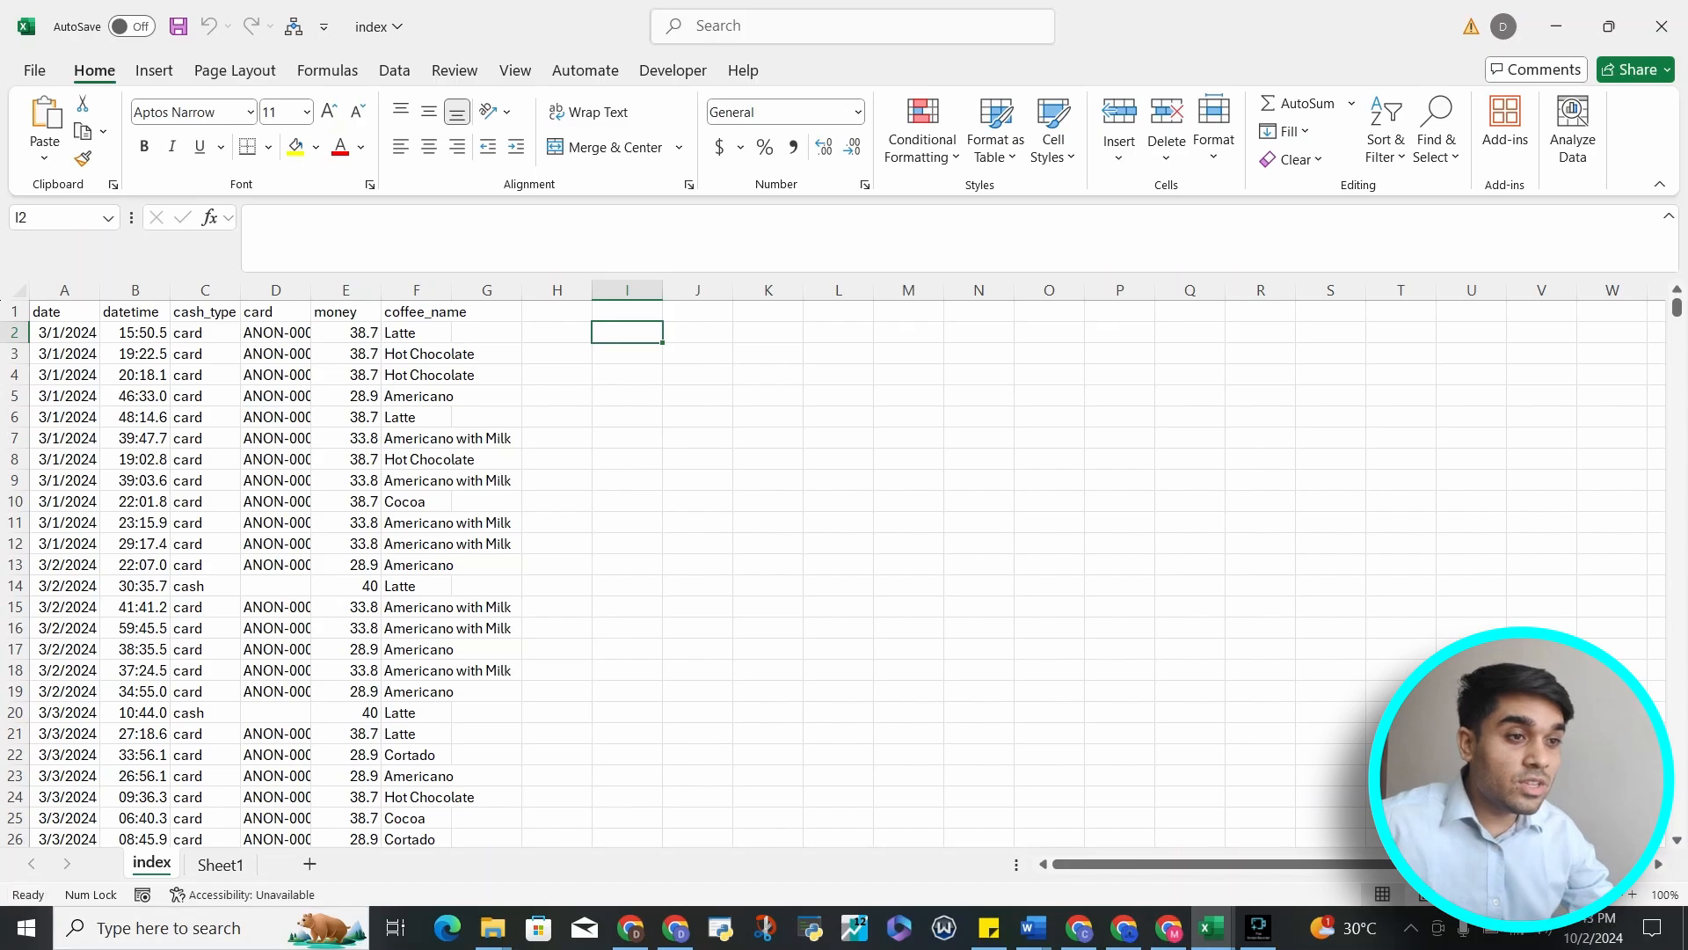
Browse the sales records, inspecting individual card, money and coffee_name cells down the sheet
{"action": "left_click", "coordinate": [64, 311]}
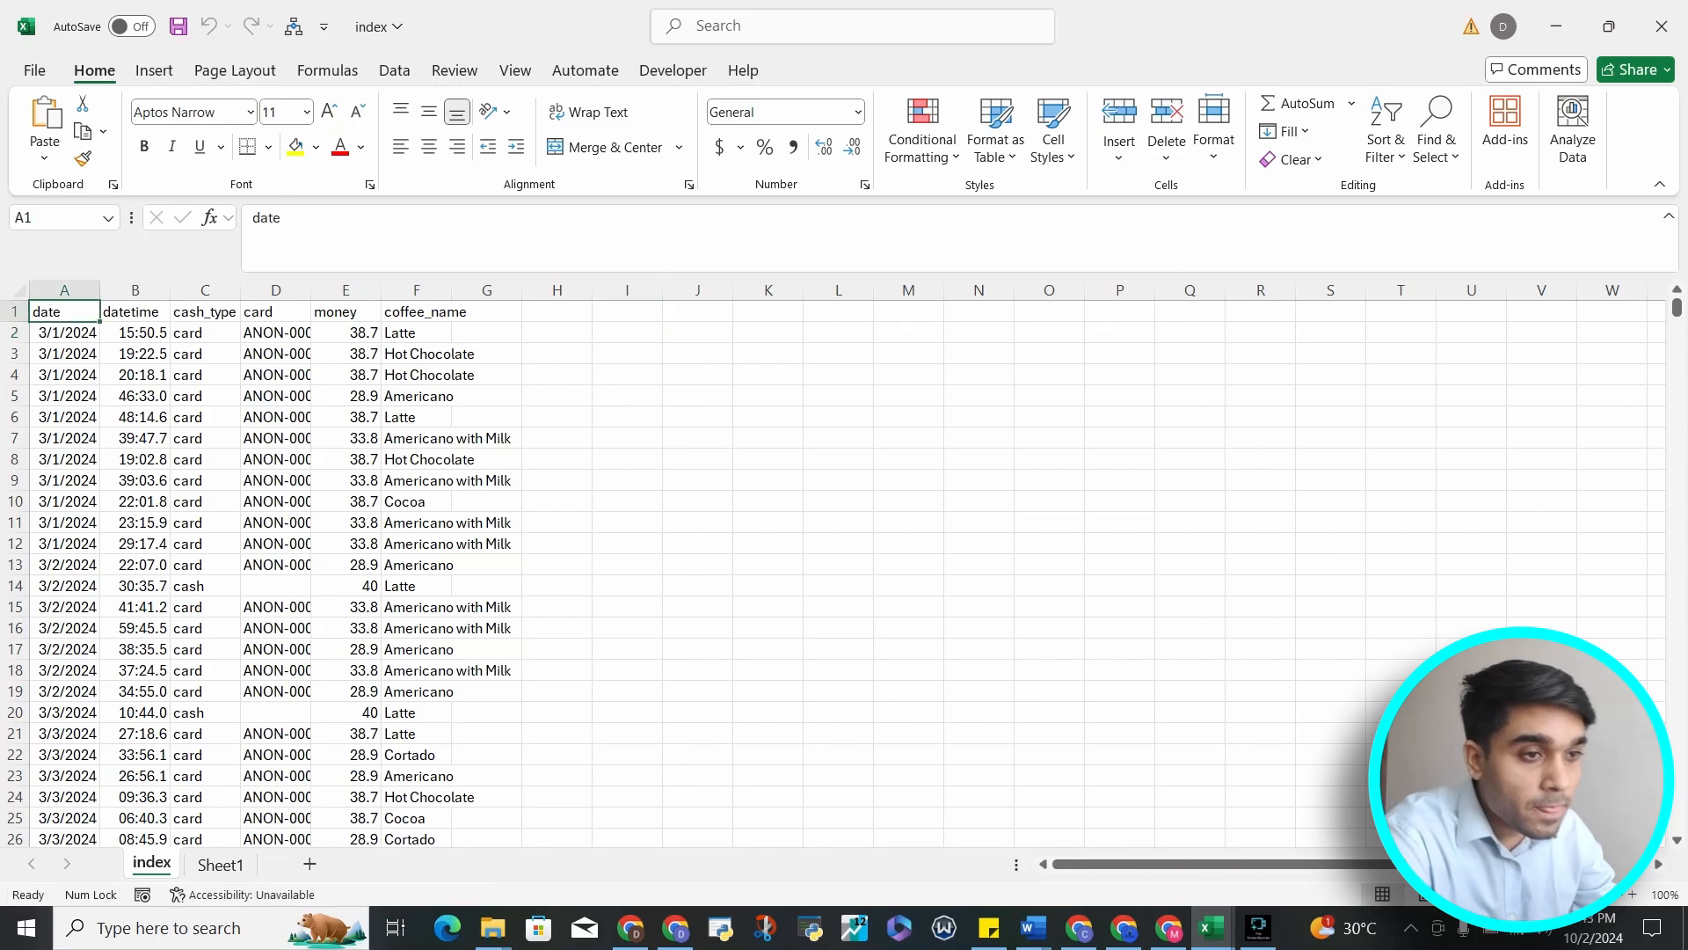
{"action": "scroll", "coordinate": [836, 572], "scroll_direction": "down", "scroll_amount": 20}
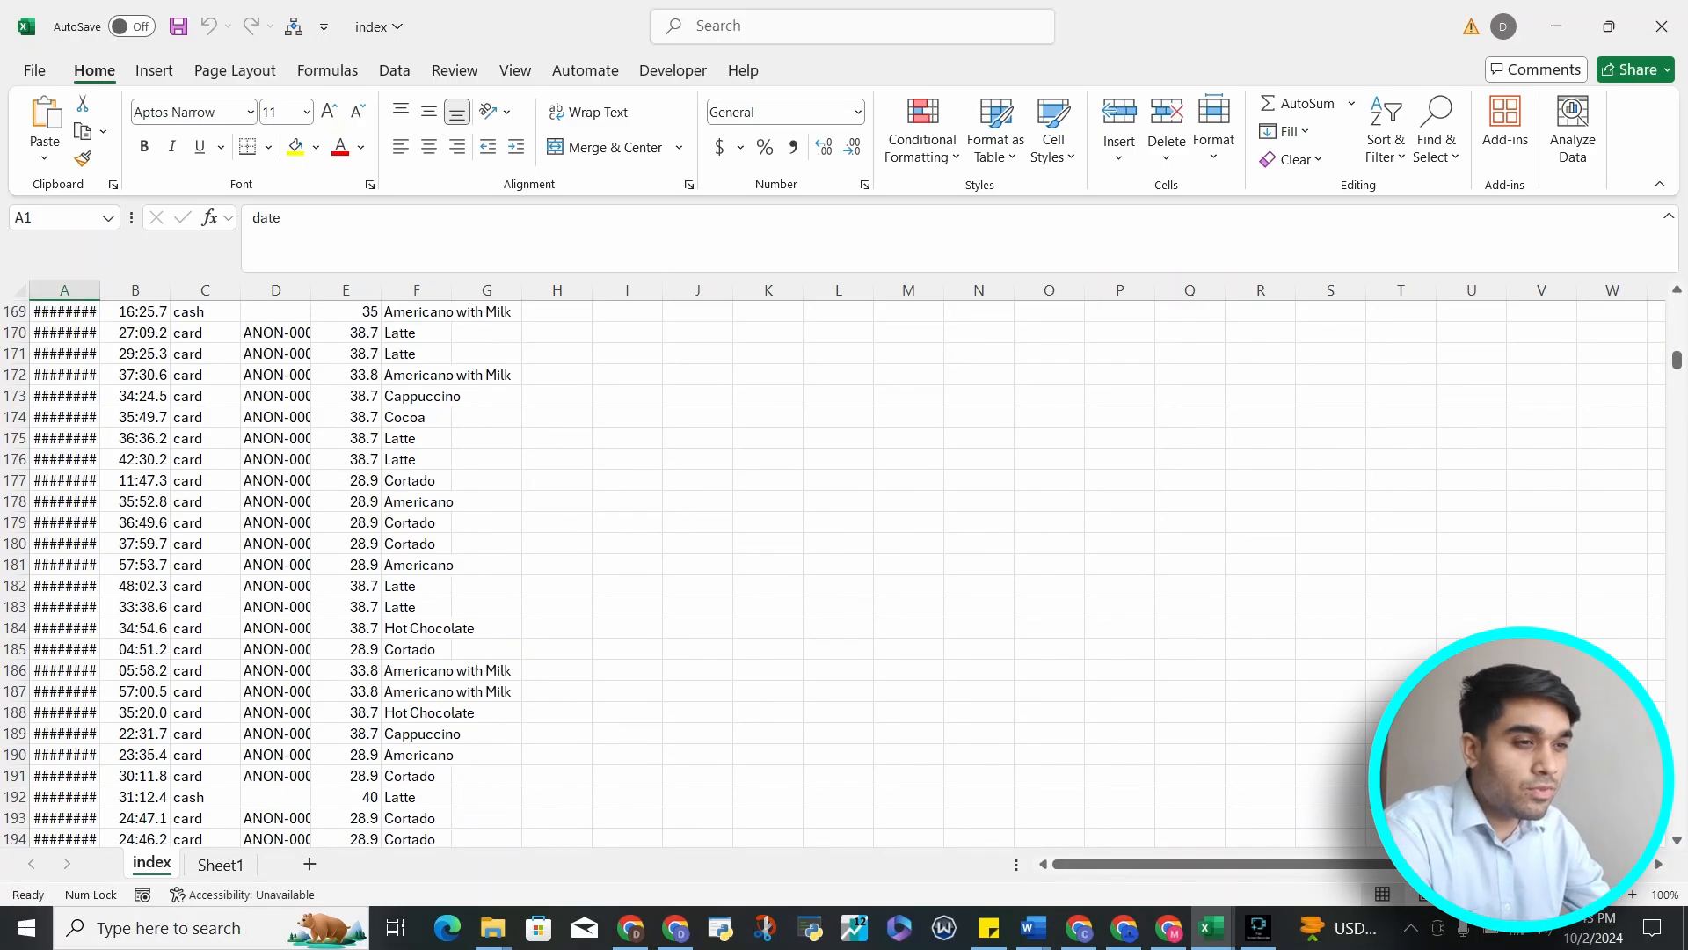
{"action": "left_click", "coordinate": [277, 376]}
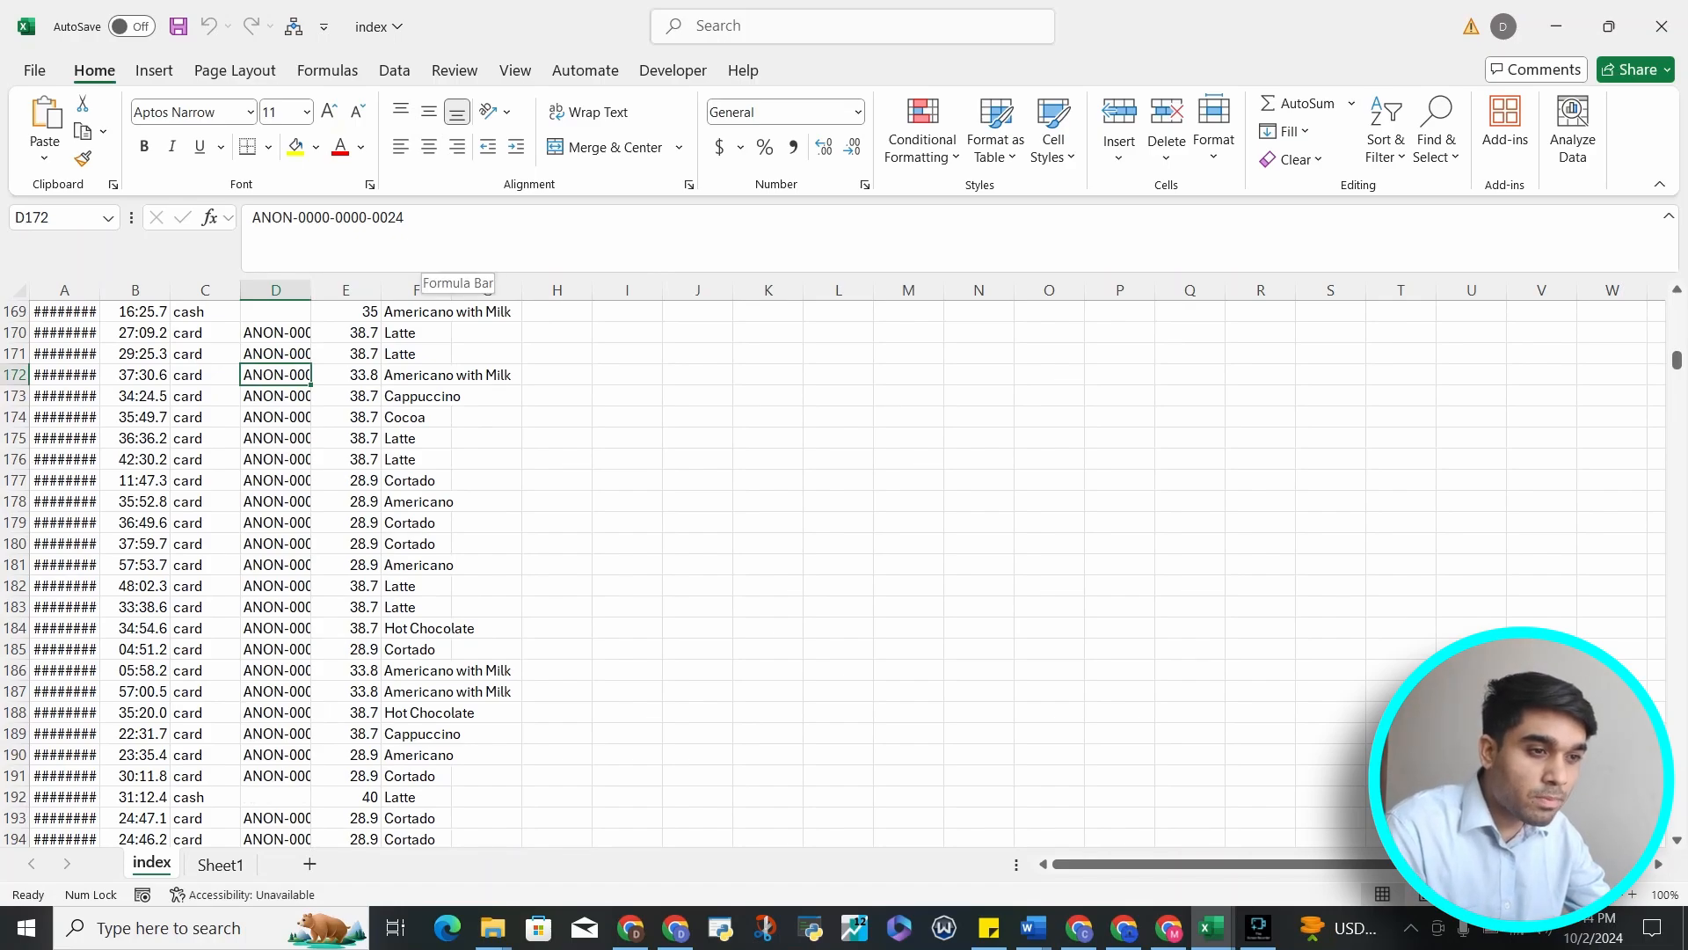
{"action": "scroll", "coordinate": [836, 572], "scroll_direction": "down", "scroll_amount": 20}
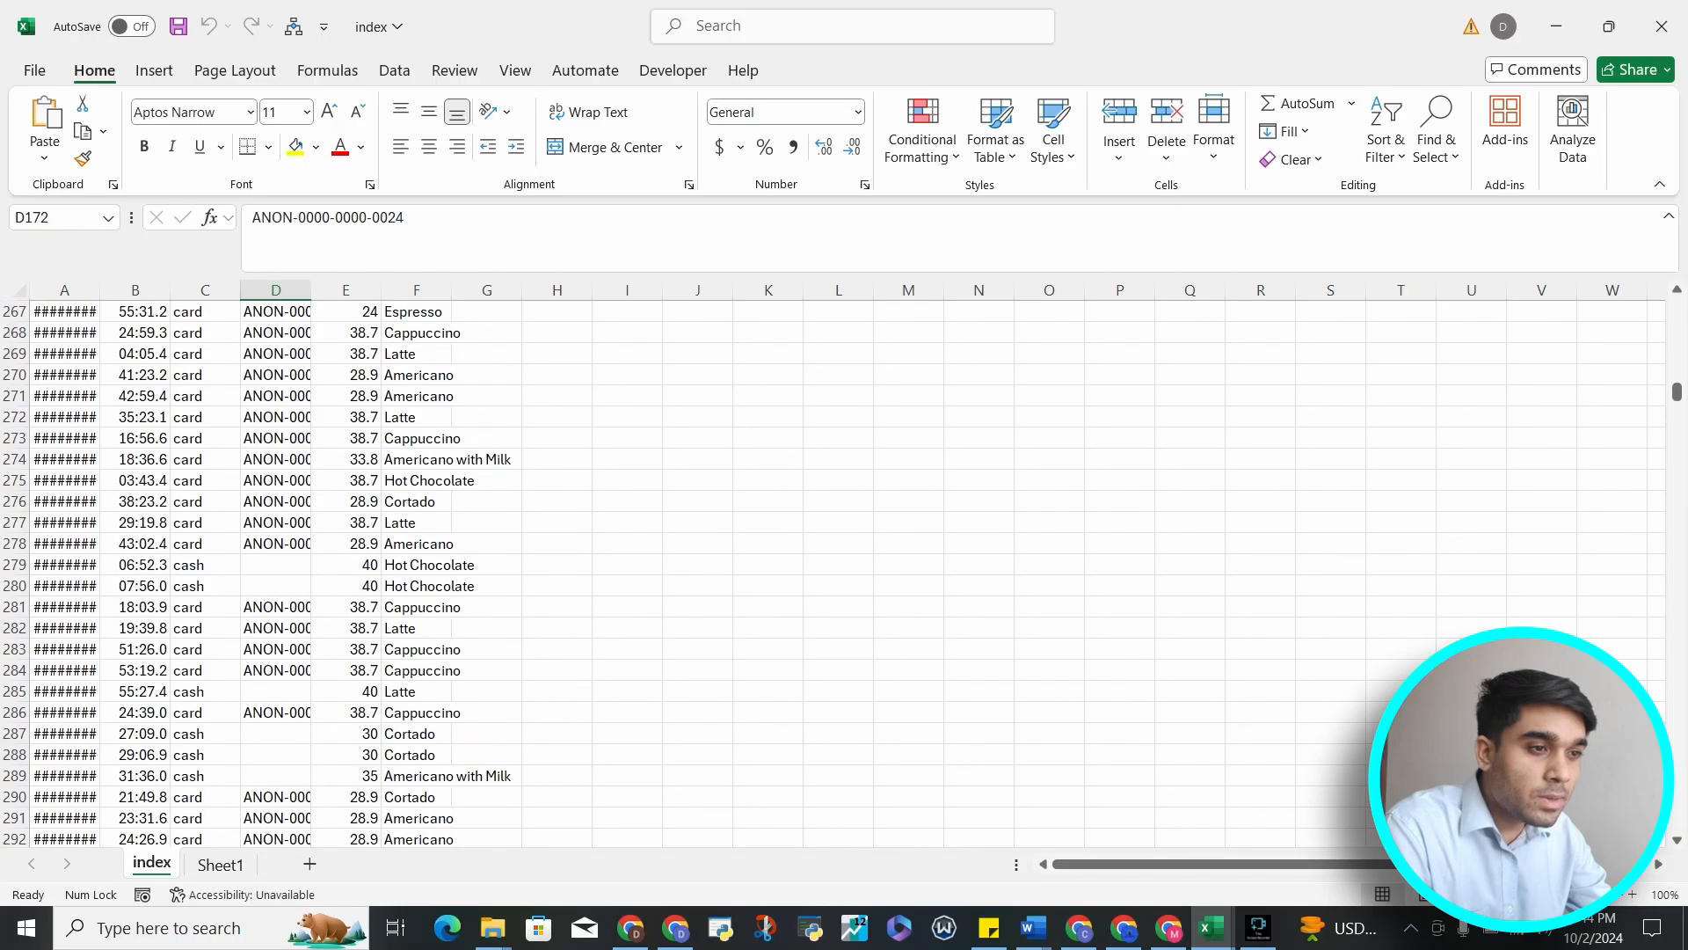
{"action": "scroll", "coordinate": [835, 572], "scroll_direction": "down", "scroll_amount": 19}
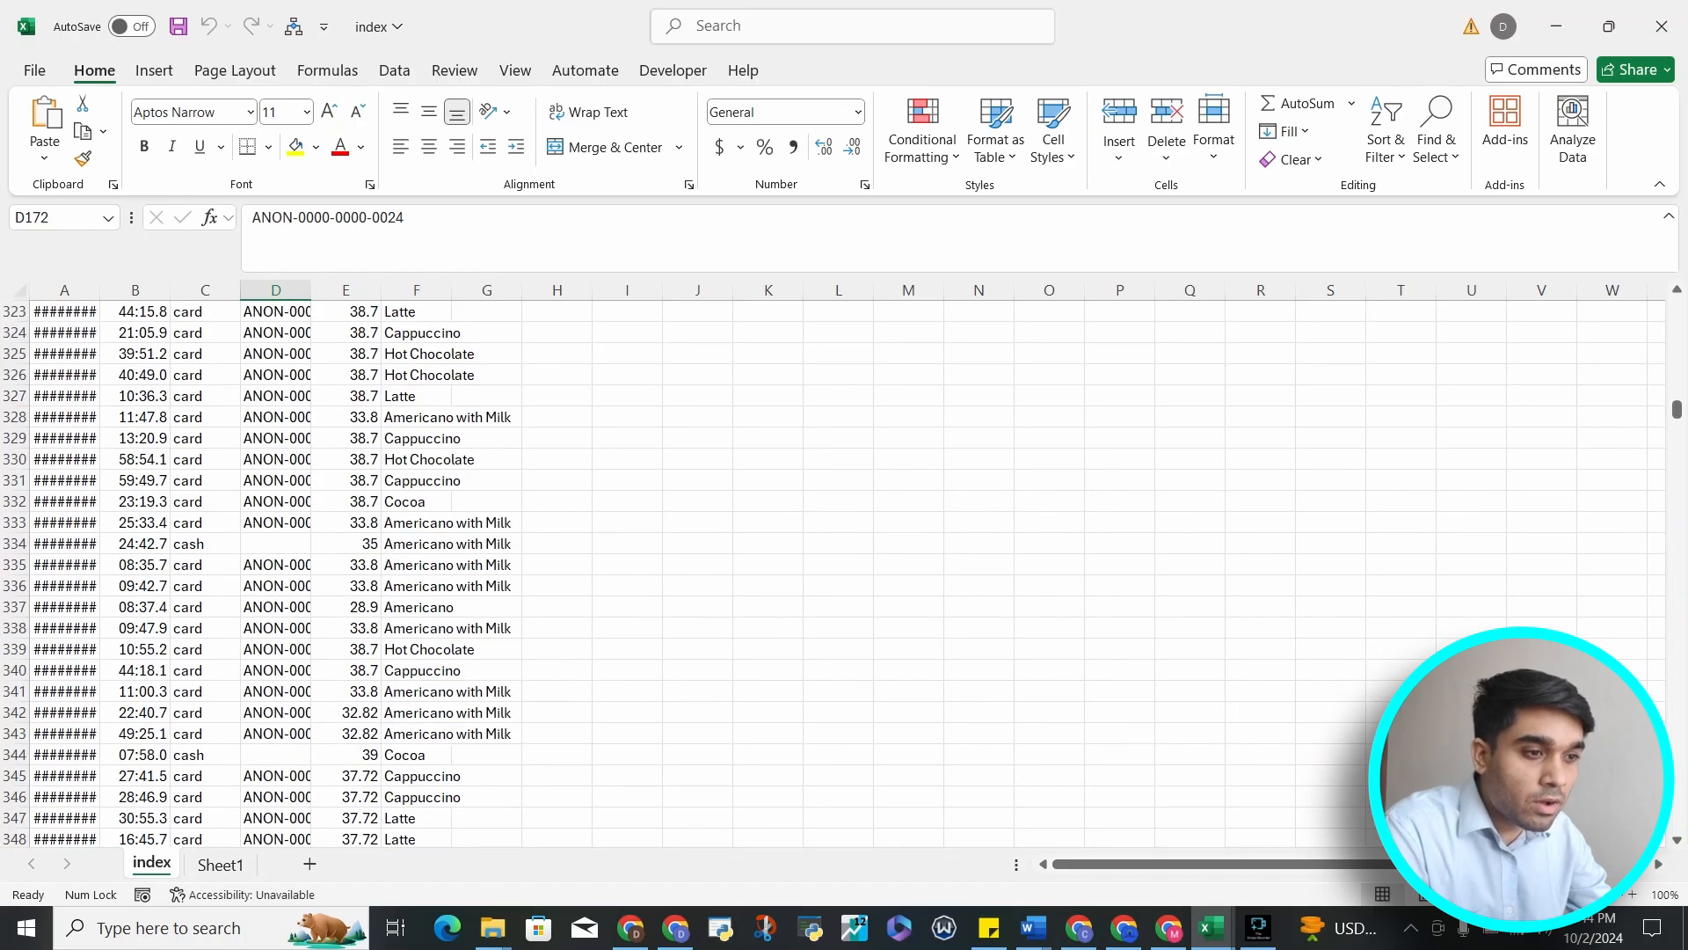
{"action": "left_click", "coordinate": [345, 776]}
{"action": "left_click", "coordinate": [345, 754]}
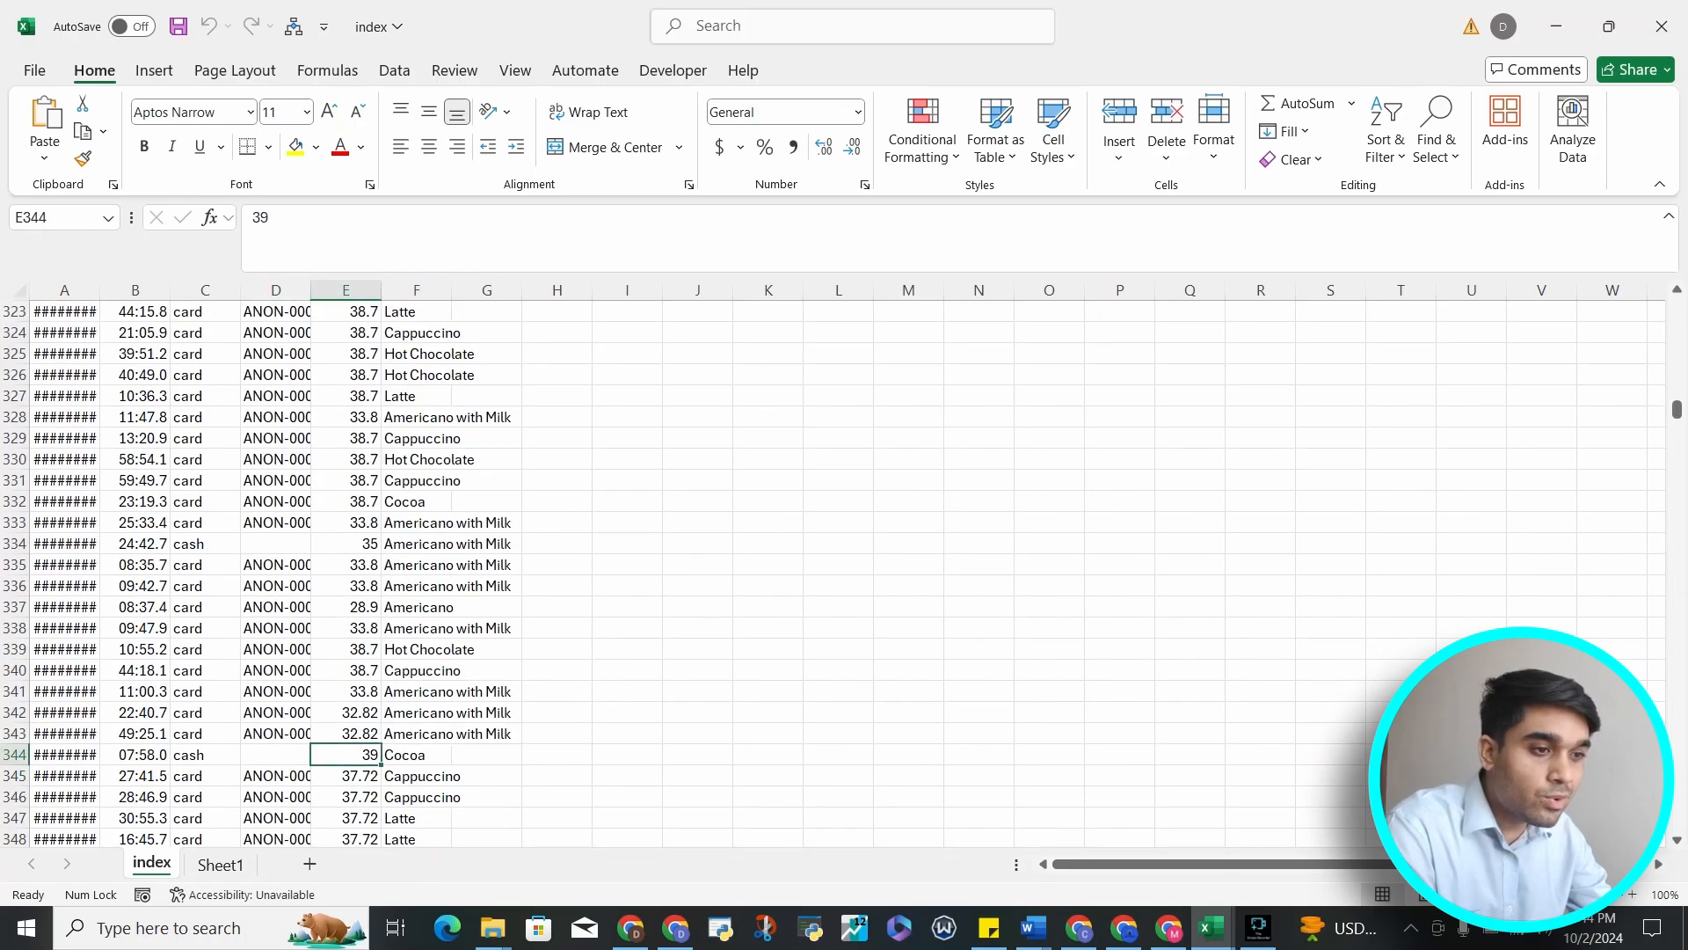
{"action": "left_click", "coordinate": [346, 733]}
{"action": "left_click", "coordinate": [345, 670]}
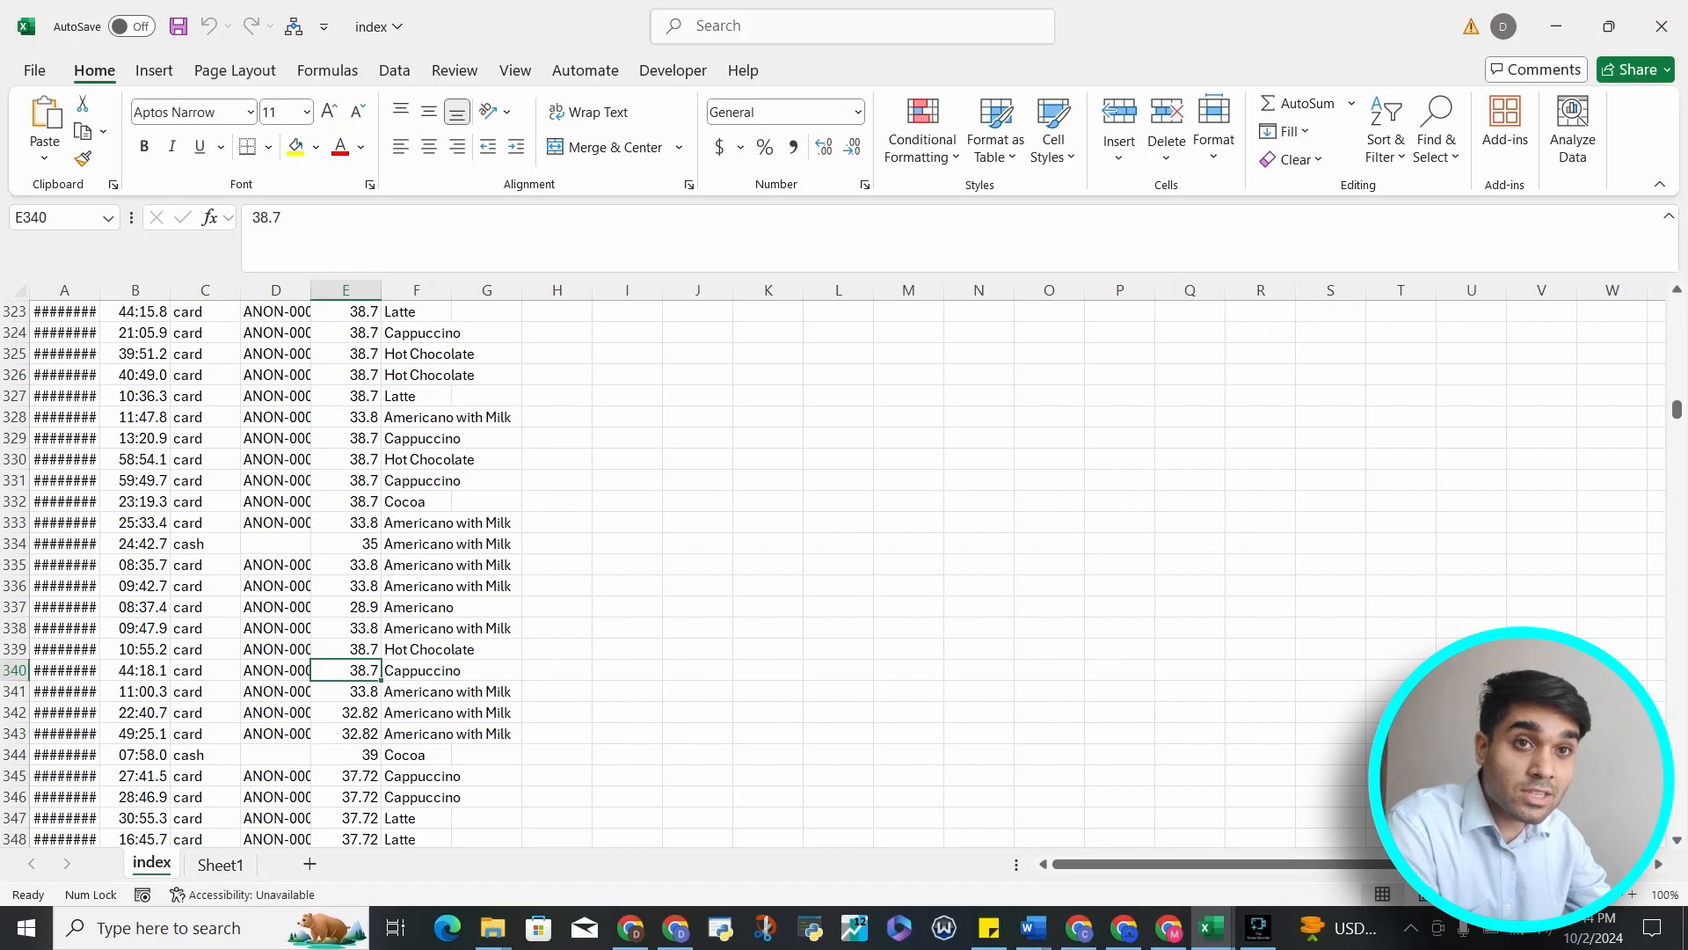
{"action": "left_click", "coordinate": [346, 755]}
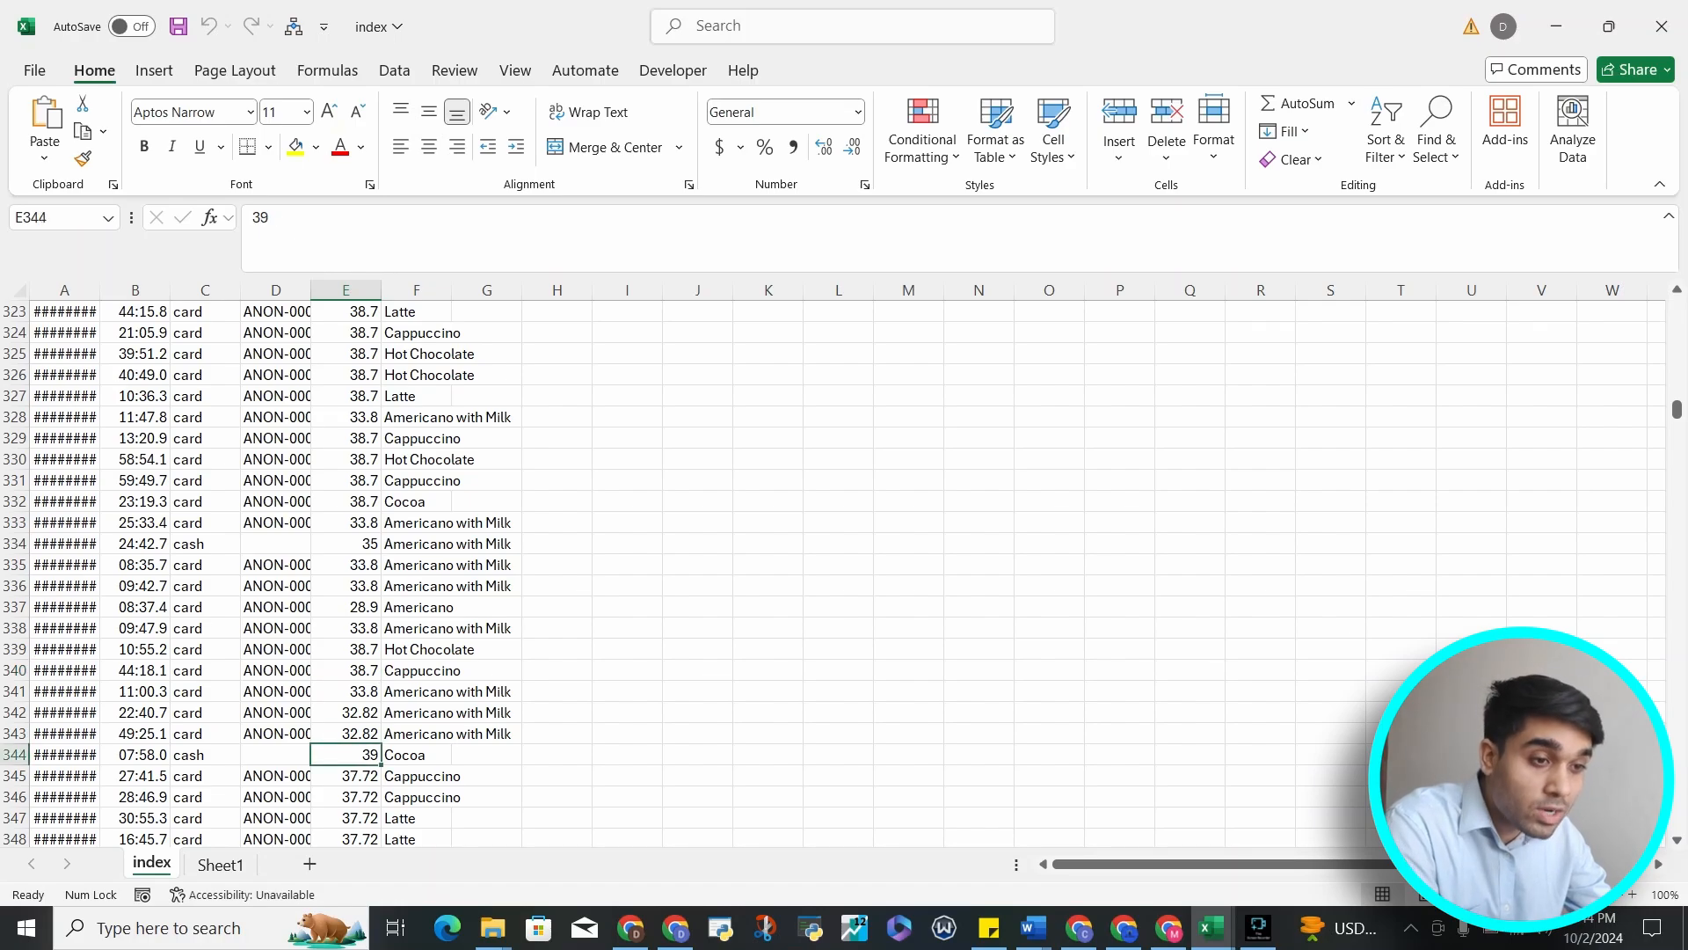
{"action": "left_click", "coordinate": [64, 395]}
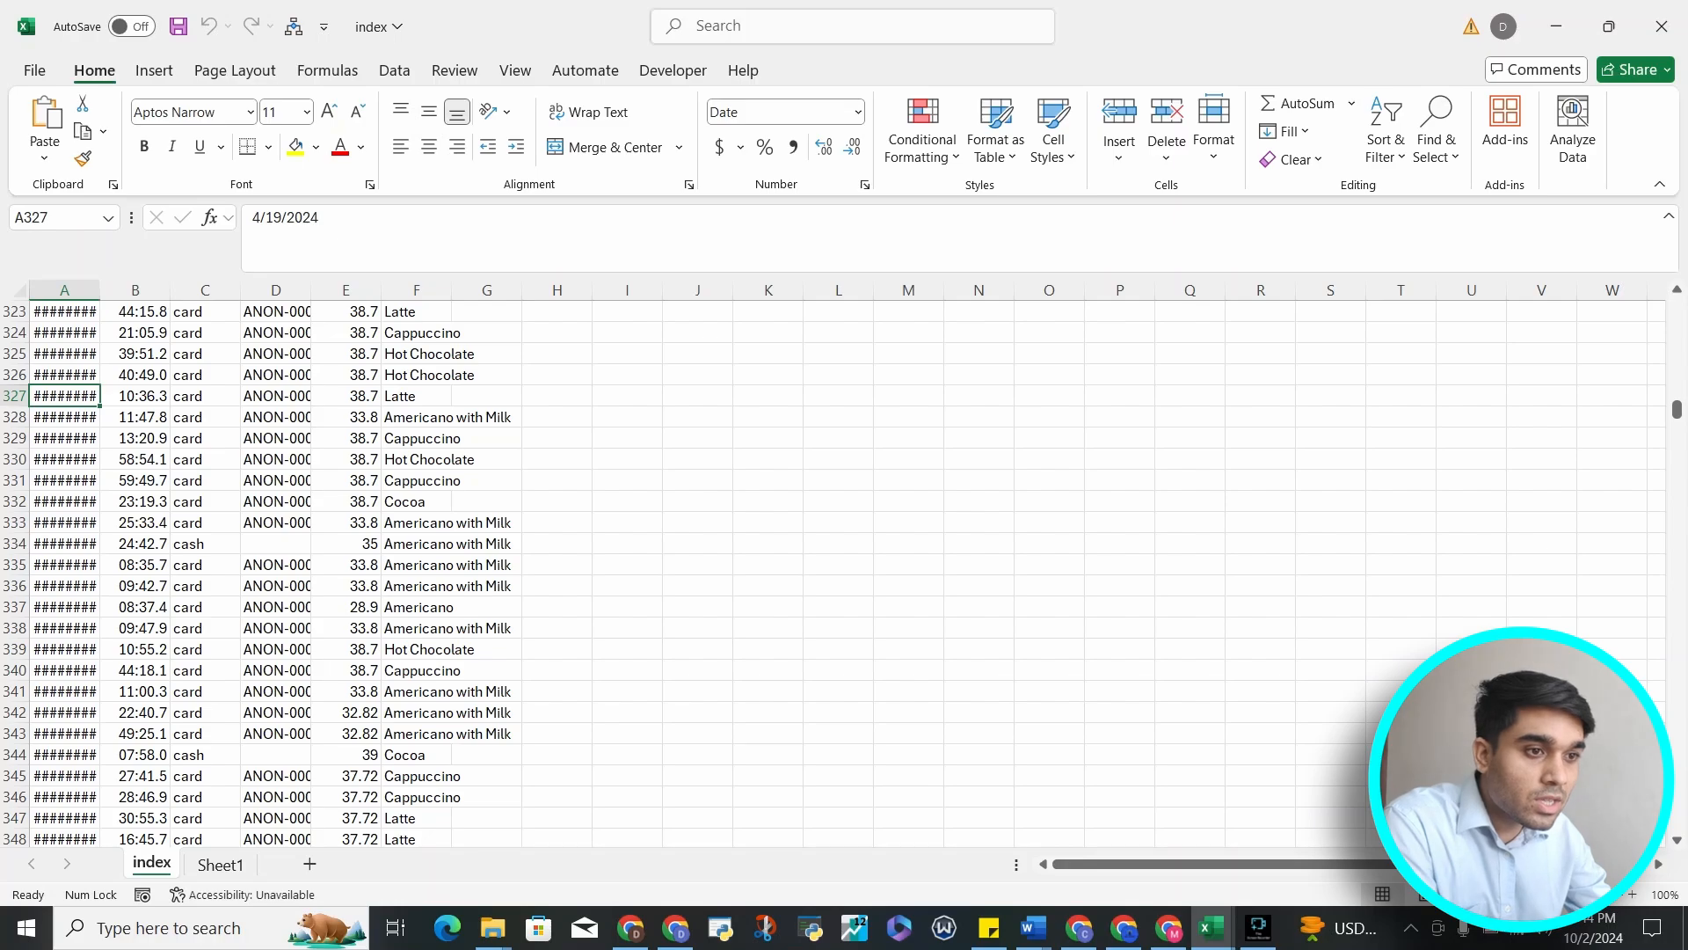
{"action": "left_click", "coordinate": [416, 396]}
{"action": "left_click_drag", "start_coordinate": [416, 333], "coordinate": [416, 818]}
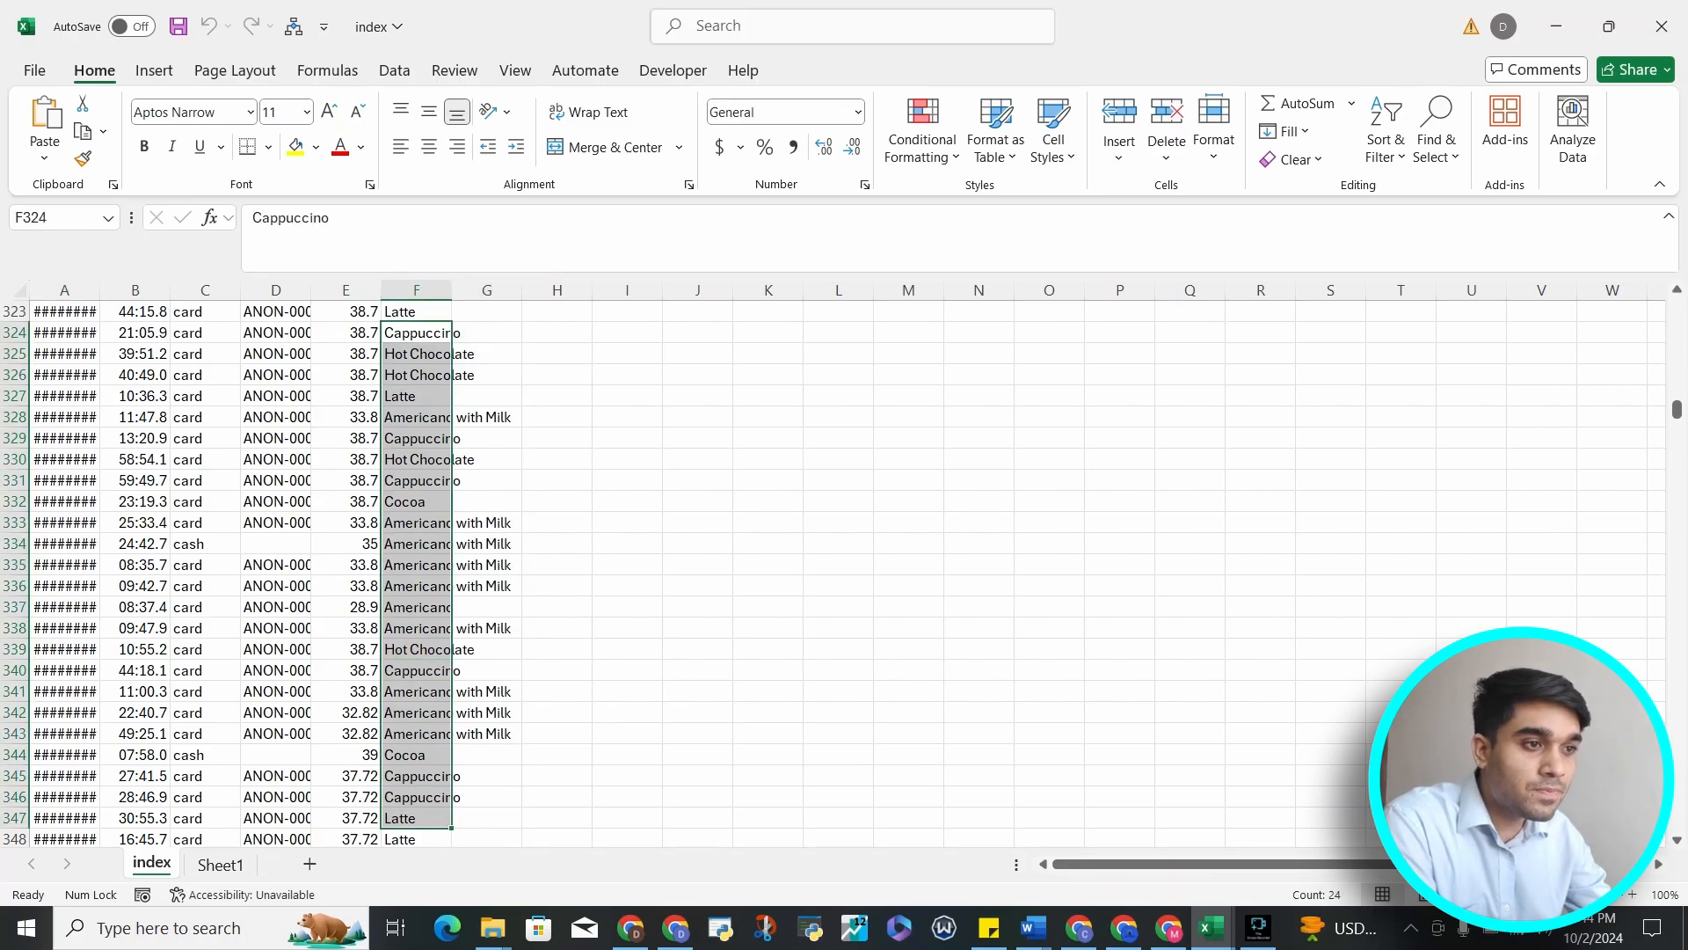
{"action": "scroll", "coordinate": [836, 571], "scroll_direction": "up", "scroll_amount": 20}
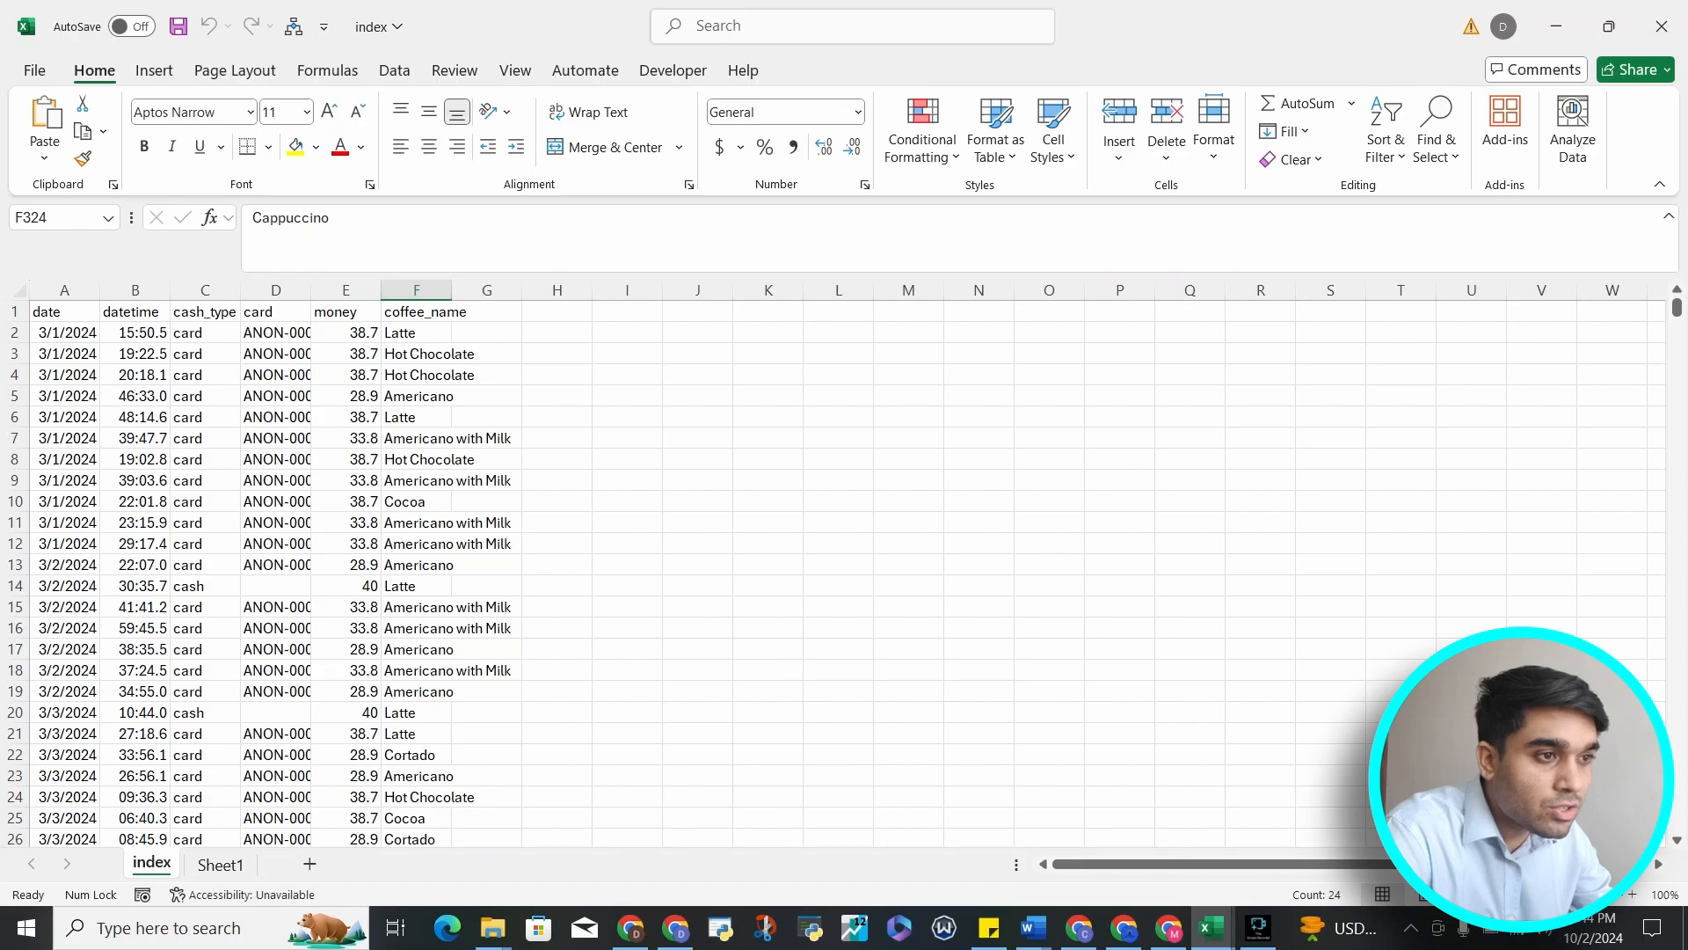
Widen the card column so the full card IDs are displayed
{"action": "scroll", "coordinate": [836, 563], "scroll_direction": "up", "scroll_amount": 9}
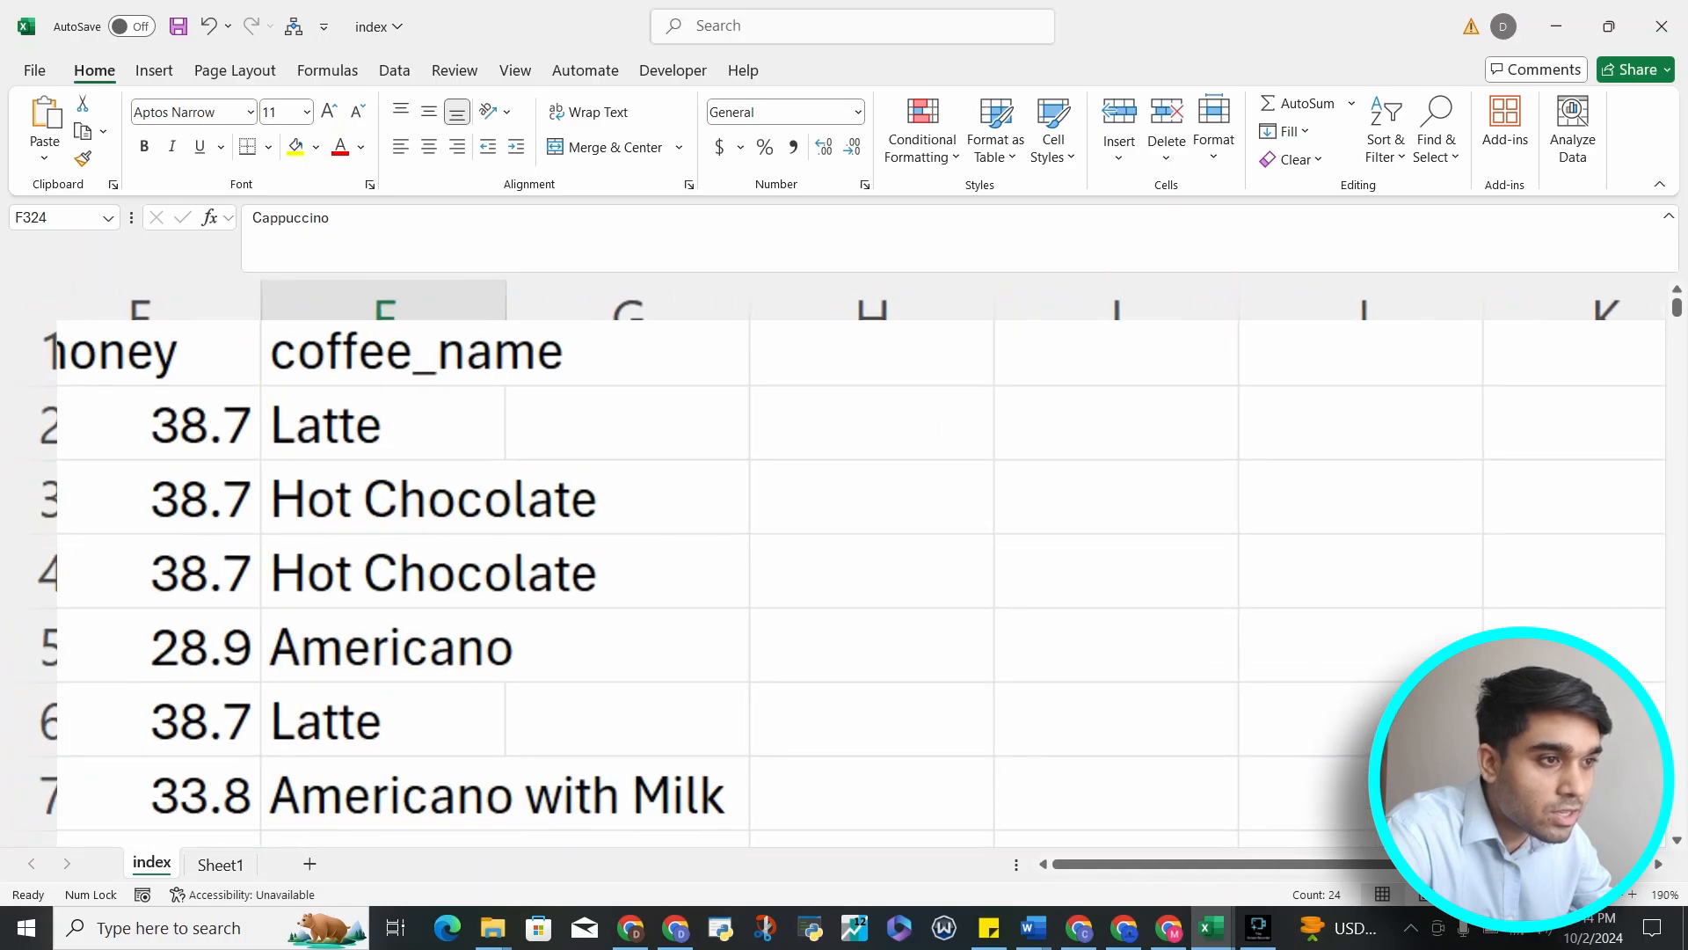
{"action": "left_click", "coordinate": [66, 426]}
{"action": "scroll", "coordinate": [835, 563], "scroll_direction": "left", "scroll_amount": 5}
{"action": "scroll", "coordinate": [836, 563], "scroll_direction": "up", "scroll_amount": 3}
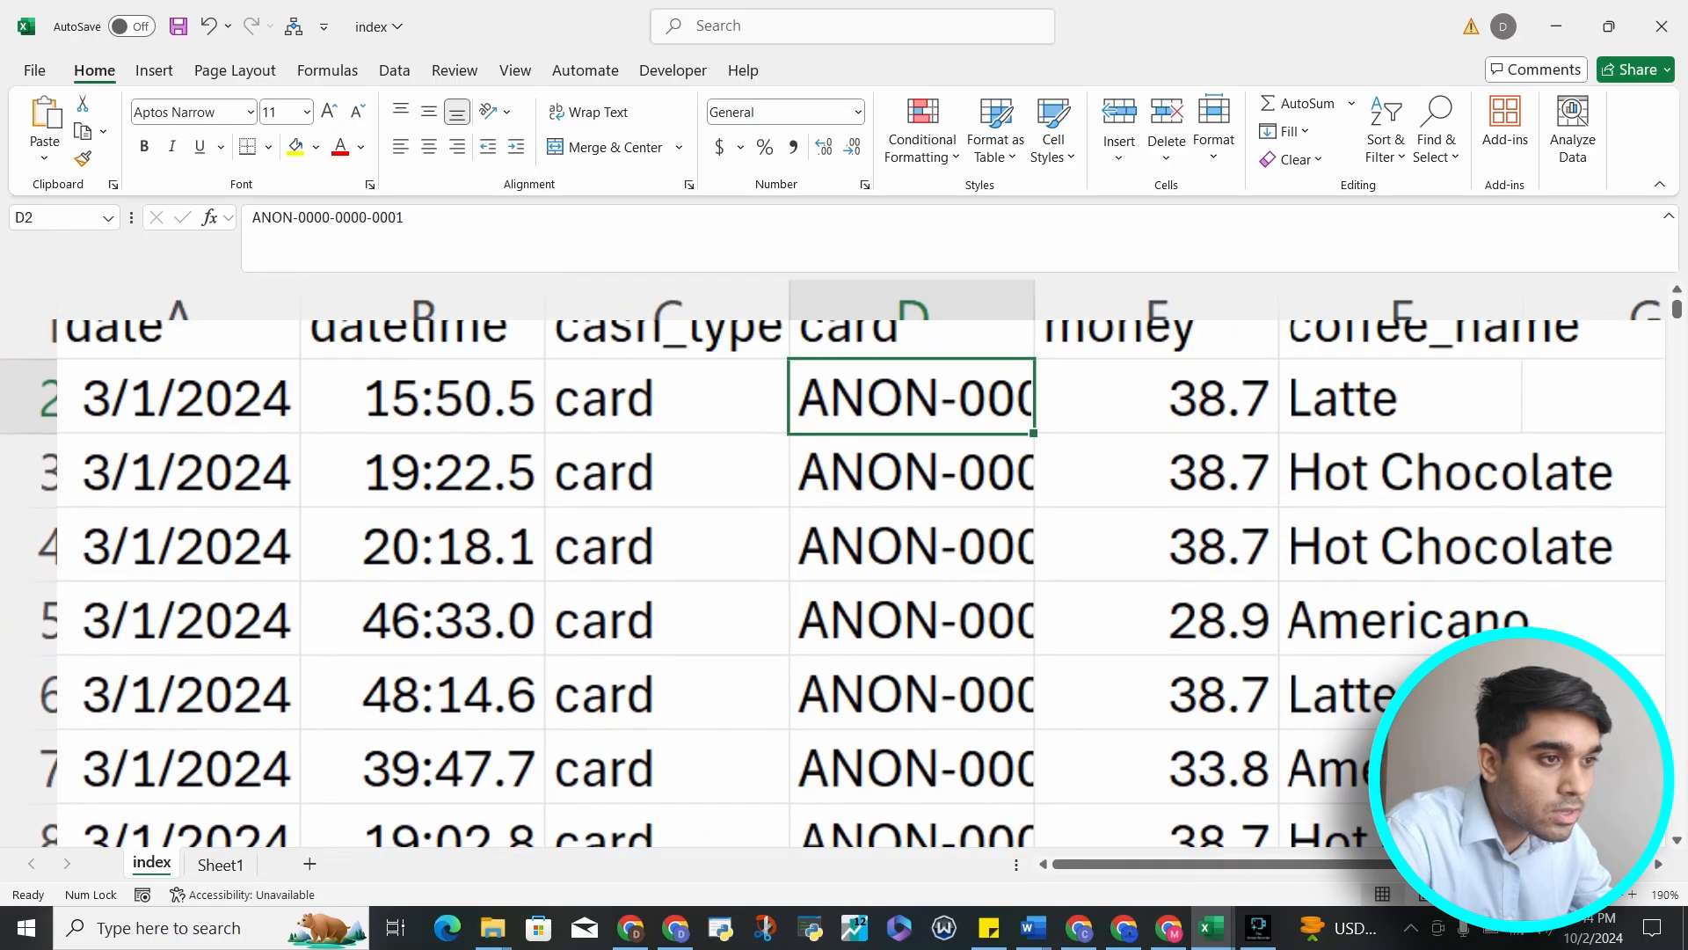
{"action": "key", "text": "Down"}
{"action": "key", "text": "Down"}
{"action": "key", "text": "Down"}
{"action": "key", "text": "Down"}
{"action": "key", "text": "Down"}
{"action": "key", "text": "Down"}
{"action": "key", "text": "Down"}
{"action": "key", "text": "Down"}
{"action": "key", "text": "Down"}
{"action": "key", "text": "Down"}
{"action": "key", "text": "Down"}
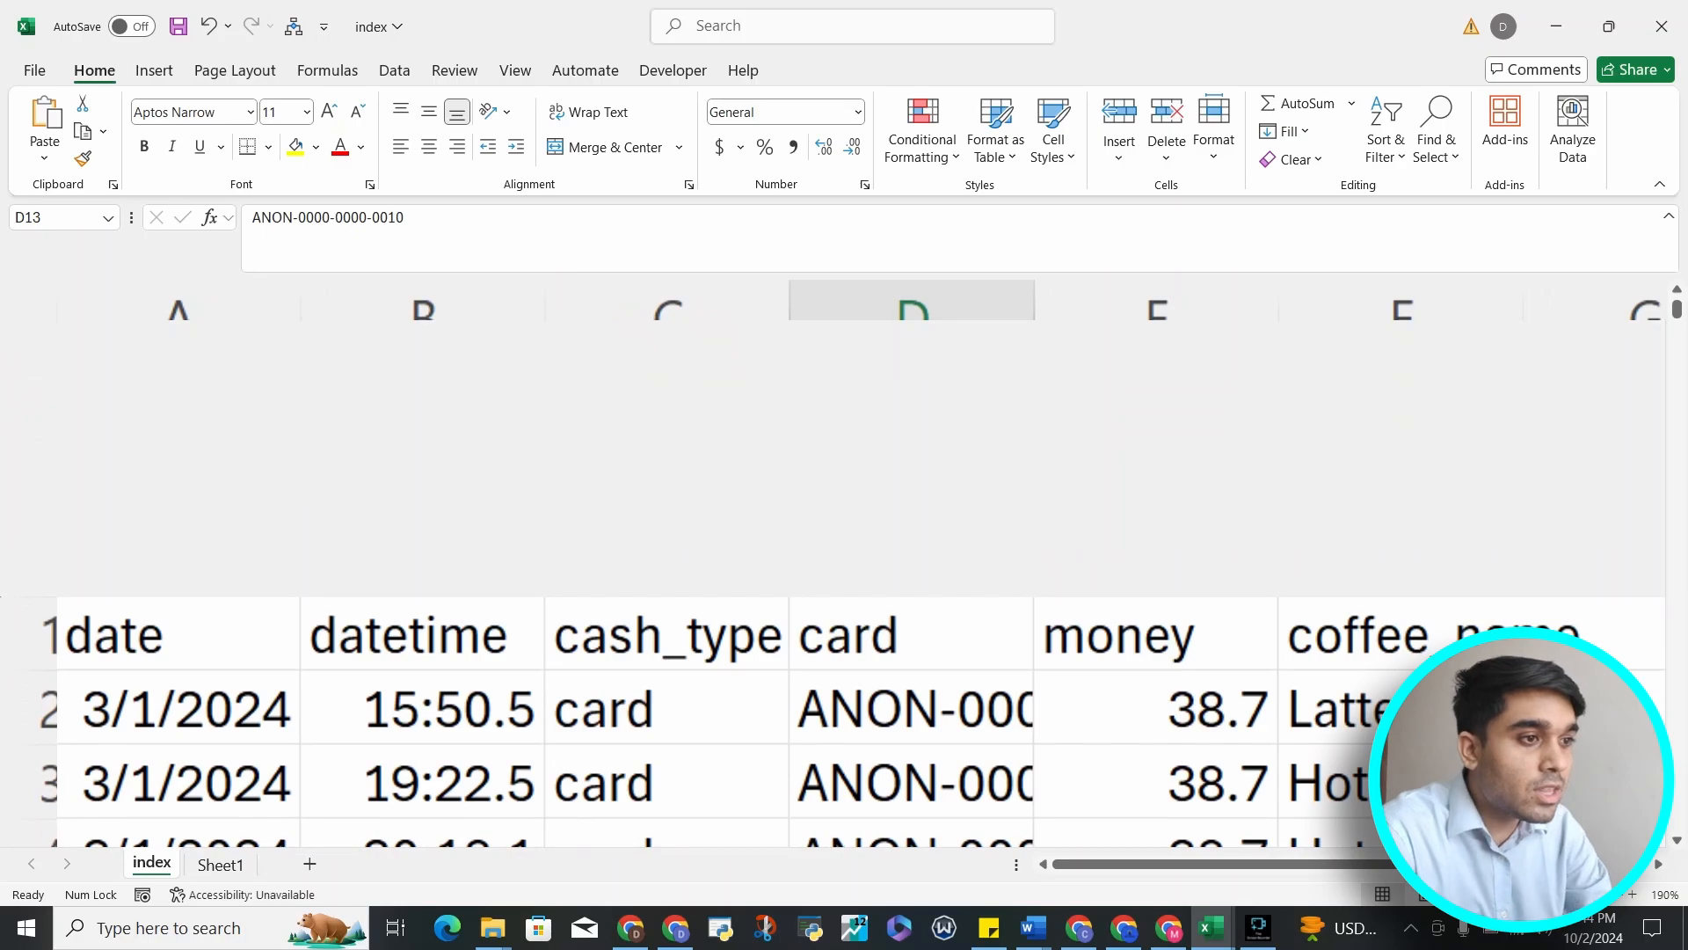
{"action": "scroll", "coordinate": [836, 563], "scroll_direction": "down", "scroll_amount": 2}
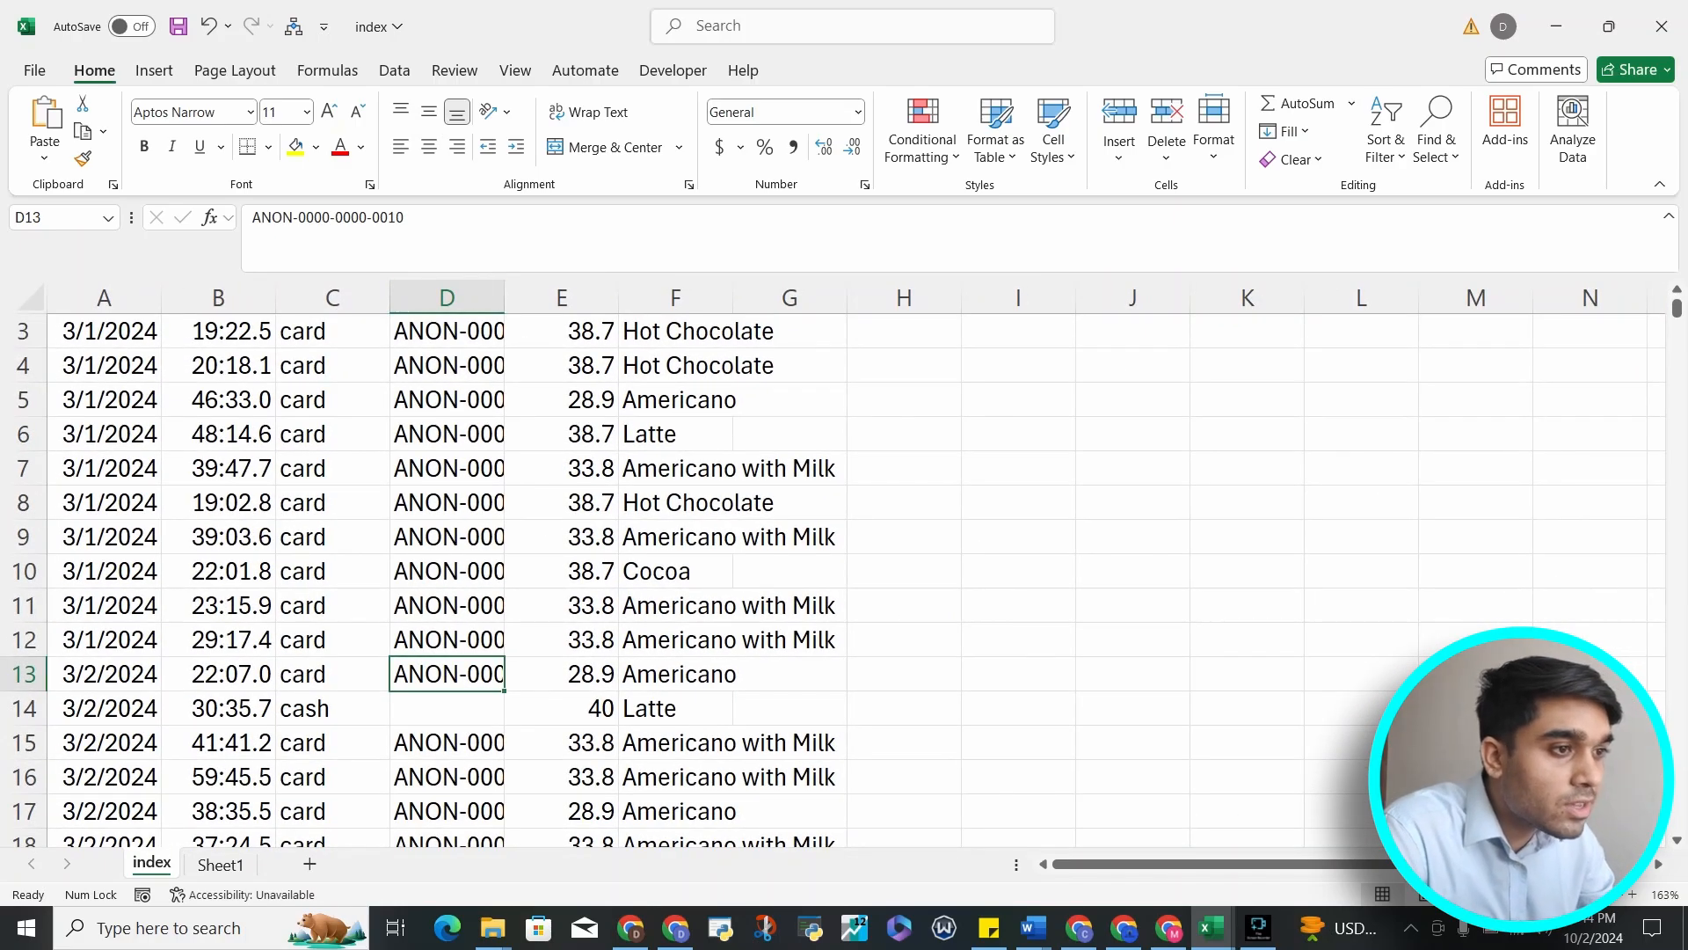
{"action": "left_click_drag", "start_coordinate": [505, 298], "coordinate": [674, 298]}
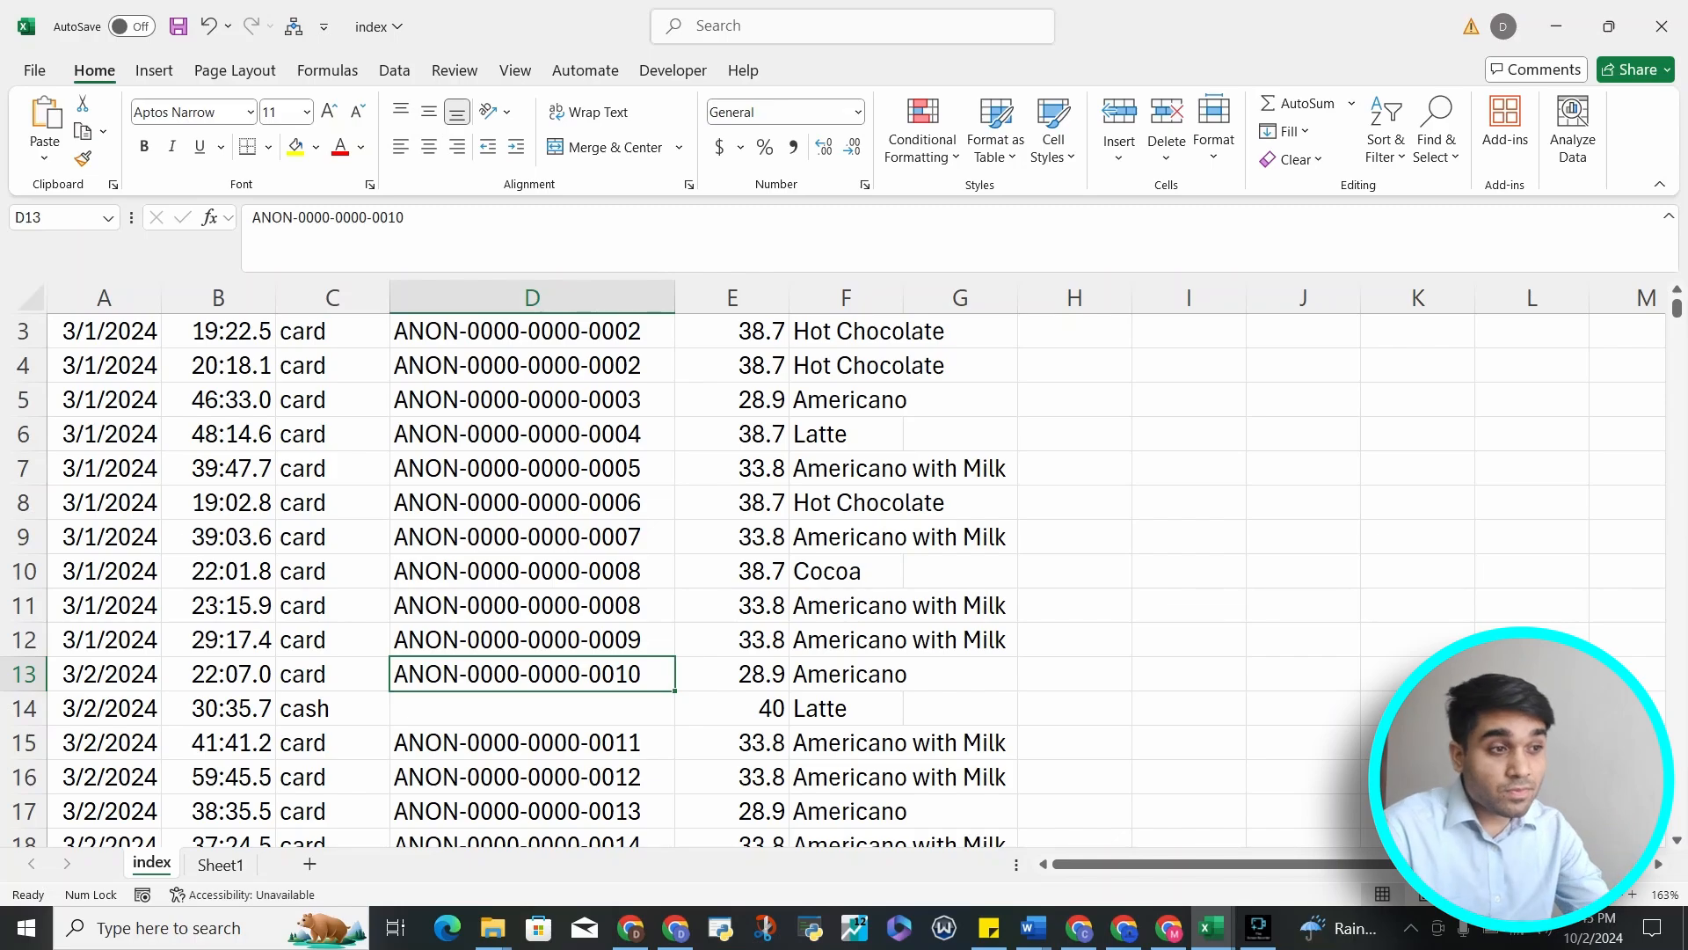
{"action": "double_click", "coordinate": [676, 298]}
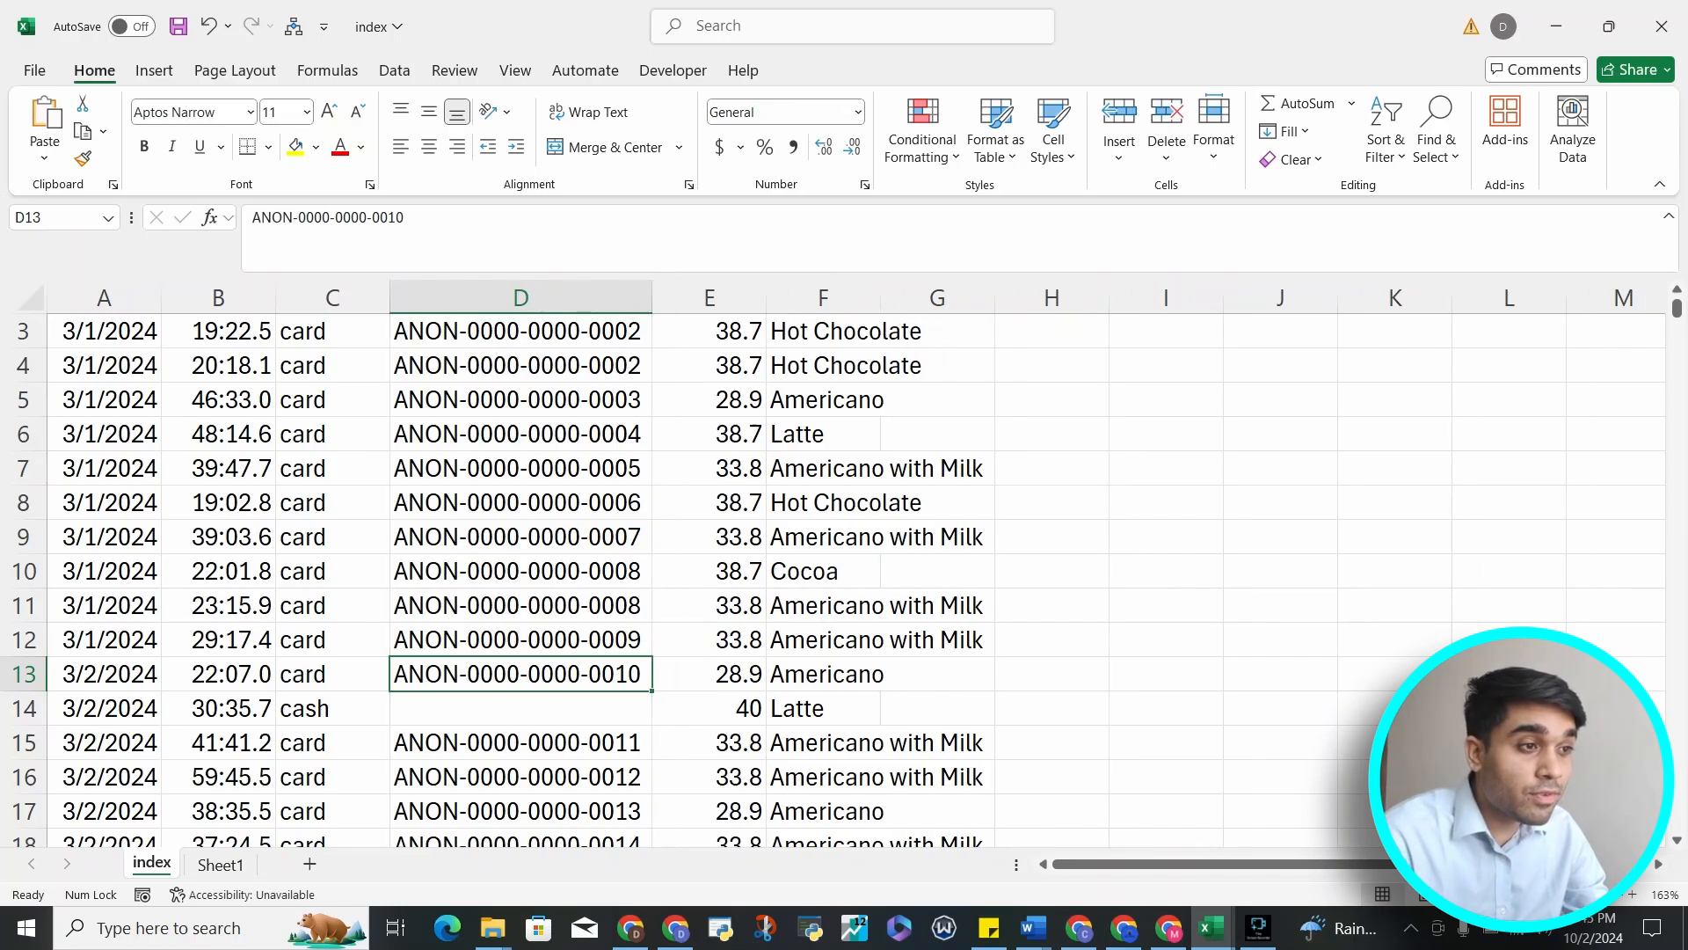
{"action": "left_click_drag", "start_coordinate": [652, 298], "coordinate": [889, 298]}
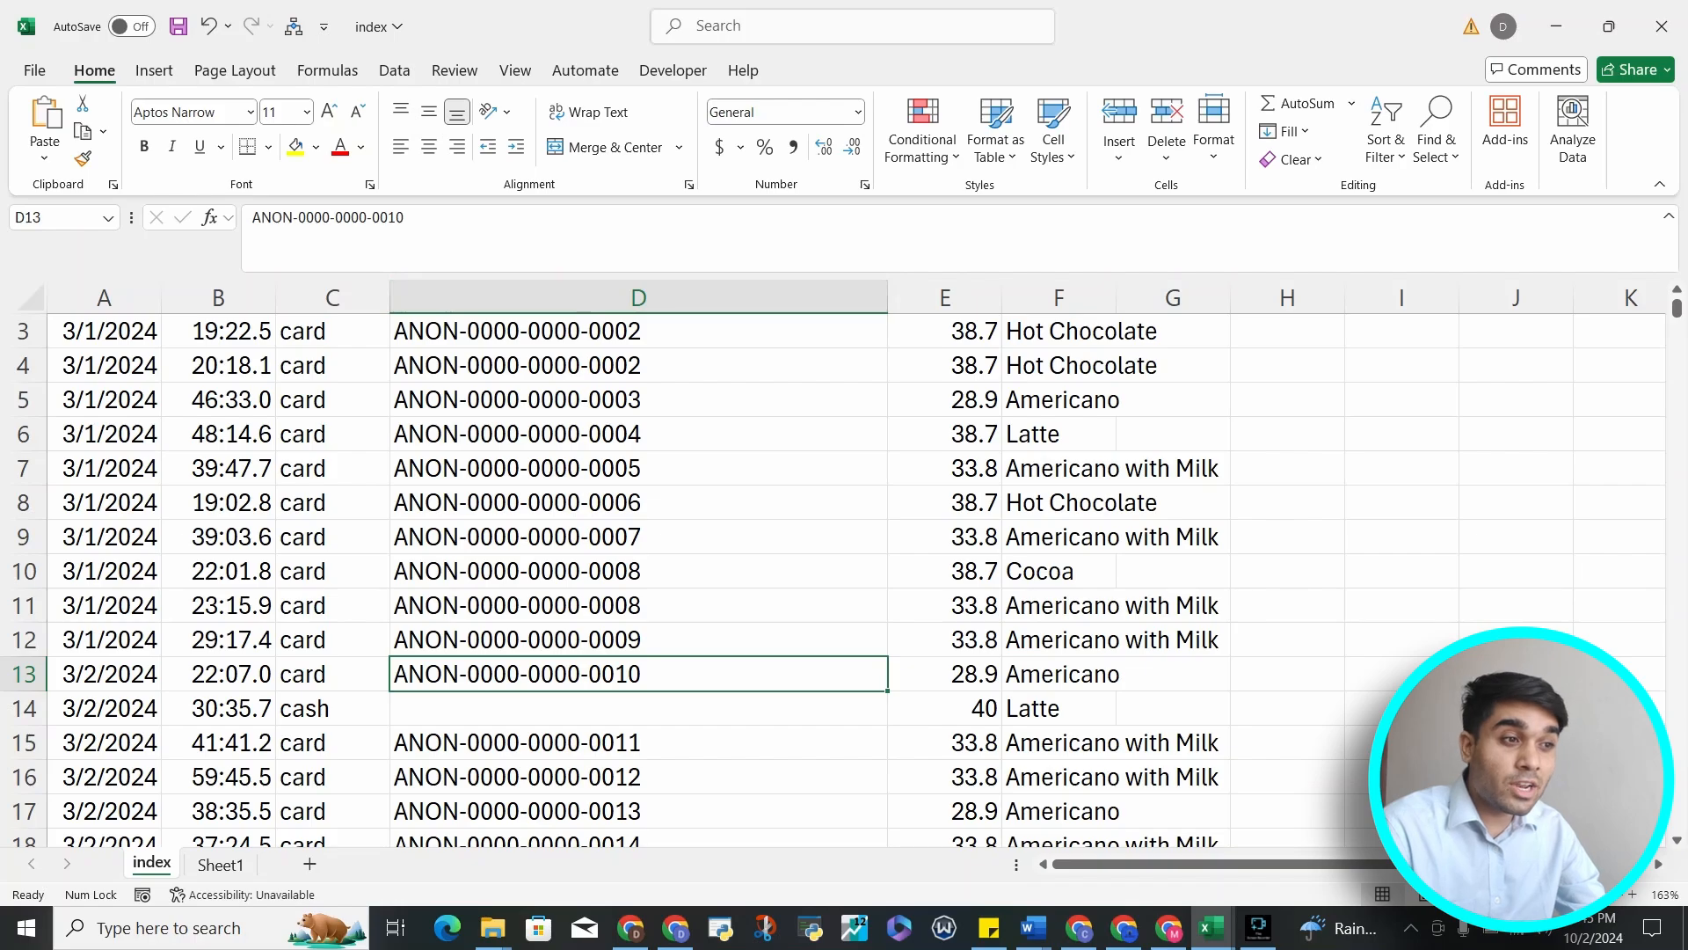
{"action": "double_click", "coordinate": [887, 299]}
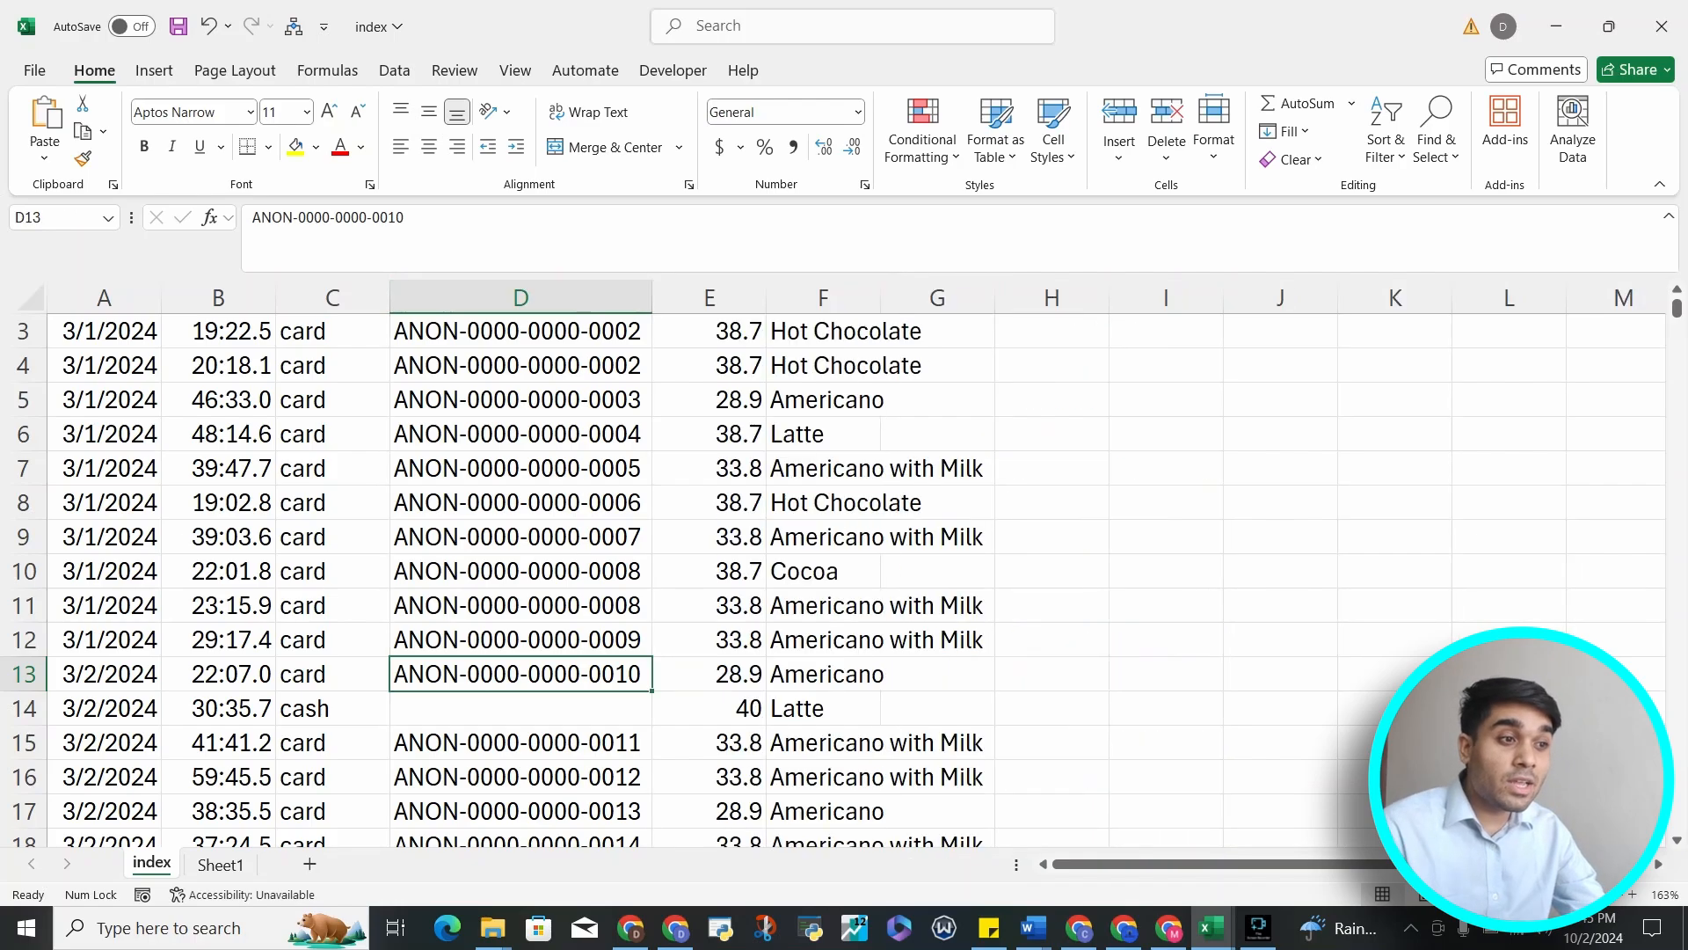
Return to the top of the sheet and autofit the coffee_name column width
{"action": "scroll", "coordinate": [844, 571], "scroll_direction": "down", "scroll_amount": 20}
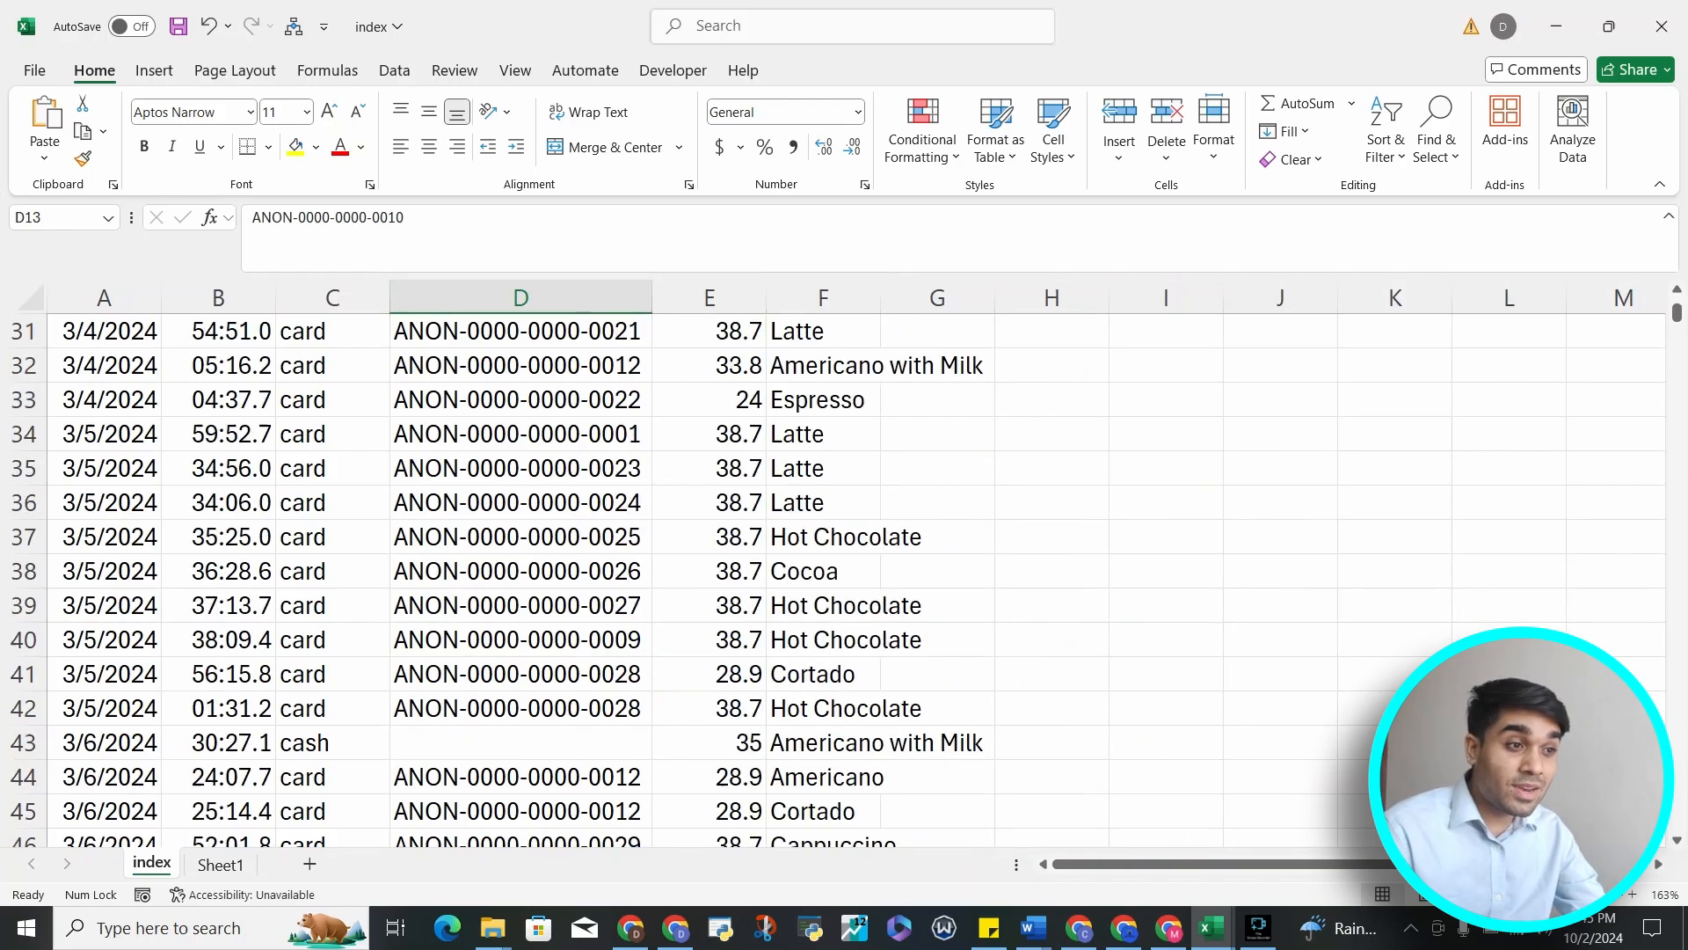
{"action": "scroll", "coordinate": [844, 572], "scroll_direction": "down", "scroll_amount": 20}
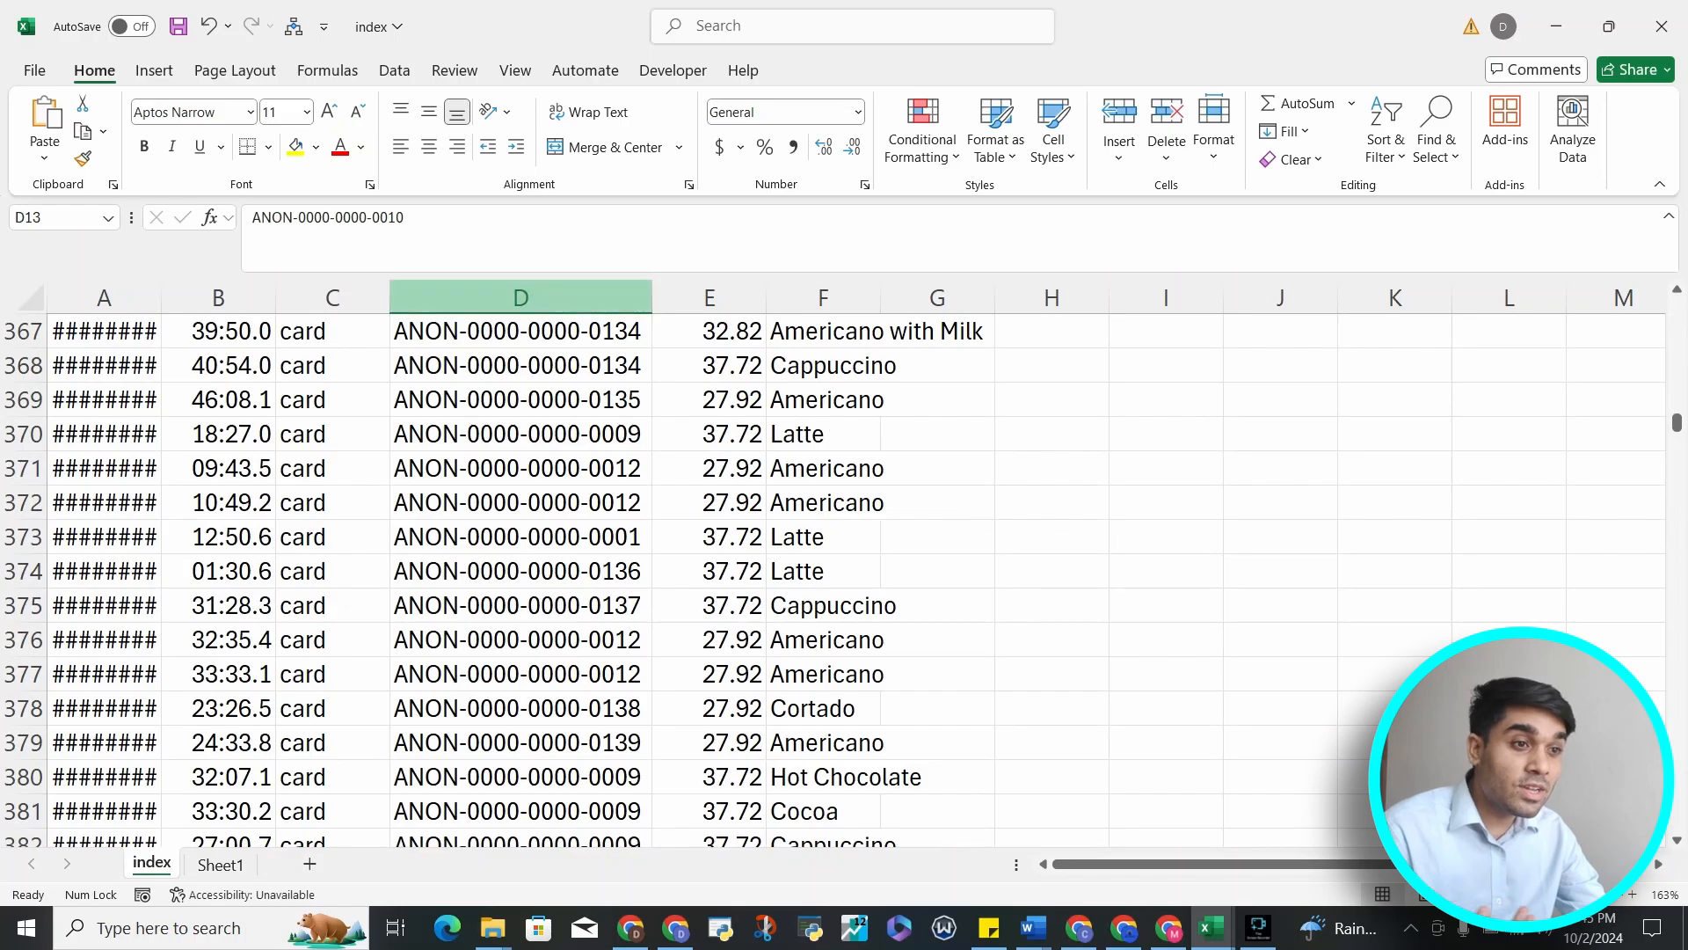
{"action": "scroll", "coordinate": [845, 572], "scroll_direction": "up", "scroll_amount": 20}
{"action": "left_click", "coordinate": [1051, 400]}
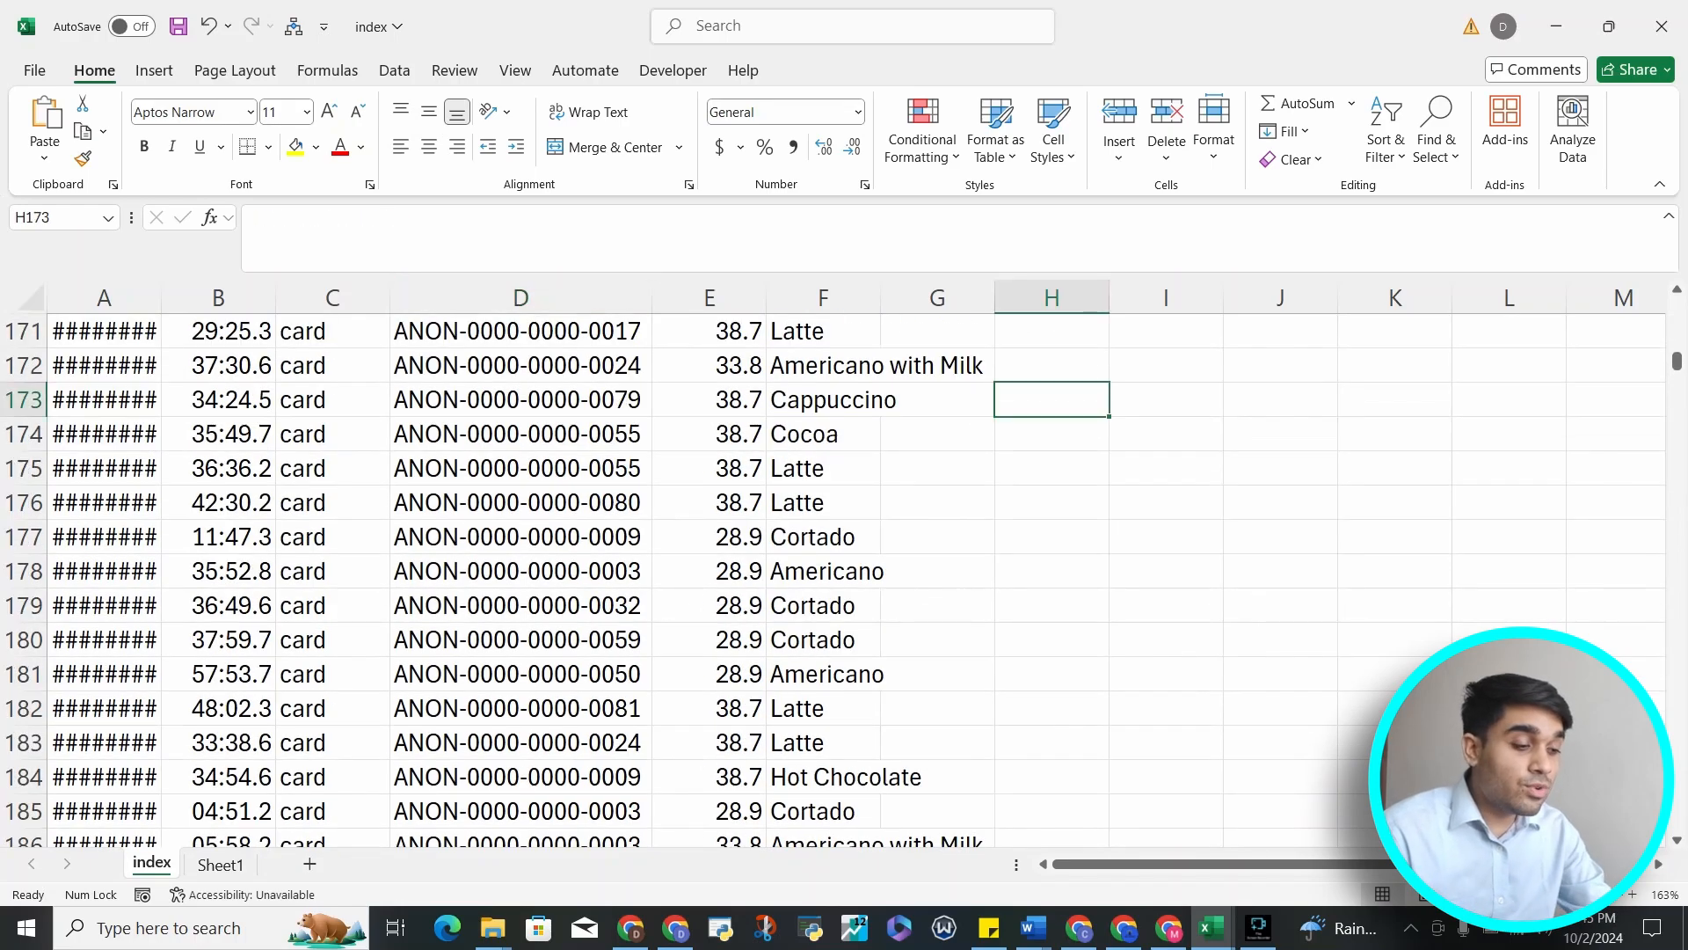
{"action": "key", "text": "ctrl+Up"}
{"action": "scroll", "coordinate": [845, 563], "scroll_direction": "down", "scroll_amount": 3, "text": "ctrl"}
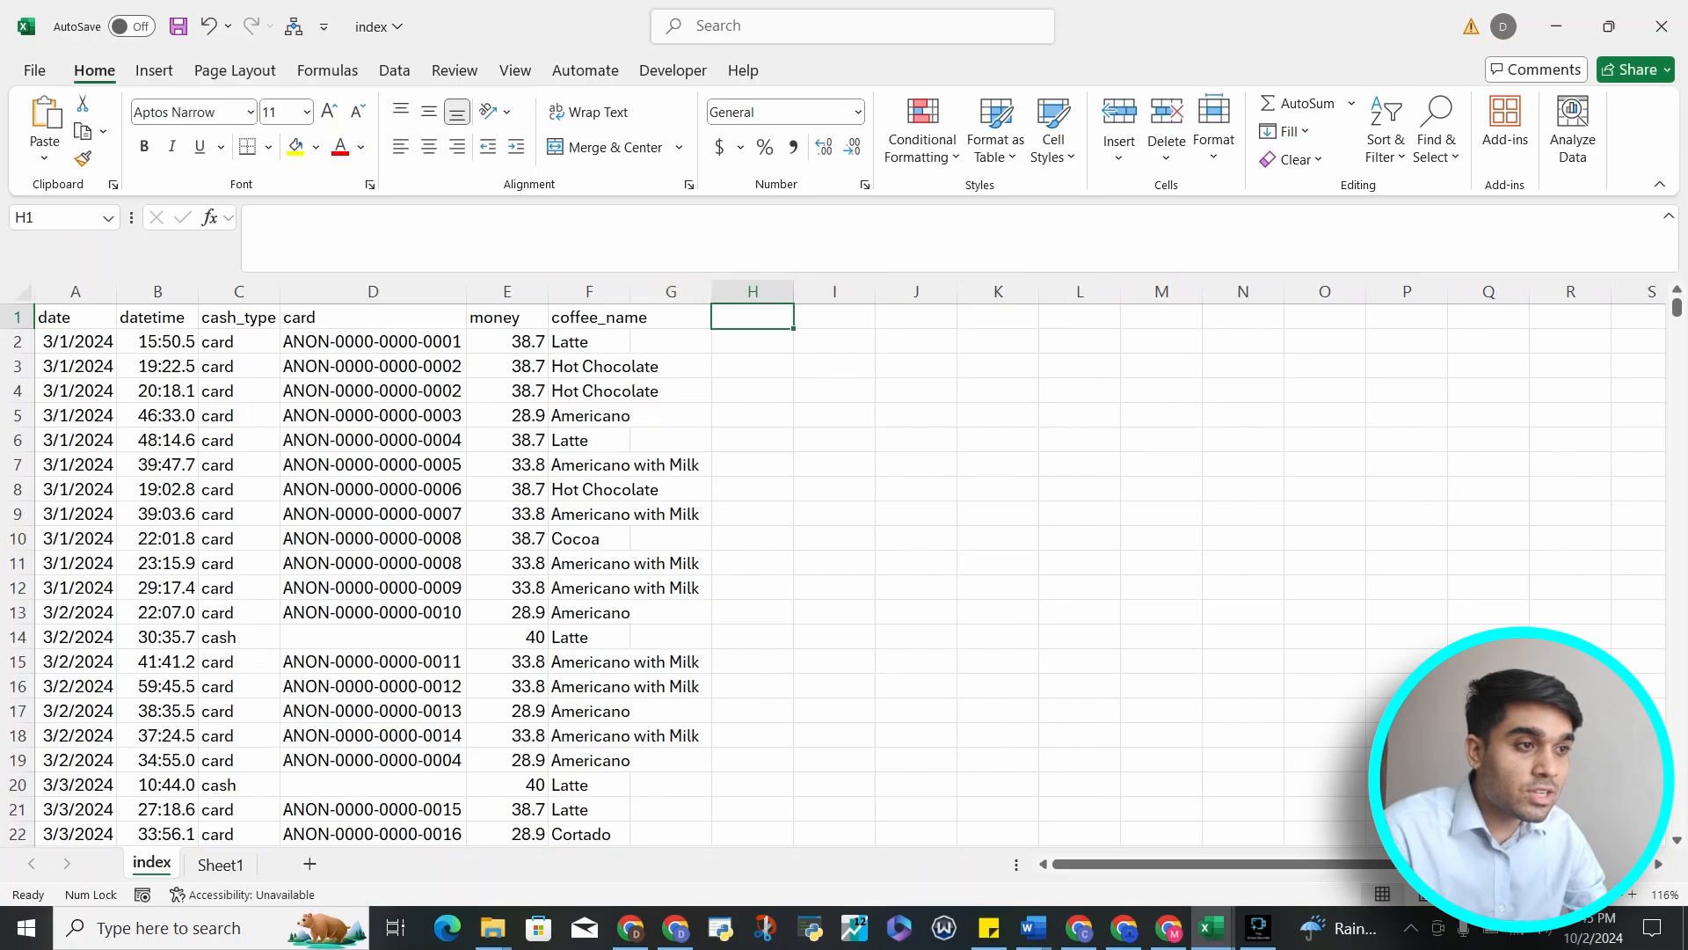
{"action": "double_click", "coordinate": [631, 292]}
Select the first coffee names and scroll through the coffee_name column
{"action": "left_click_drag", "start_coordinate": [627, 317], "coordinate": [629, 712]}
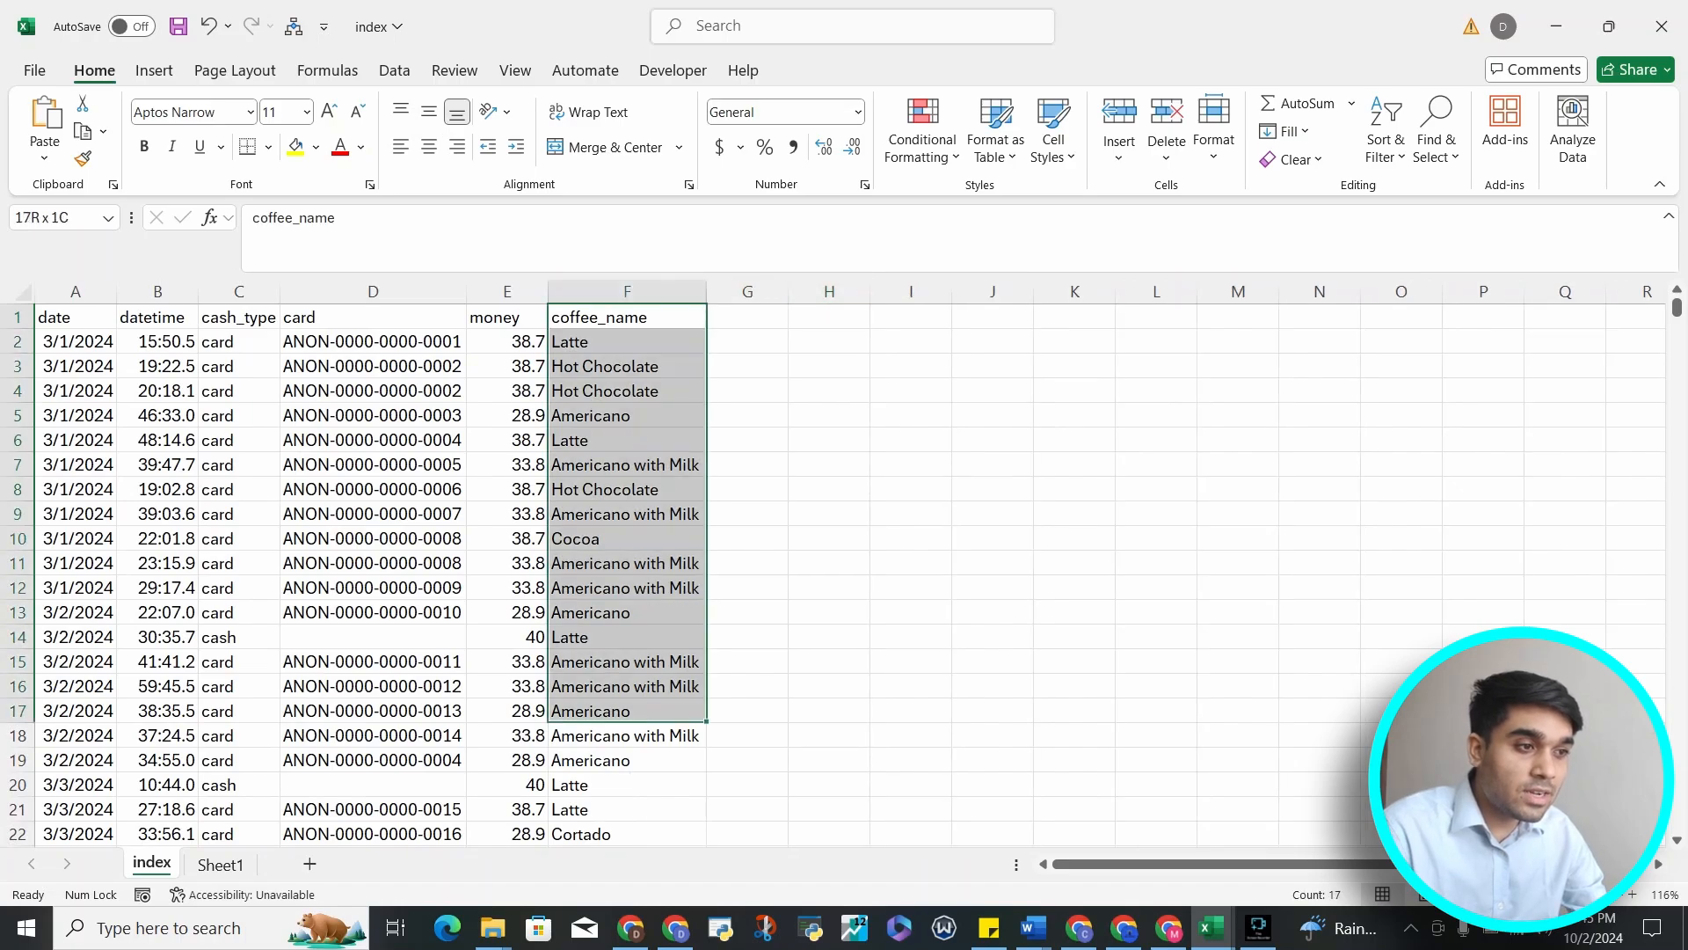
{"action": "scroll", "coordinate": [832, 573], "scroll_direction": "down", "scroll_amount": 20}
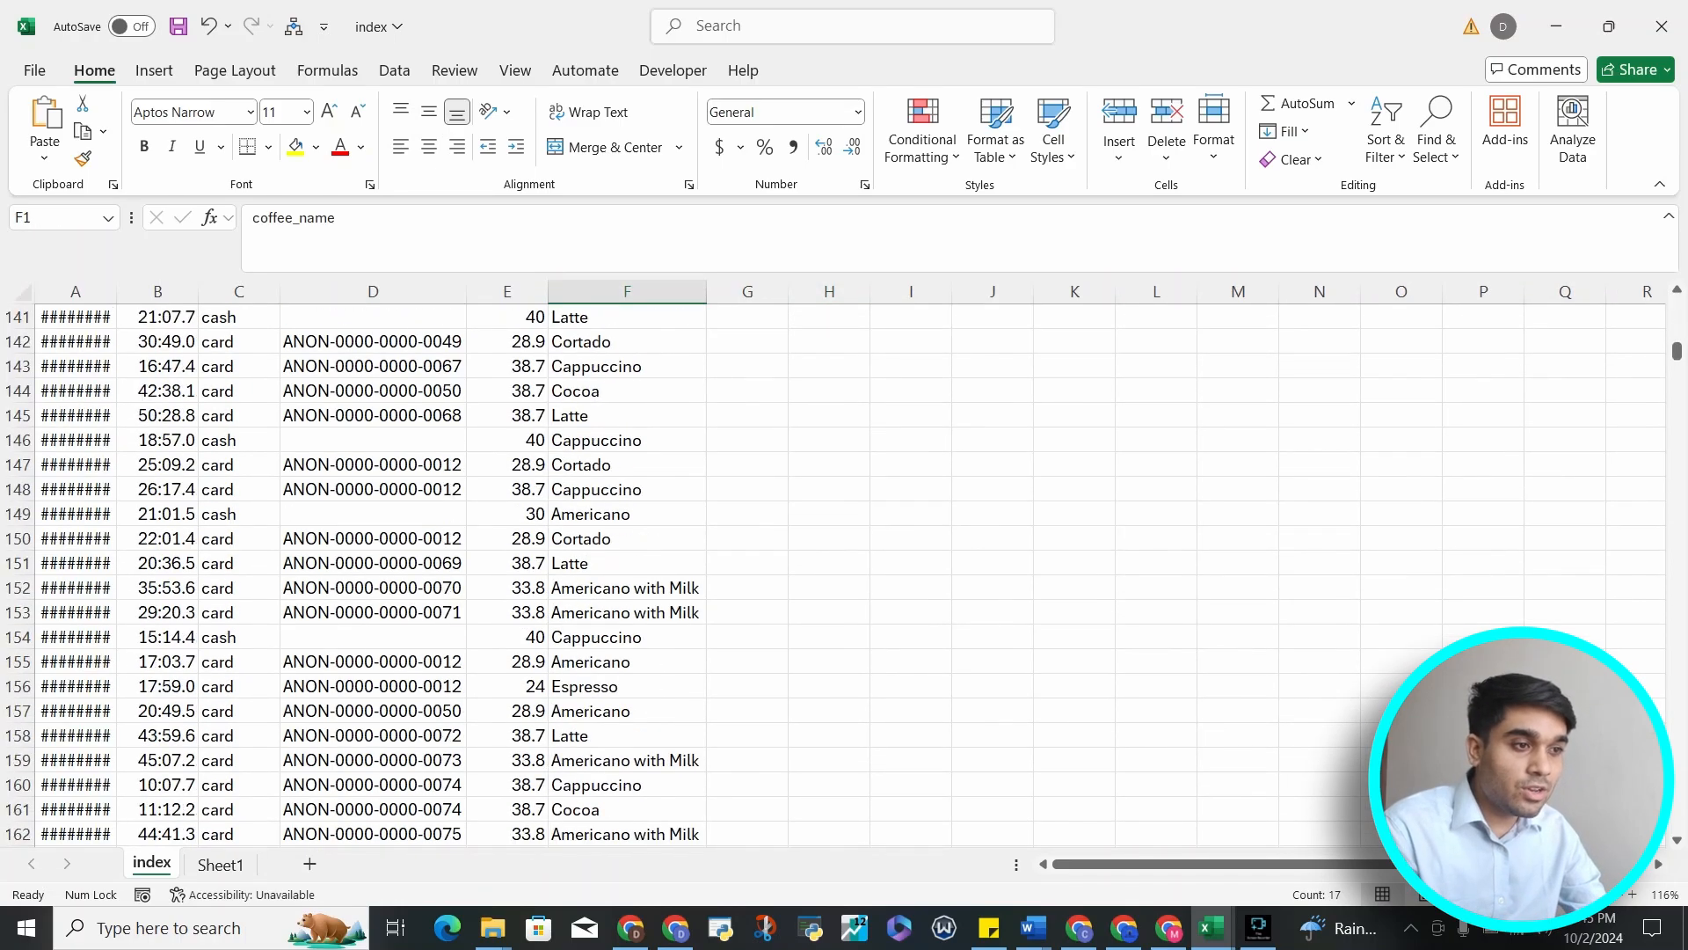
{"action": "scroll", "coordinate": [832, 573], "scroll_direction": "down", "scroll_amount": 20}
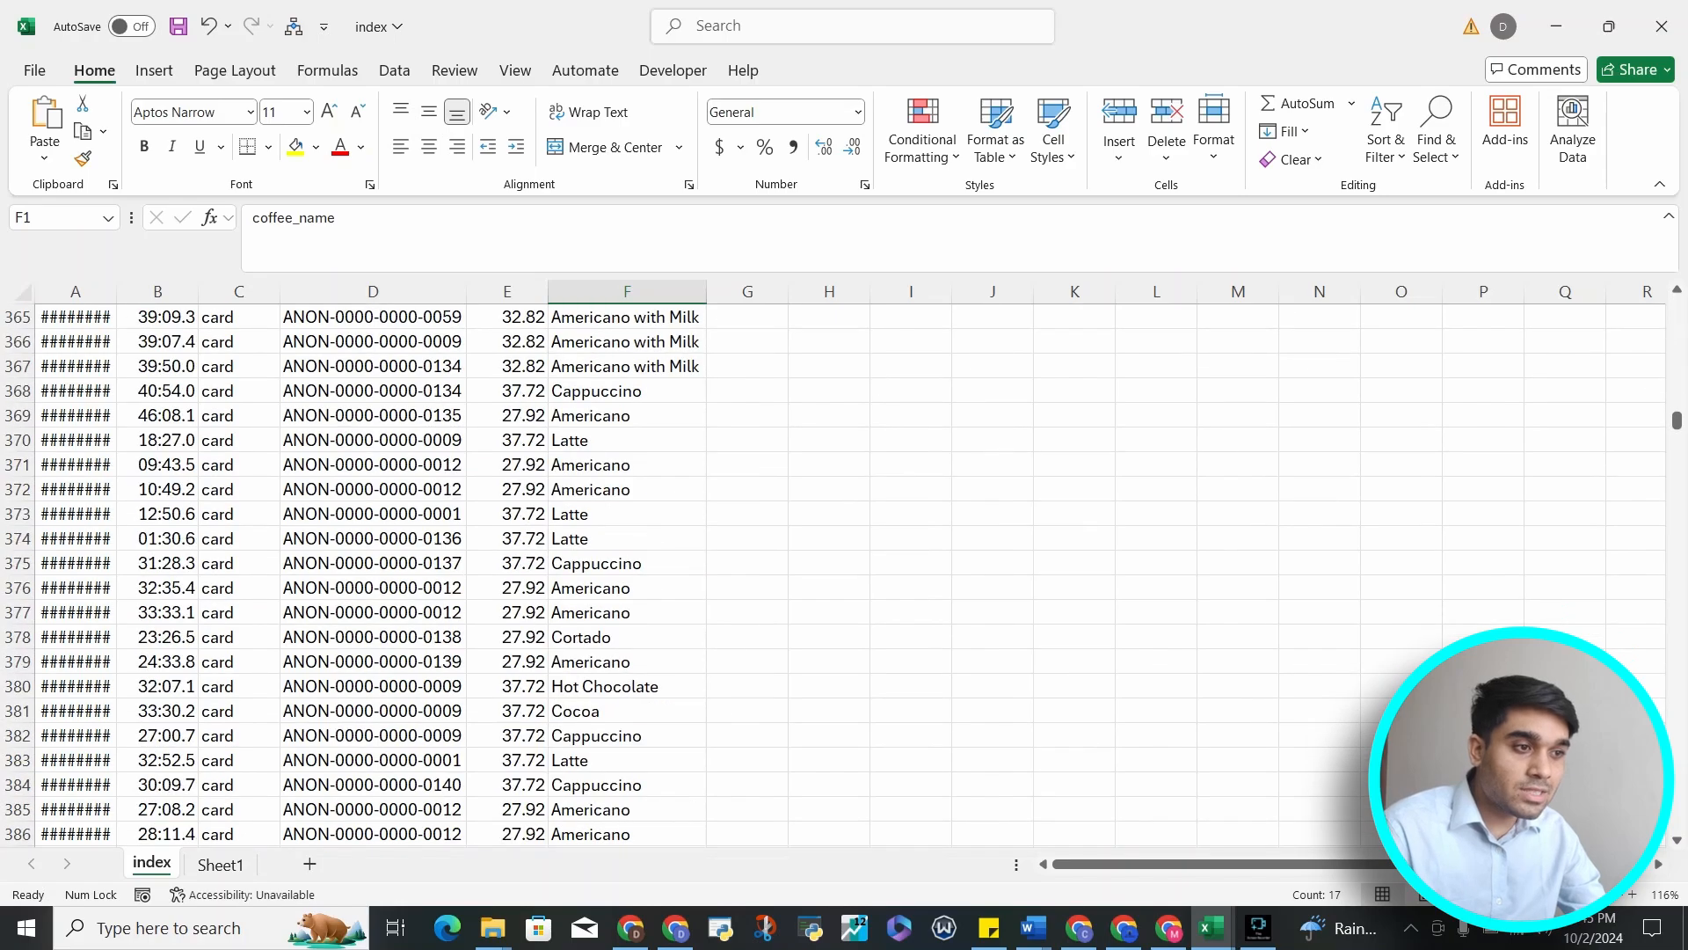
{"action": "scroll", "coordinate": [831, 573], "scroll_direction": "up", "scroll_amount": 20}
{"action": "scroll", "coordinate": [832, 574], "scroll_direction": "up", "scroll_amount": 20}
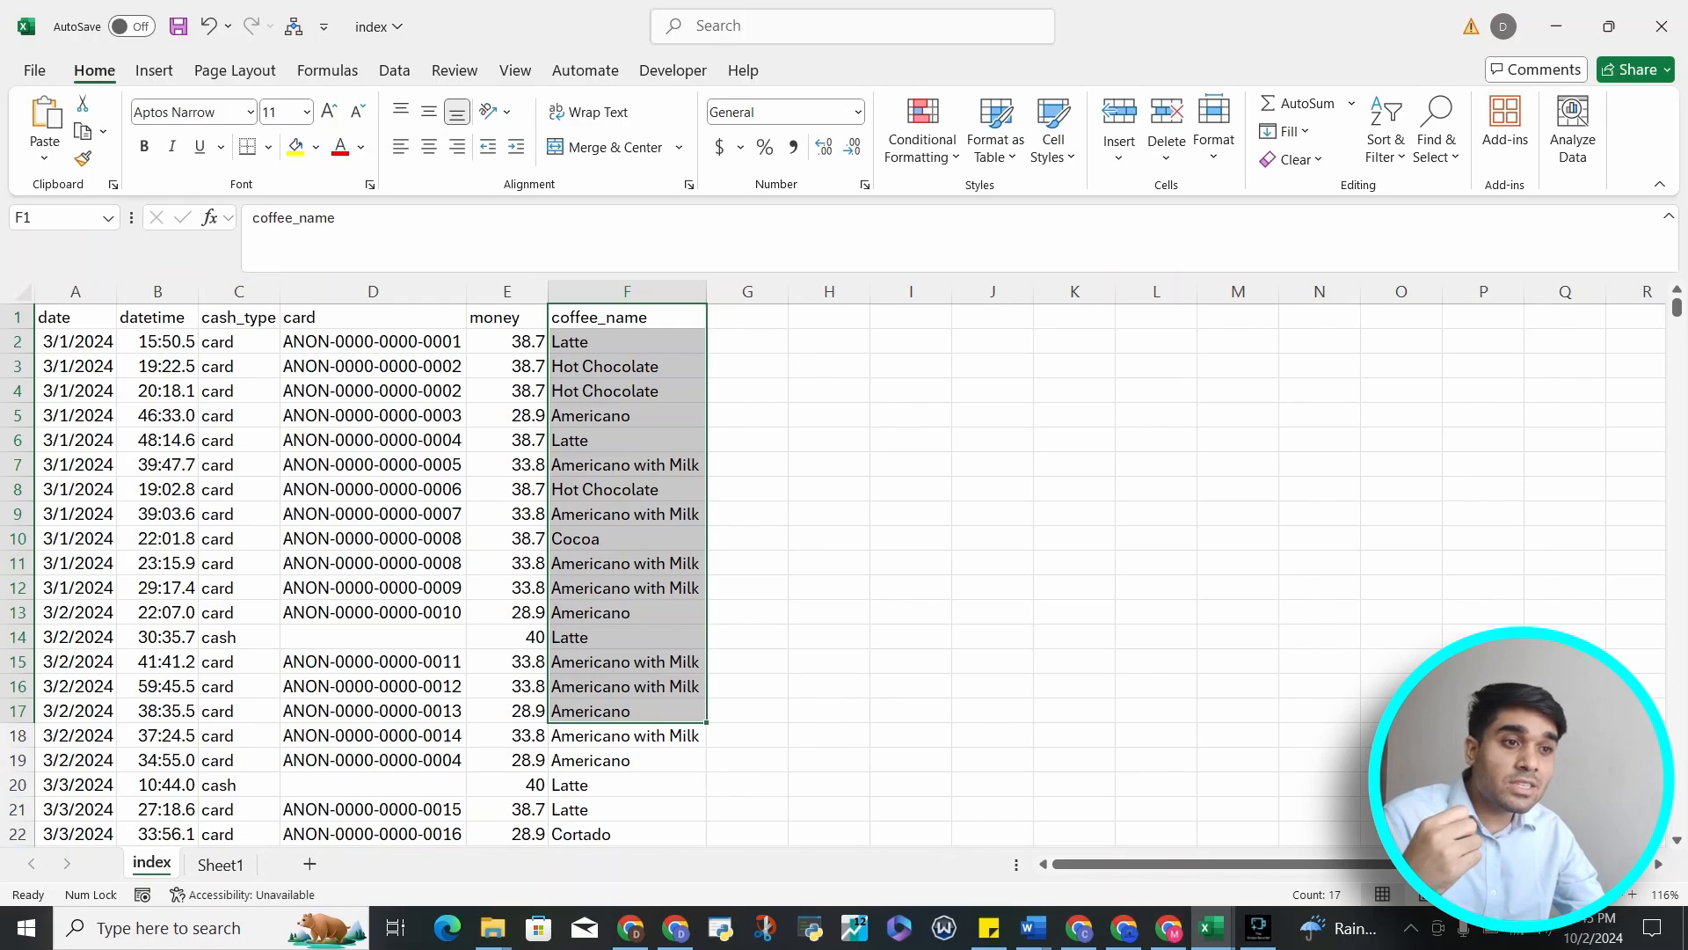
Select the whole sheet and autofit all column widths
{"action": "left_click", "coordinate": [19, 292]}
{"action": "left_click", "coordinate": [20, 292]}
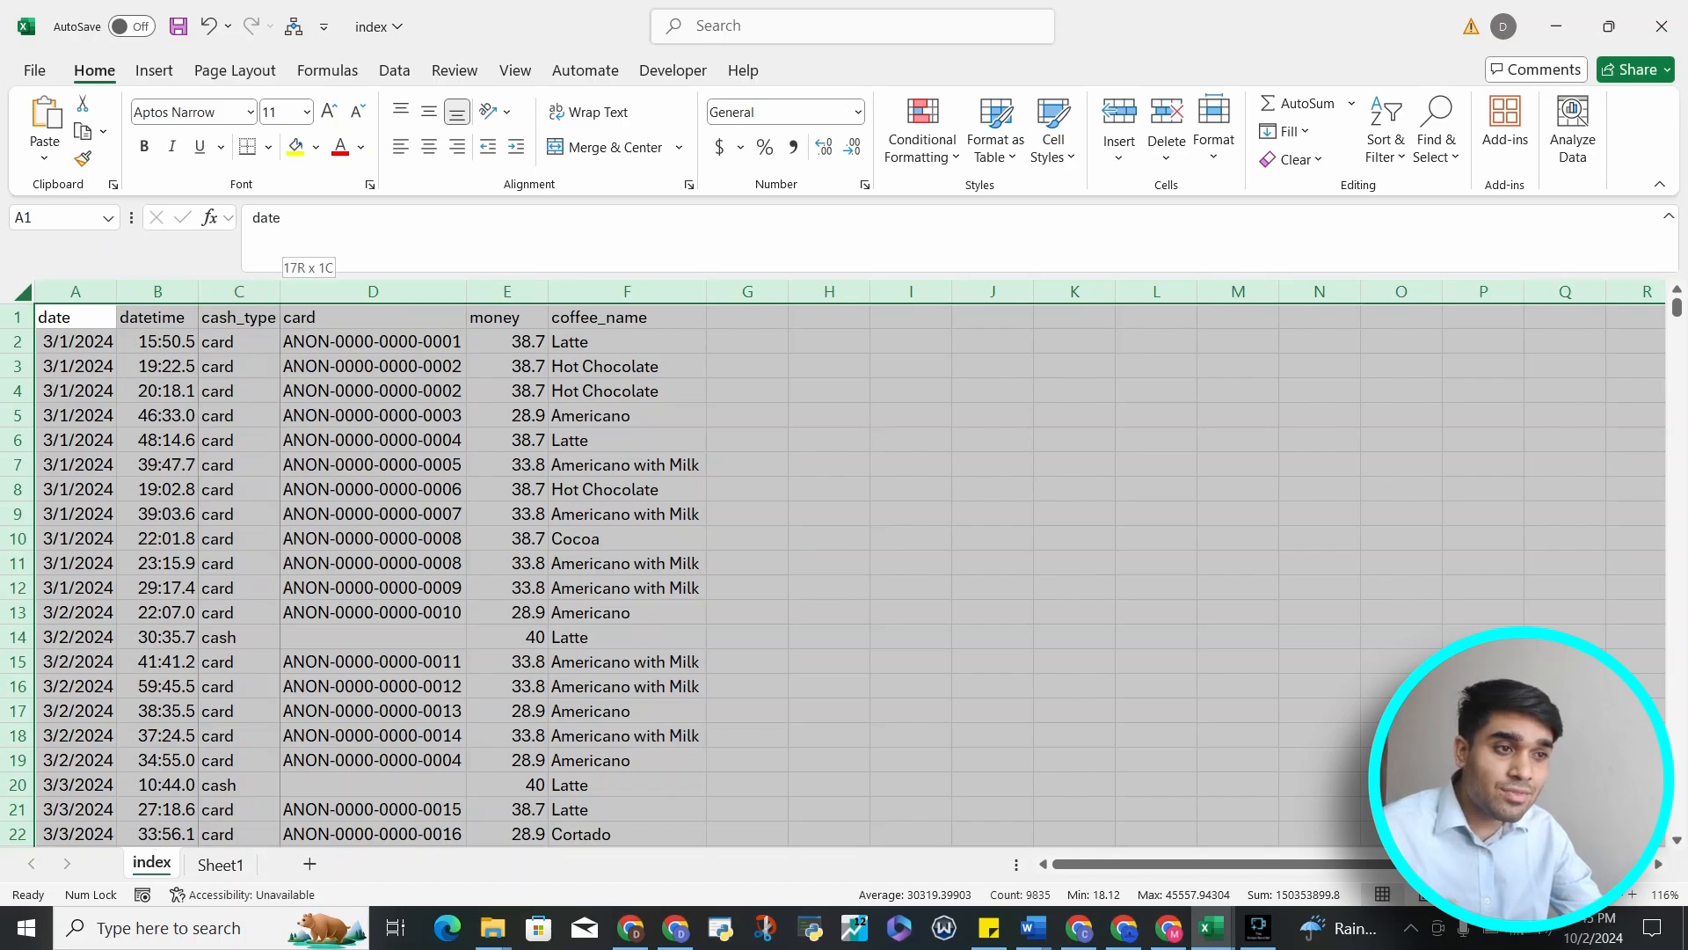
{"action": "double_click", "coordinate": [279, 291]}
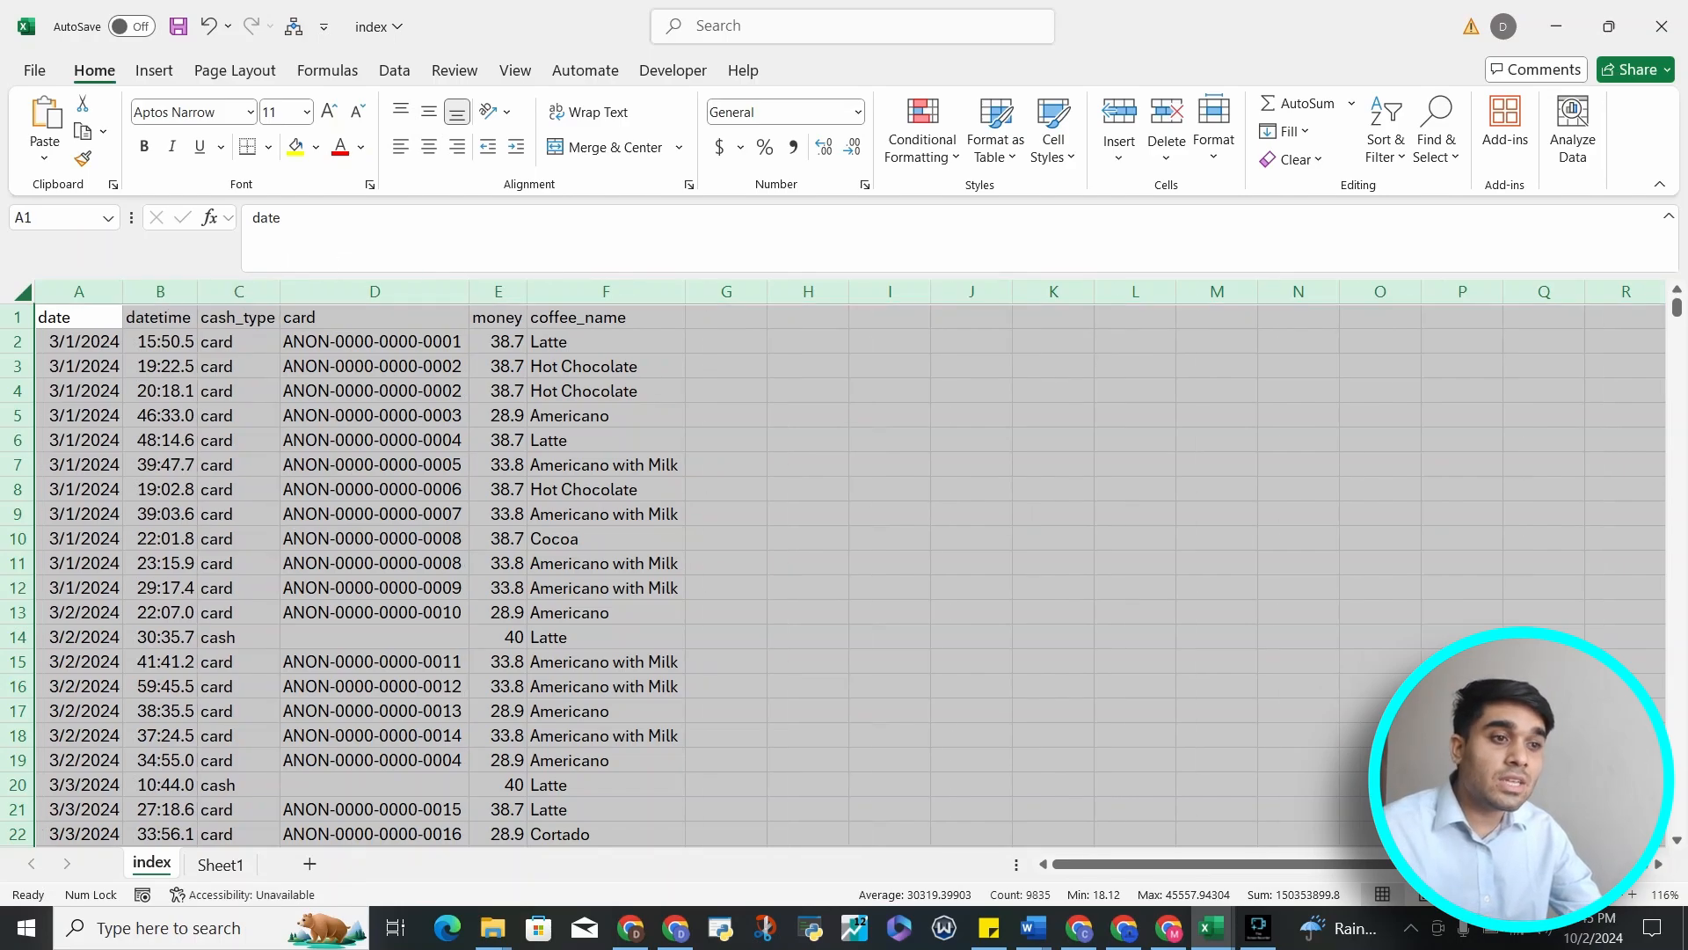
Scroll through the full dataset to review the columns, then deselect the sheet
{"action": "scroll", "coordinate": [844, 572], "scroll_direction": "down", "scroll_amount": 20}
{"action": "scroll", "coordinate": [845, 572], "scroll_direction": "down", "scroll_amount": 20}
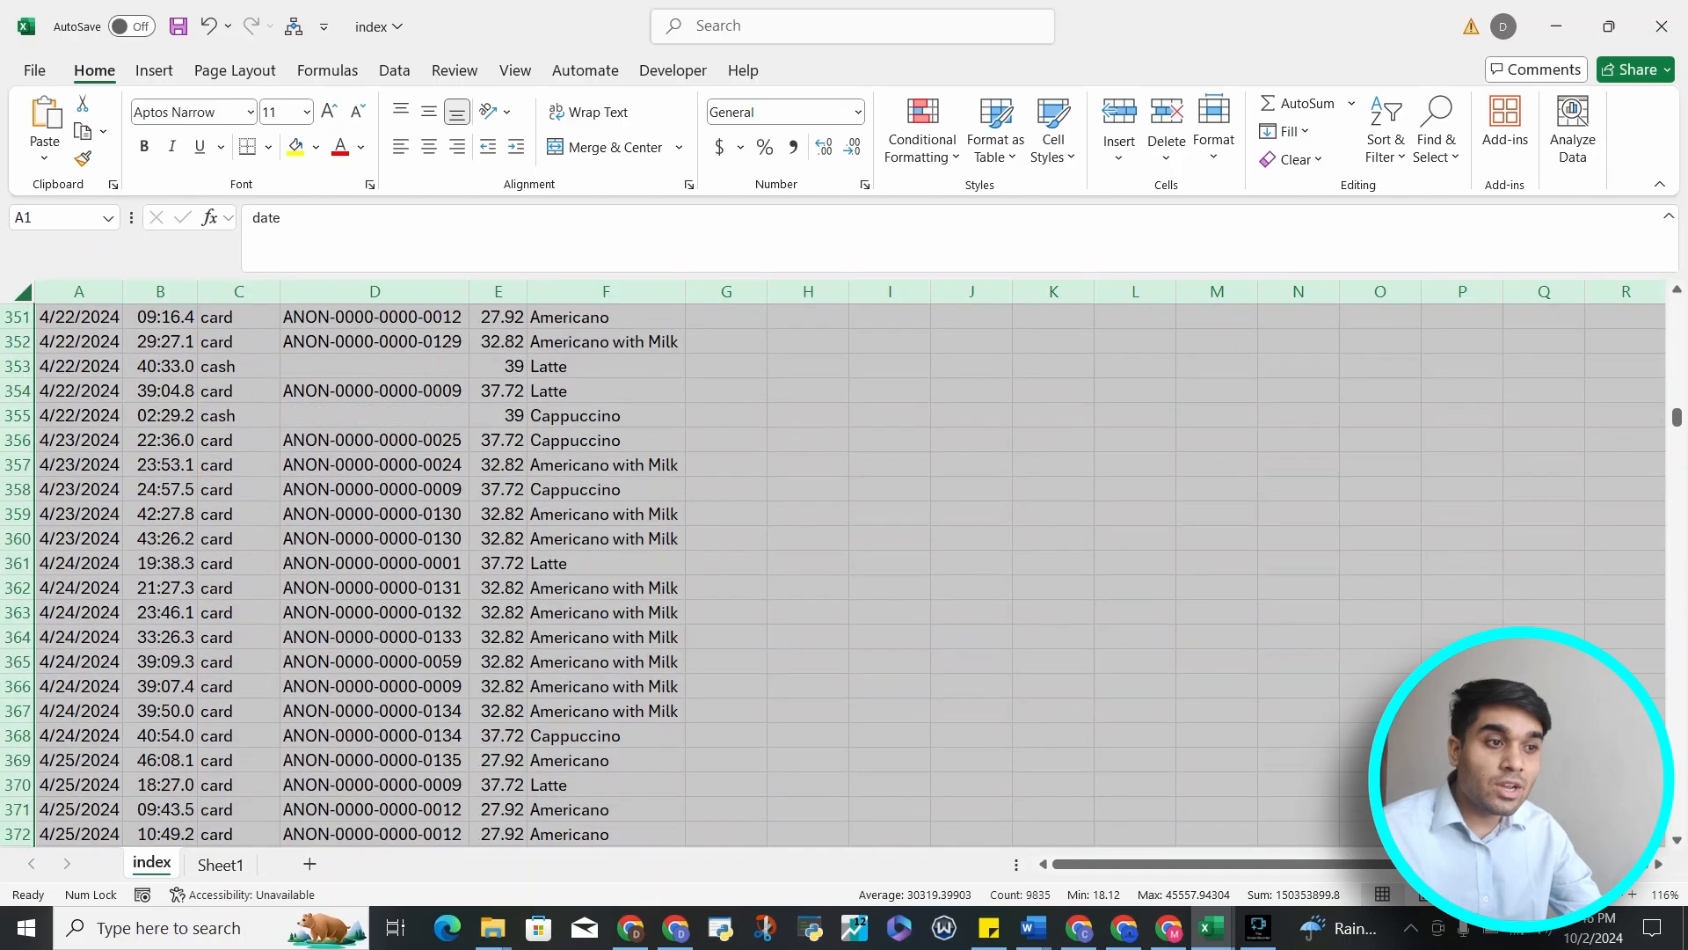
{"action": "scroll", "coordinate": [844, 572], "scroll_direction": "down", "scroll_amount": 20}
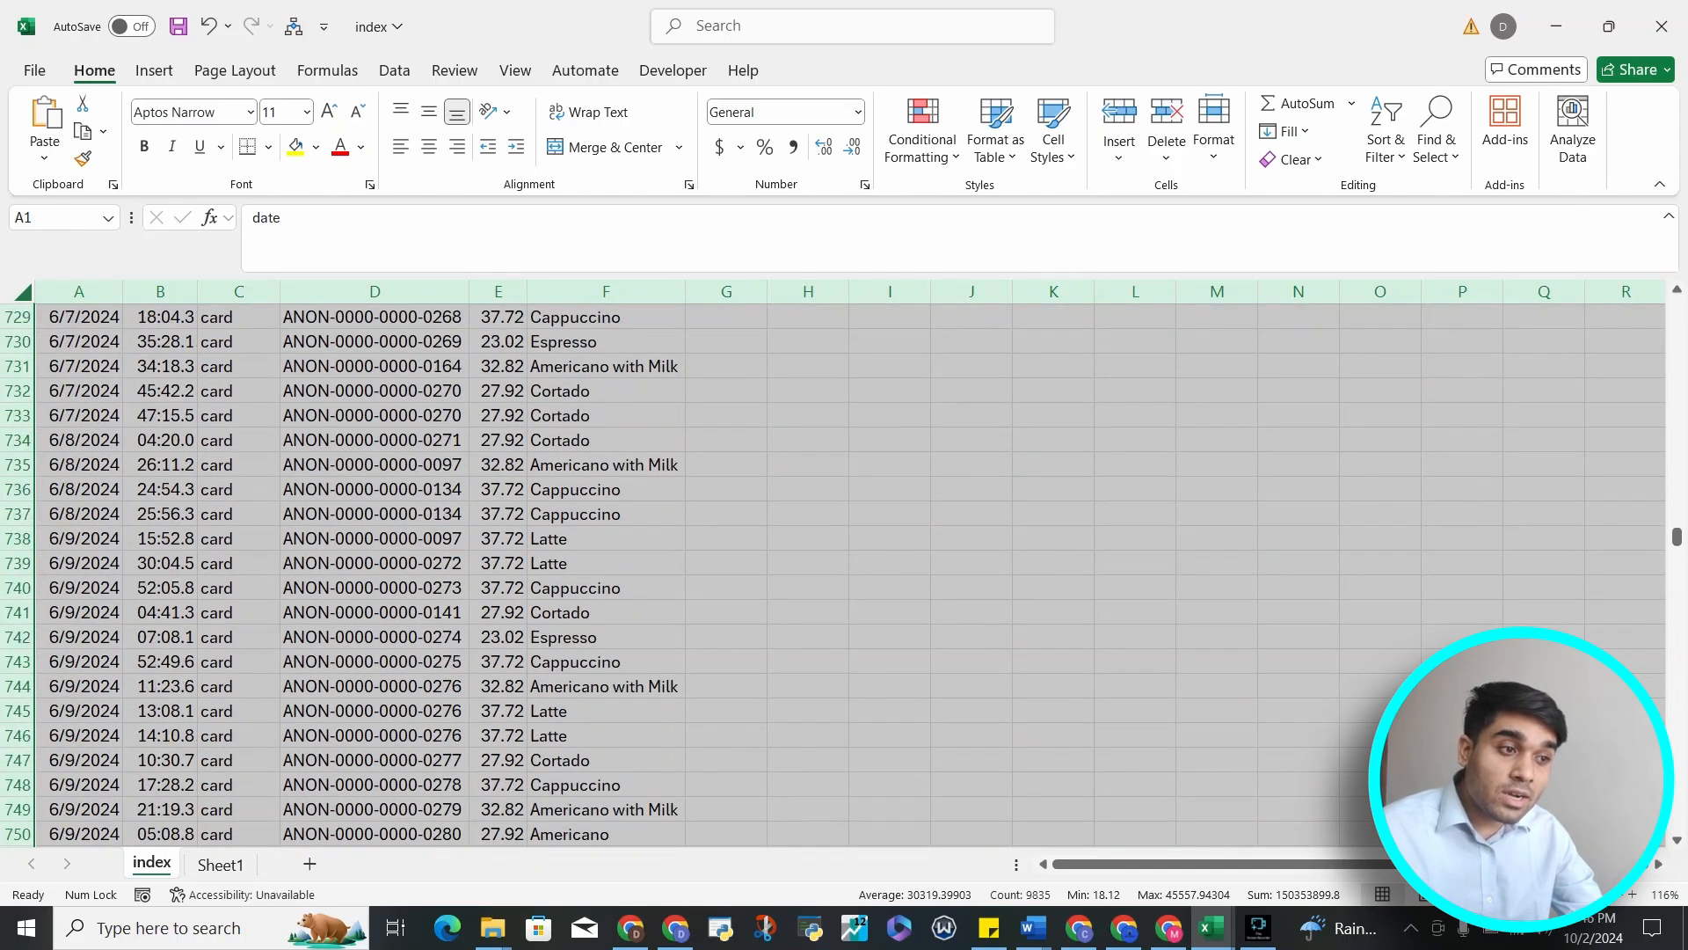
{"action": "scroll", "coordinate": [845, 571], "scroll_direction": "up", "scroll_amount": 20}
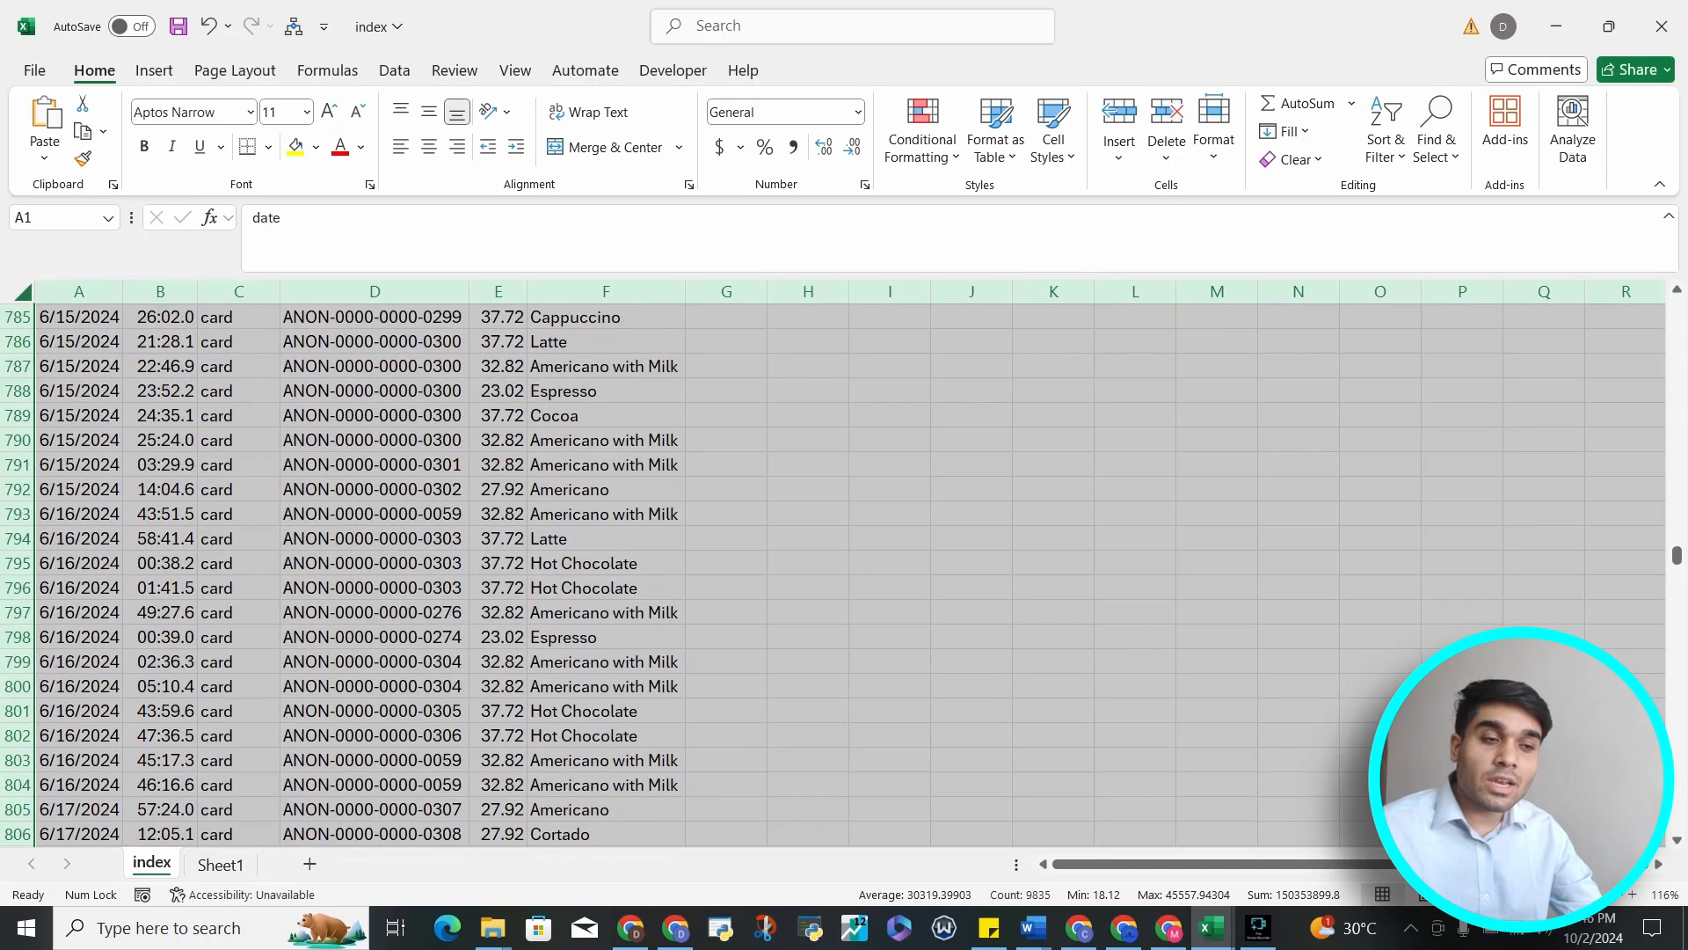
{"action": "scroll", "coordinate": [844, 572], "scroll_direction": "up", "scroll_amount": 20}
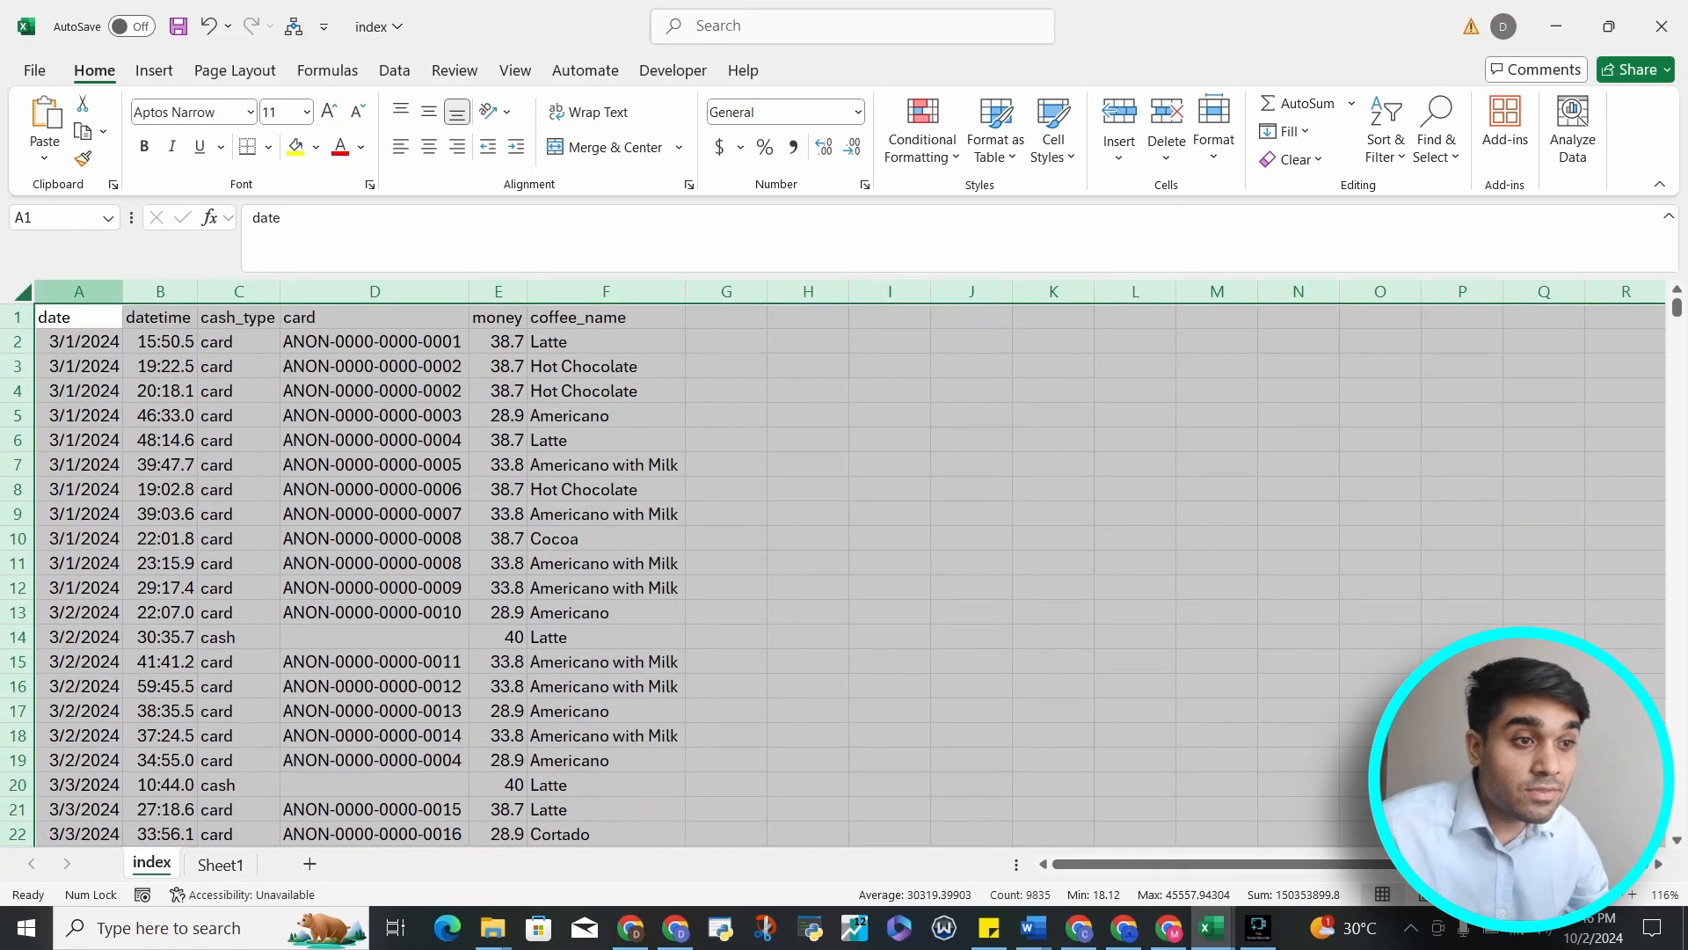
{"action": "left_click", "coordinate": [78, 317]}
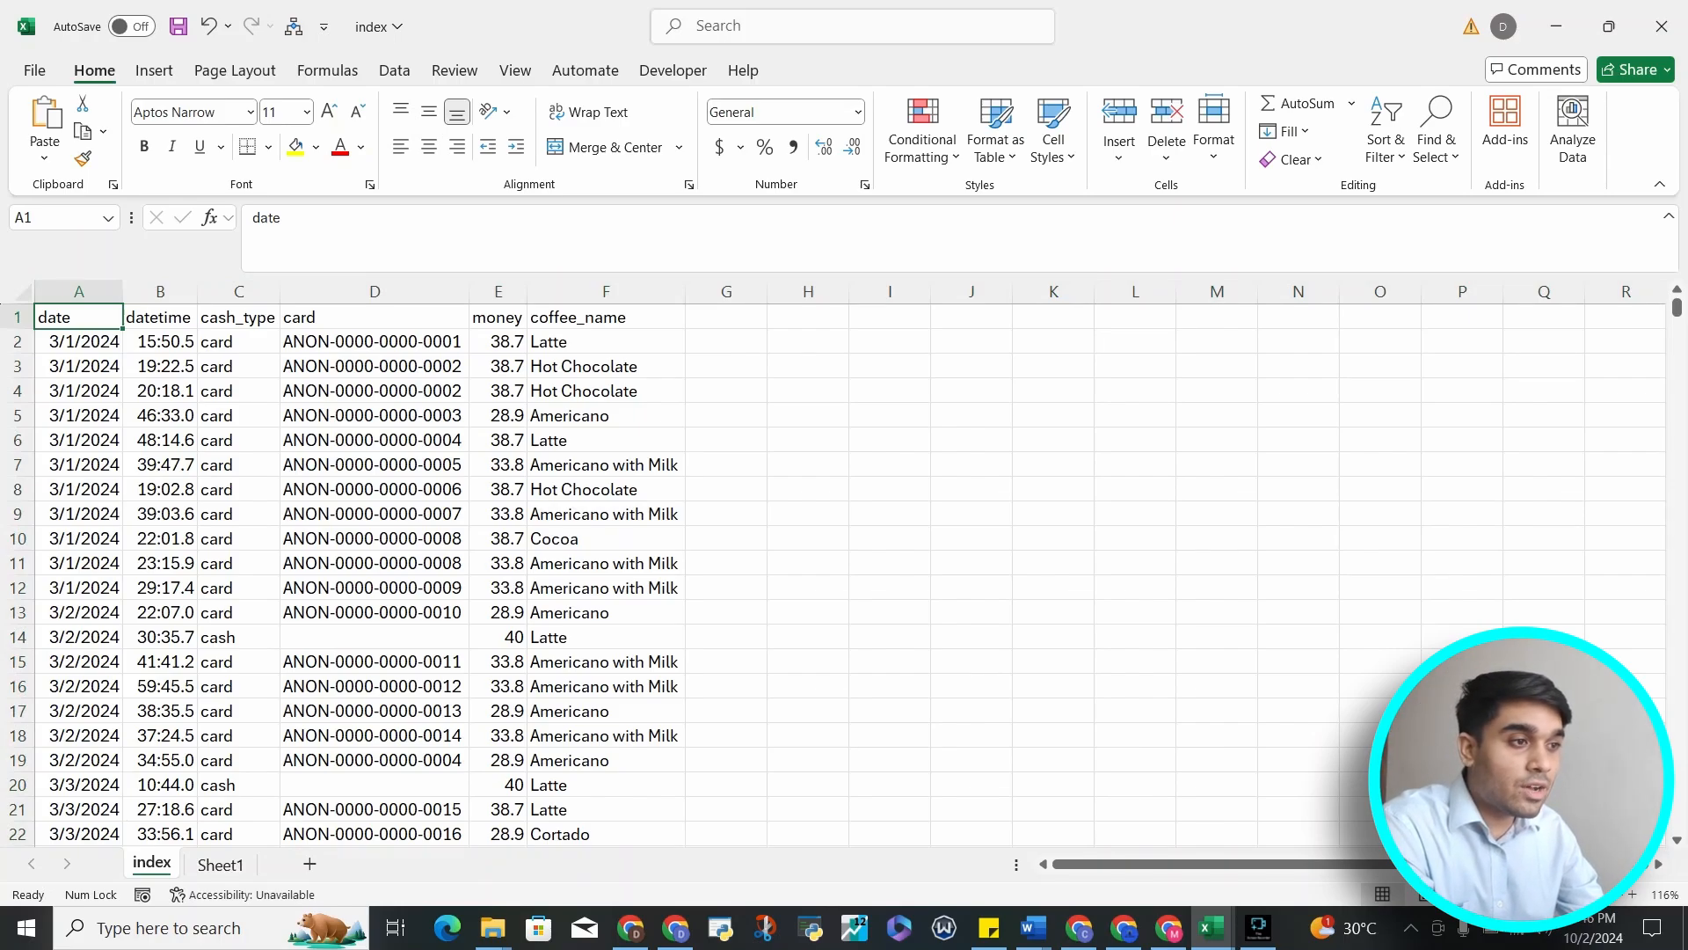
{"action": "left_click", "coordinate": [889, 341]}
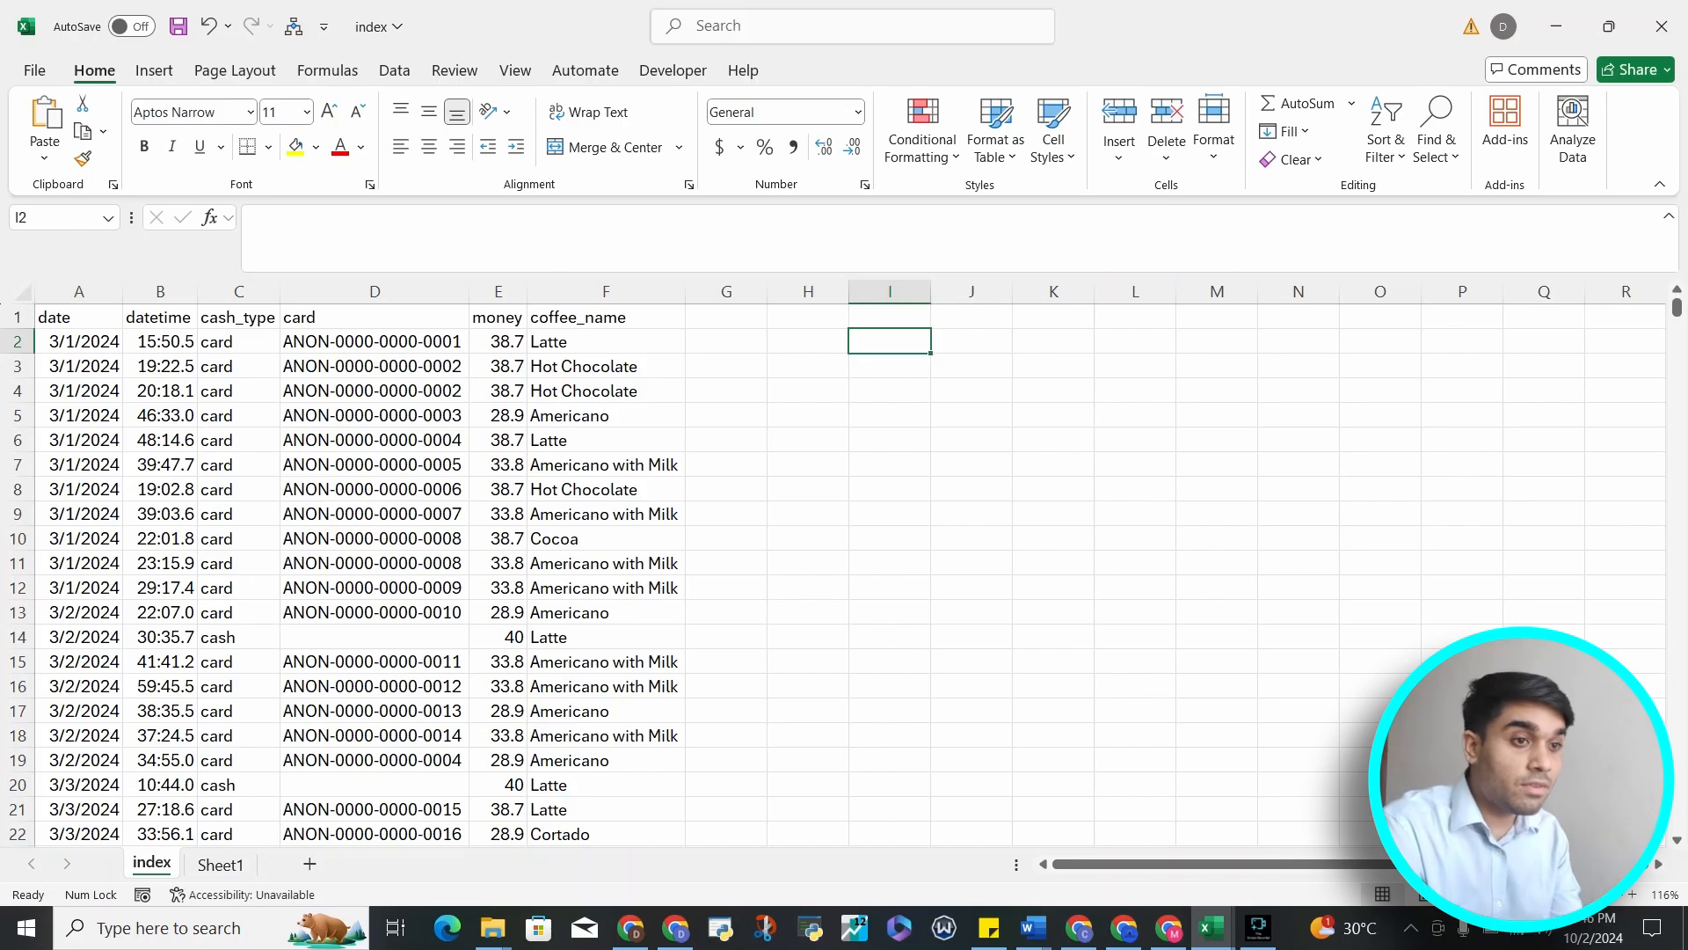
Enter the note "Autofill for entire sheet" in cell I2
{"action": "type", "text": "Aut"}
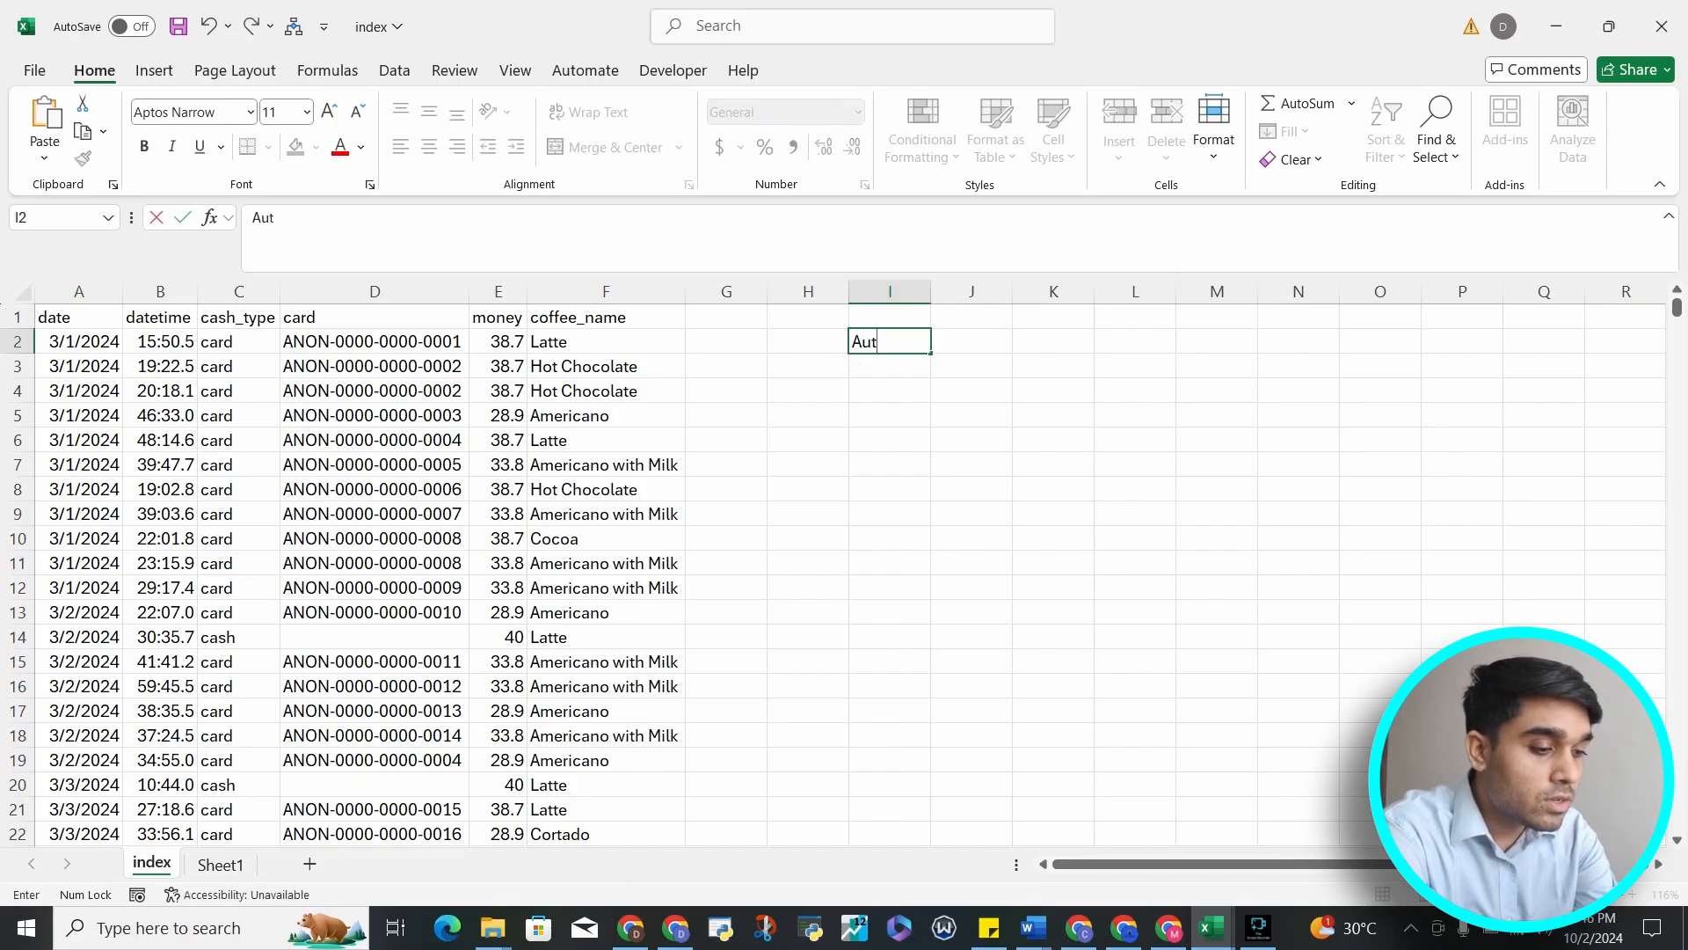
{"action": "type", "text": "ofill for"}
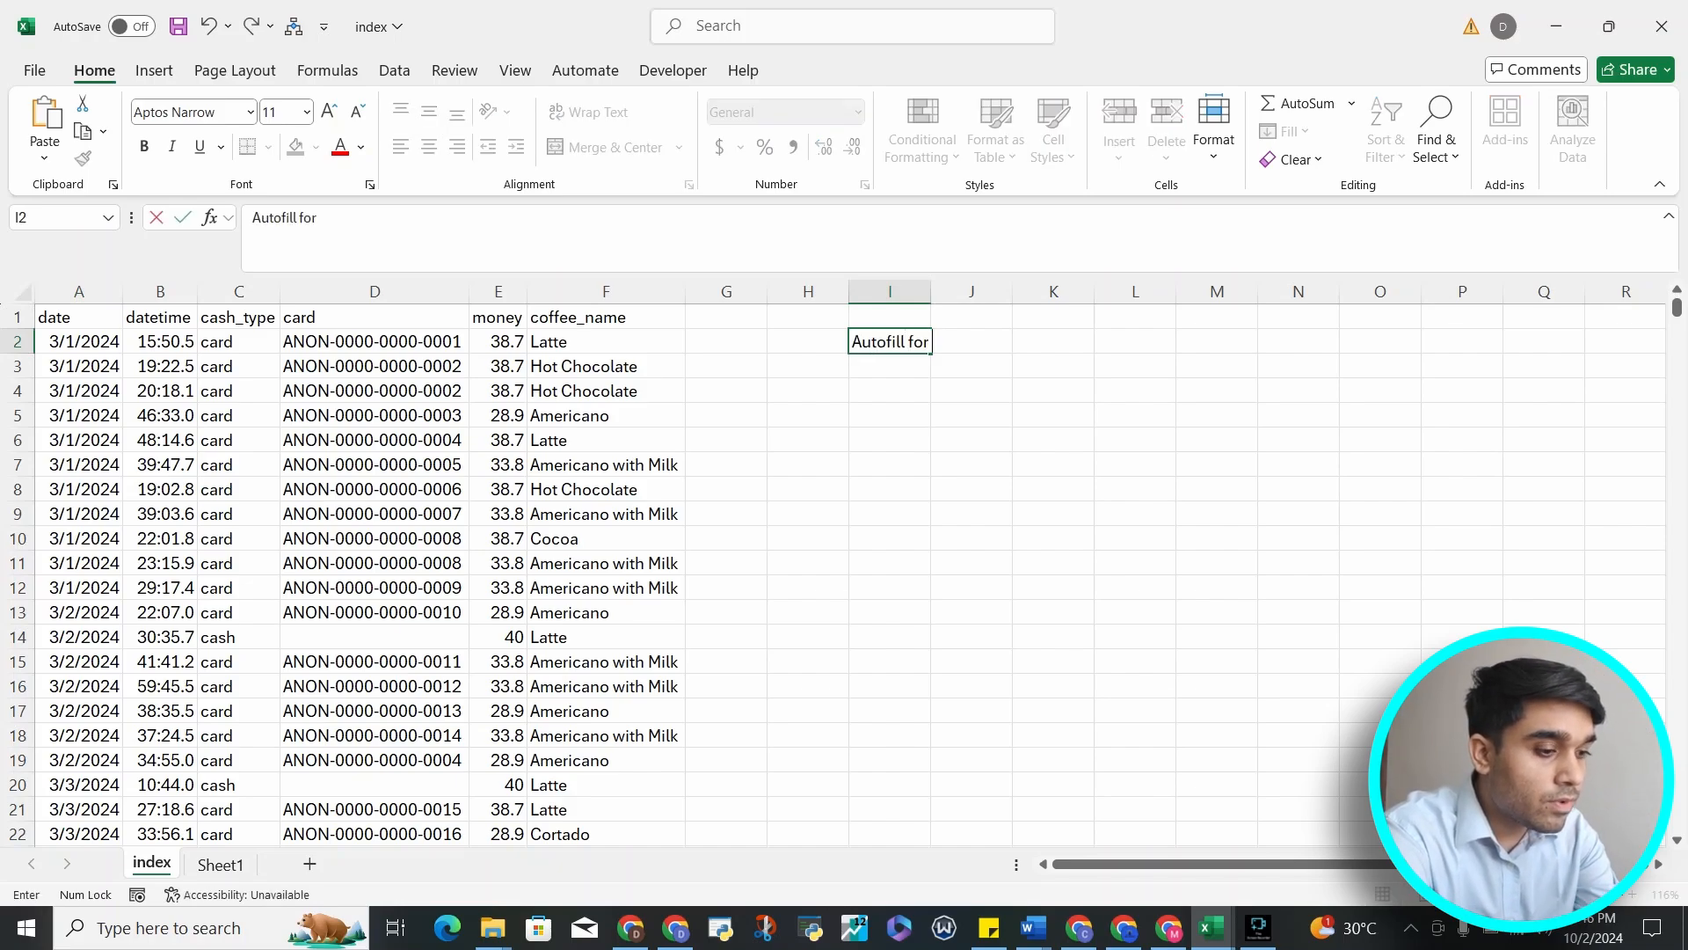
{"action": "type", "text": " entire sheet"}
{"action": "key", "text": "Return"}
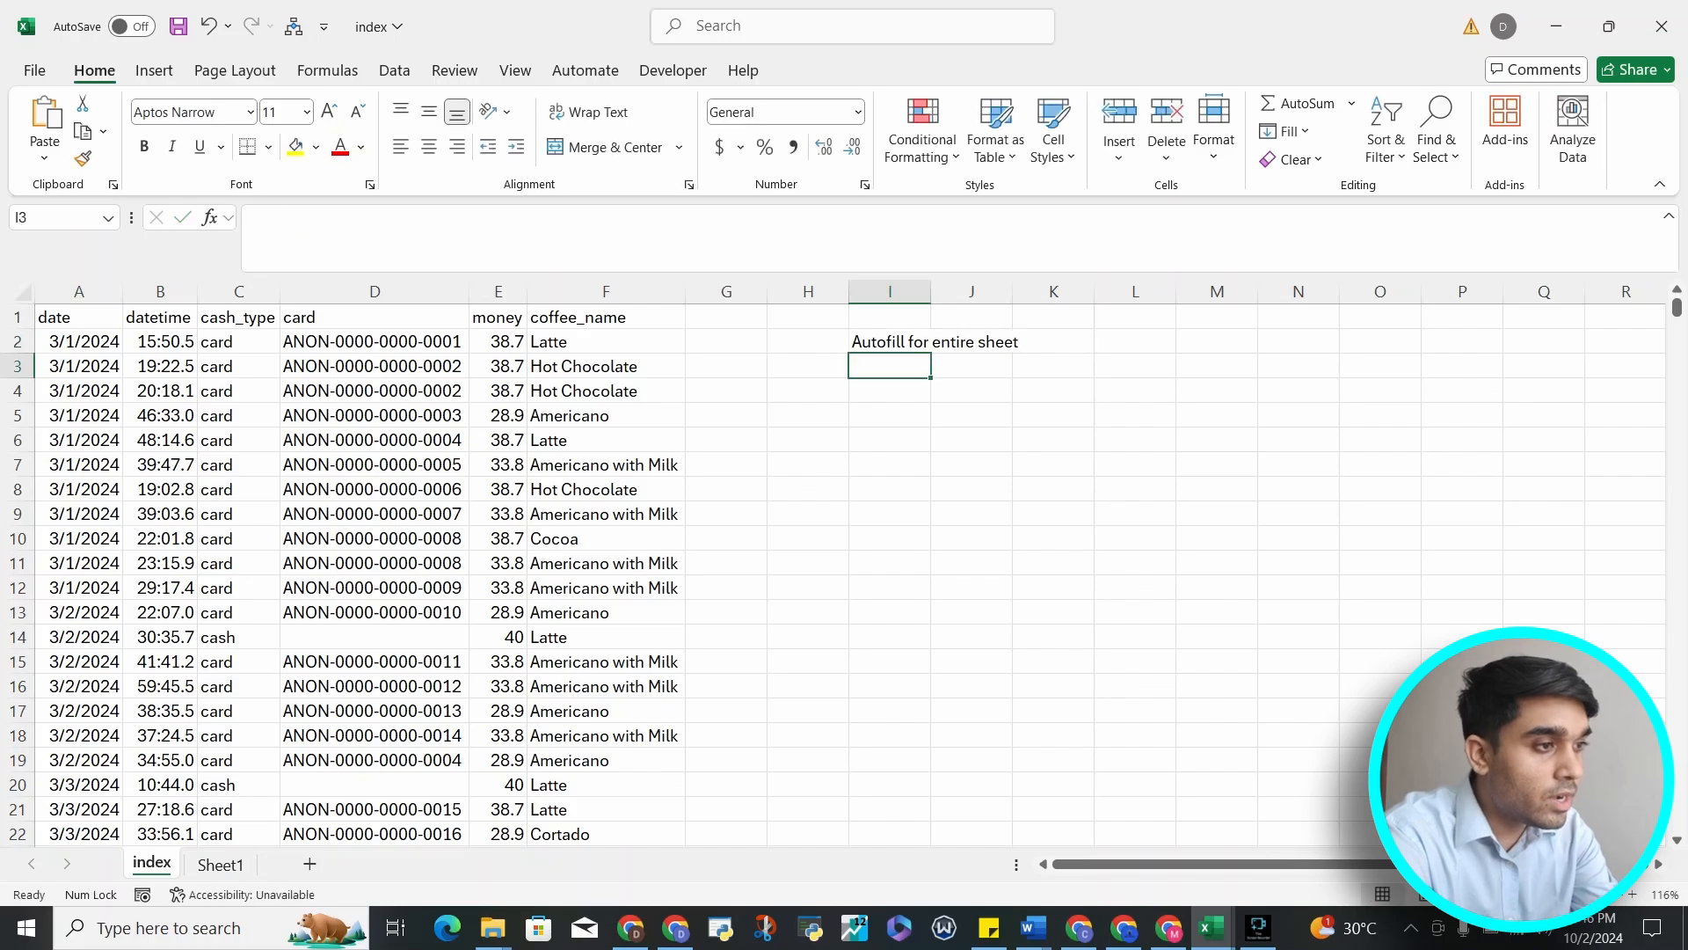
Enter the note "Navigative between sheets" in cell I3
{"action": "type", "text": "Navigative"}
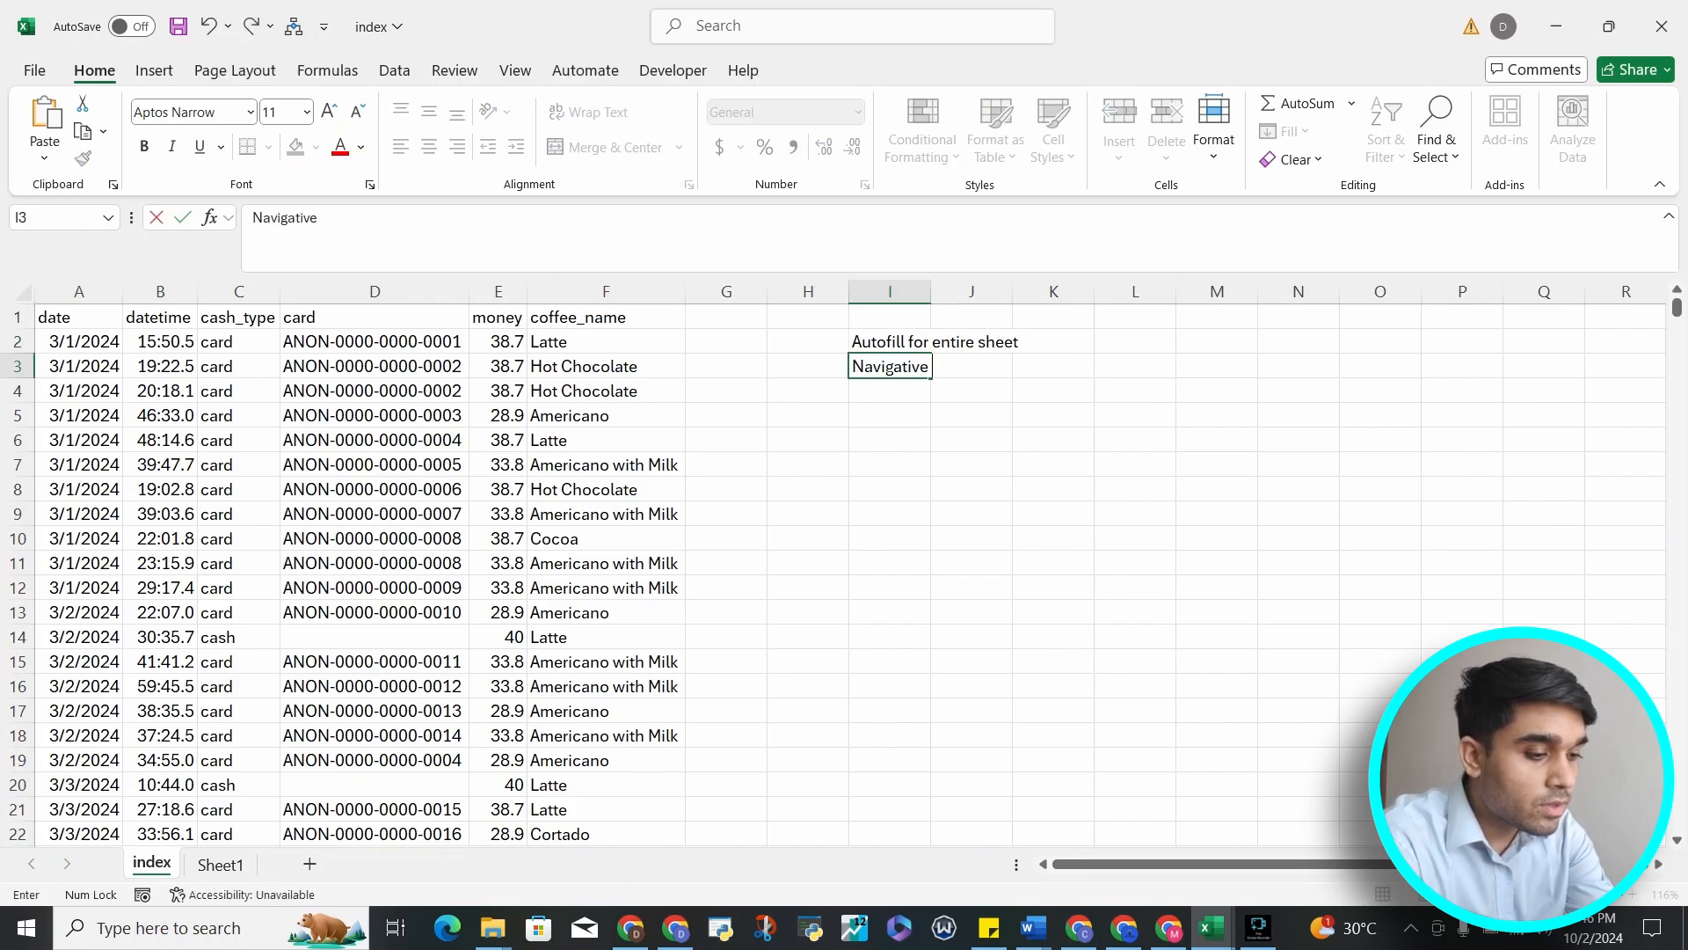
{"action": "type", "text": " betw"}
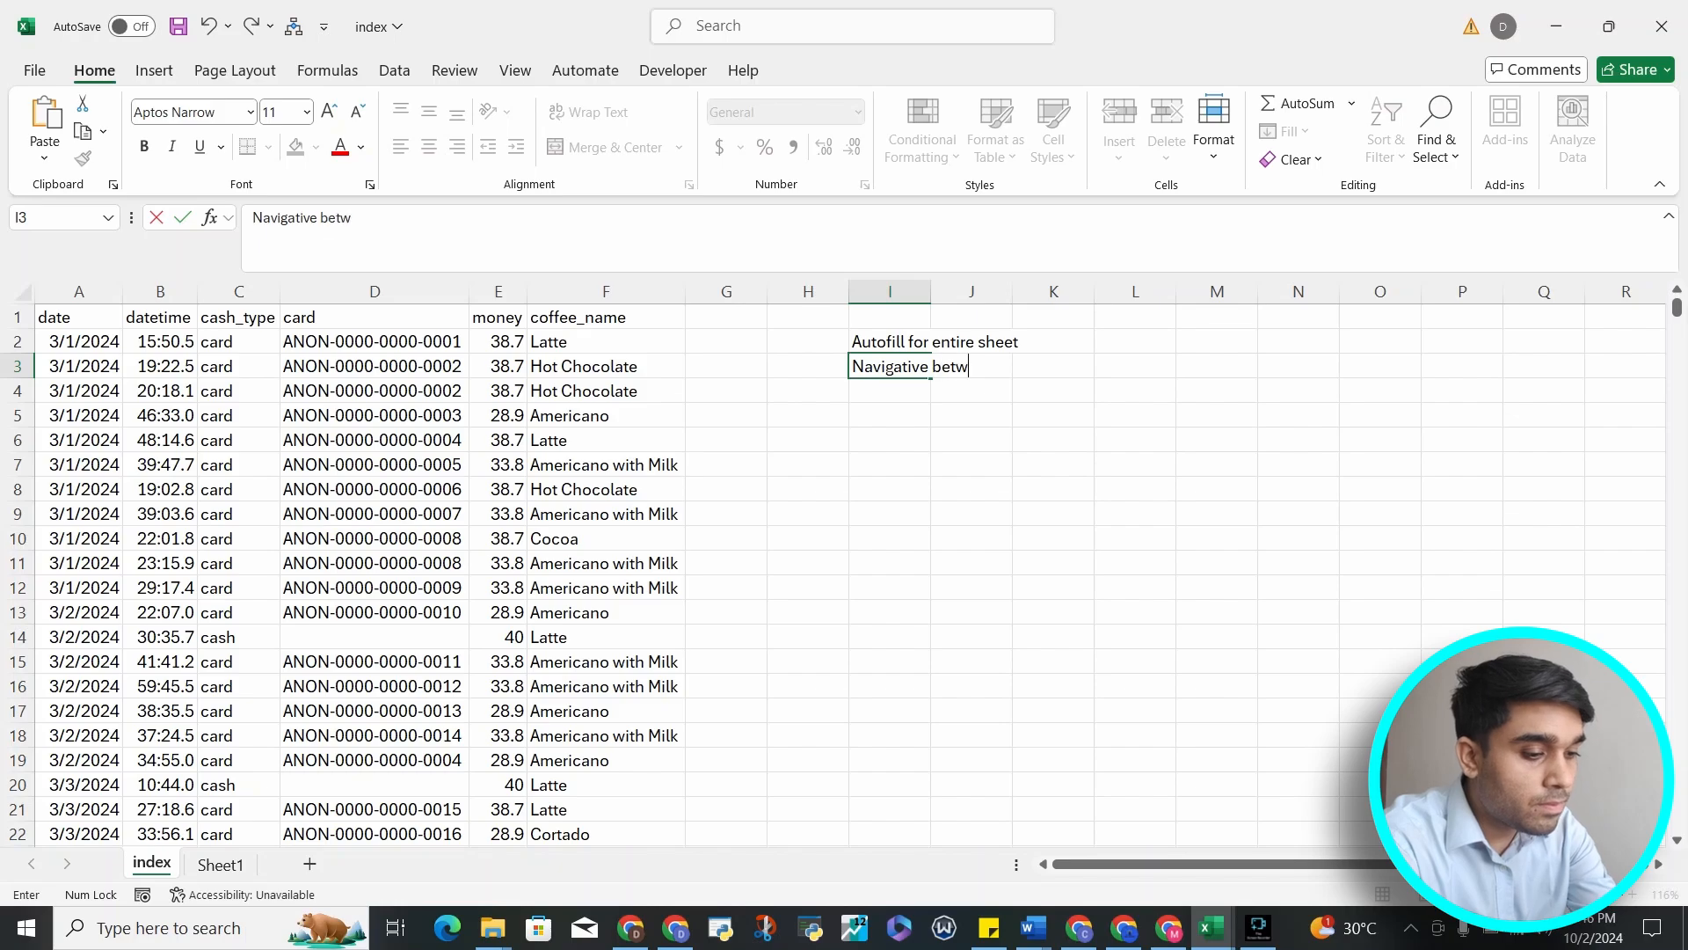
{"action": "type", "text": "een sheets"}
{"action": "key", "text": "Return"}
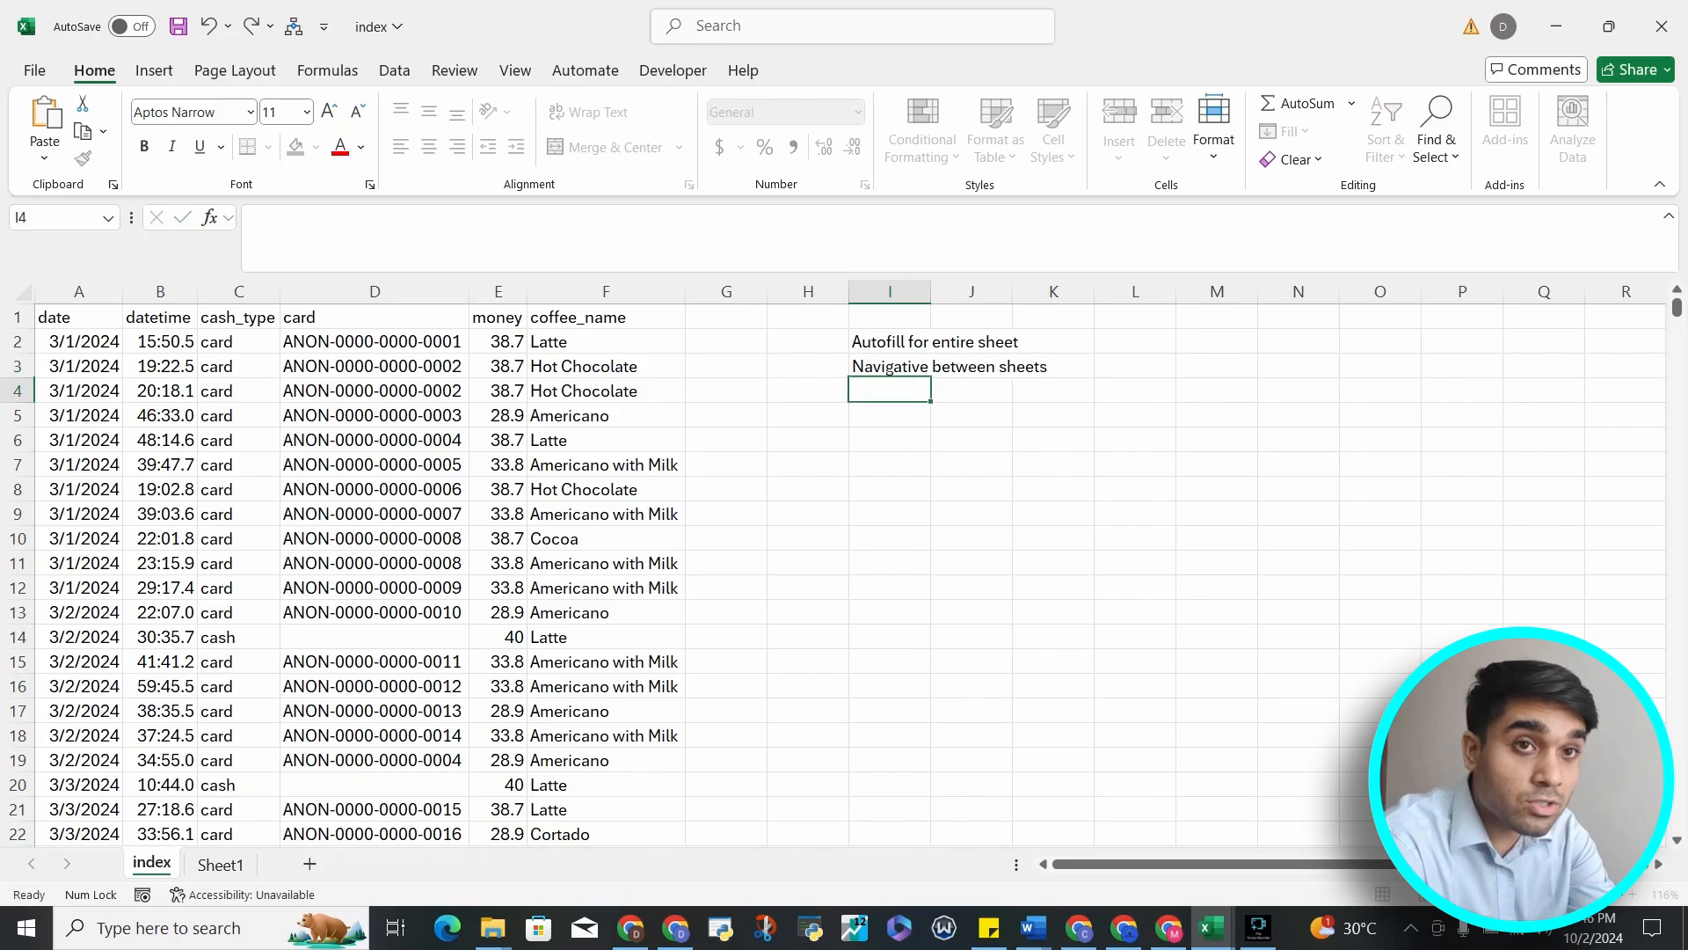
Enter the note "Navigatng between cells and selection" in cell I4
{"action": "type", "text": "N"}
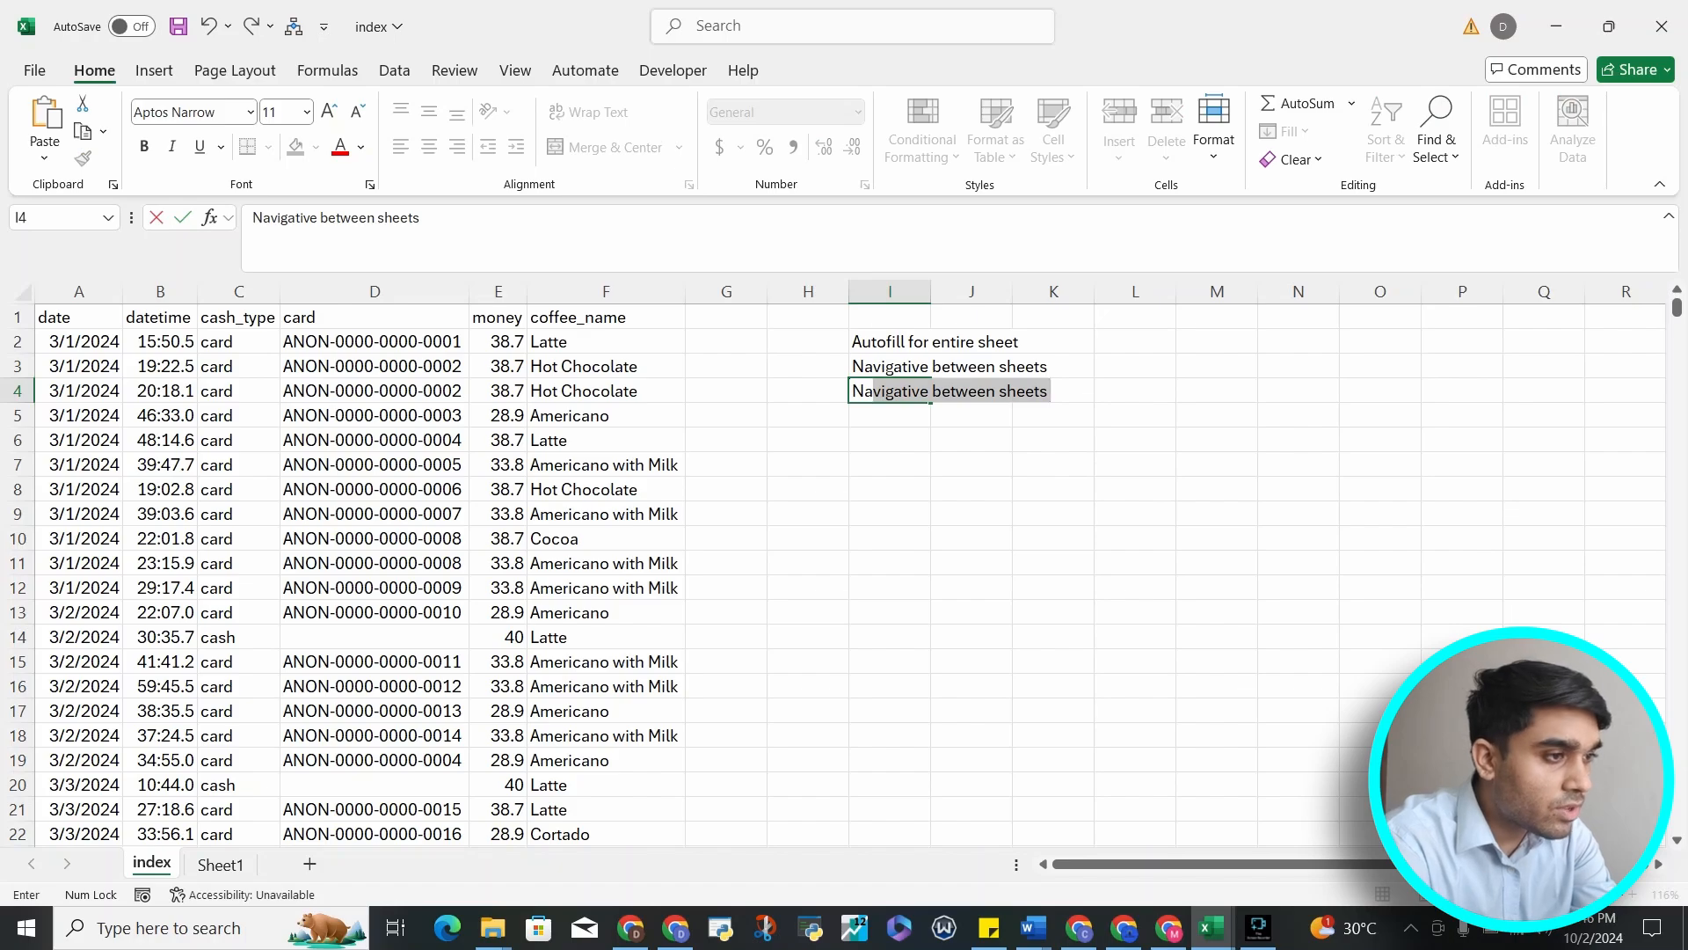
{"action": "type", "text": "avigat"}
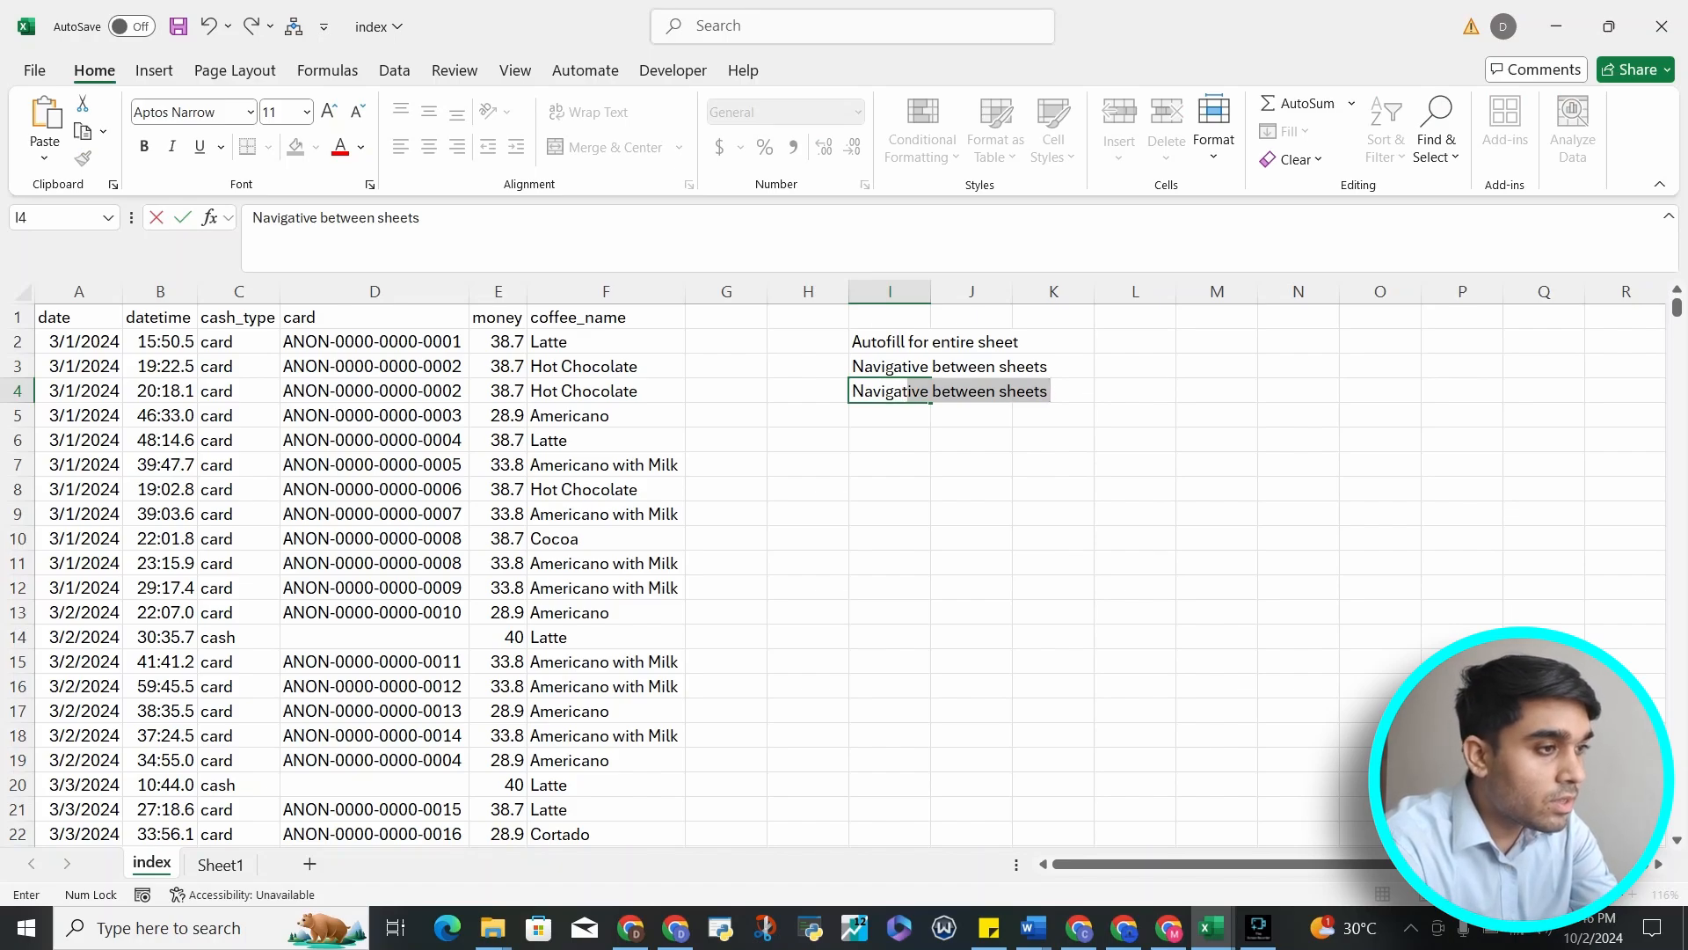
{"action": "type", "text": "ng"}
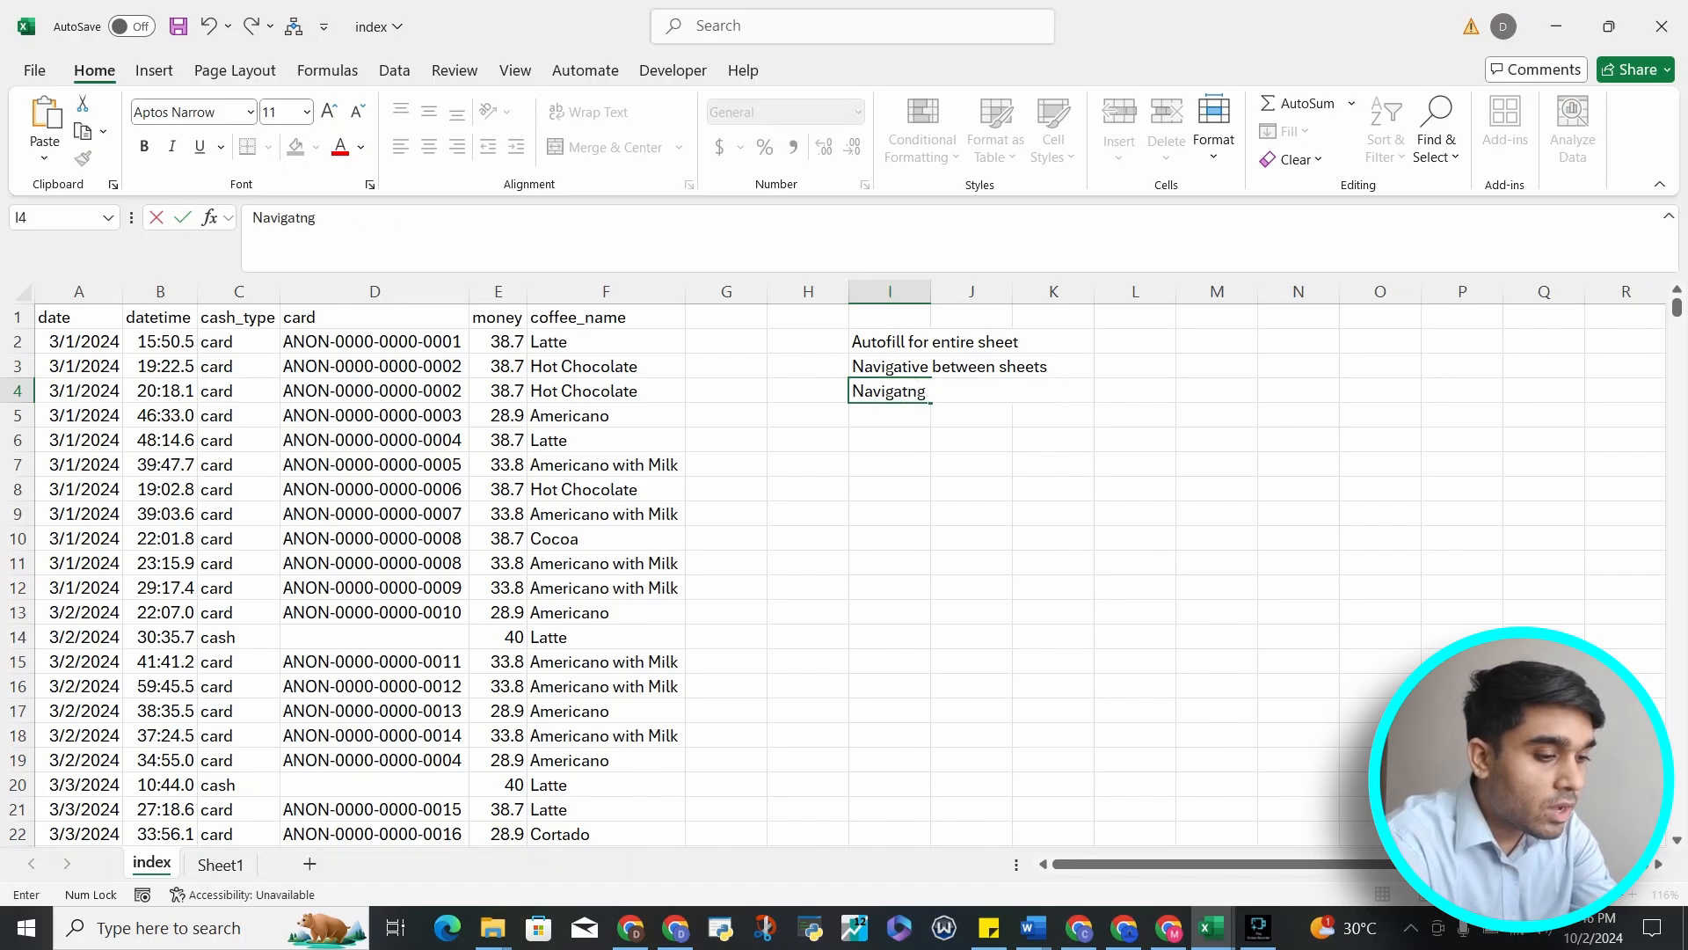
{"action": "type", "text": " between cell"}
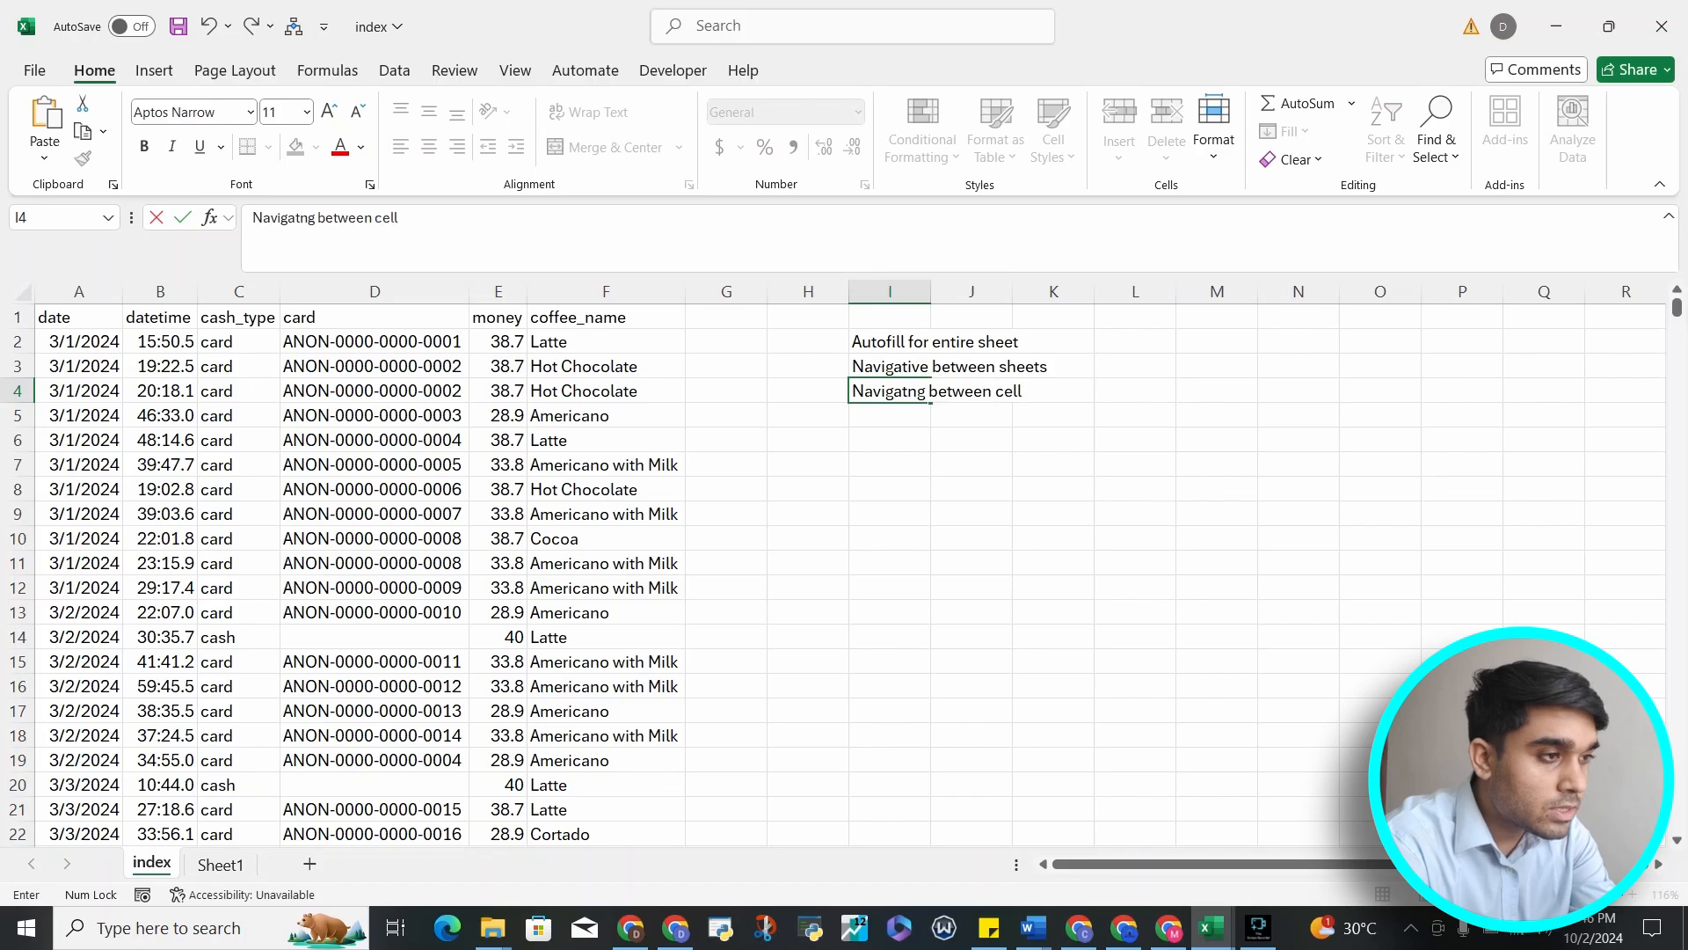
{"action": "type", "text": "s and selecti"}
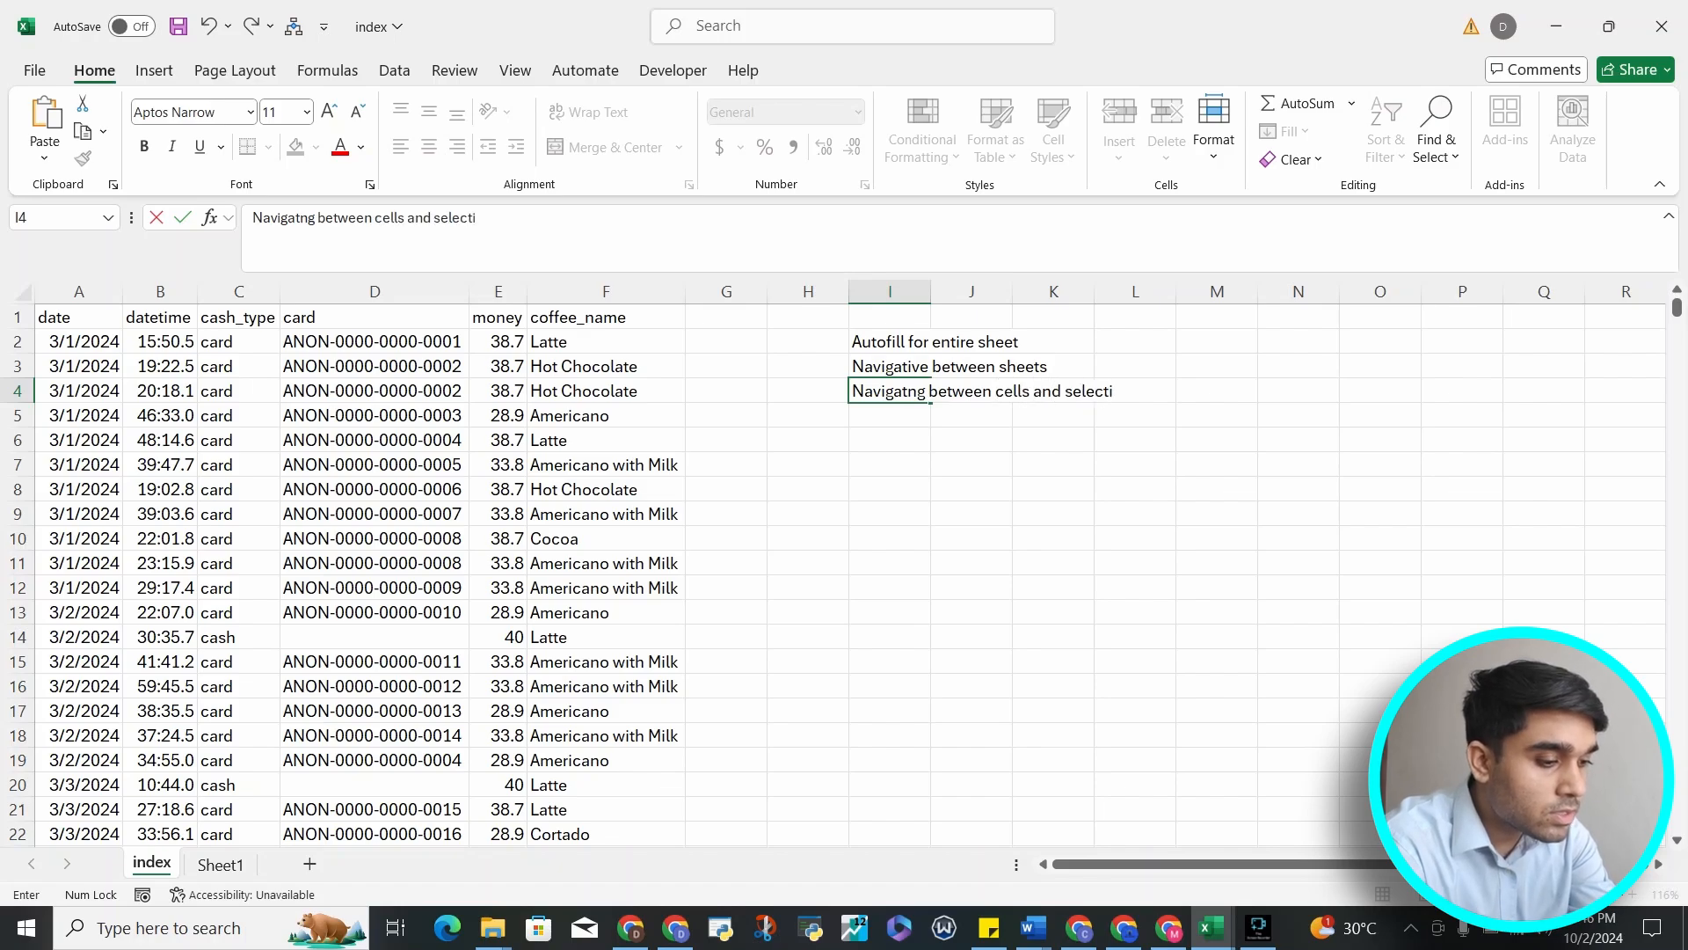
{"action": "type", "text": "on"}
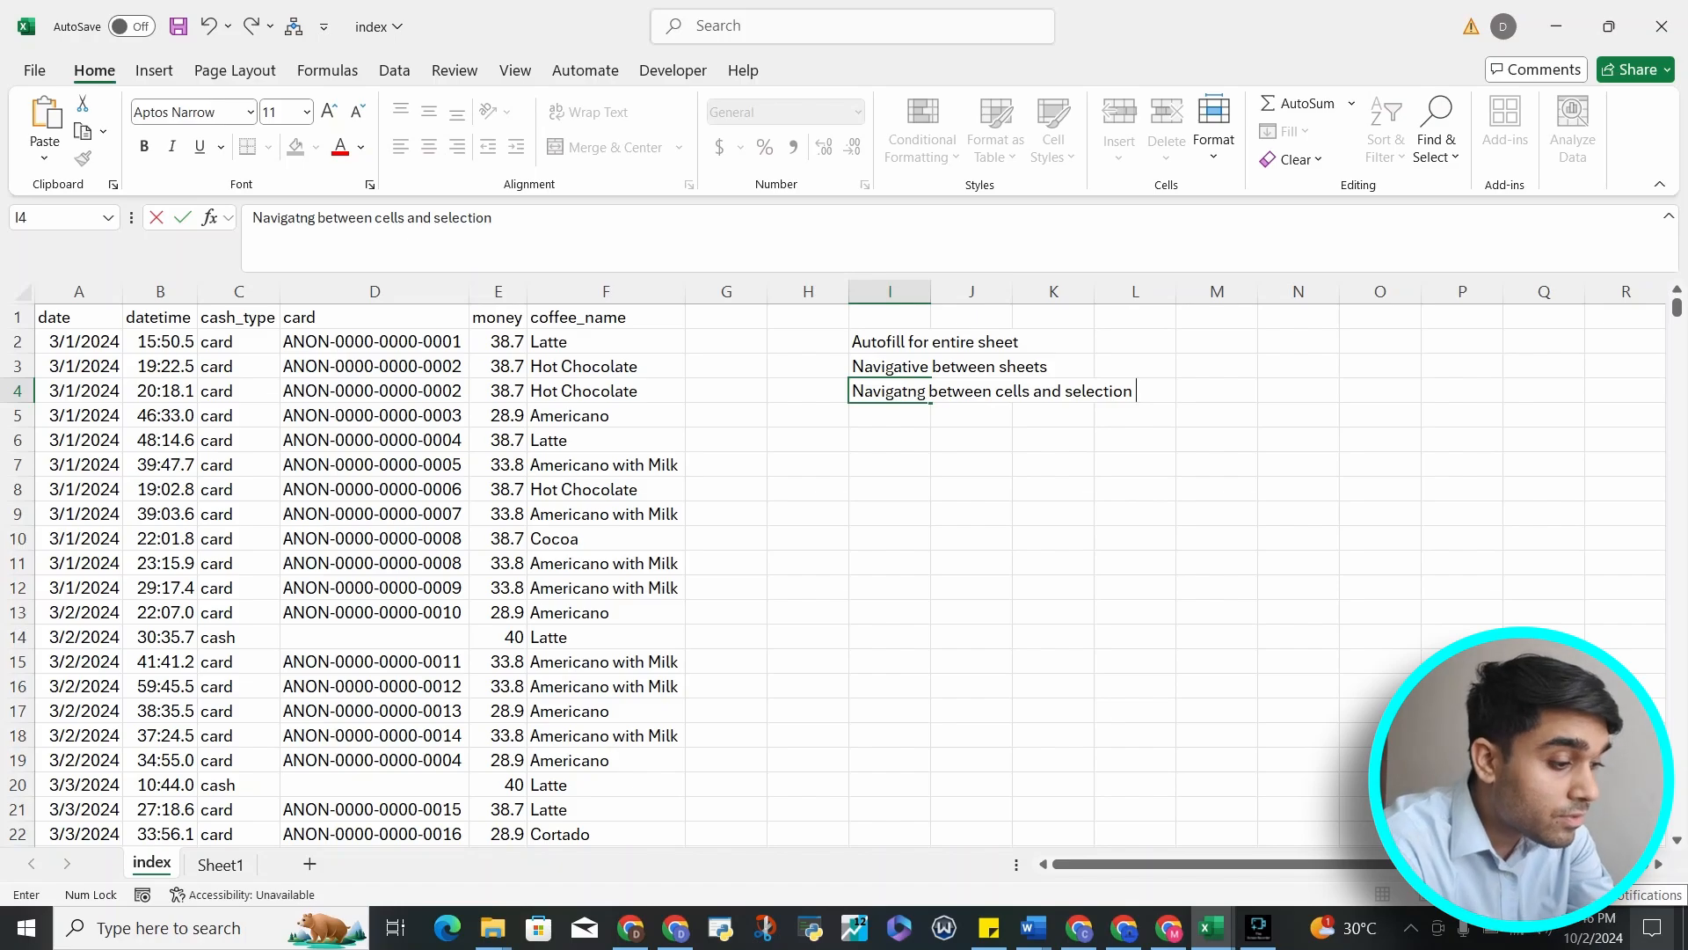
{"action": "key", "text": "Return"}
Enter the note "Alt =" in cell I5
{"action": "type", "text": "Alt"}
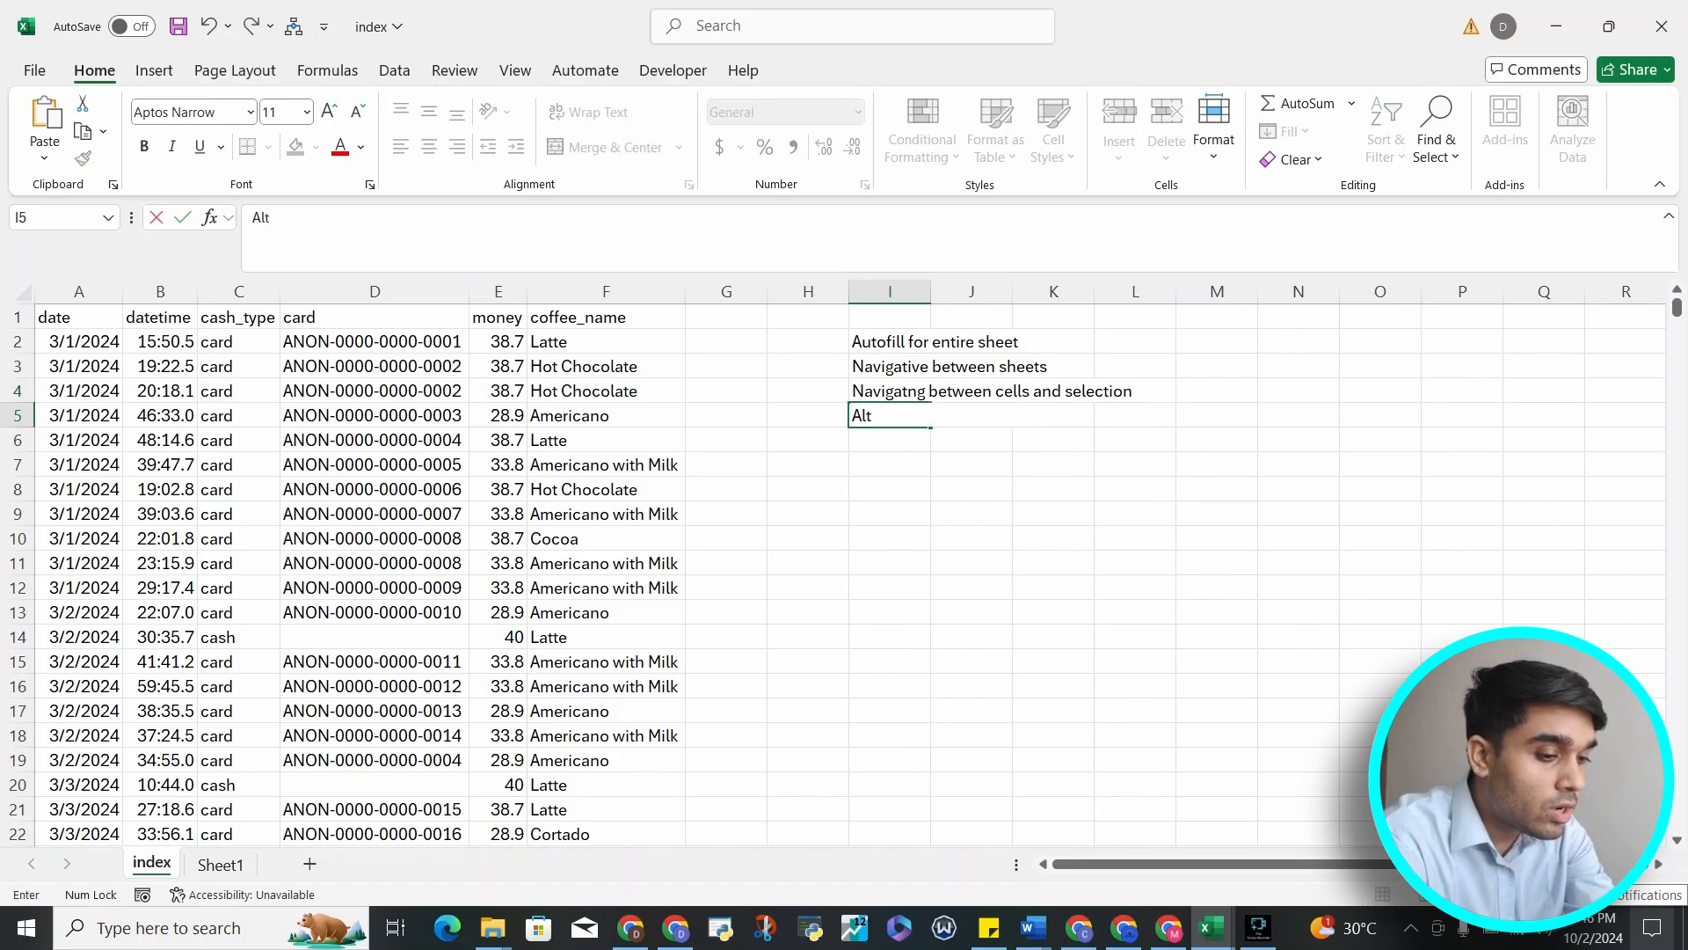
{"action": "type", "text": " ="}
{"action": "key", "text": "Return"}
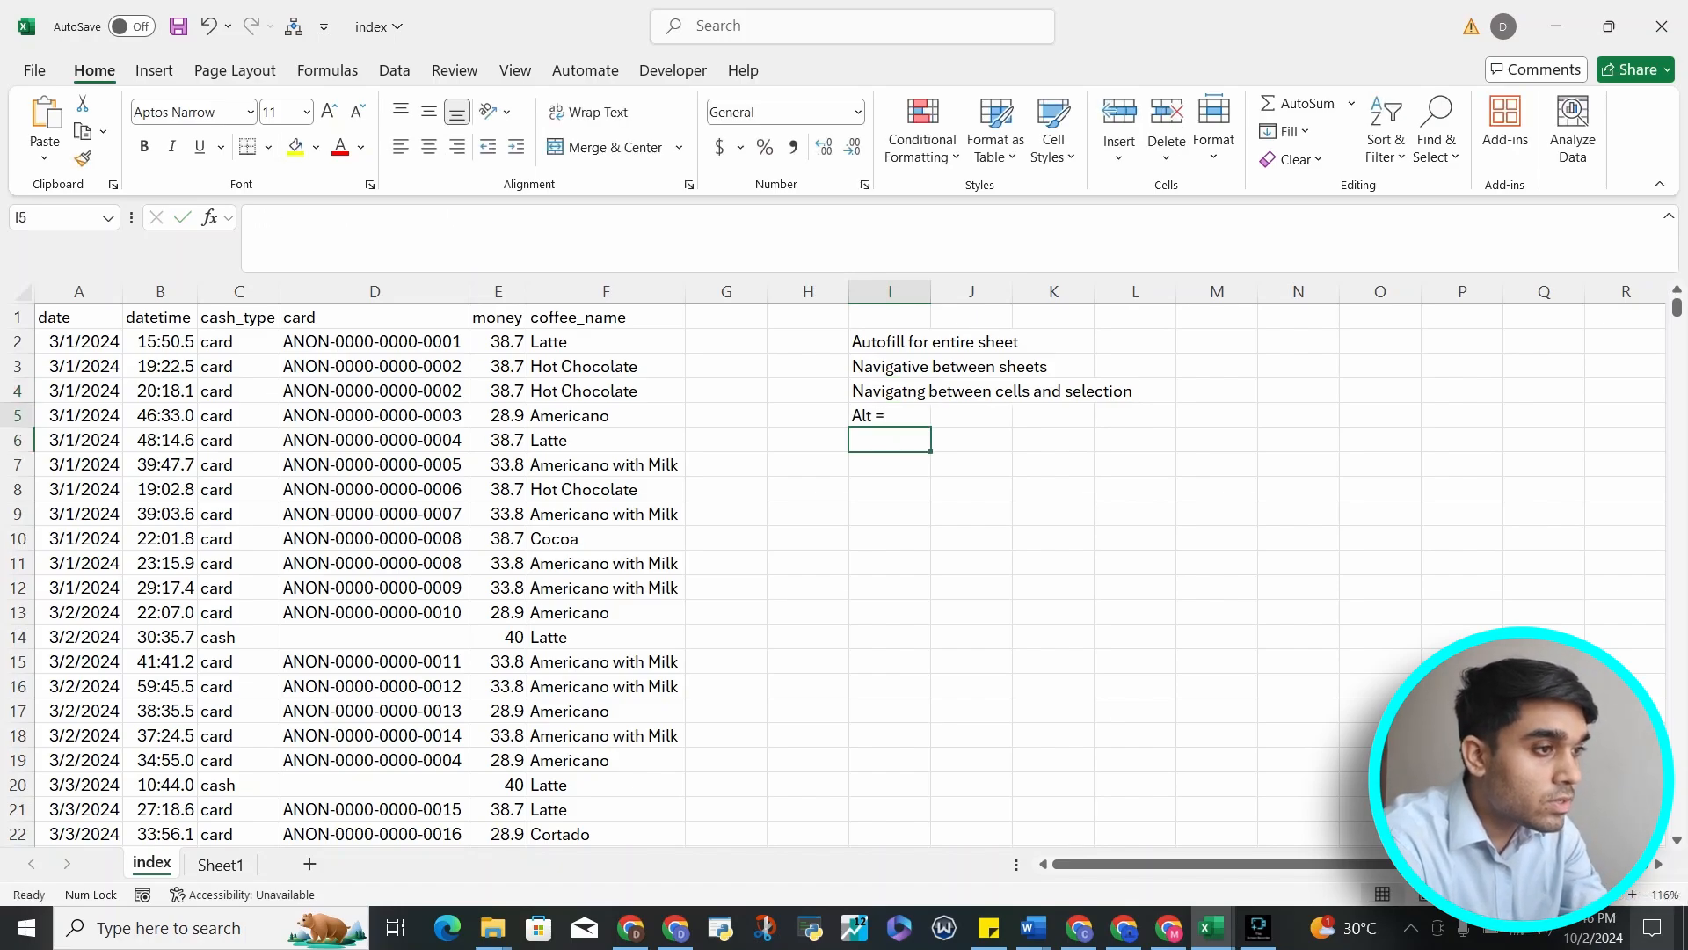
Correct the I3 note so it reads "Navigating between sheets"
{"action": "key", "text": "Up"}
{"action": "key", "text": "Up"}
{"action": "key", "text": "Up"}
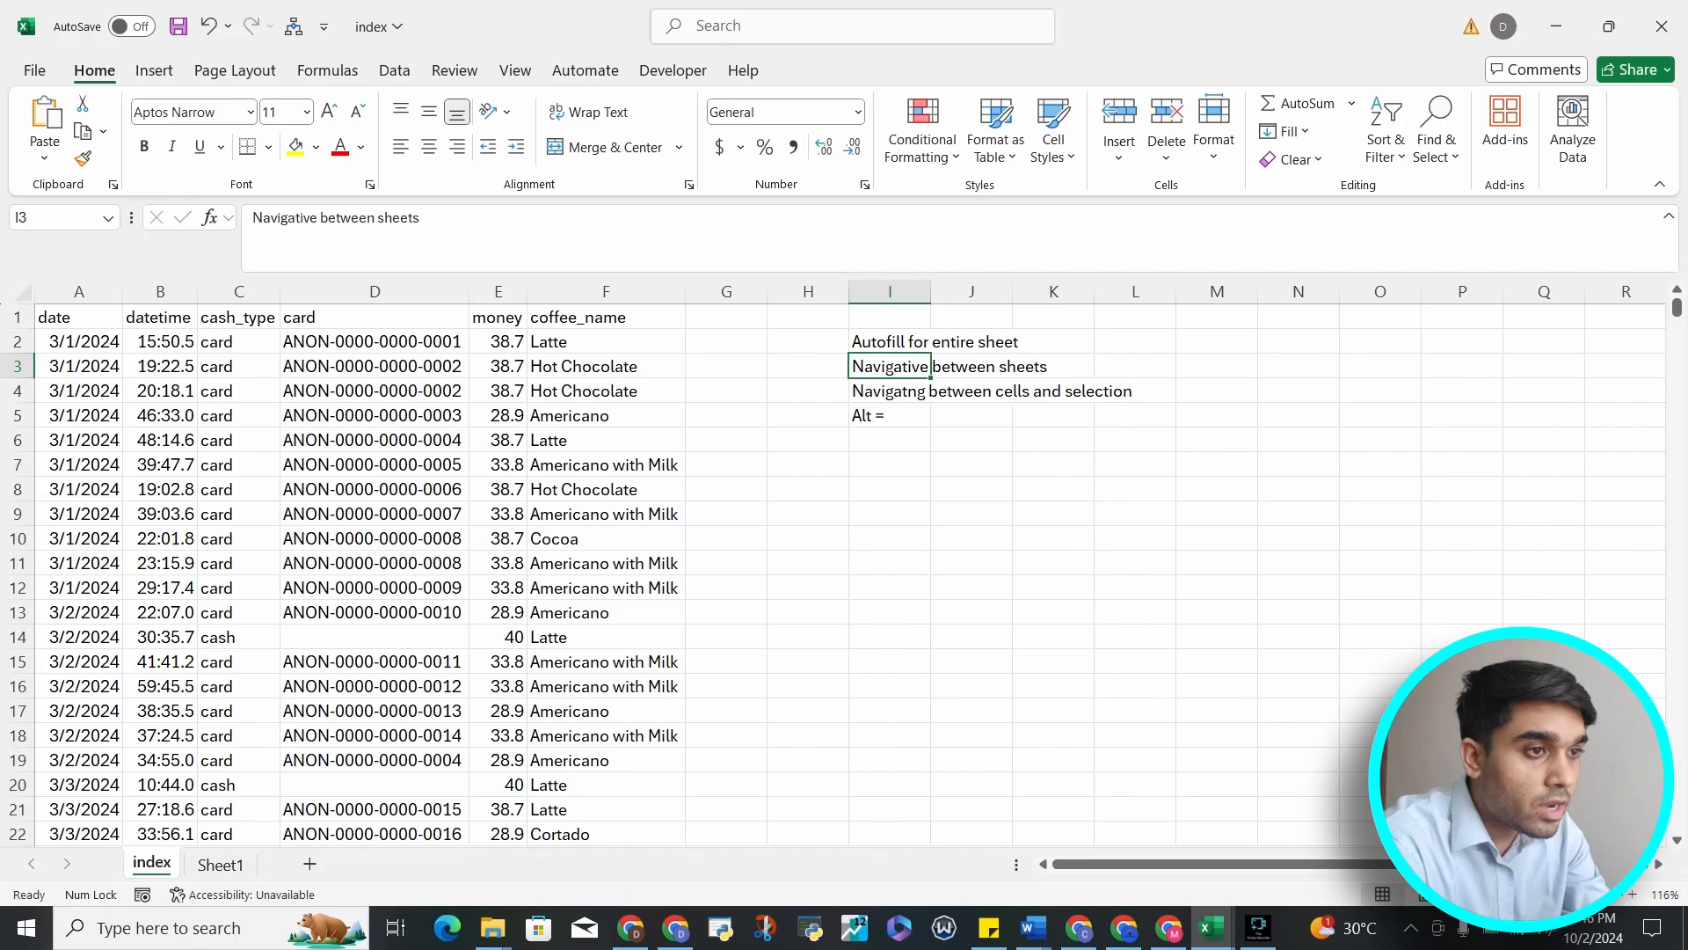
{"action": "left_click", "coordinate": [318, 219]}
{"action": "key", "text": "BackSpace"}
{"action": "key", "text": "BackSpace"}
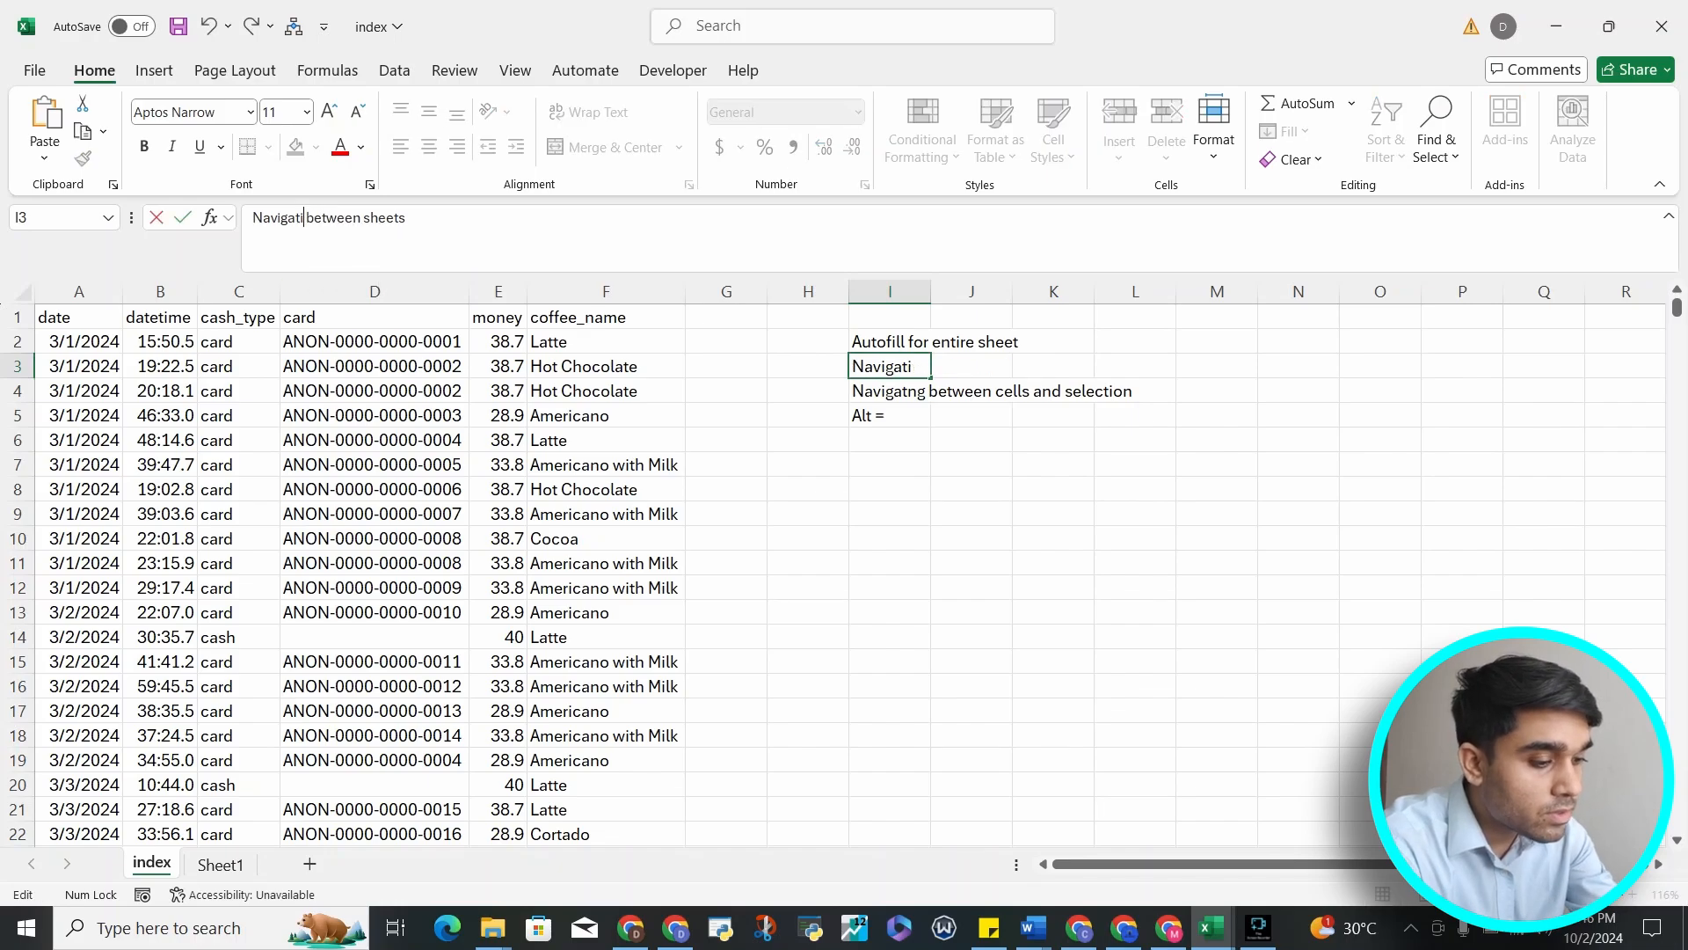
{"action": "type", "text": "ng"}
{"action": "key", "text": "Return"}
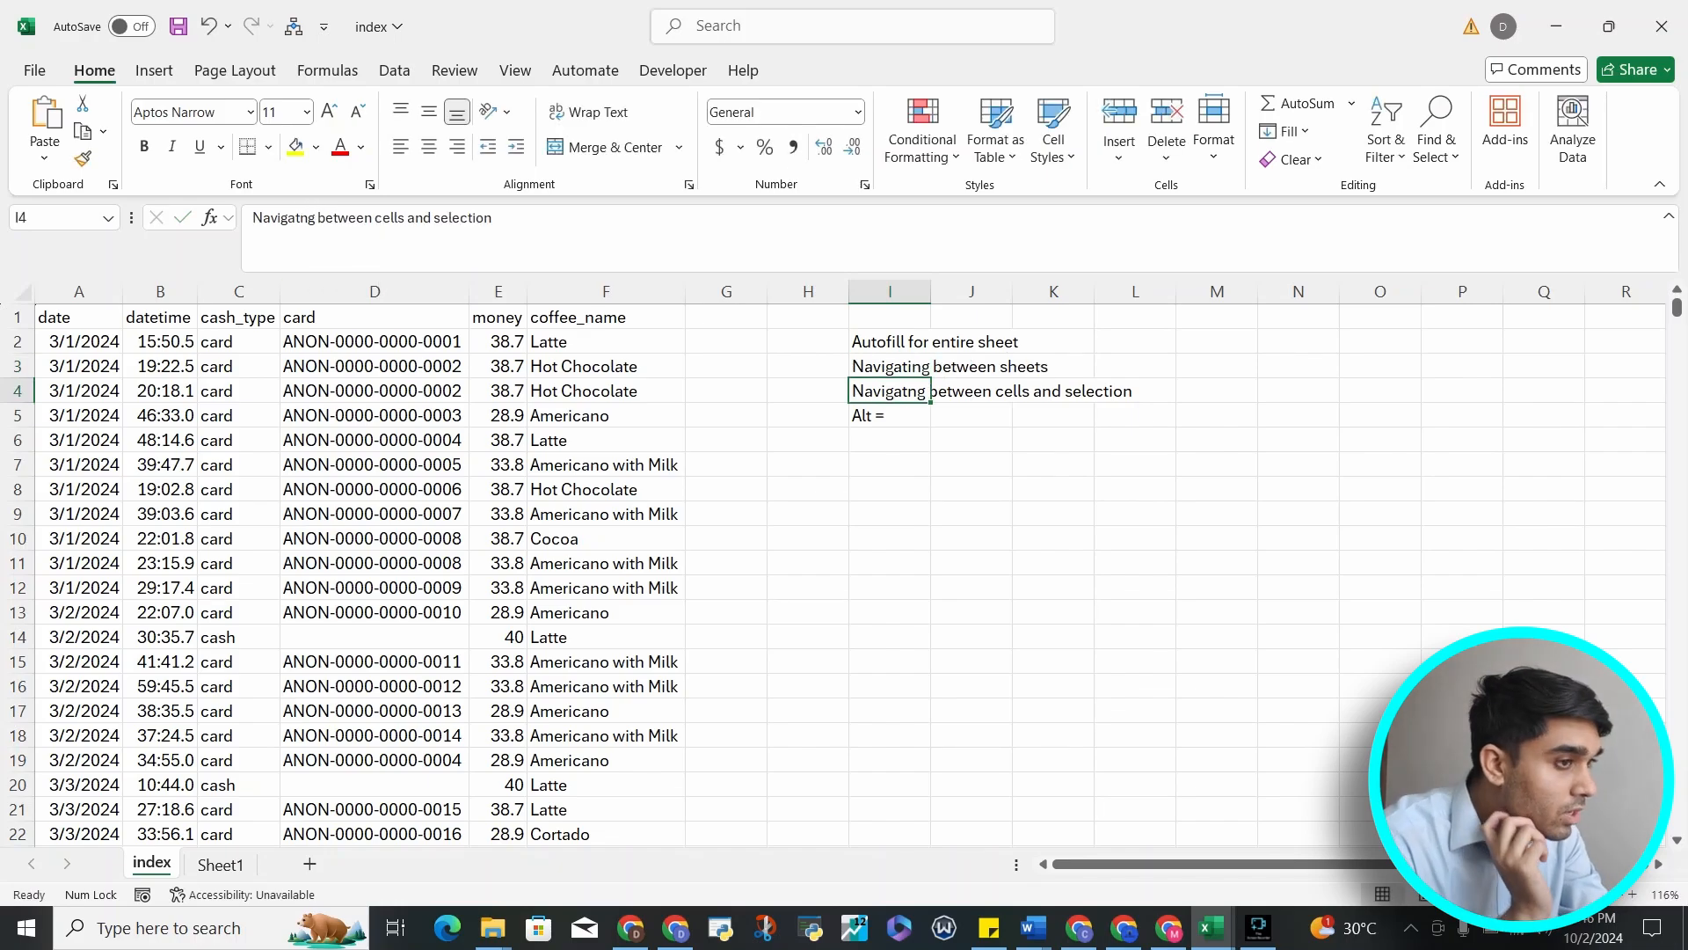
Correct the I4 note so it reads "Navigating between cells and selection"
{"action": "key", "text": "Down"}
{"action": "key", "text": "Up"}
{"action": "key", "text": "F2"}
{"action": "left_click", "coordinate": [309, 217]}
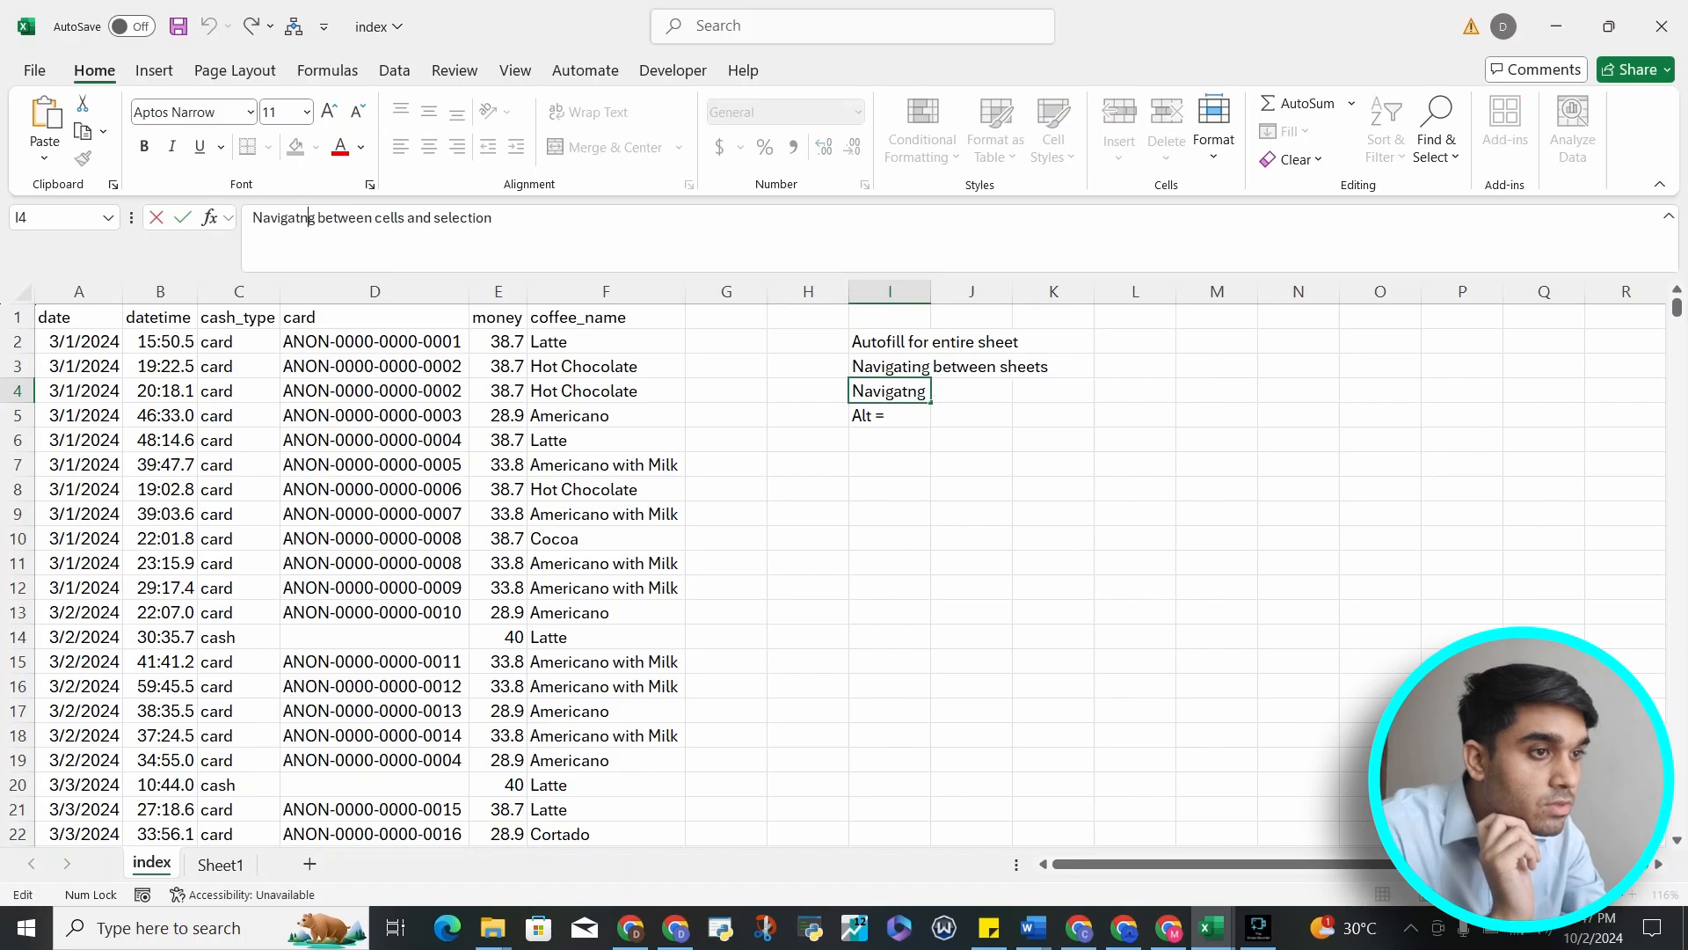
{"action": "type", "text": "i"}
{"action": "key", "text": "Return"}
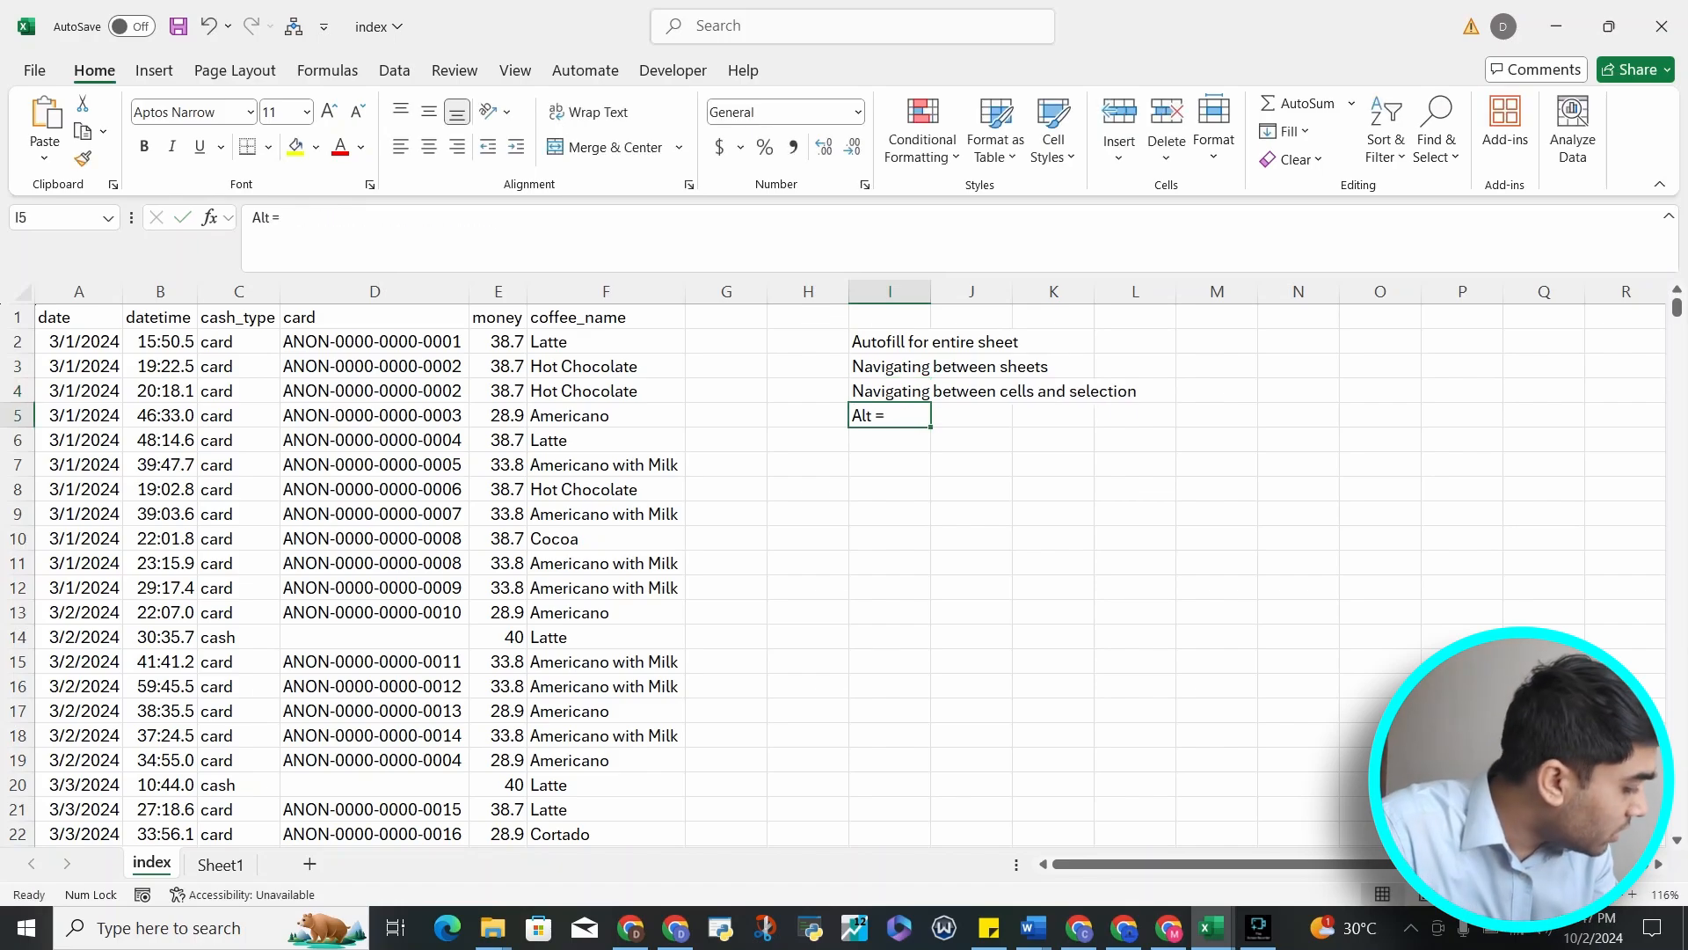
Enter the note "ctrl +spacebar" in cell I6
{"action": "key", "text": "Down"}
{"action": "key", "text": "Up"}
{"action": "key", "text": "Up"}
{"action": "key", "text": "Up"}
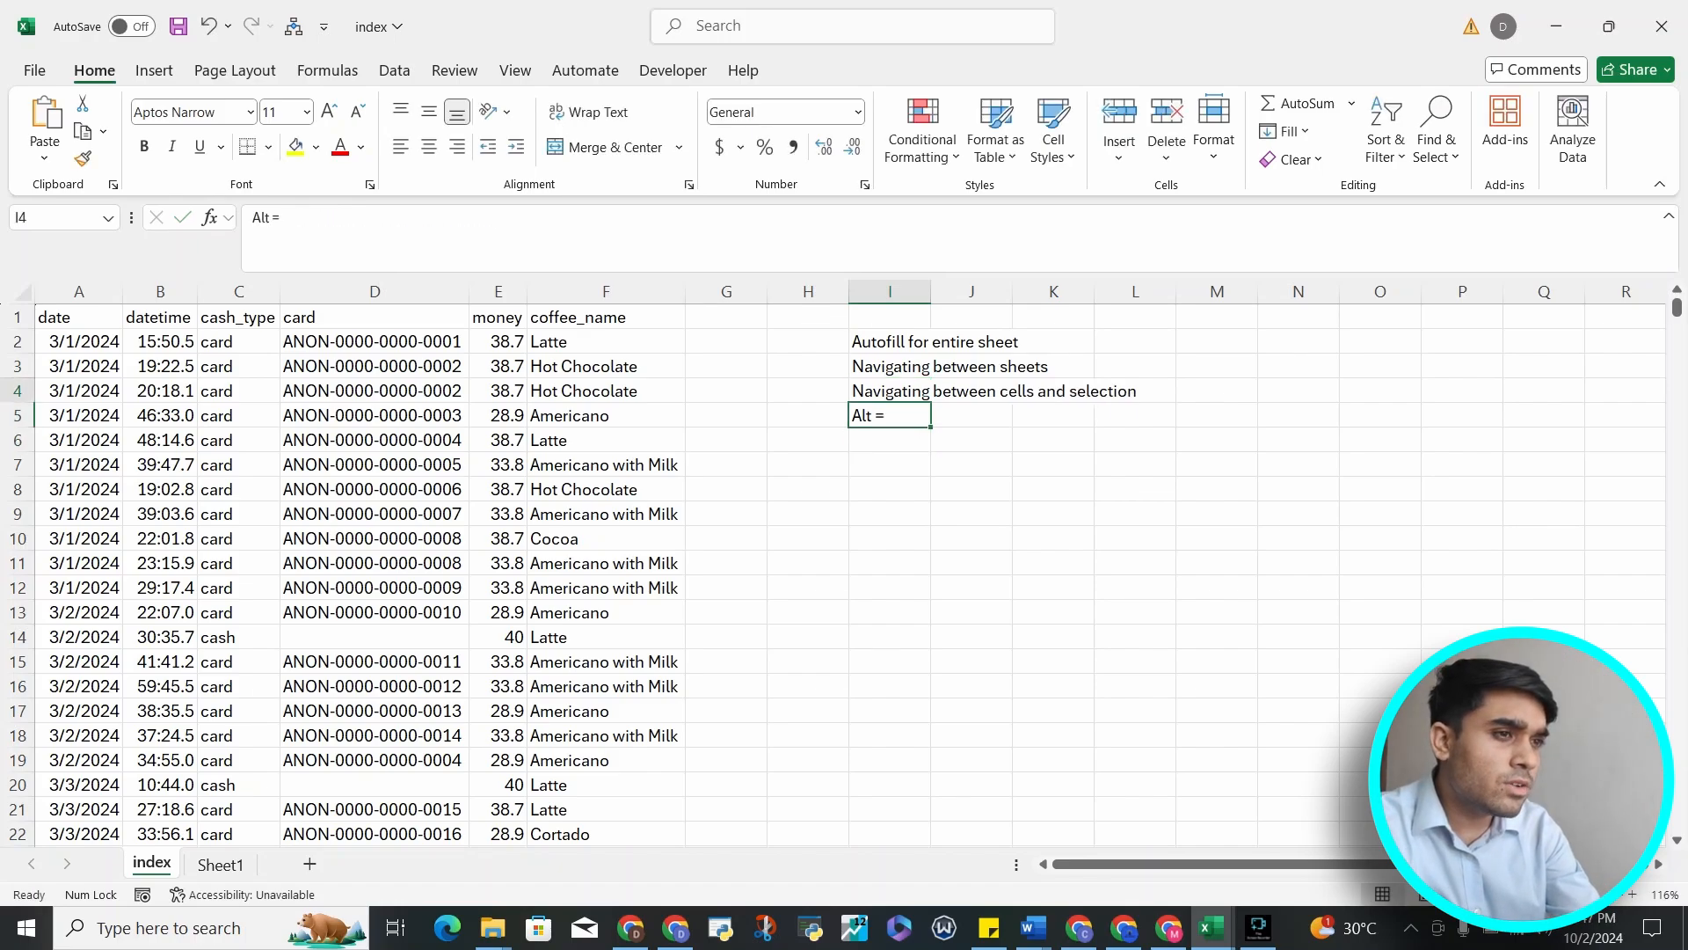
{"action": "key", "text": "Down"}
{"action": "key", "text": "Down"}
{"action": "key", "text": "Down"}
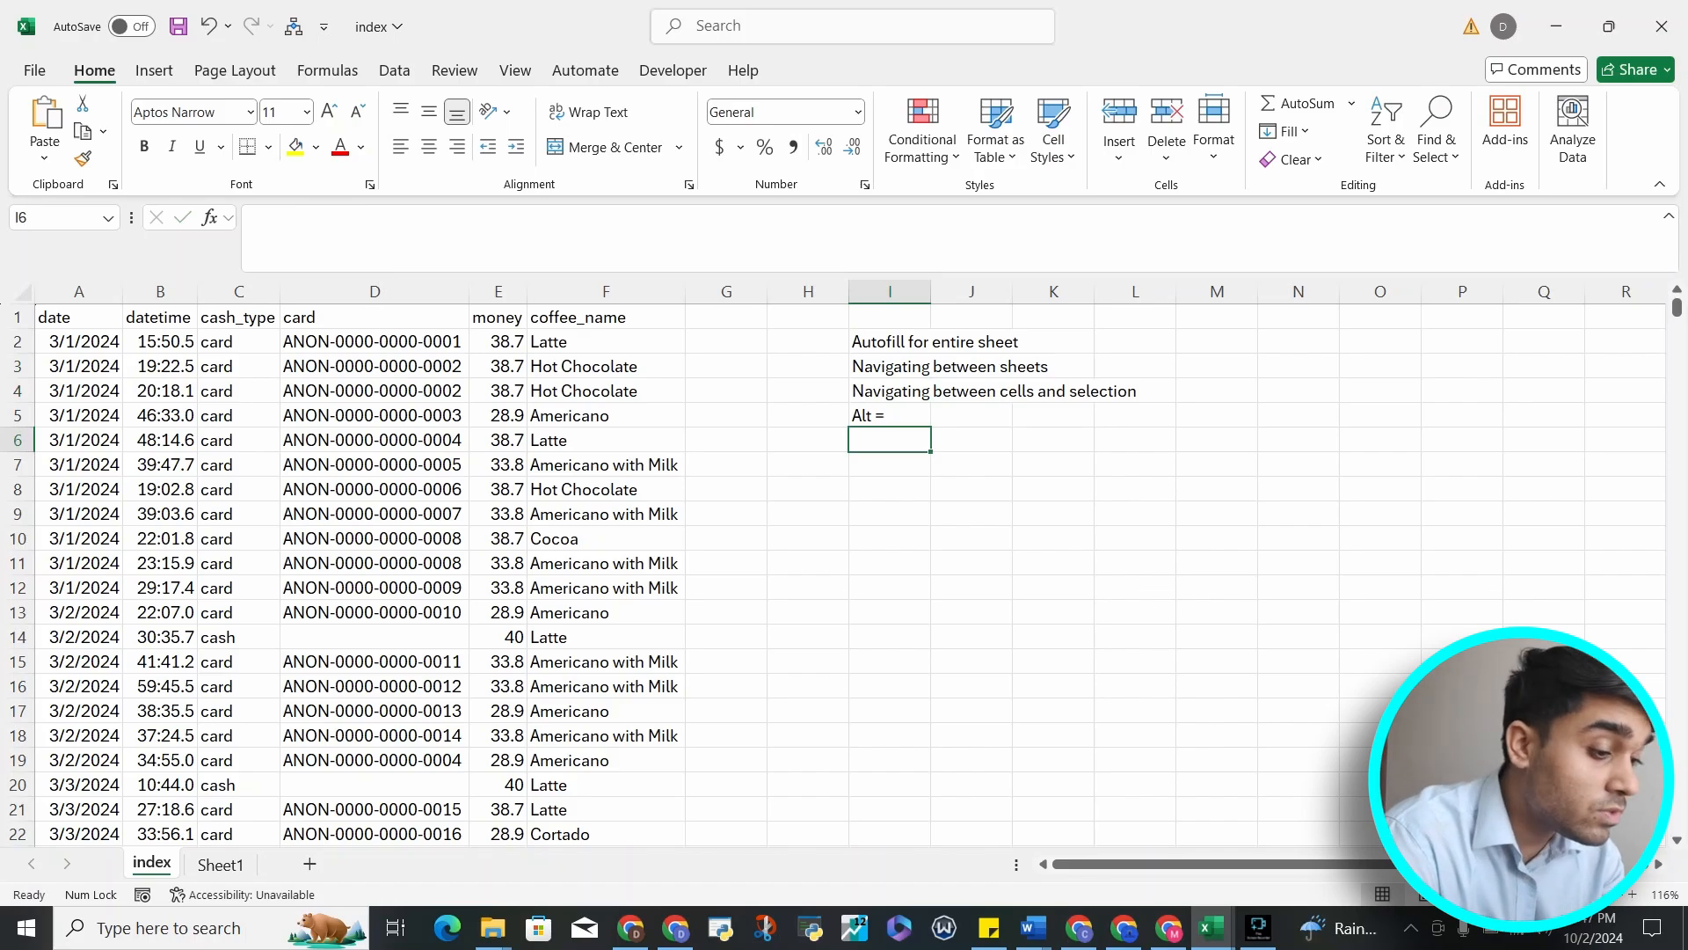
{"action": "type", "text": "alt"}
{"action": "key", "text": "BackSpace"}
{"action": "key", "text": "BackSpace"}
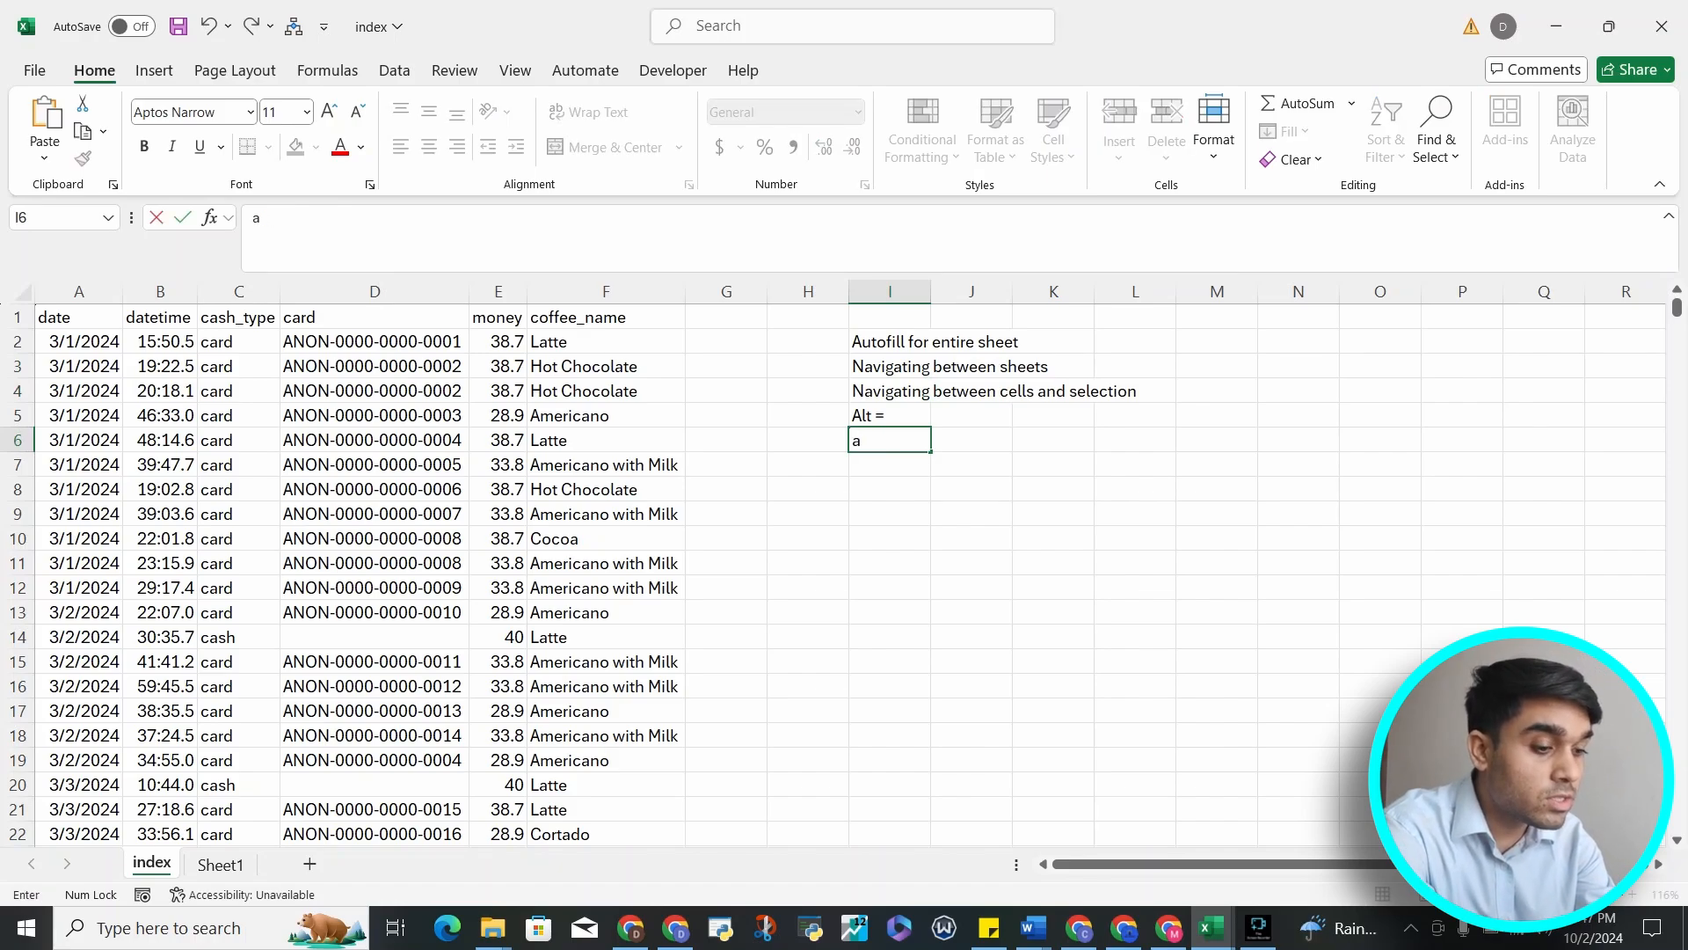
{"action": "key", "text": "BackSpace"}
{"action": "type", "text": "ctrl +spaceb"}
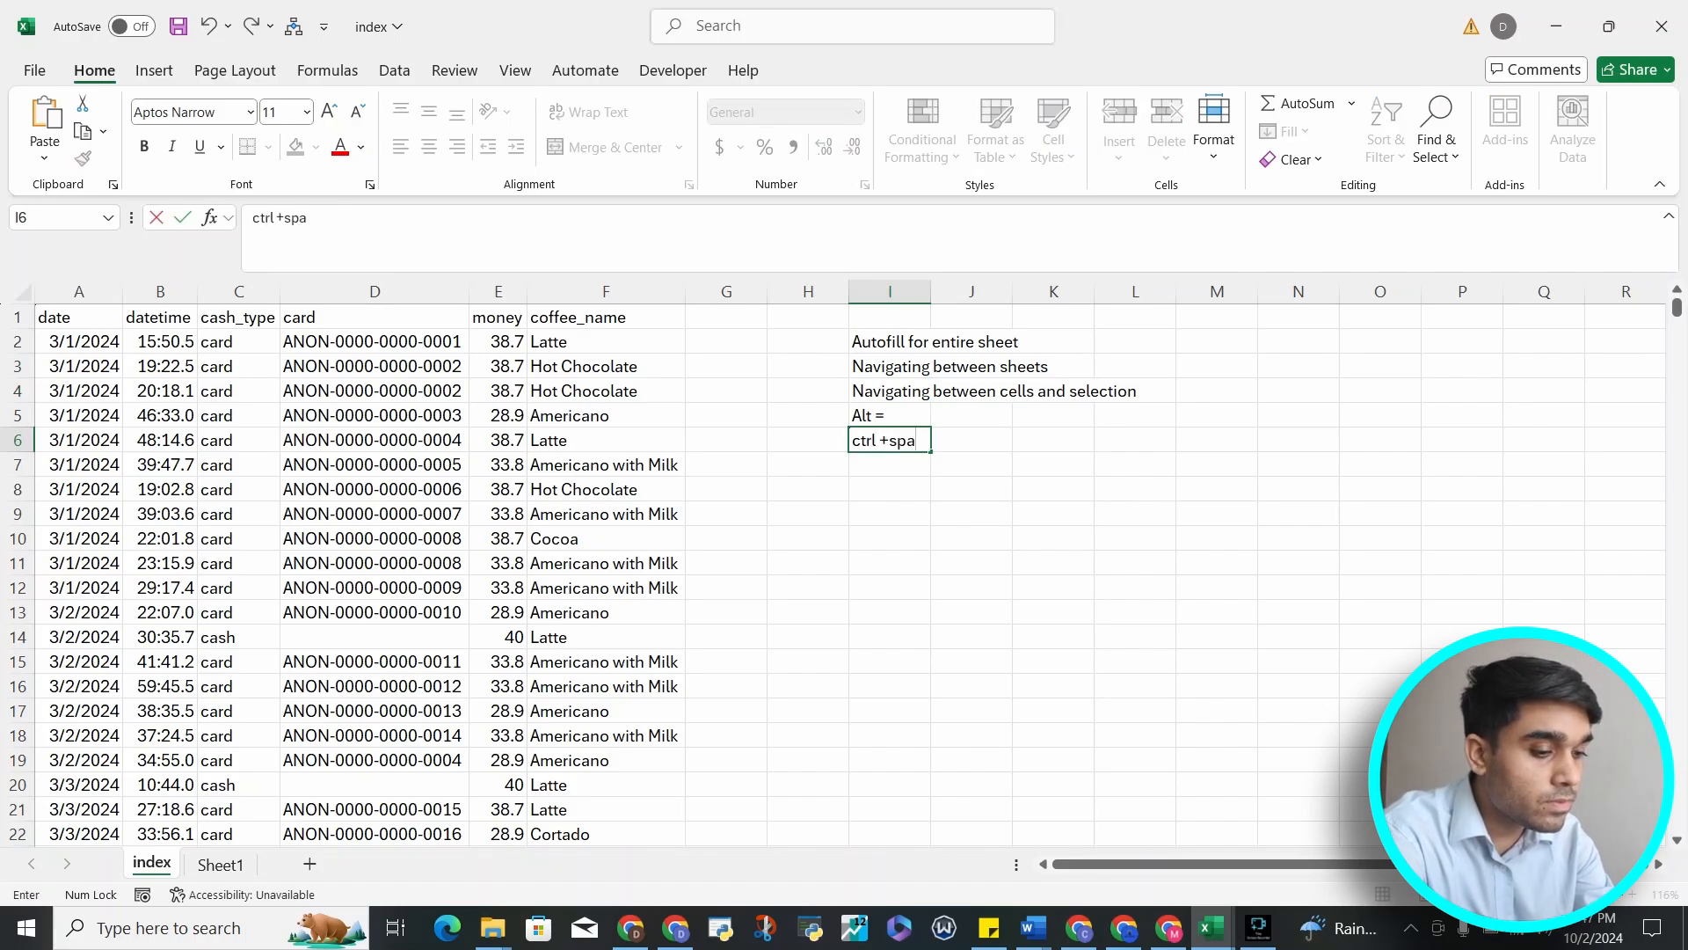
{"action": "type", "text": "ar"}
{"action": "key", "text": "Return"}
Switch back and forth between the worksheets using sheet navigation
{"action": "key", "text": "Up"}
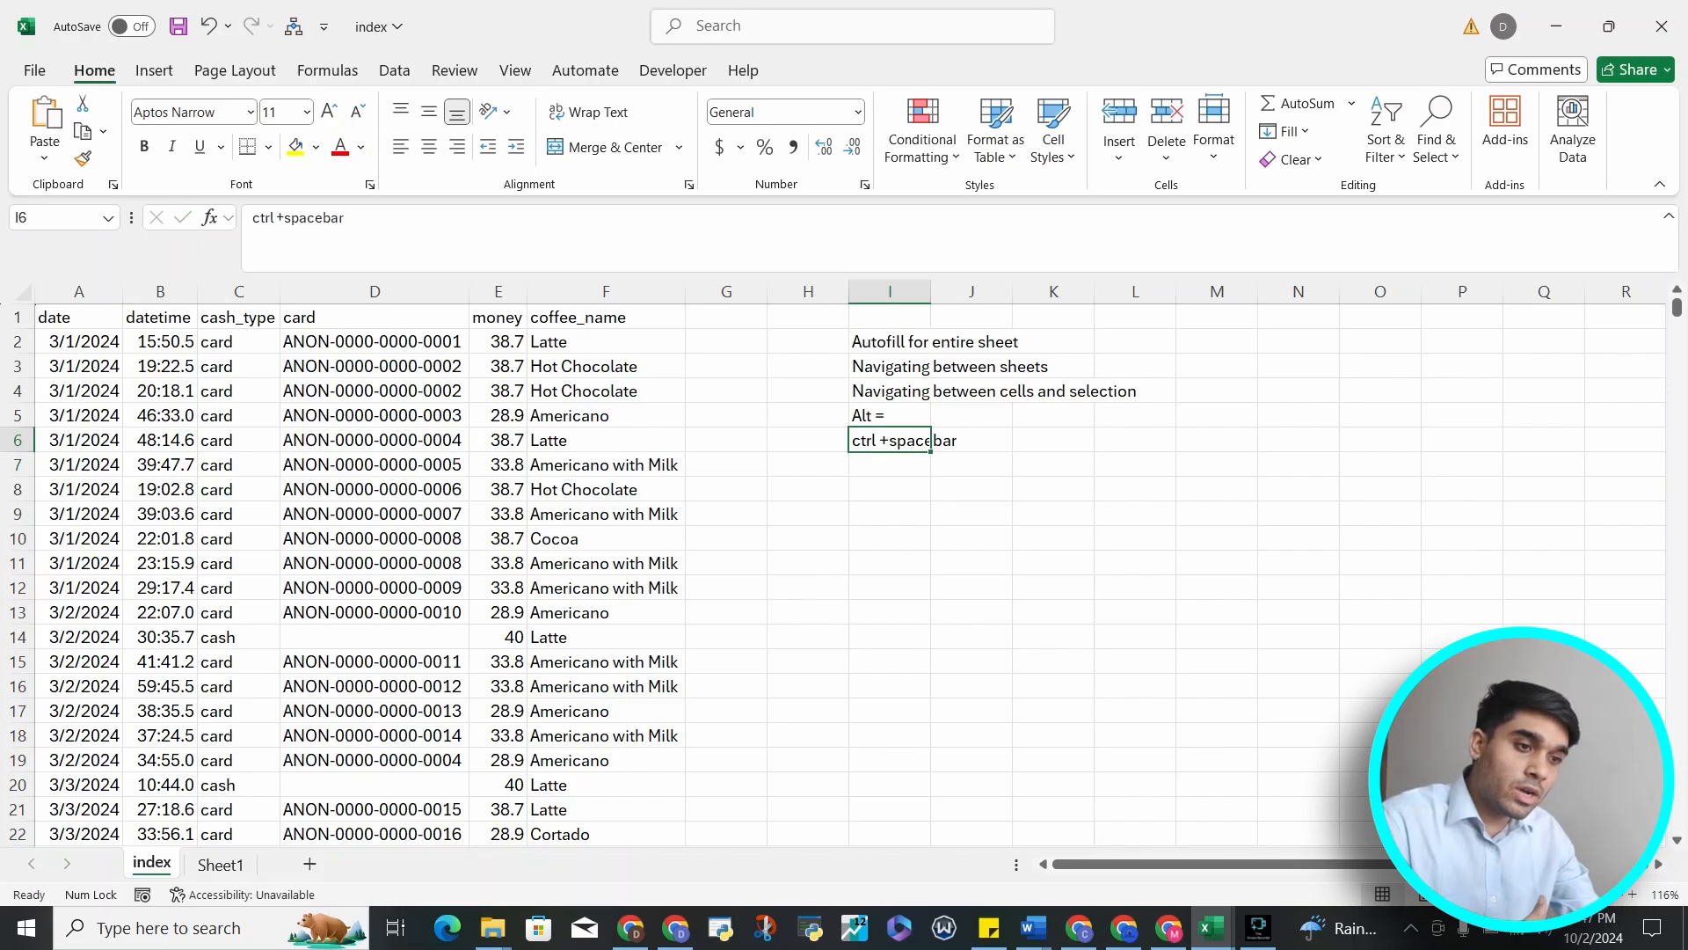
{"action": "key", "text": "ctrl+Page_Down"}
{"action": "key", "text": "ctrl+Page_Up"}
{"action": "key", "text": "ctrl+Page_Down"}
{"action": "key", "text": "ctrl+Page_Up"}
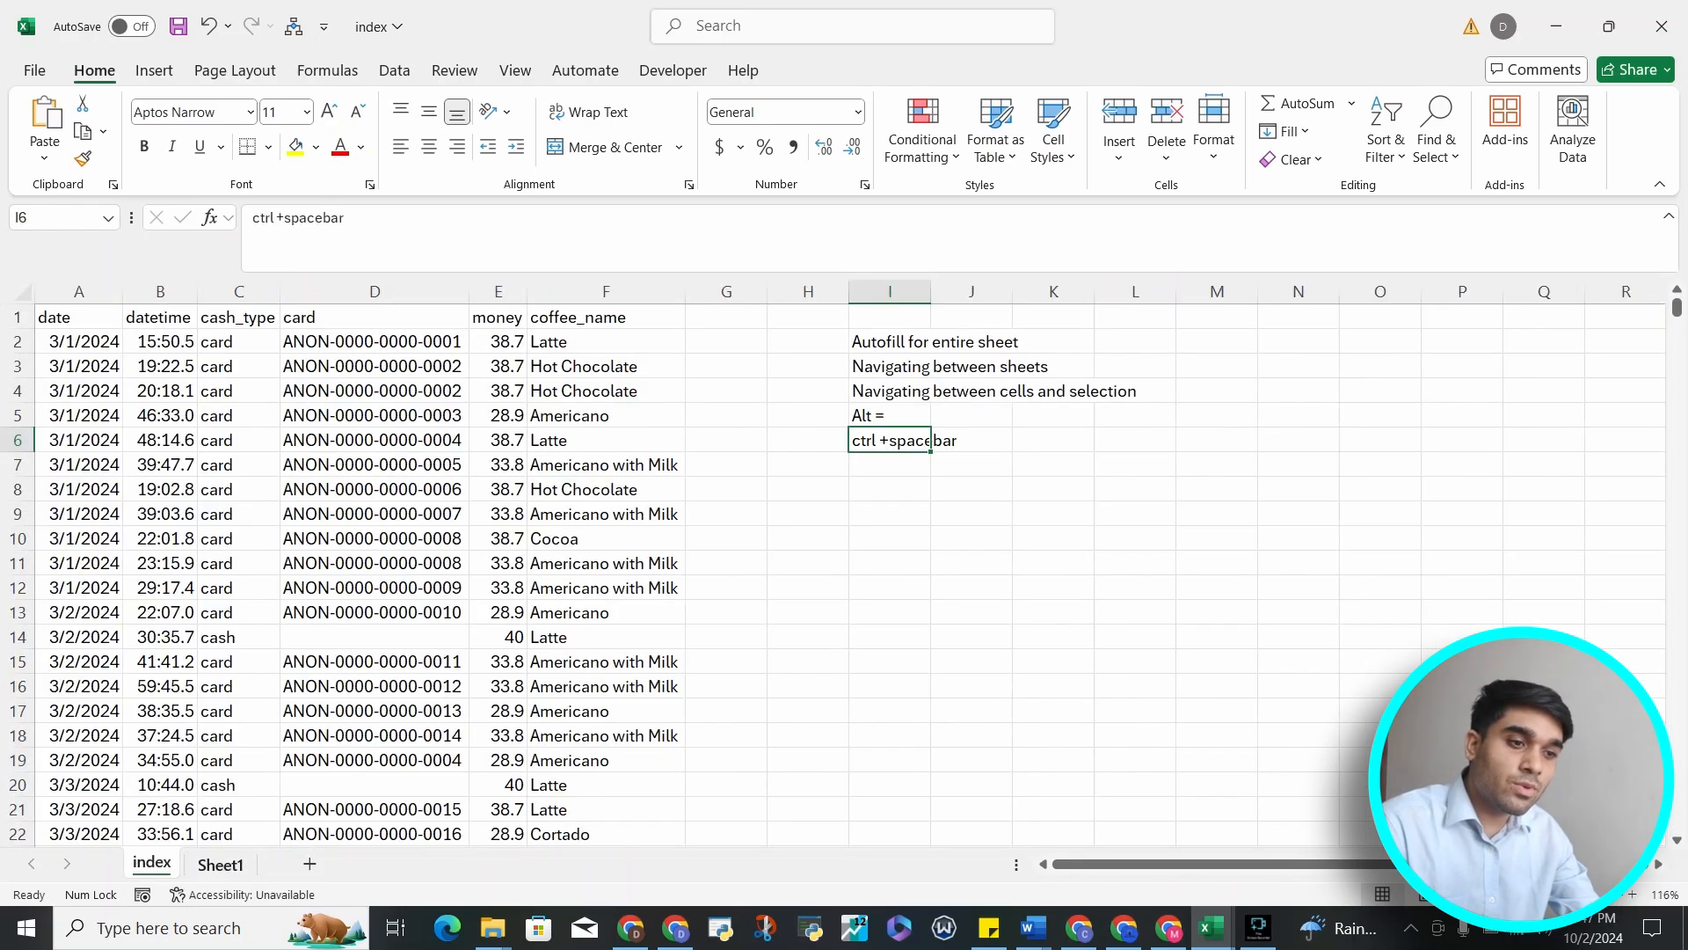
{"action": "key", "text": "ctrl+Page_Down"}
{"action": "key", "text": "ctrl+Page_Up"}
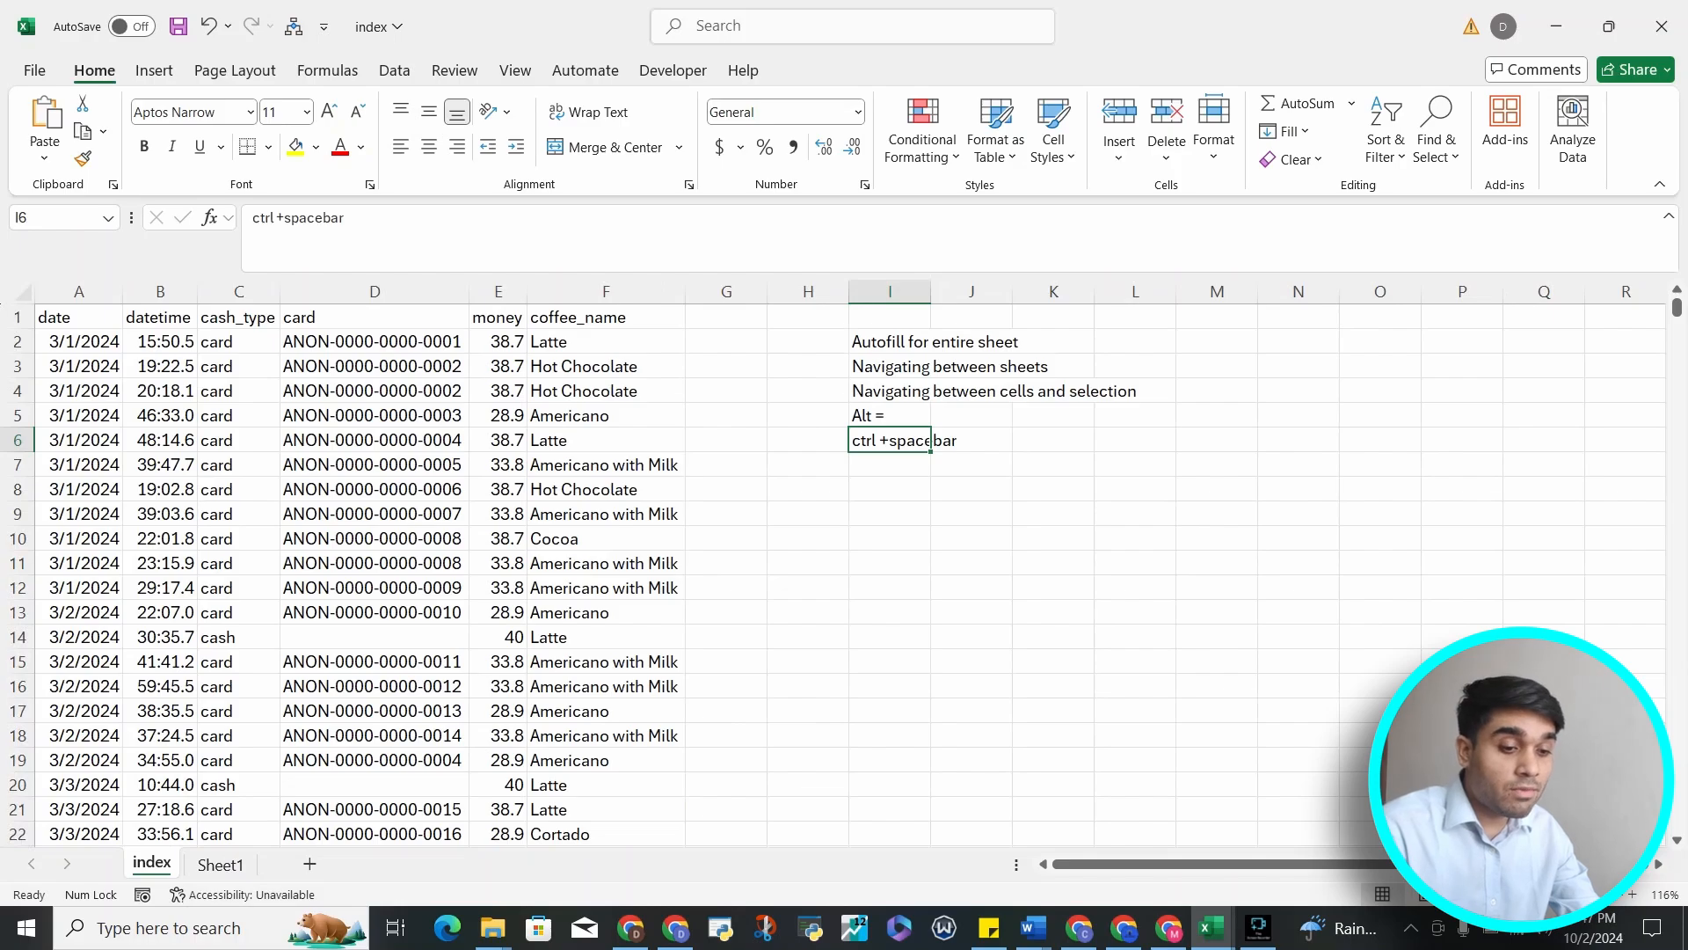
Autofit column I's width to fit the notes, then move the selection to J3
{"action": "double_click", "coordinate": [930, 291]}
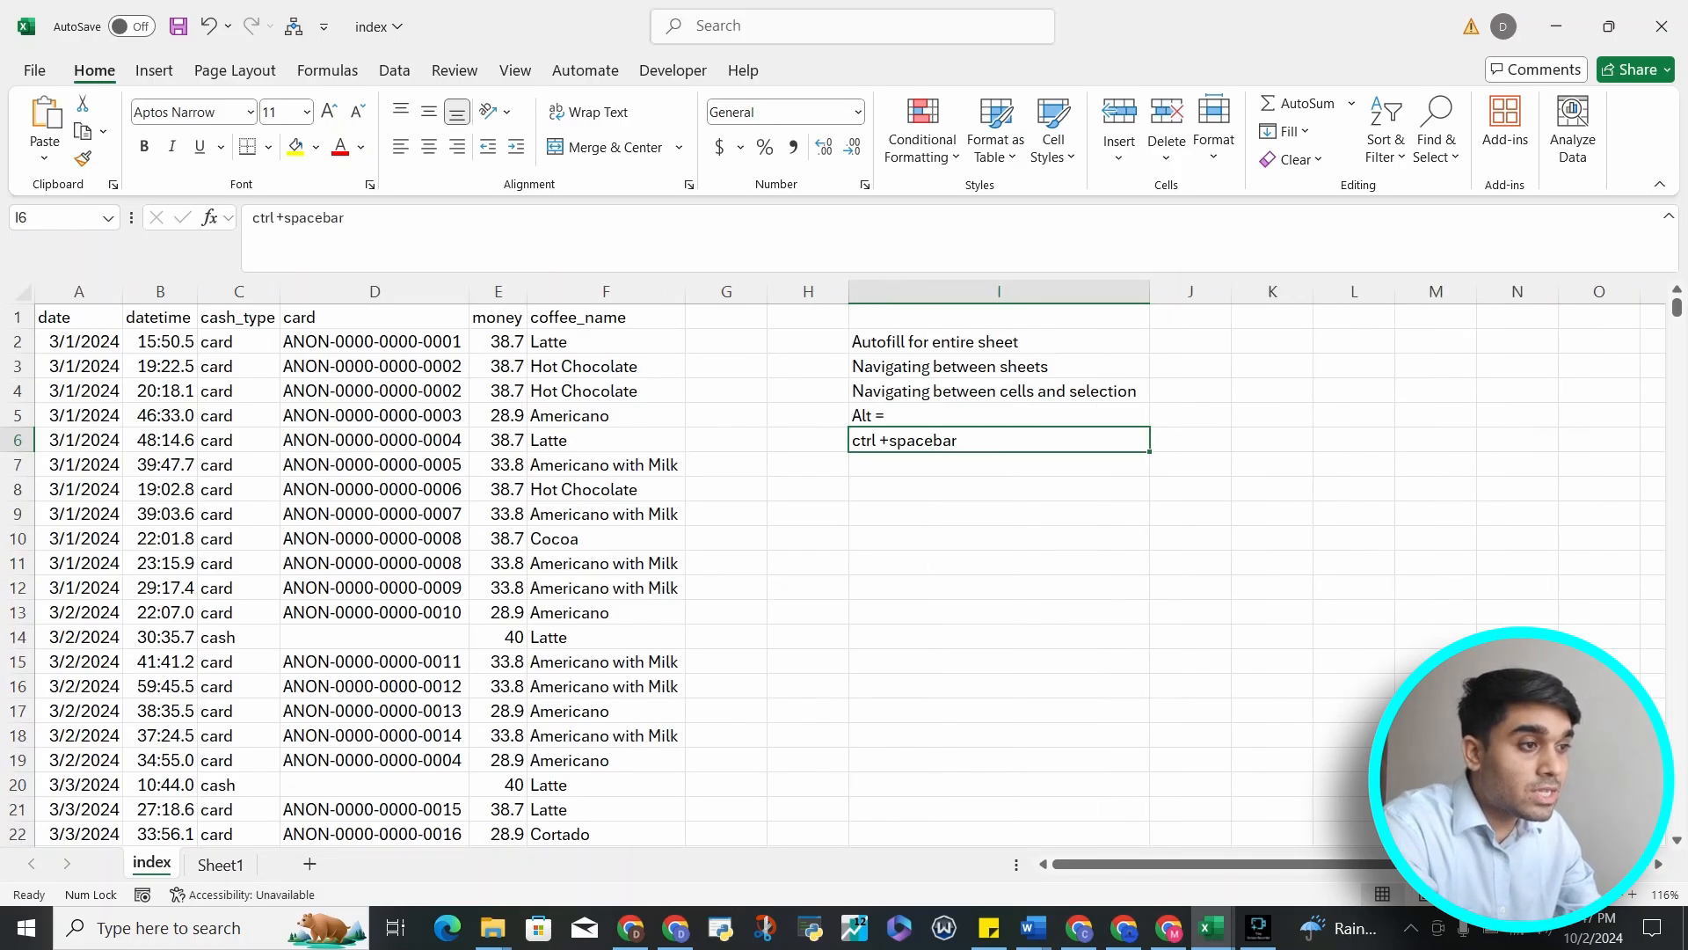
{"action": "left_click", "coordinate": [967, 341]}
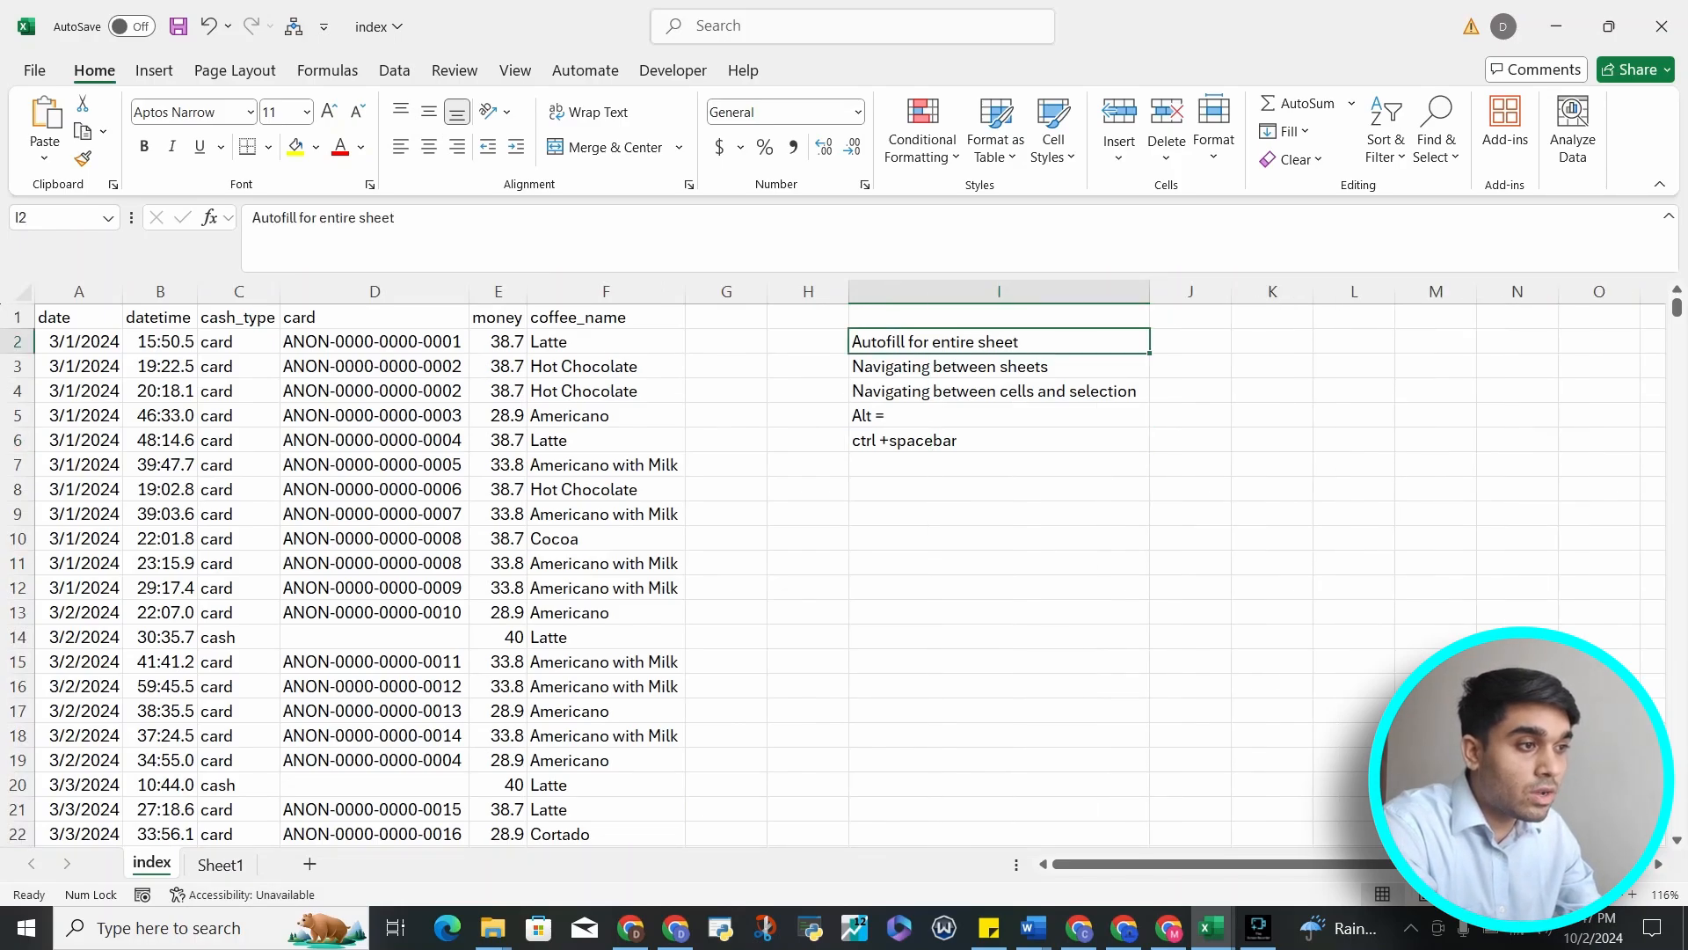
{"action": "key", "text": "Down"}
{"action": "key", "text": "shift+Right"}
{"action": "key", "text": "Right"}
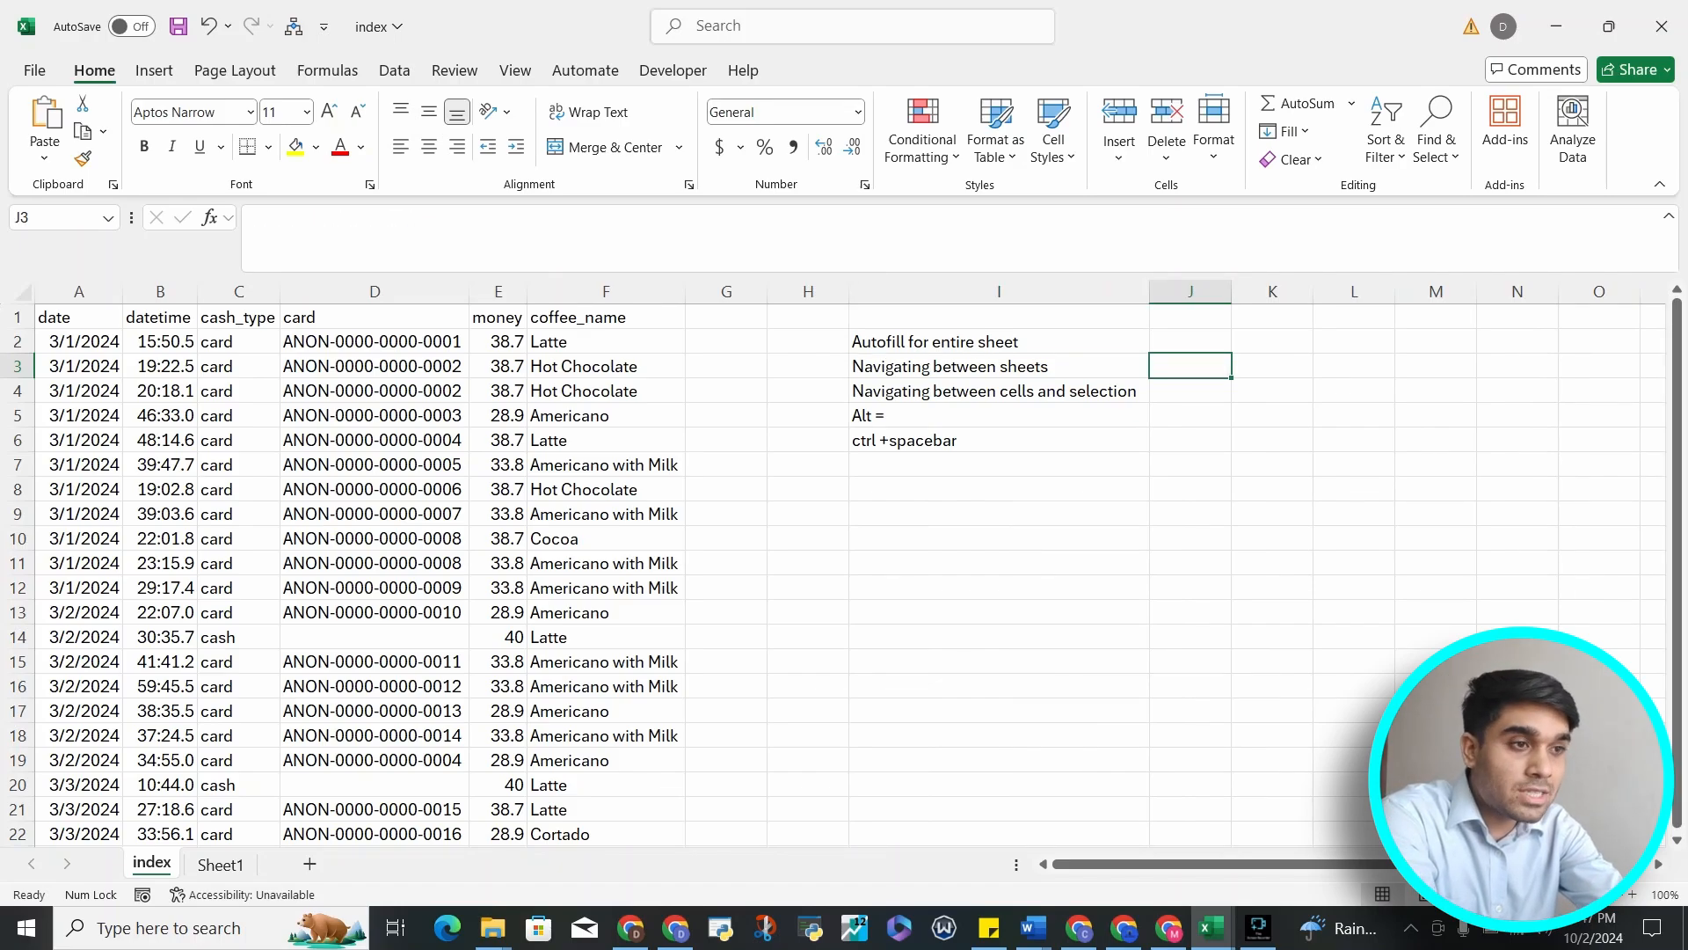
Switch repeatedly between the index sheet and Sheet1, then move left along row 3 to the coffee_name cell
{"action": "key", "text": "ctrl+Page_Down"}
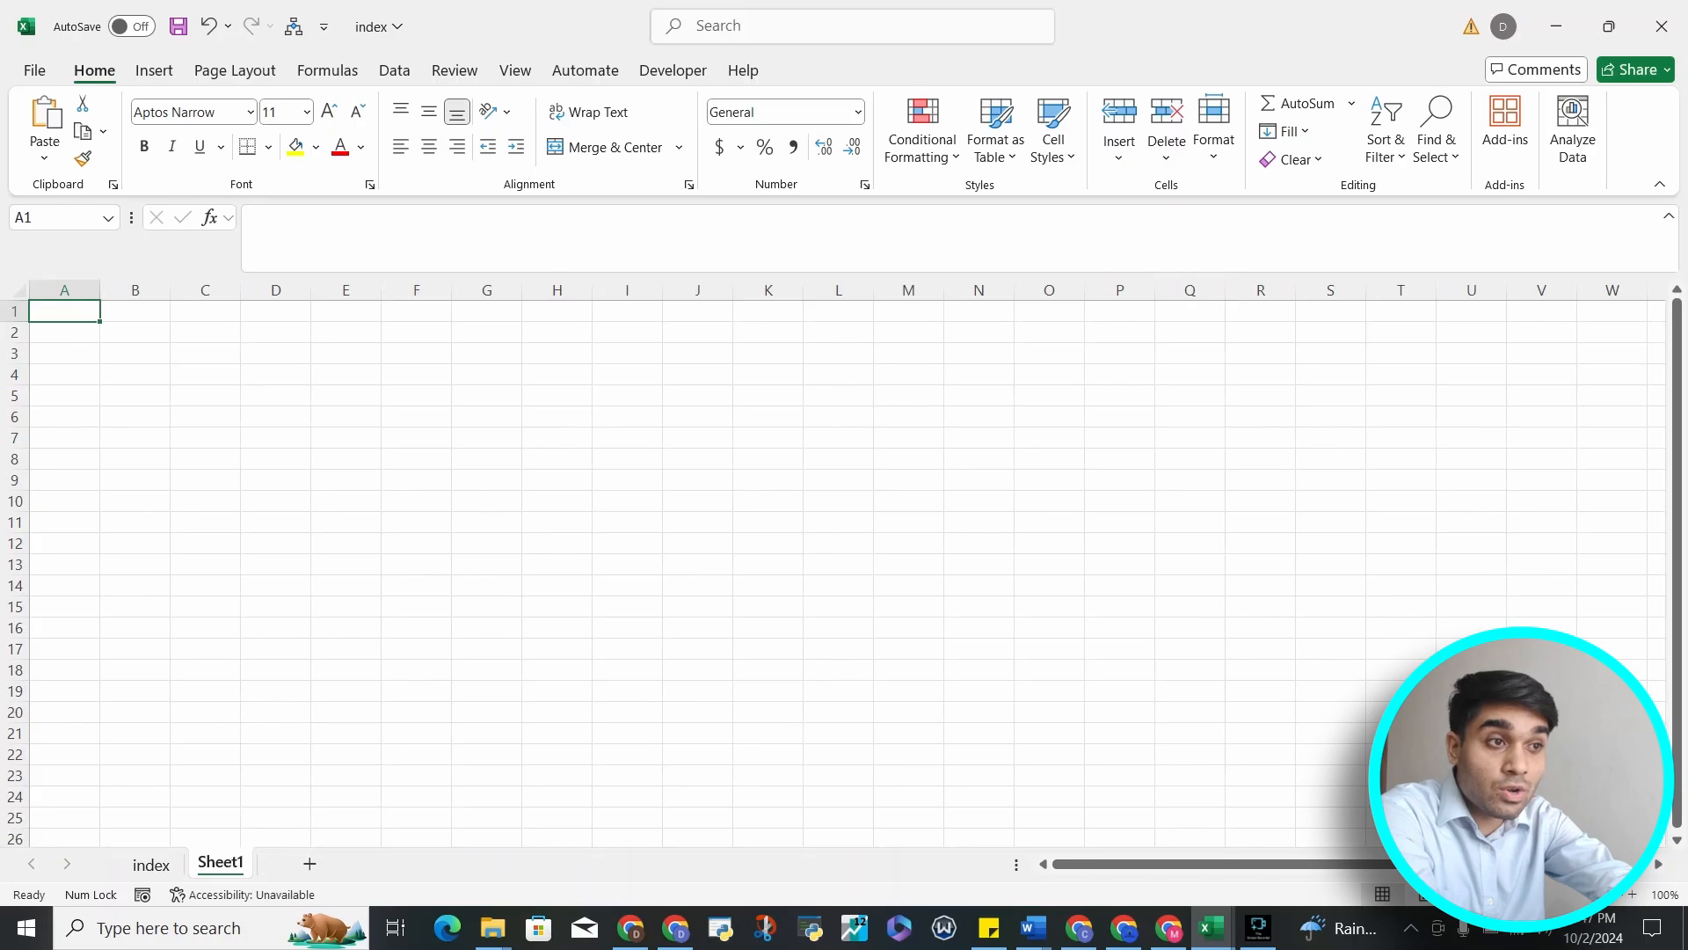
{"action": "key", "text": "ctrl+Page_Up"}
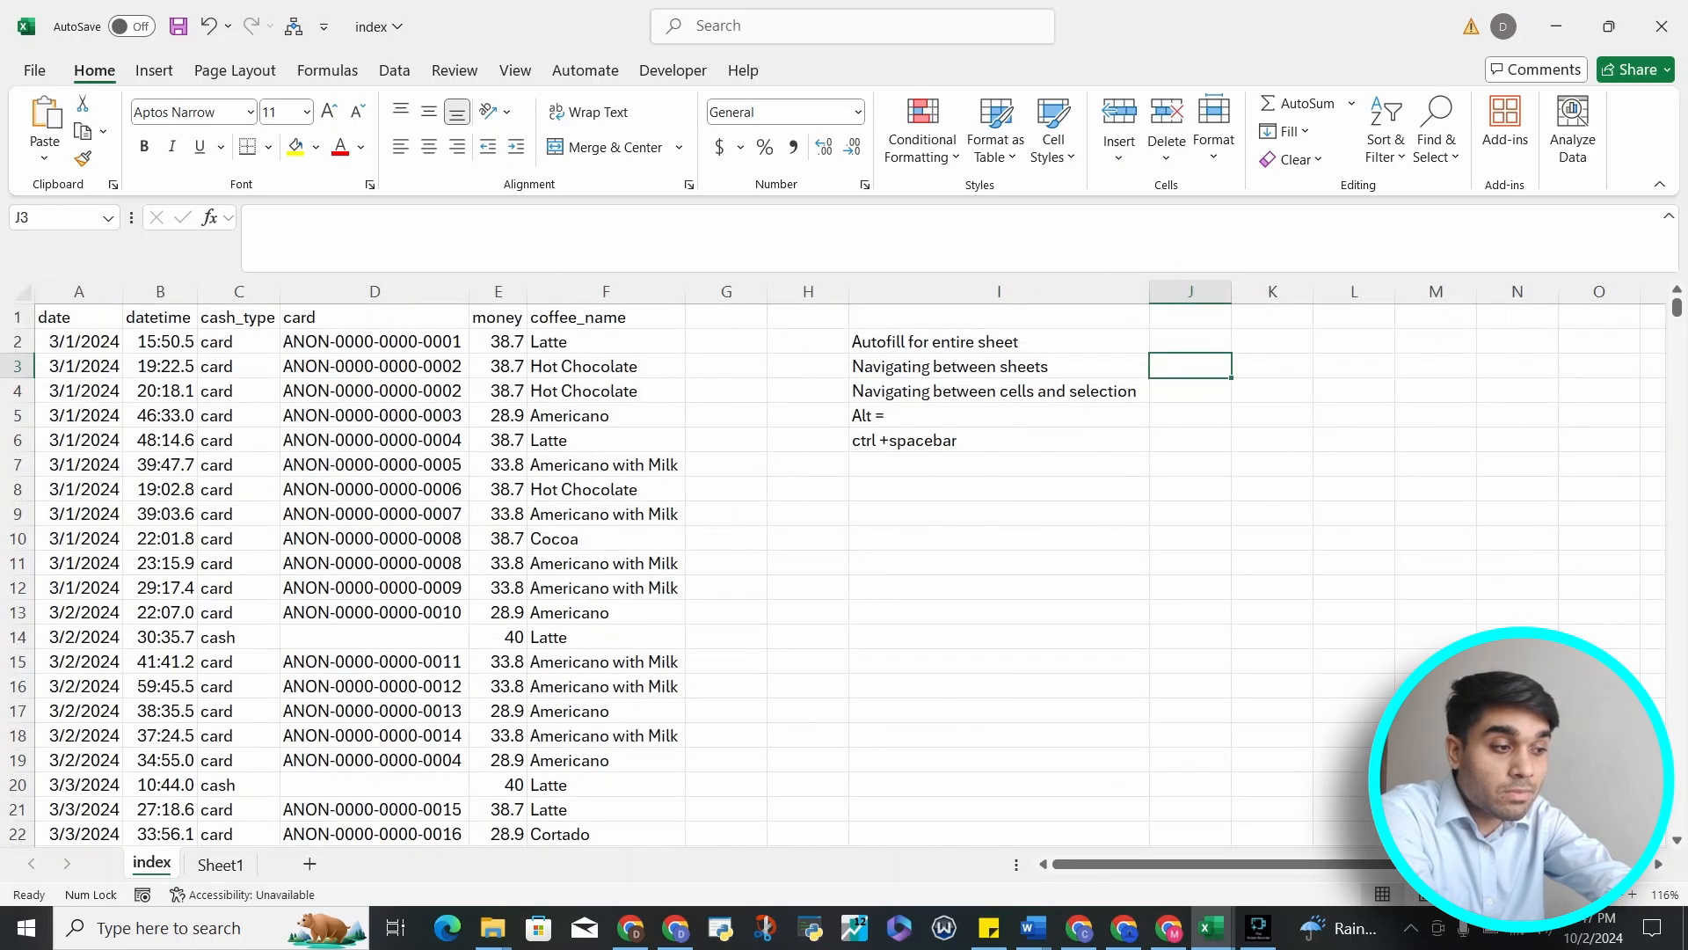
{"action": "key", "text": "ctrl+Page_Down"}
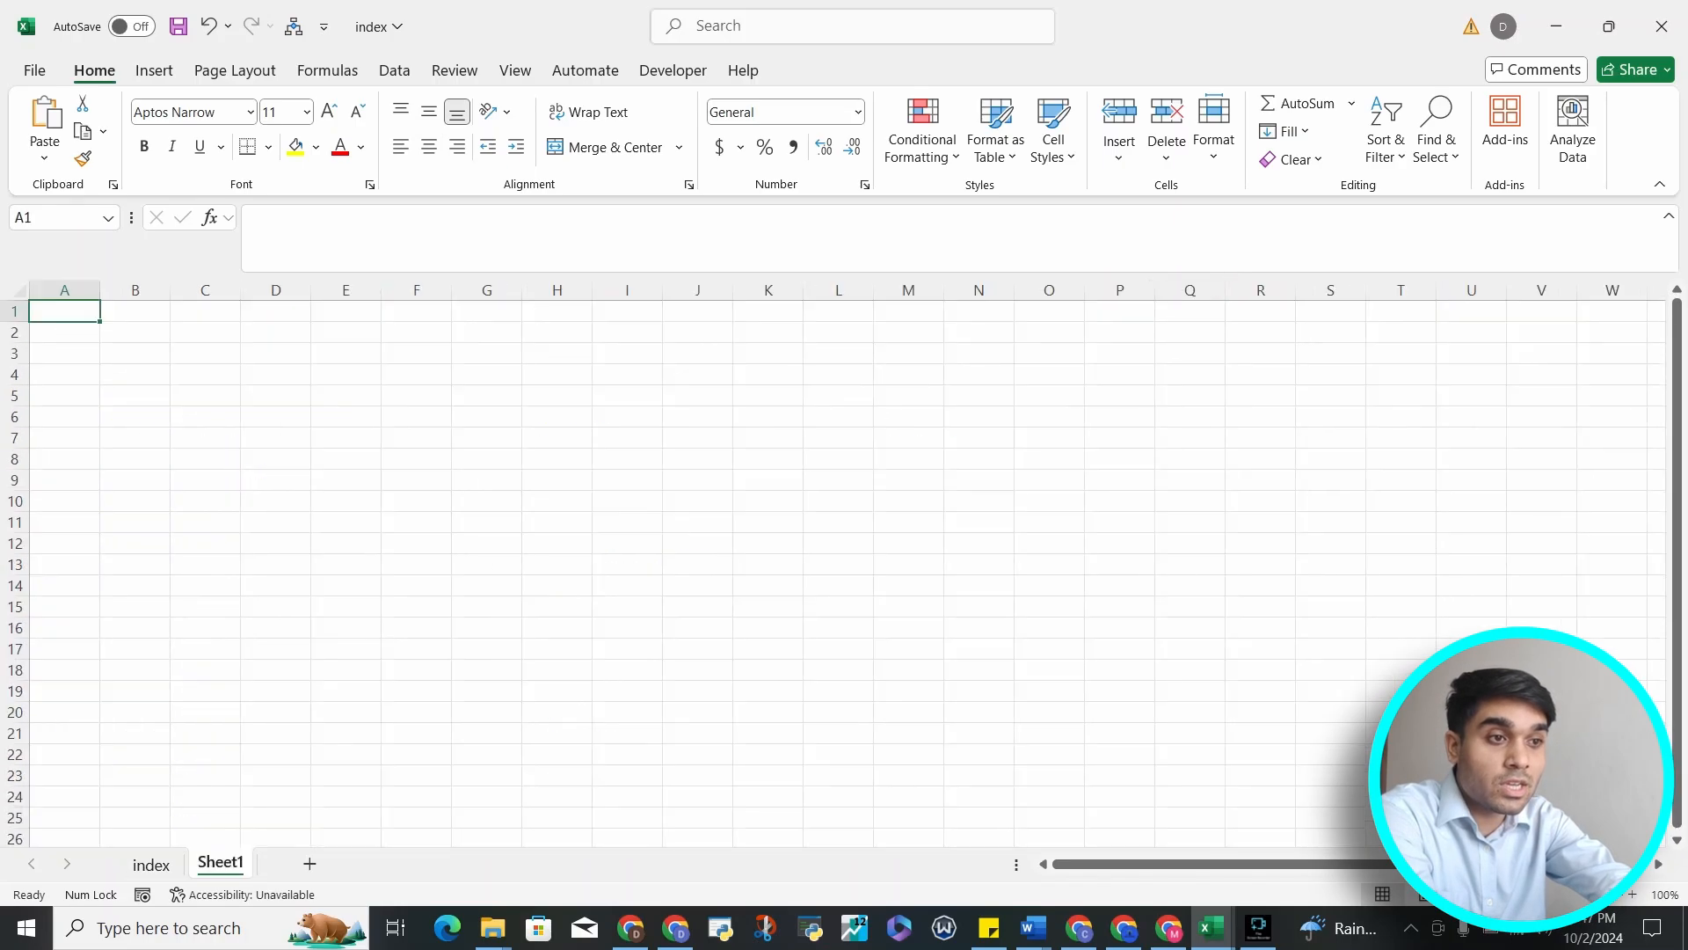
{"action": "key", "text": "ctrl+Page_Up"}
{"action": "key", "text": "ctrl+Page_Down"}
{"action": "key", "text": "ctrl+Page_Up"}
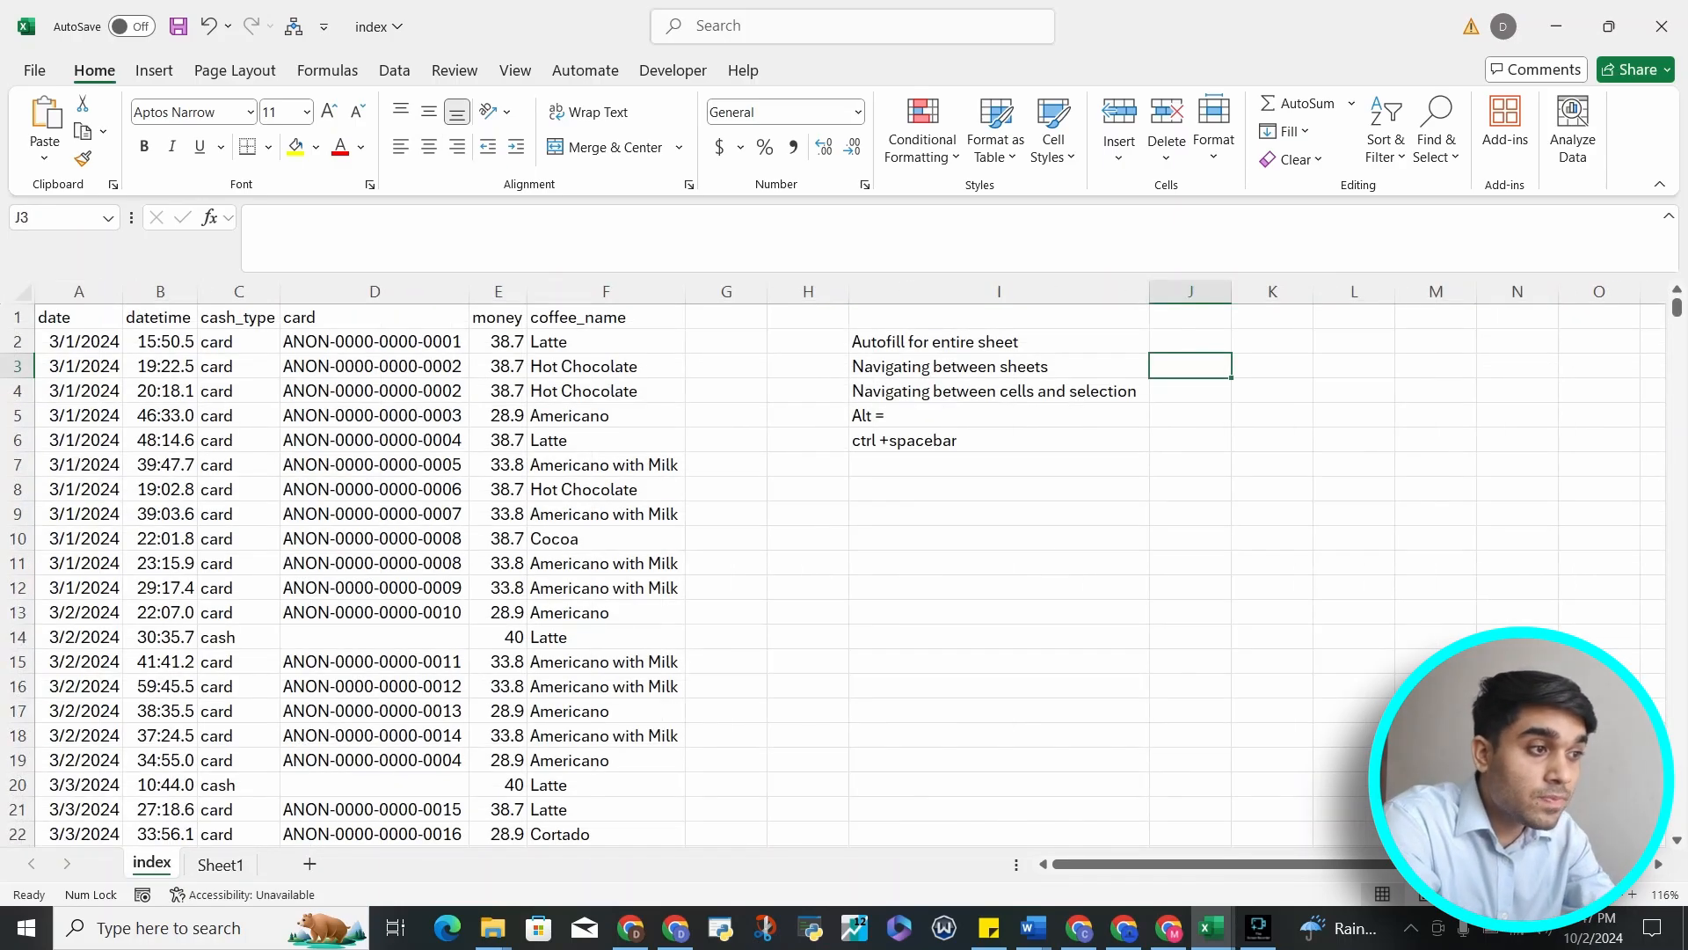
{"action": "key", "text": "Left"}
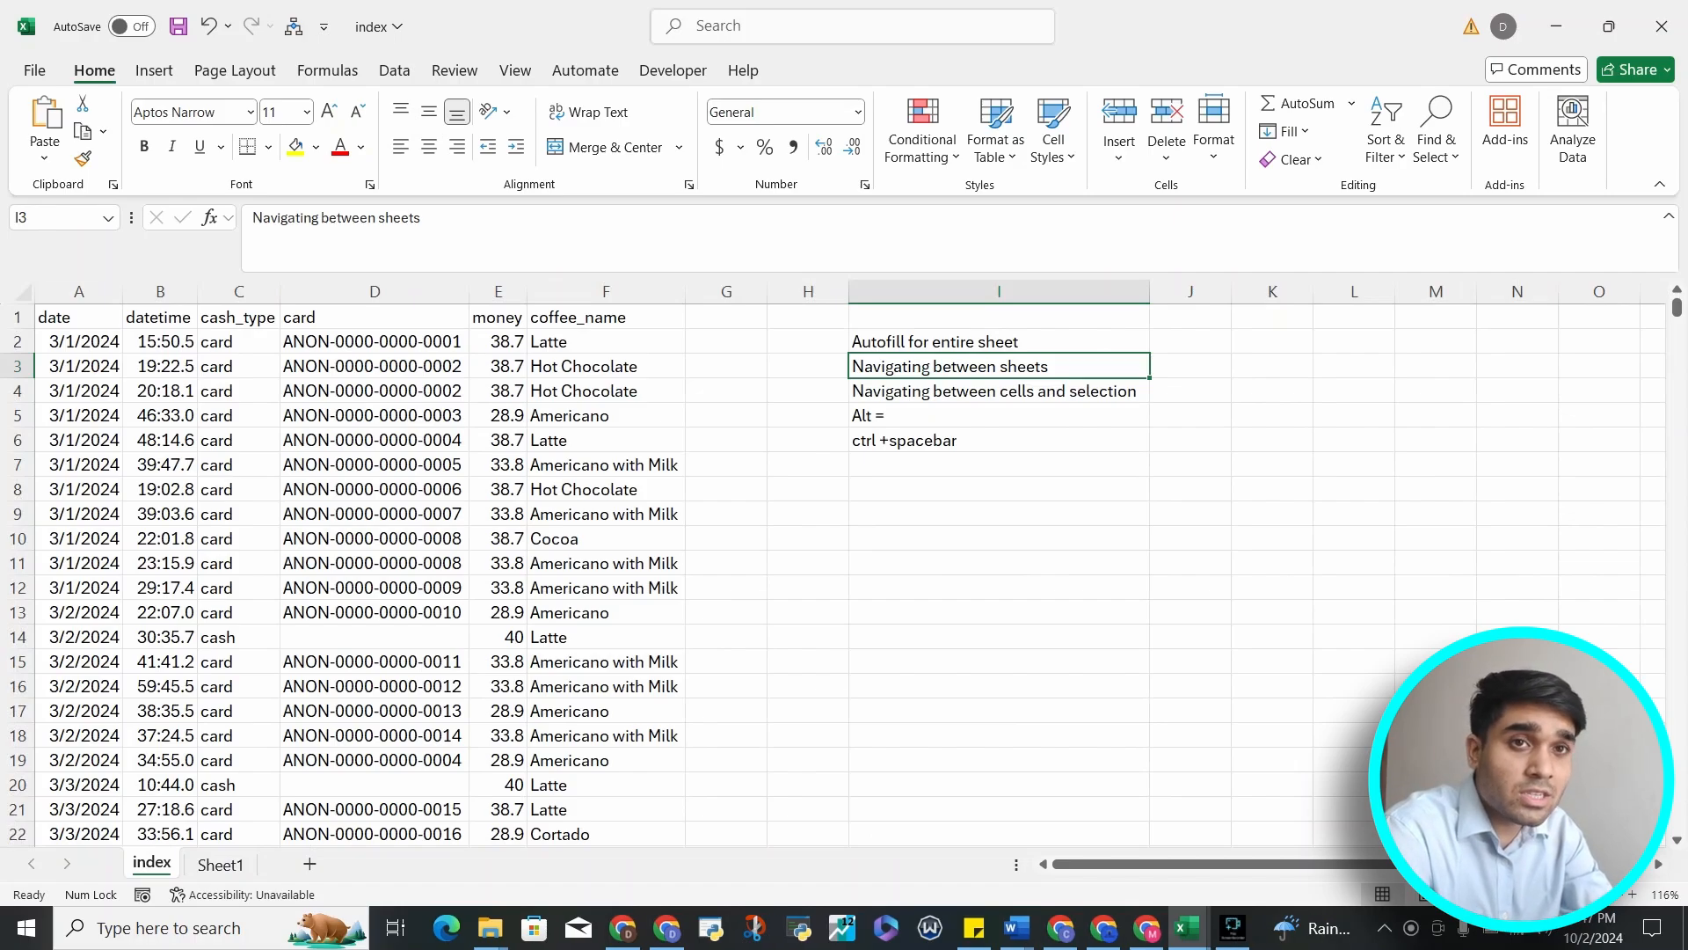
{"action": "key", "text": "Left"}
{"action": "key", "text": "Left"}
{"action": "key", "text": "Left"}
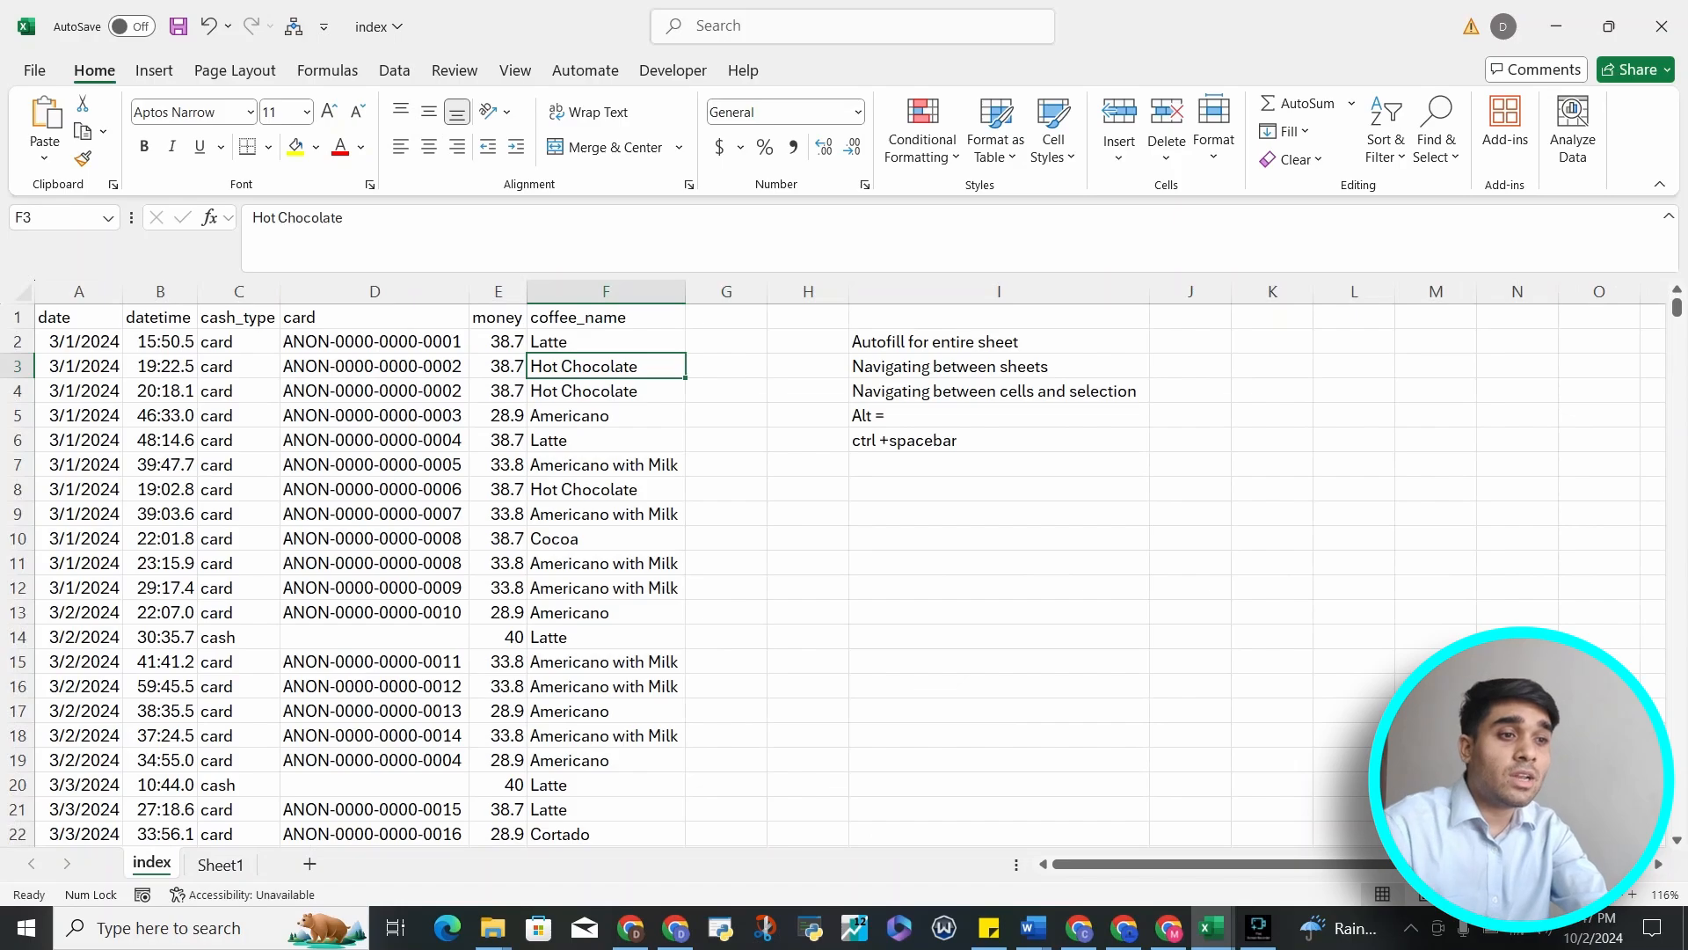
Jump between the data's top and bottom edges in column A, then step along the header row
{"action": "key", "text": "ctrl+Left"}
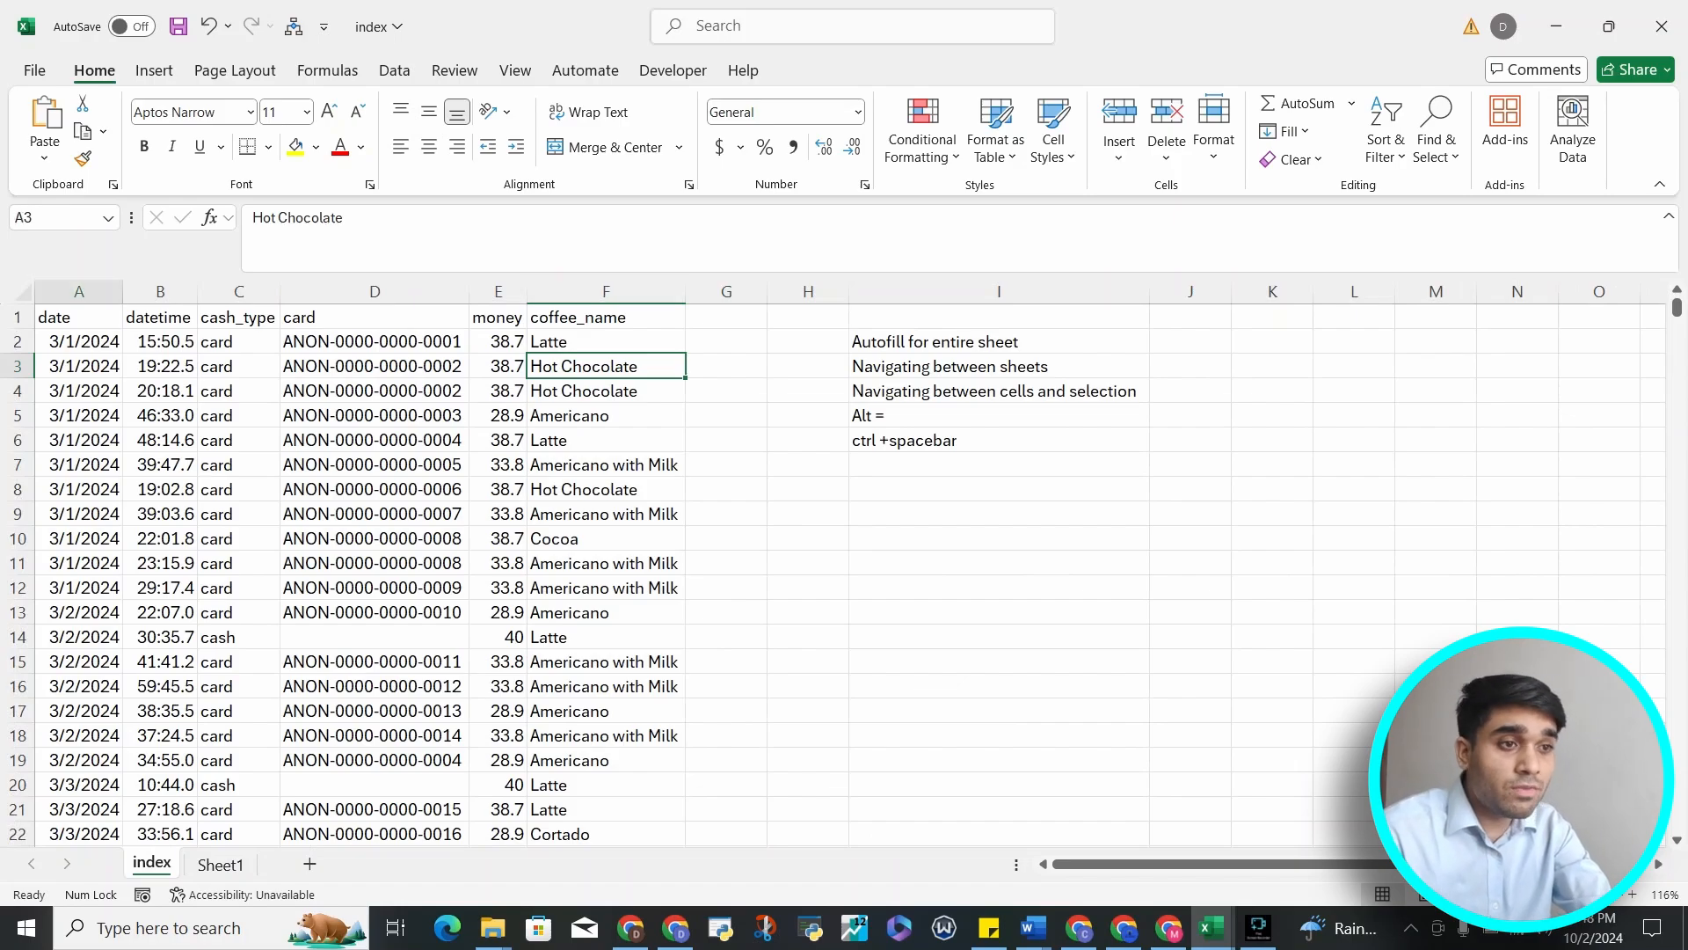
{"action": "key", "text": "ctrl+Down"}
{"action": "key", "text": "Down"}
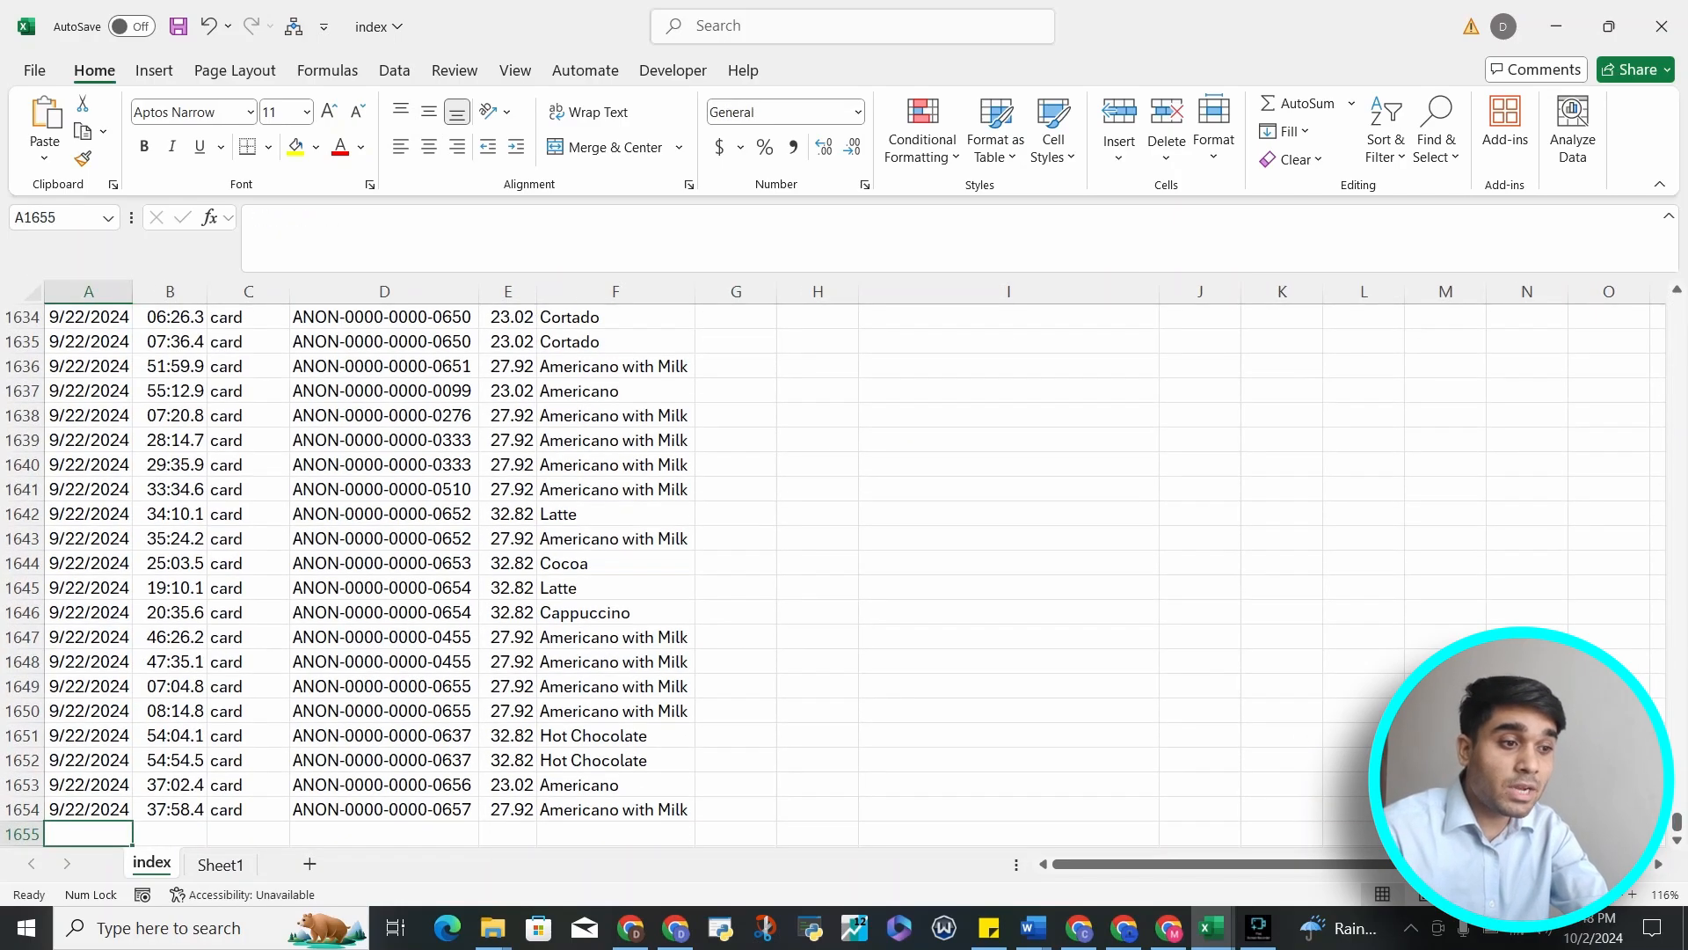
{"action": "key", "text": "Up"}
{"action": "key", "text": "ctrl+Up"}
{"action": "key", "text": "Right"}
{"action": "key", "text": "Right"}
{"action": "key", "text": "Right"}
{"action": "key", "text": "Right"}
{"action": "key", "text": "Right"}
{"action": "key", "text": "Right"}
{"action": "key", "text": "Right"}
{"action": "key", "text": "Right"}
{"action": "key", "text": "Right"}
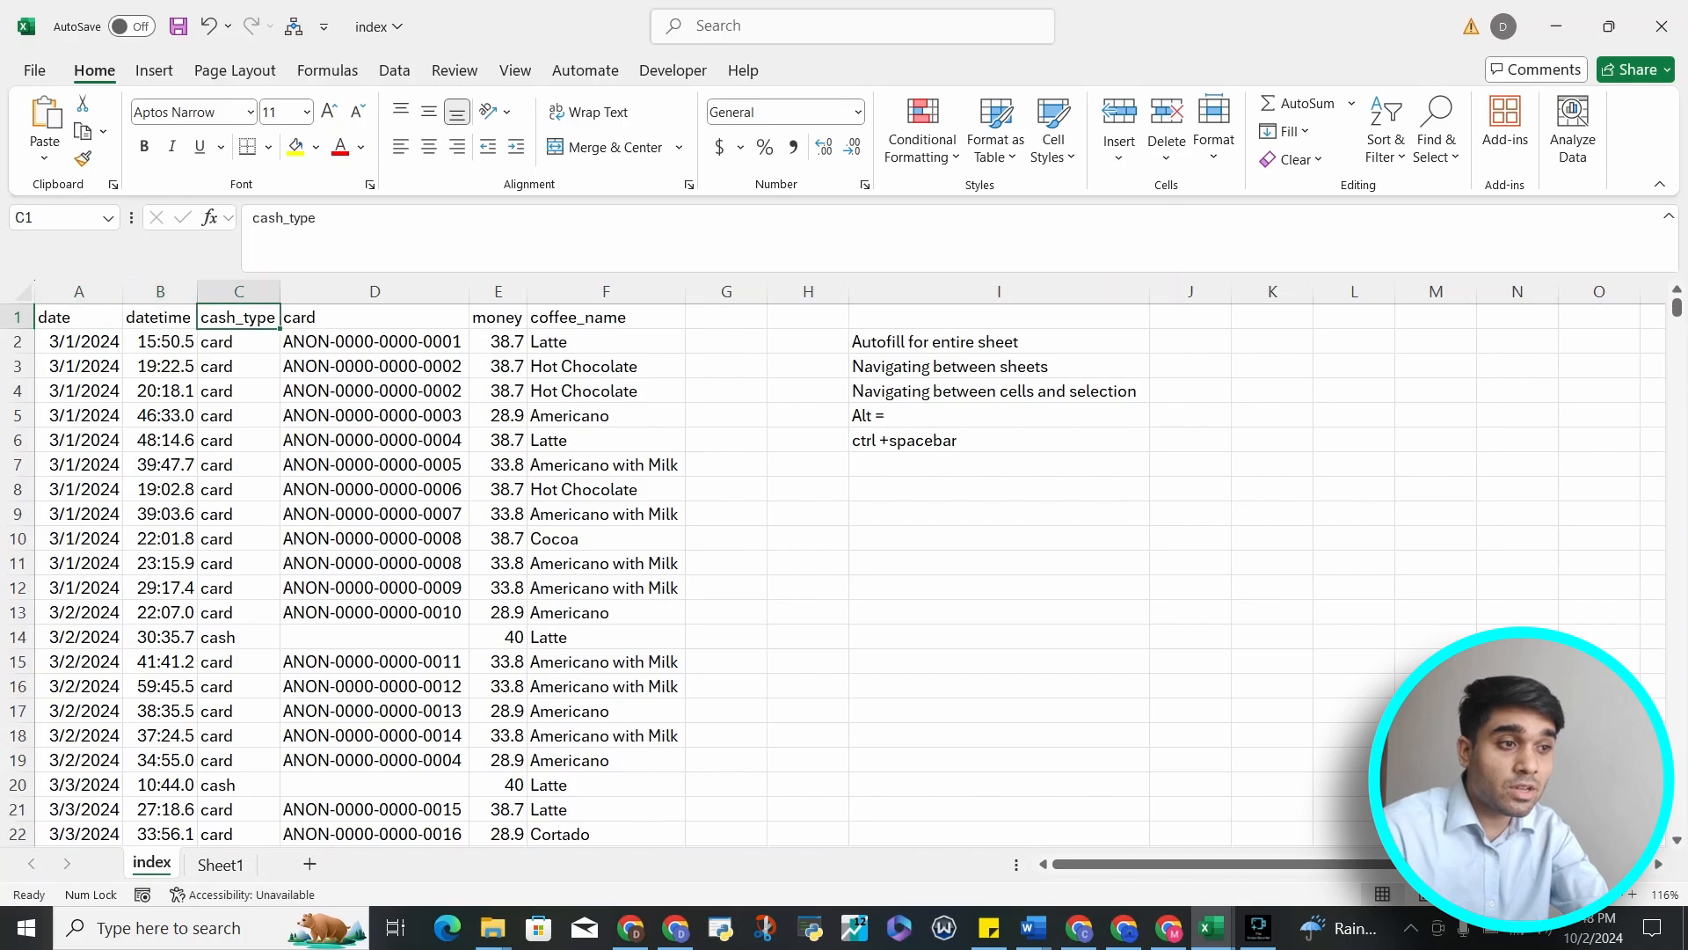
Move the active cell one cell at a time up, down, left and right around the notes and header row
{"action": "key", "text": "Down"}
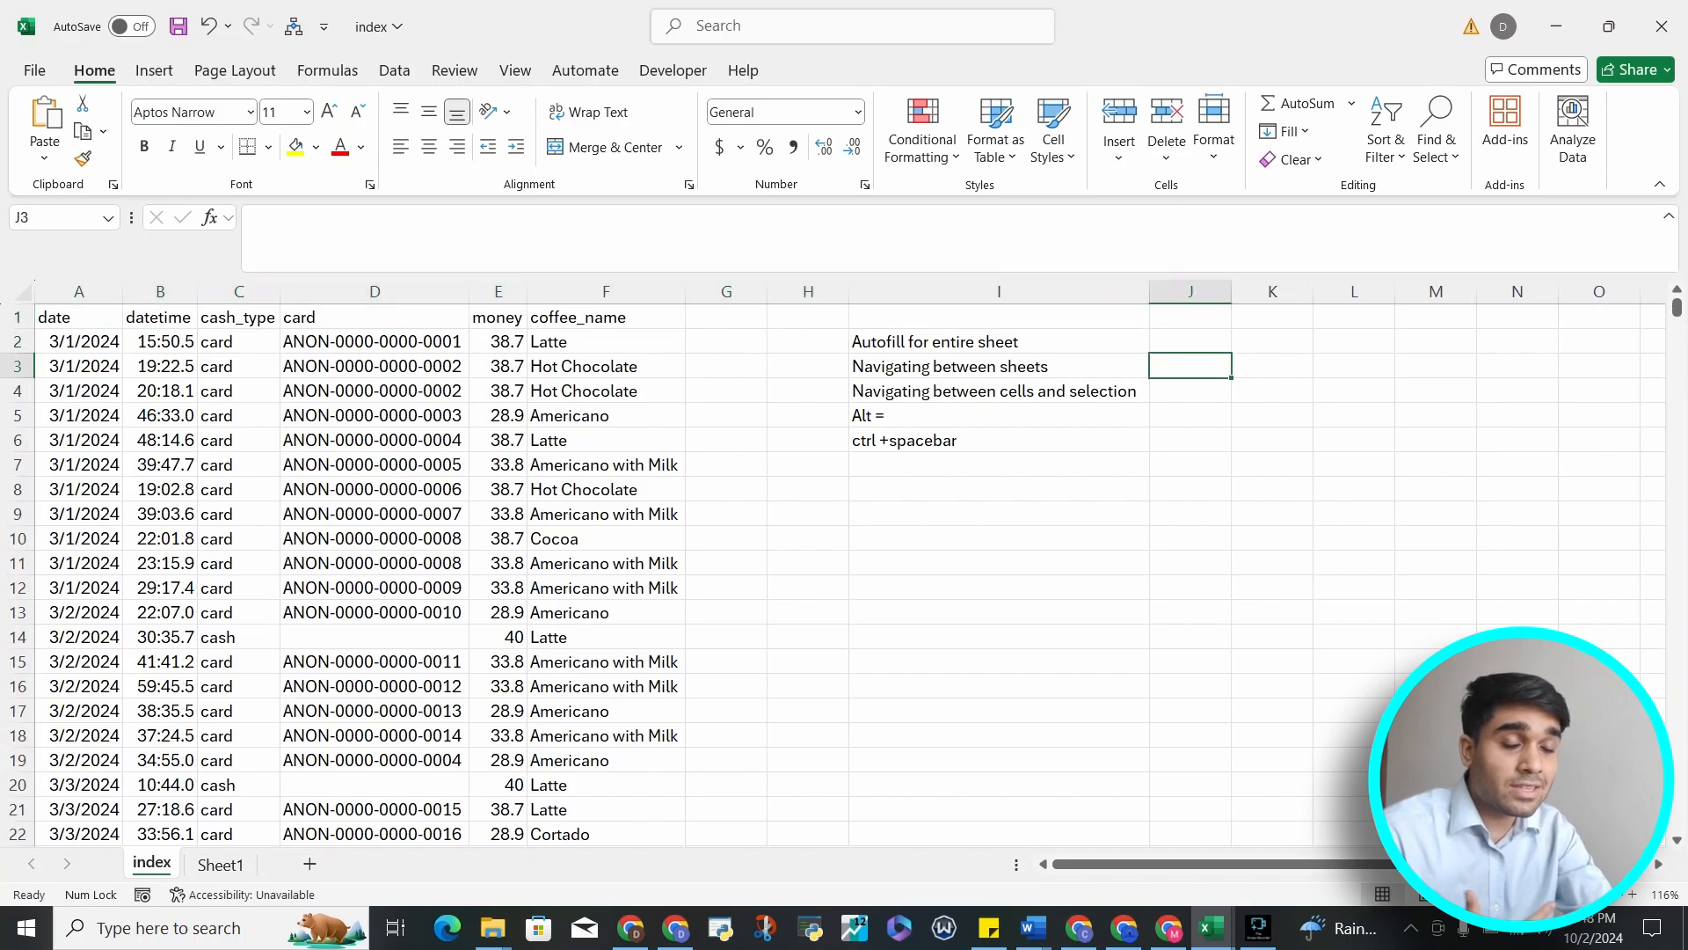
{"action": "key", "text": "Down"}
{"action": "key", "text": "Down"}
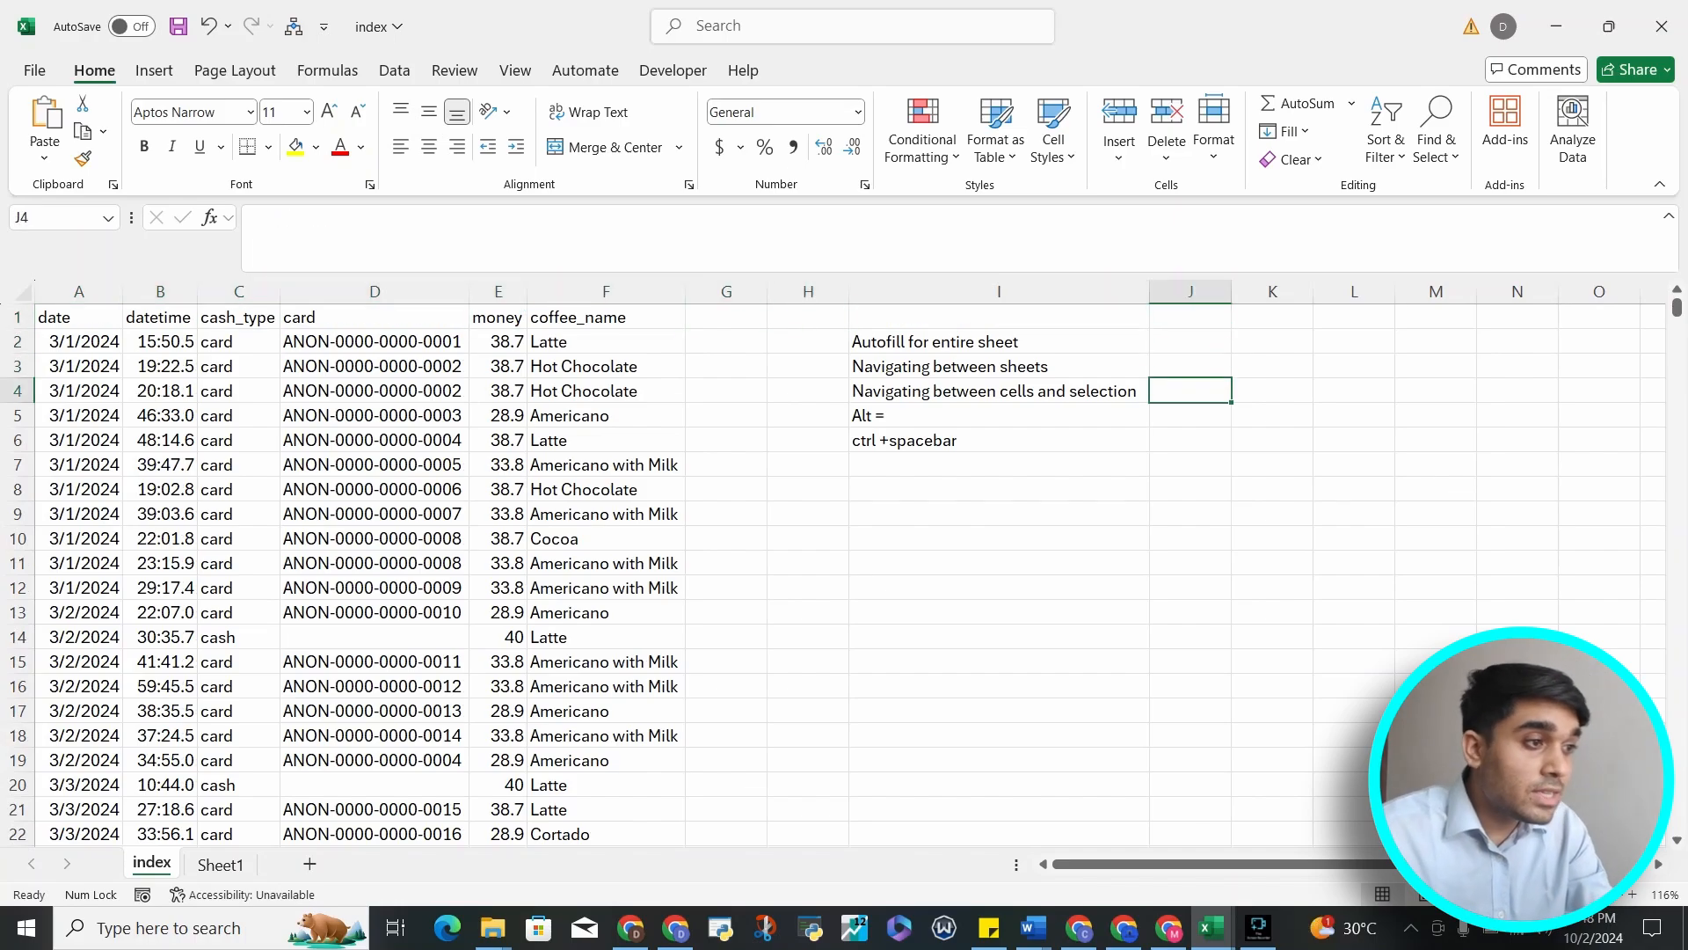
{"action": "key", "text": "Up"}
{"action": "key", "text": "Up"}
{"action": "key", "text": "Up"}
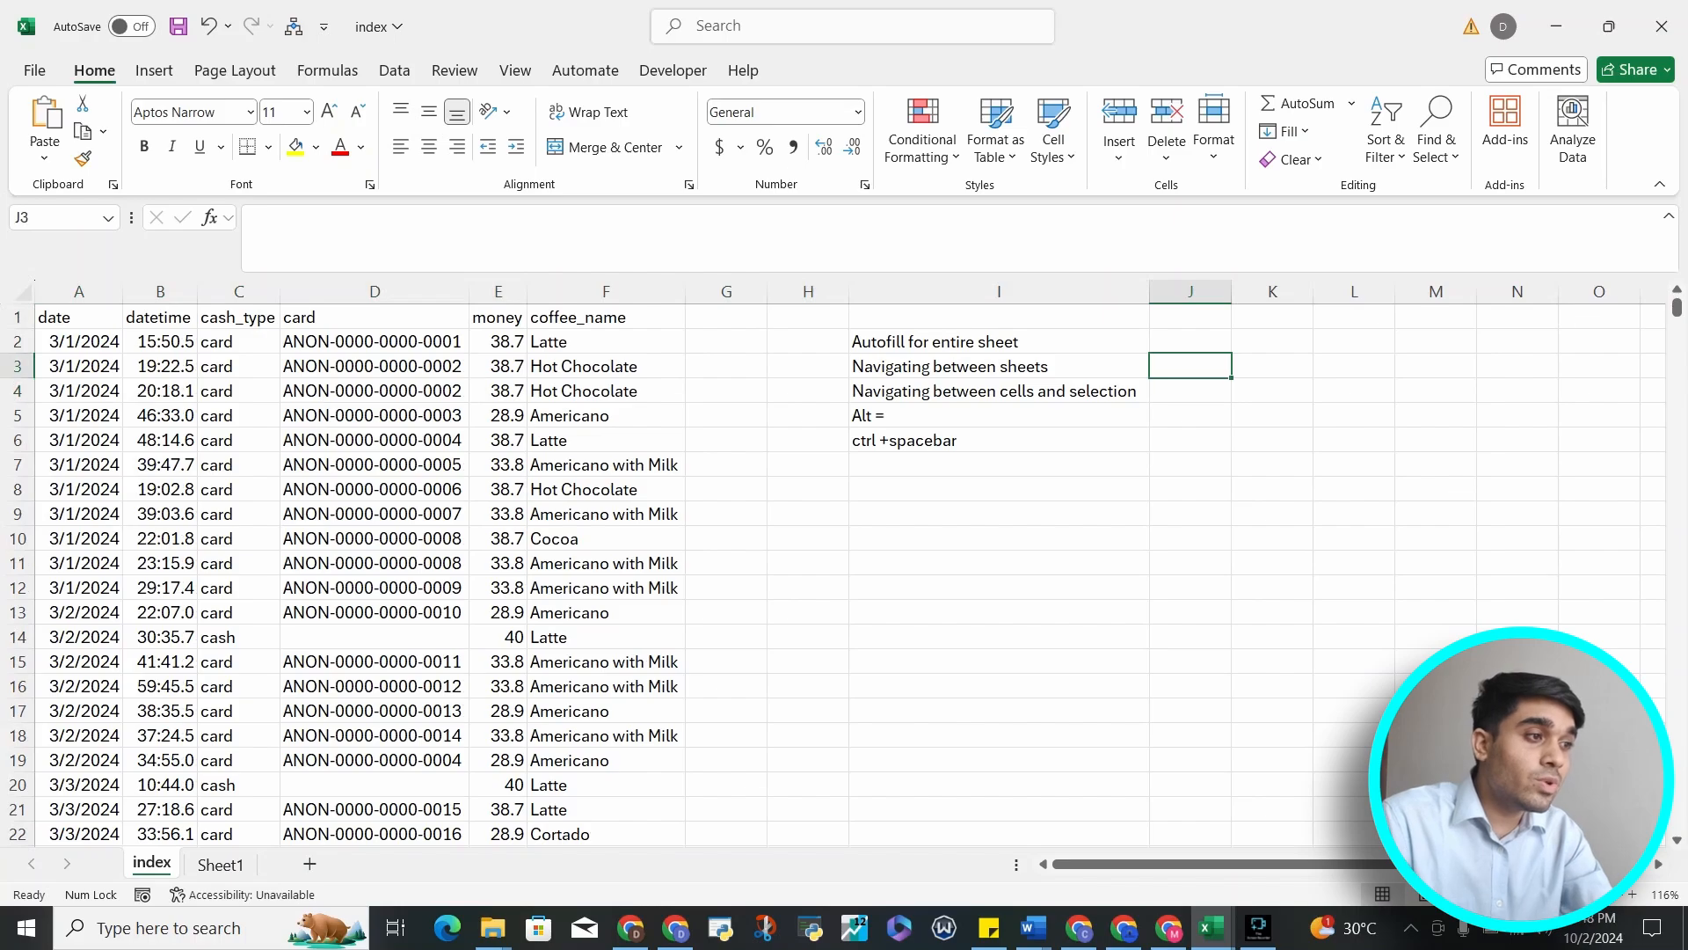
{"action": "key", "text": "Left"}
{"action": "key", "text": "Left"}
{"action": "key", "text": "Left"}
{"action": "key", "text": "Left"}
{"action": "key", "text": "Left"}
{"action": "key", "text": "Left"}
{"action": "key", "text": "Left"}
{"action": "key", "text": "Left"}
{"action": "key", "text": "Left"}
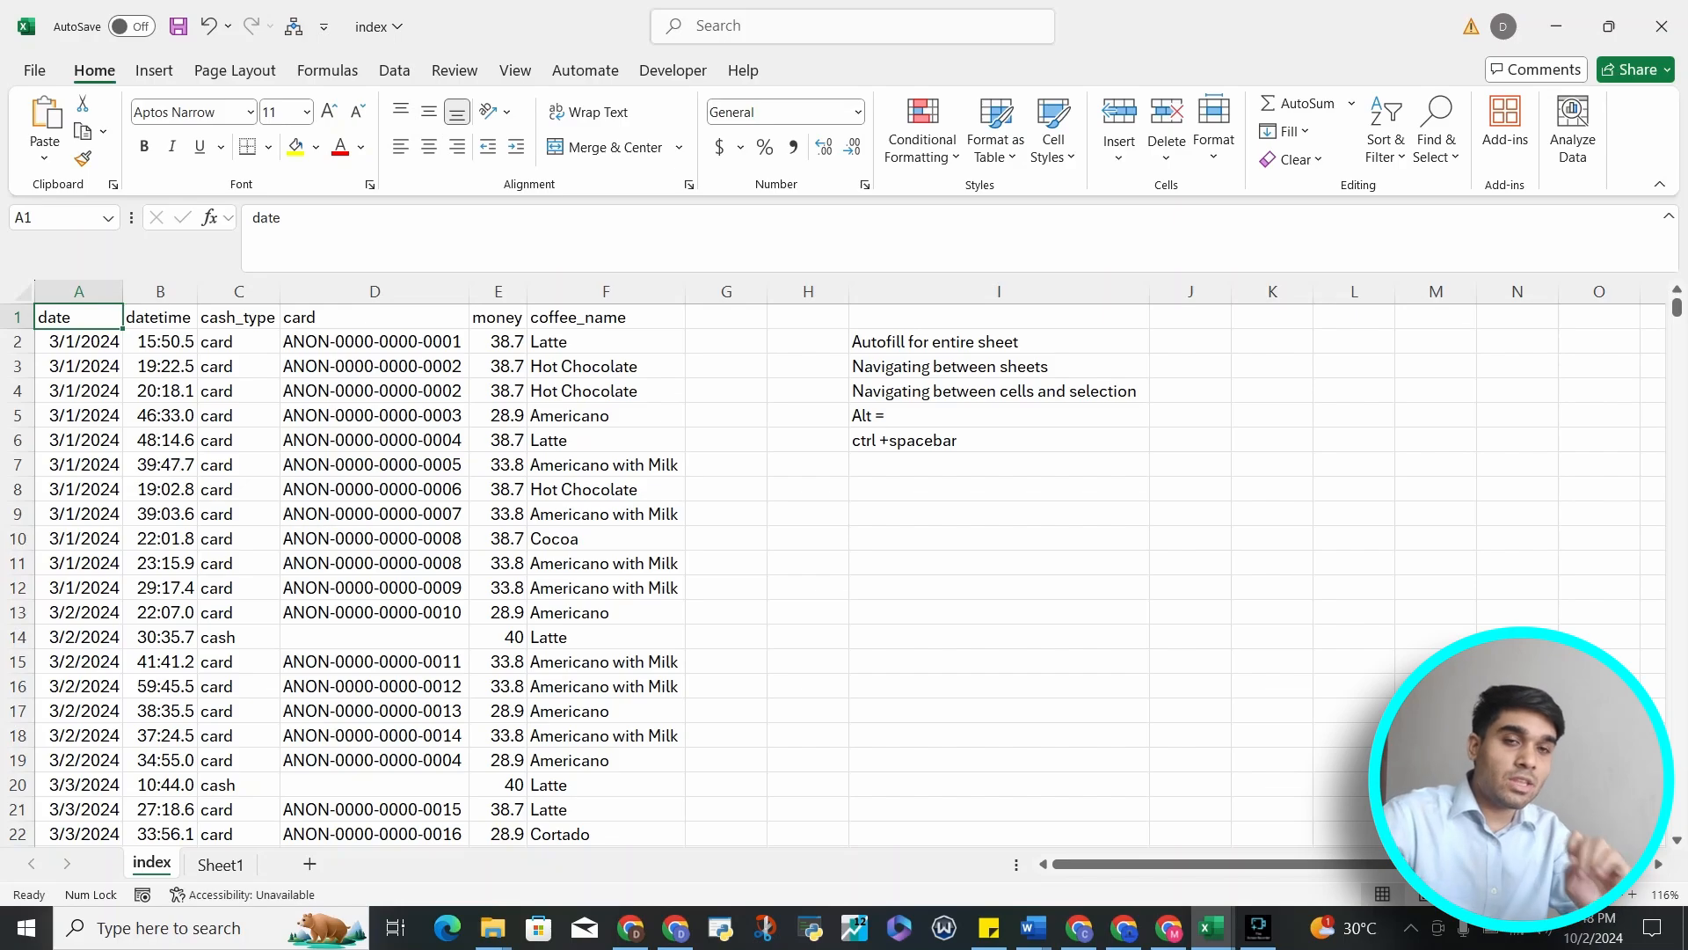
{"action": "key", "text": "Right"}
{"action": "key", "text": "Right"}
{"action": "key", "text": "Right"}
{"action": "key", "text": "Right"}
{"action": "key", "text": "Right"}
{"action": "key", "text": "Right"}
{"action": "key", "text": "Right"}
{"action": "key", "text": "Right"}
{"action": "key", "text": "Right"}
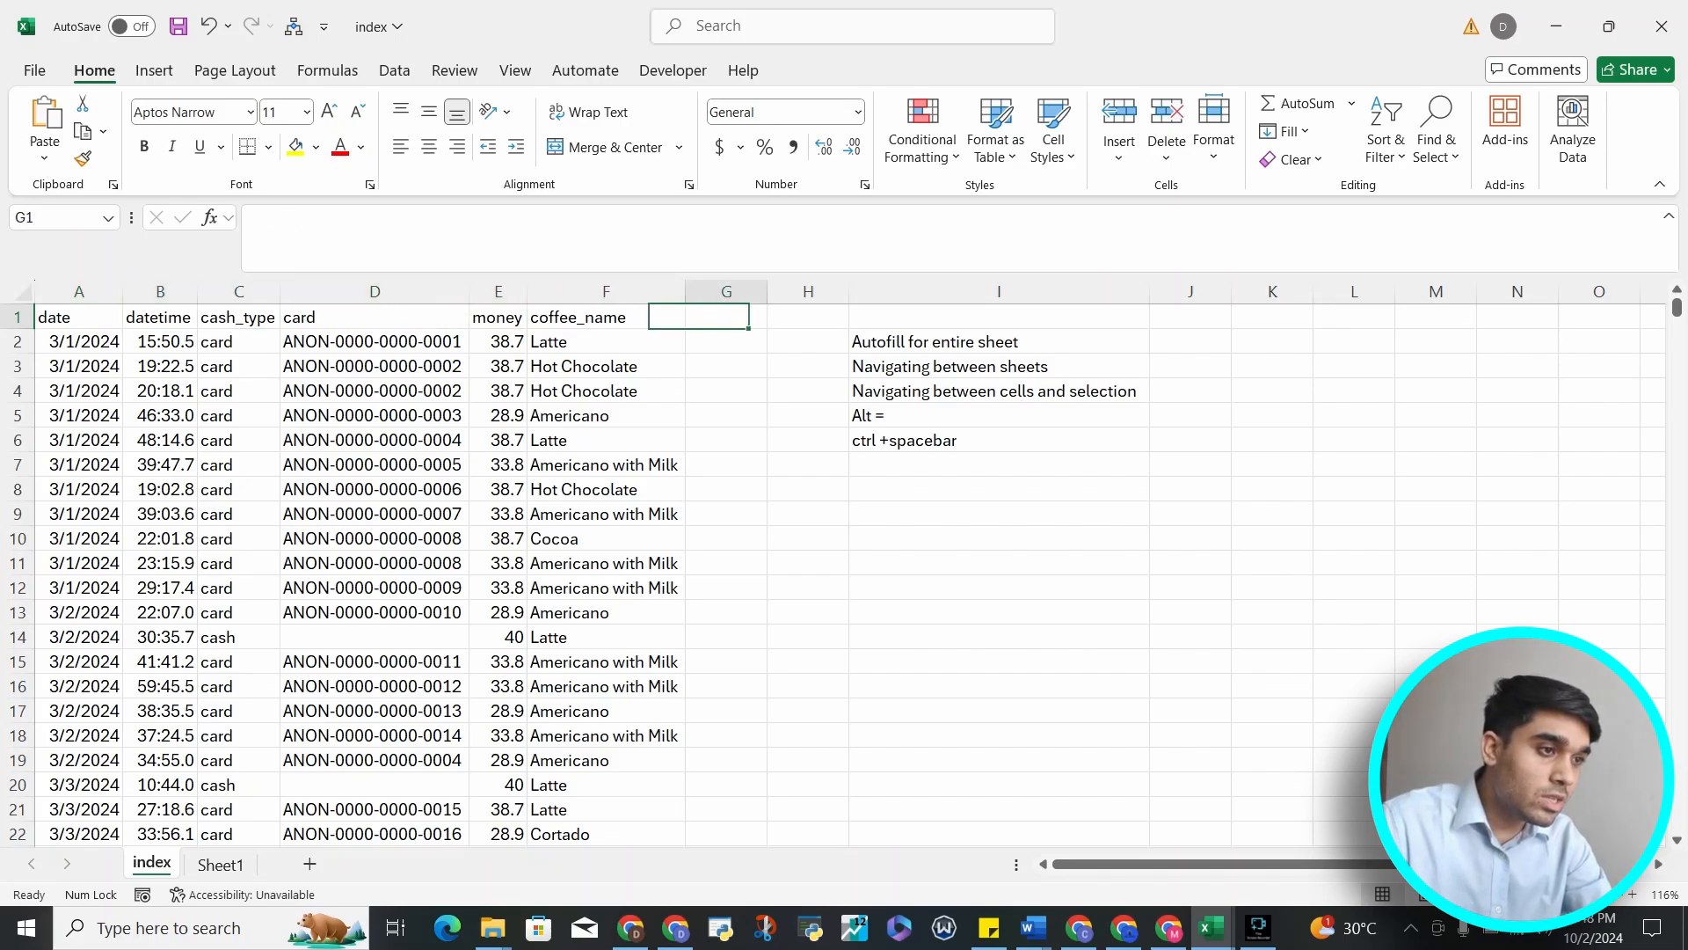
{"action": "key", "text": "Right"}
Enter the note "arrow keys" in cell J4
{"action": "key", "text": "Down"}
{"action": "key", "text": "Down"}
{"action": "key", "text": "Down"}
{"action": "key", "text": "Down"}
{"action": "key", "text": "Left"}
{"action": "key", "text": "Up"}
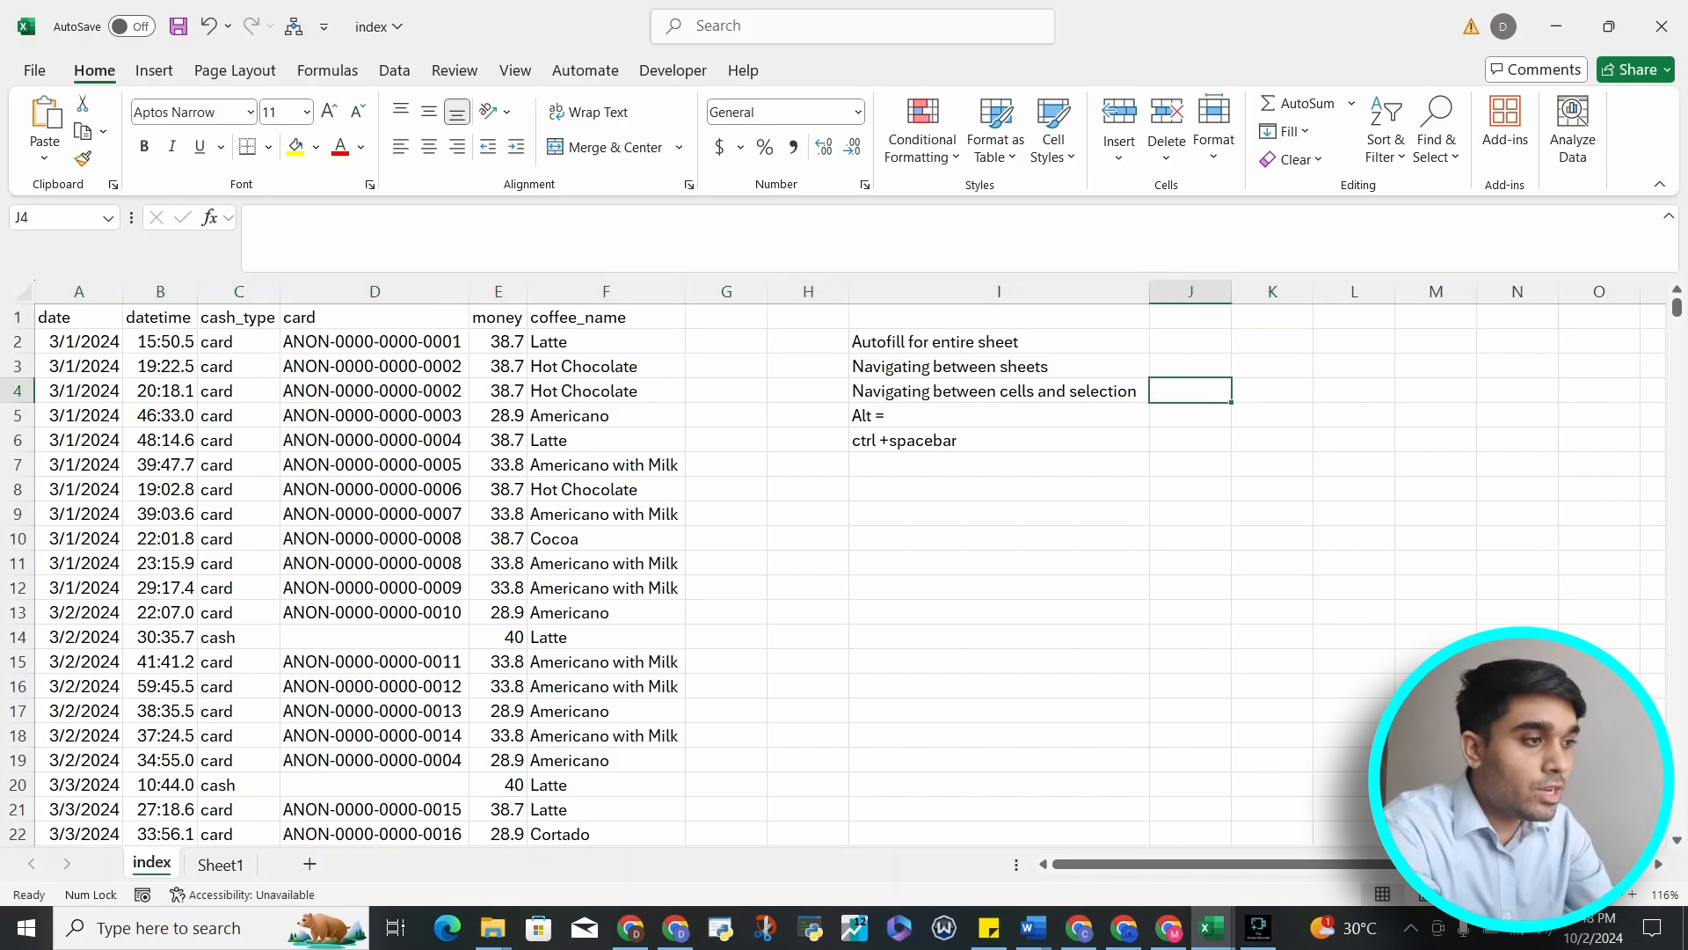
{"action": "type", "text": "ctarrow keys"}
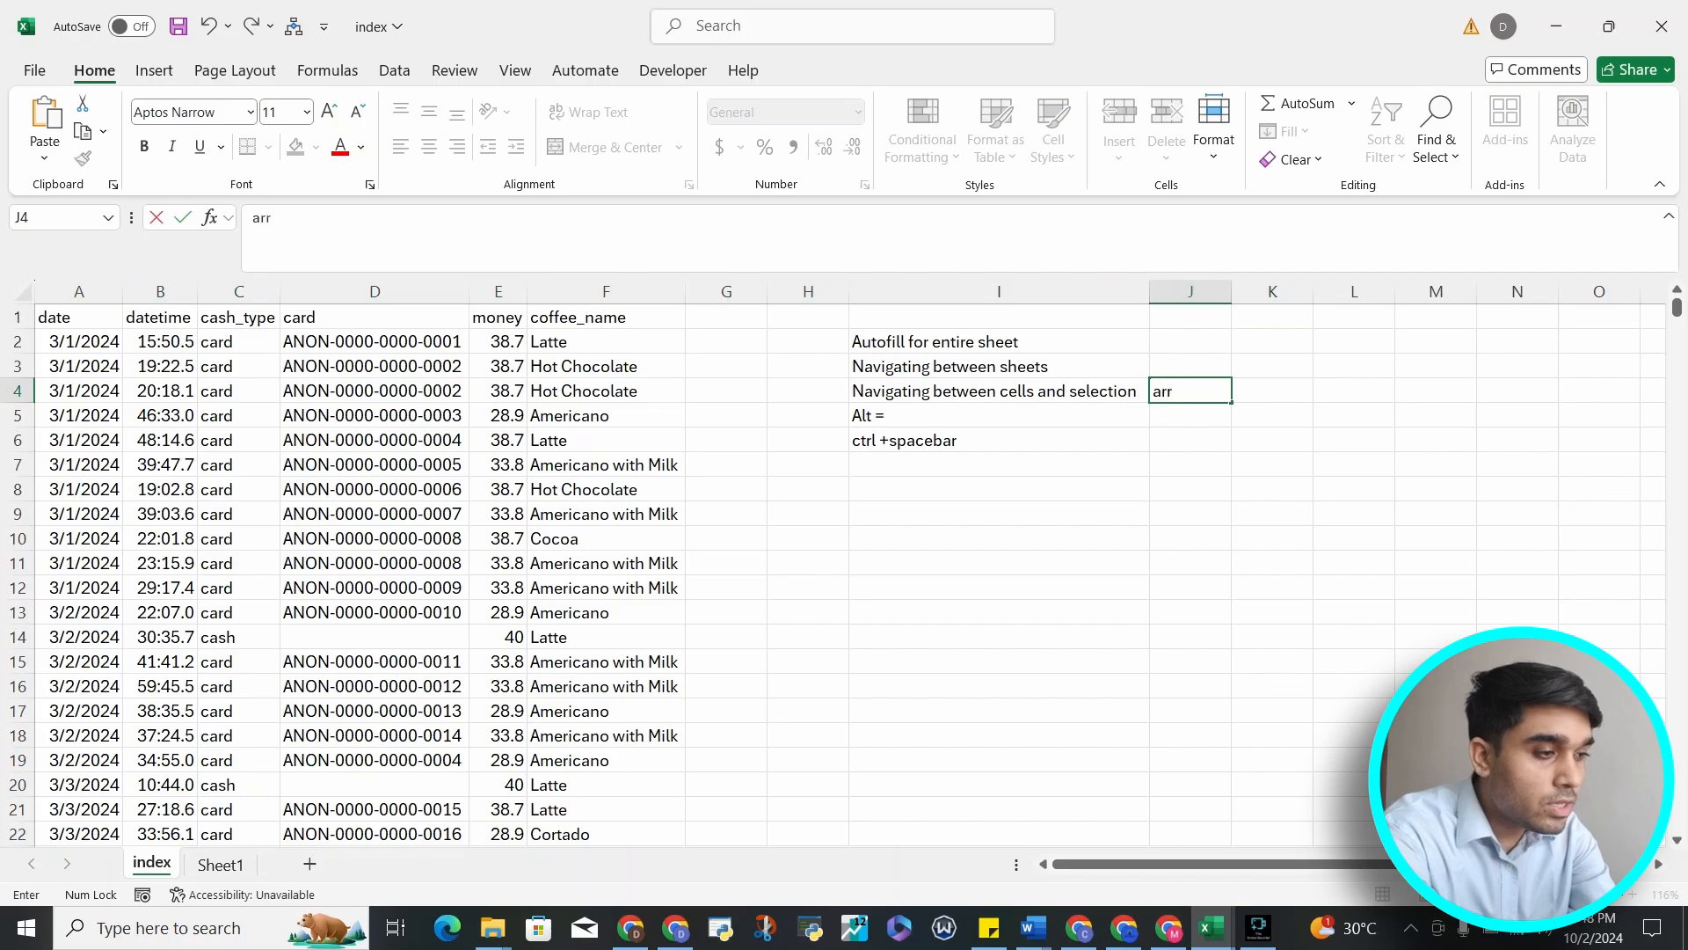
{"action": "key", "text": "Return"}
Add the notes "ctrl" in K4 and "shift" in L4
{"action": "key", "text": "Up"}
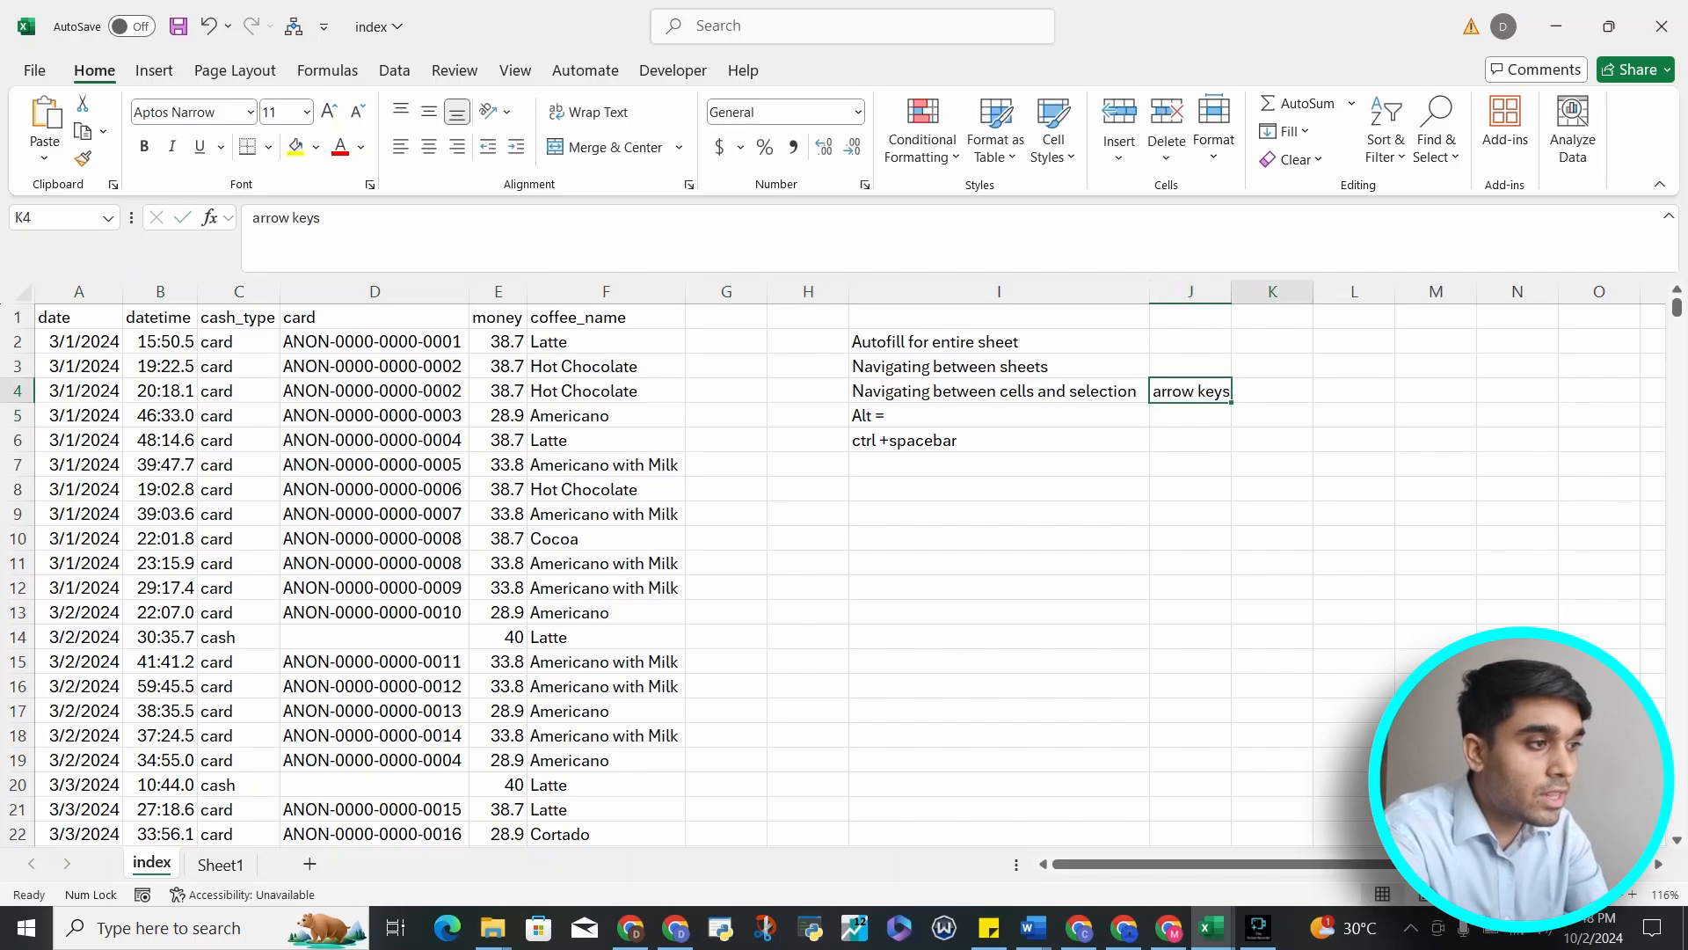
{"action": "key", "text": "Right"}
{"action": "type", "text": "ctrl"}
{"action": "key", "text": "Return"}
{"action": "key", "text": "Up"}
{"action": "key", "text": "Right"}
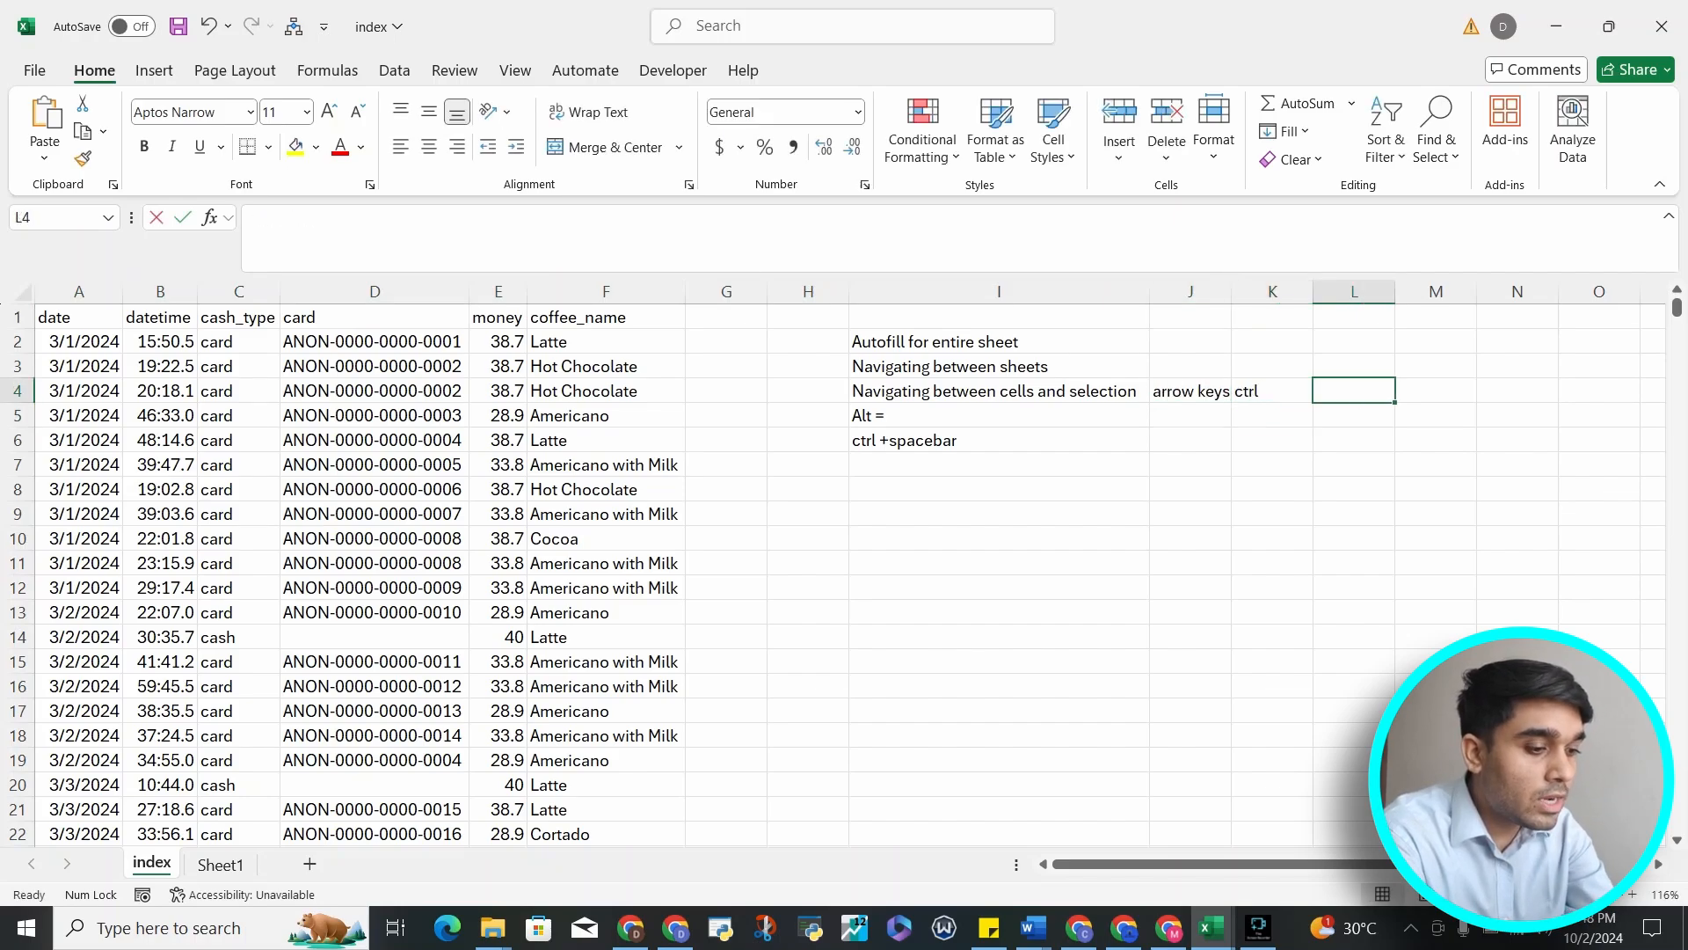
{"action": "type", "text": "shift"}
{"action": "key", "text": "Return"}
Jump from the notes to A1, then between the first and last data rows of column A
{"action": "key", "text": "Up"}
{"action": "key", "text": "ctrl+Up"}
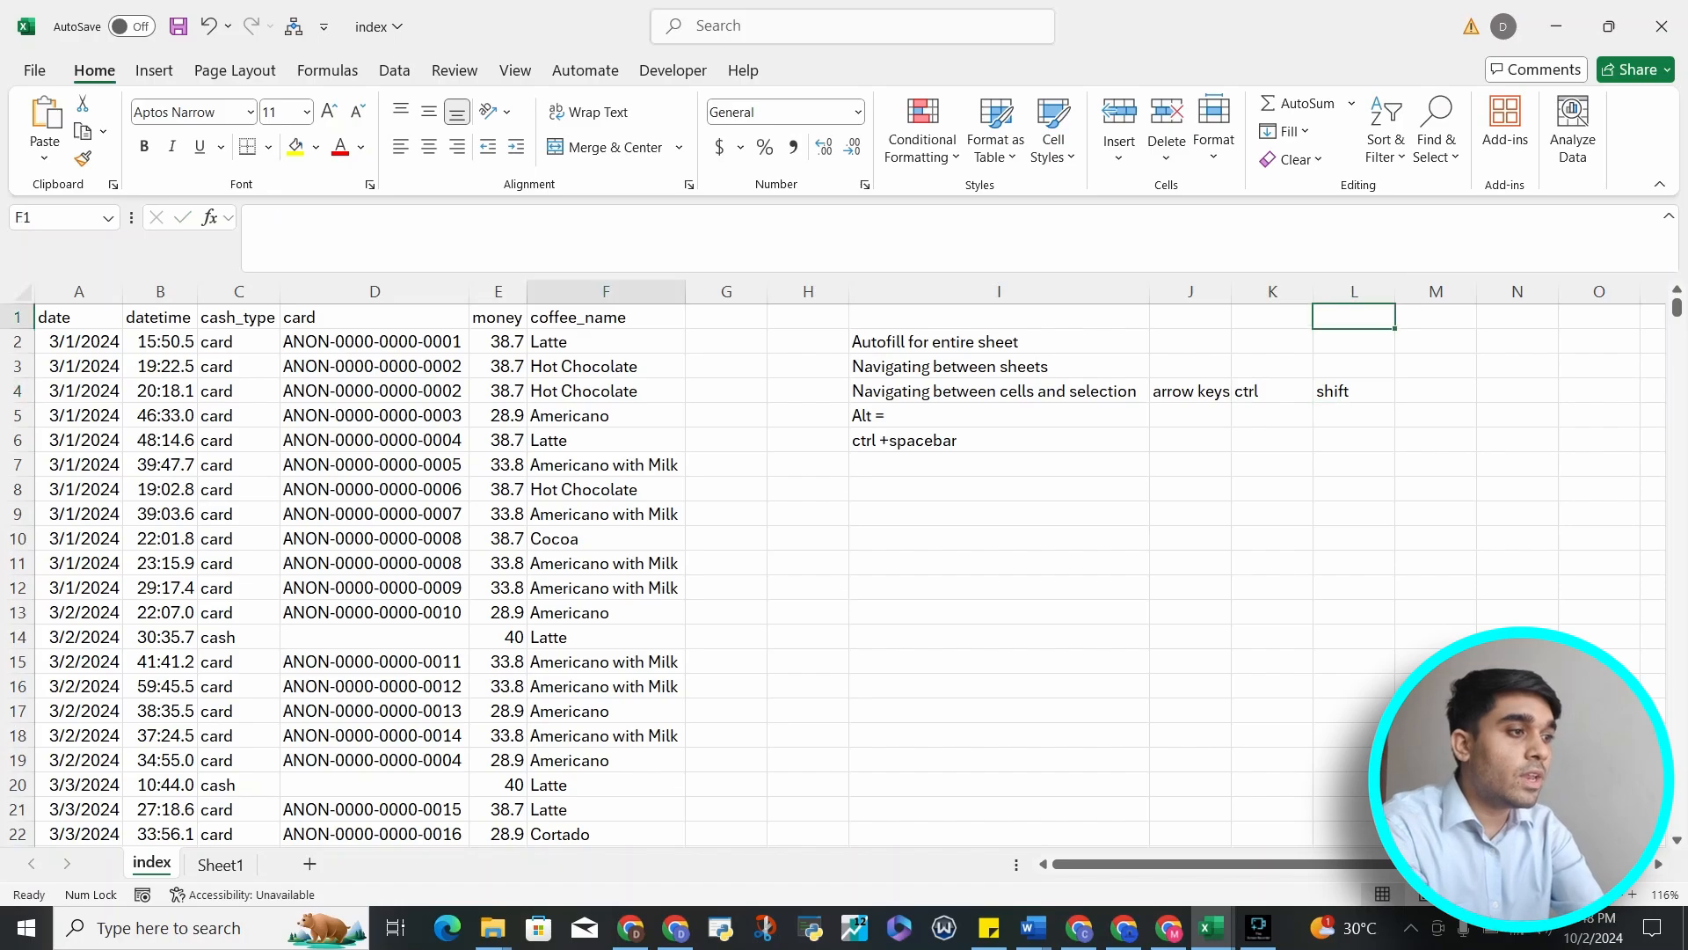
{"action": "key", "text": "ctrl+Left"}
{"action": "key", "text": "ctrl+Left"}
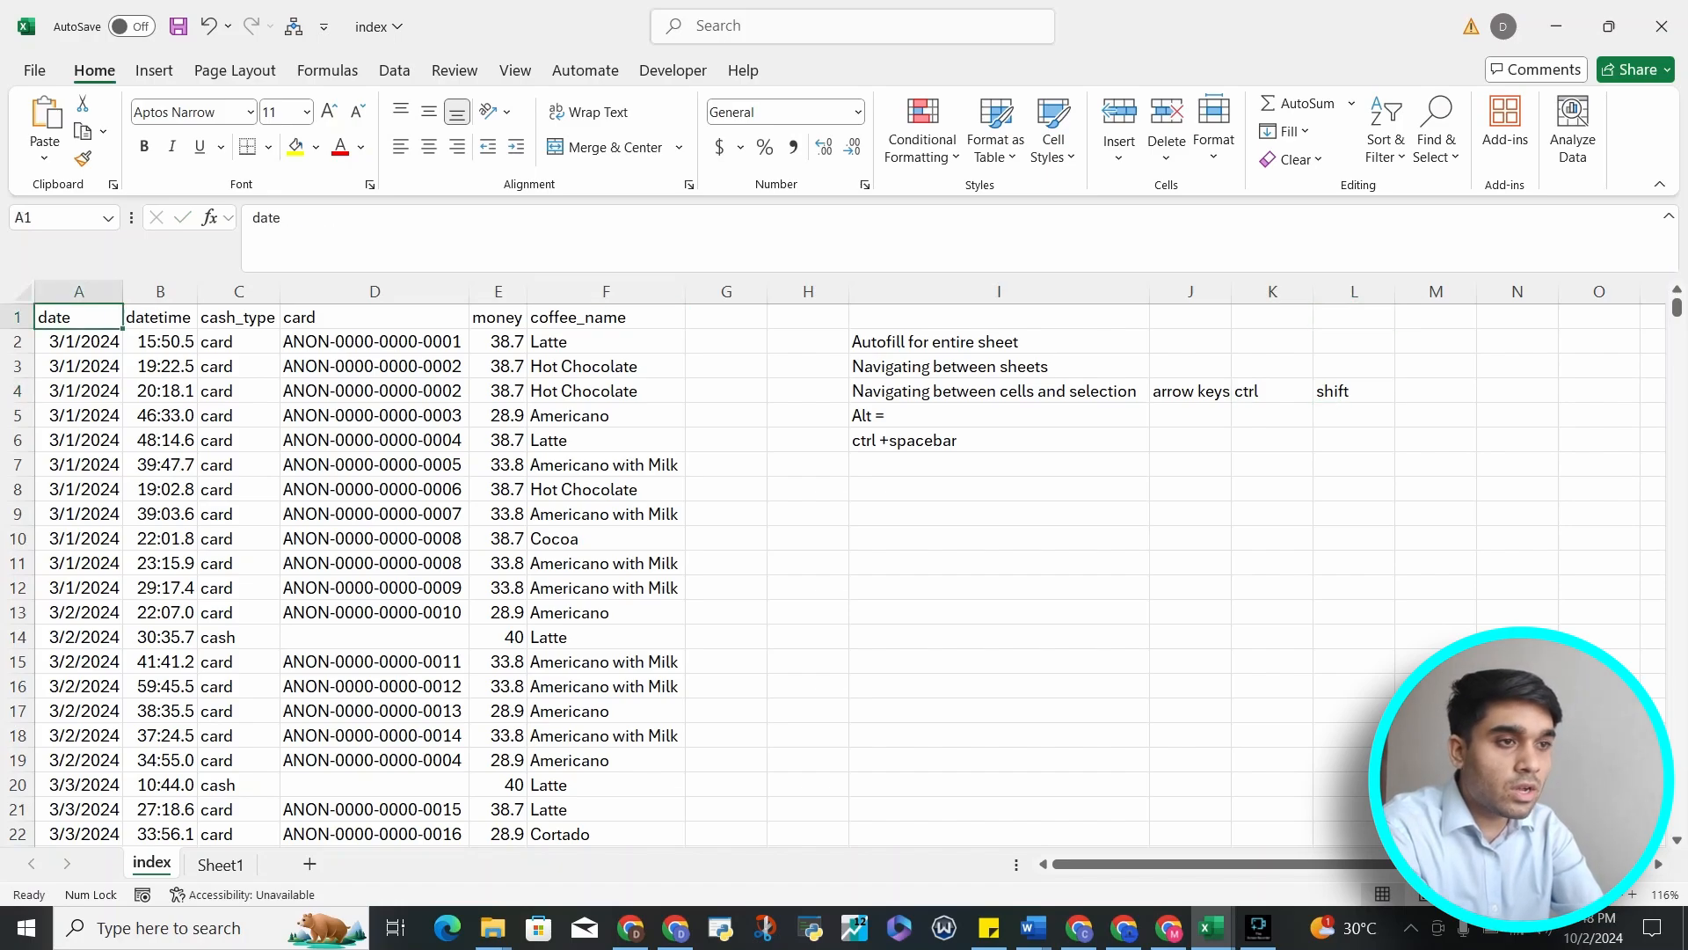
{"action": "key", "text": "ctrl+Down"}
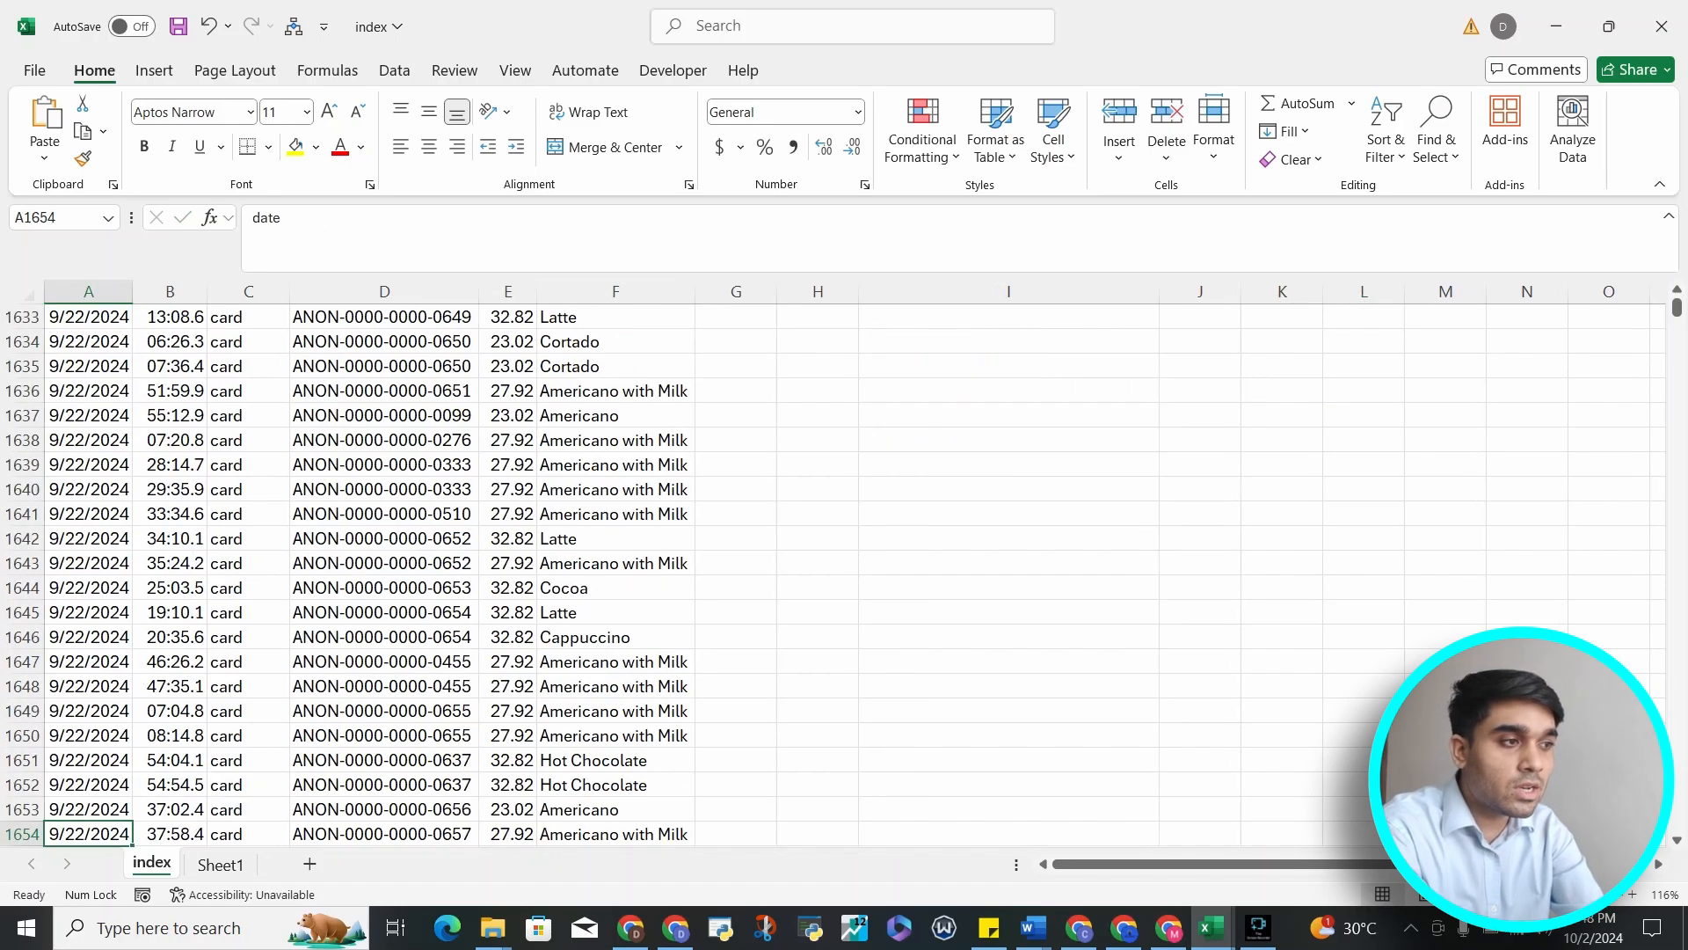
{"action": "key", "text": "ctrl+Up"}
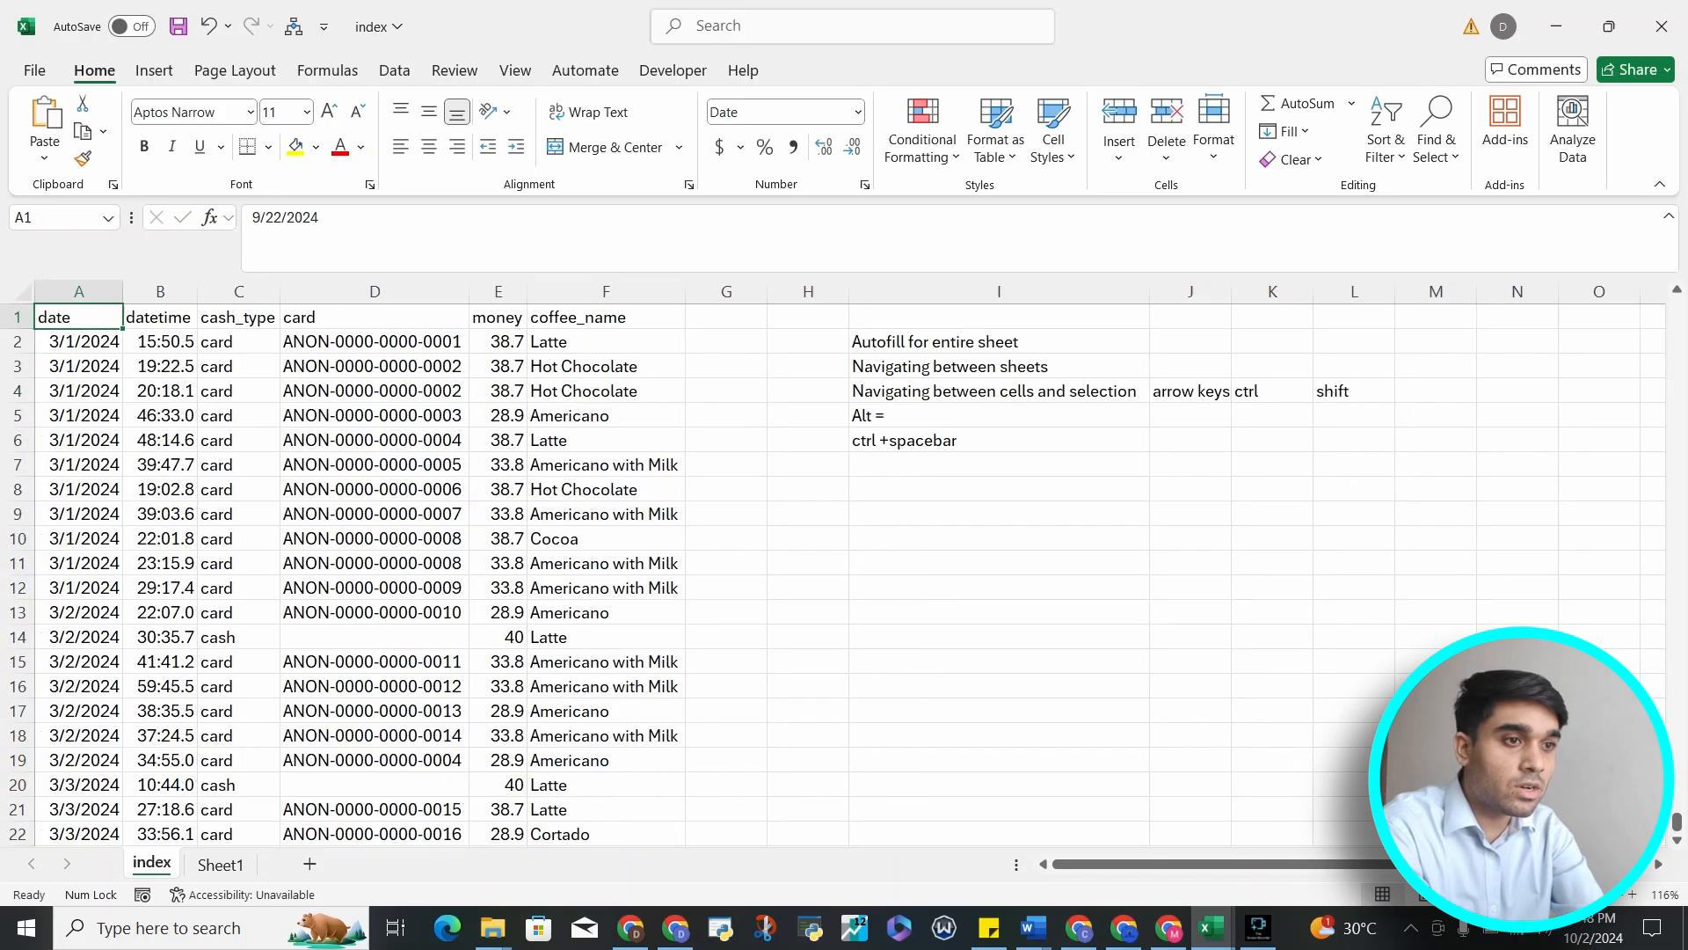
{"action": "key", "text": "ctrl+Down"}
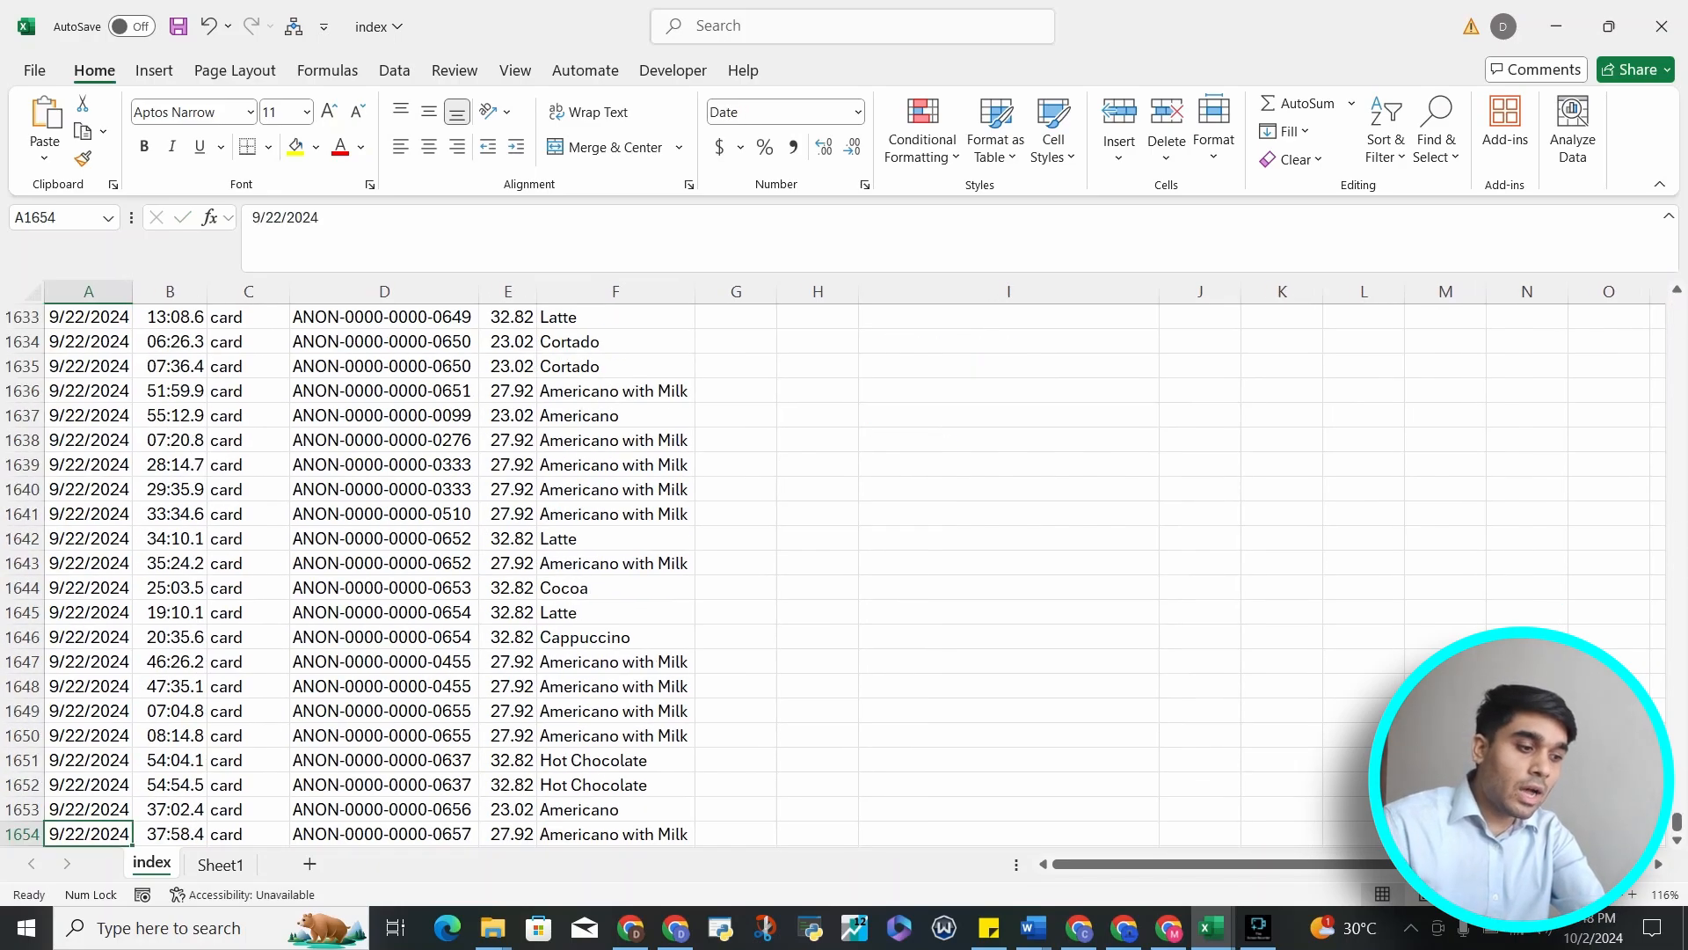
Move up through the date column row by row from the last record, then jump back to the top
{"action": "key", "text": "Up"}
{"action": "key", "text": "Up"}
{"action": "key", "text": "Up"}
{"action": "key", "text": "Up"}
{"action": "key", "text": "Up"}
{"action": "key", "text": "Up"}
{"action": "key", "text": "Up"}
{"action": "key", "text": "Up"}
{"action": "key", "text": "Up"}
{"action": "key", "text": "Up"}
{"action": "key", "text": "Up"}
{"action": "key", "text": "Up"}
{"action": "key", "text": "Up"}
{"action": "key", "text": "Up"}
{"action": "key", "text": "Up"}
{"action": "key", "text": "Up"}
{"action": "key", "text": "Up"}
{"action": "key", "text": "Up"}
{"action": "key", "text": "Up"}
{"action": "key", "text": "Up"}
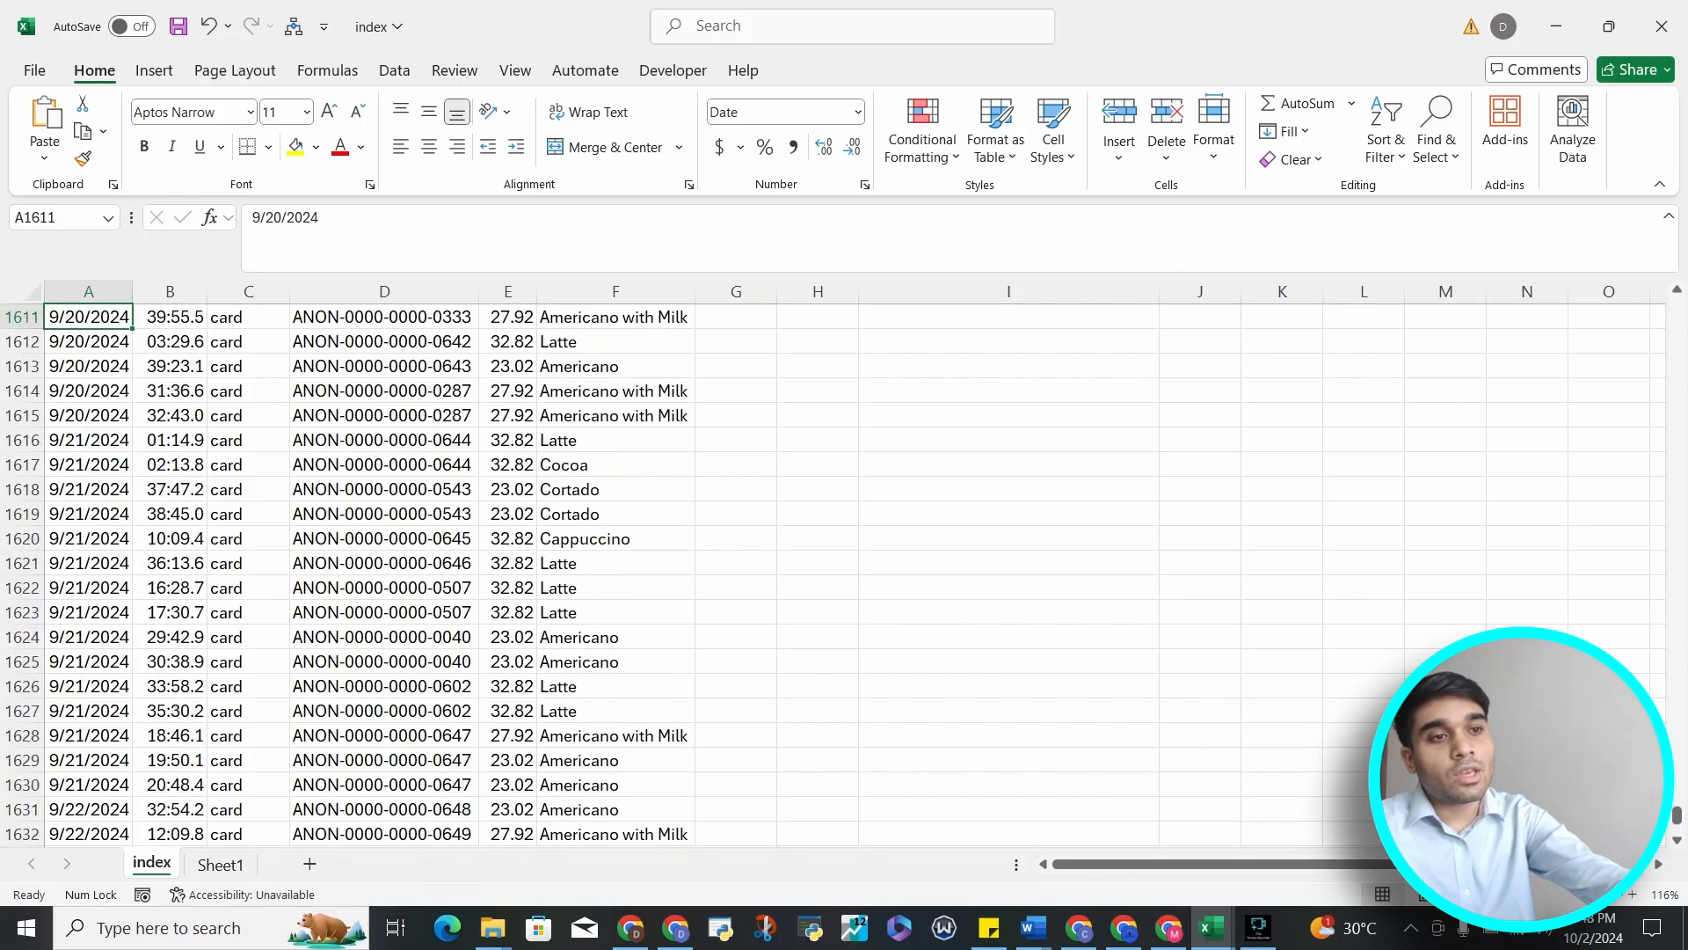
{"action": "key", "text": "Up"}
{"action": "key", "text": "Up"}
{"action": "key", "text": "Up"}
{"action": "key", "text": "Up"}
{"action": "key", "text": "Up"}
{"action": "key", "text": "Up"}
{"action": "key", "text": "Up"}
{"action": "key", "text": "Up"}
{"action": "key", "text": "Up"}
{"action": "key", "text": "Up"}
{"action": "key", "text": "Up"}
{"action": "key", "text": "Up"}
{"action": "key", "text": "Up"}
{"action": "key", "text": "Up"}
{"action": "key", "text": "Up"}
{"action": "key", "text": "Up"}
{"action": "key", "text": "Up"}
{"action": "key", "text": "Up"}
{"action": "key", "text": "Up"}
{"action": "key", "text": "Up"}
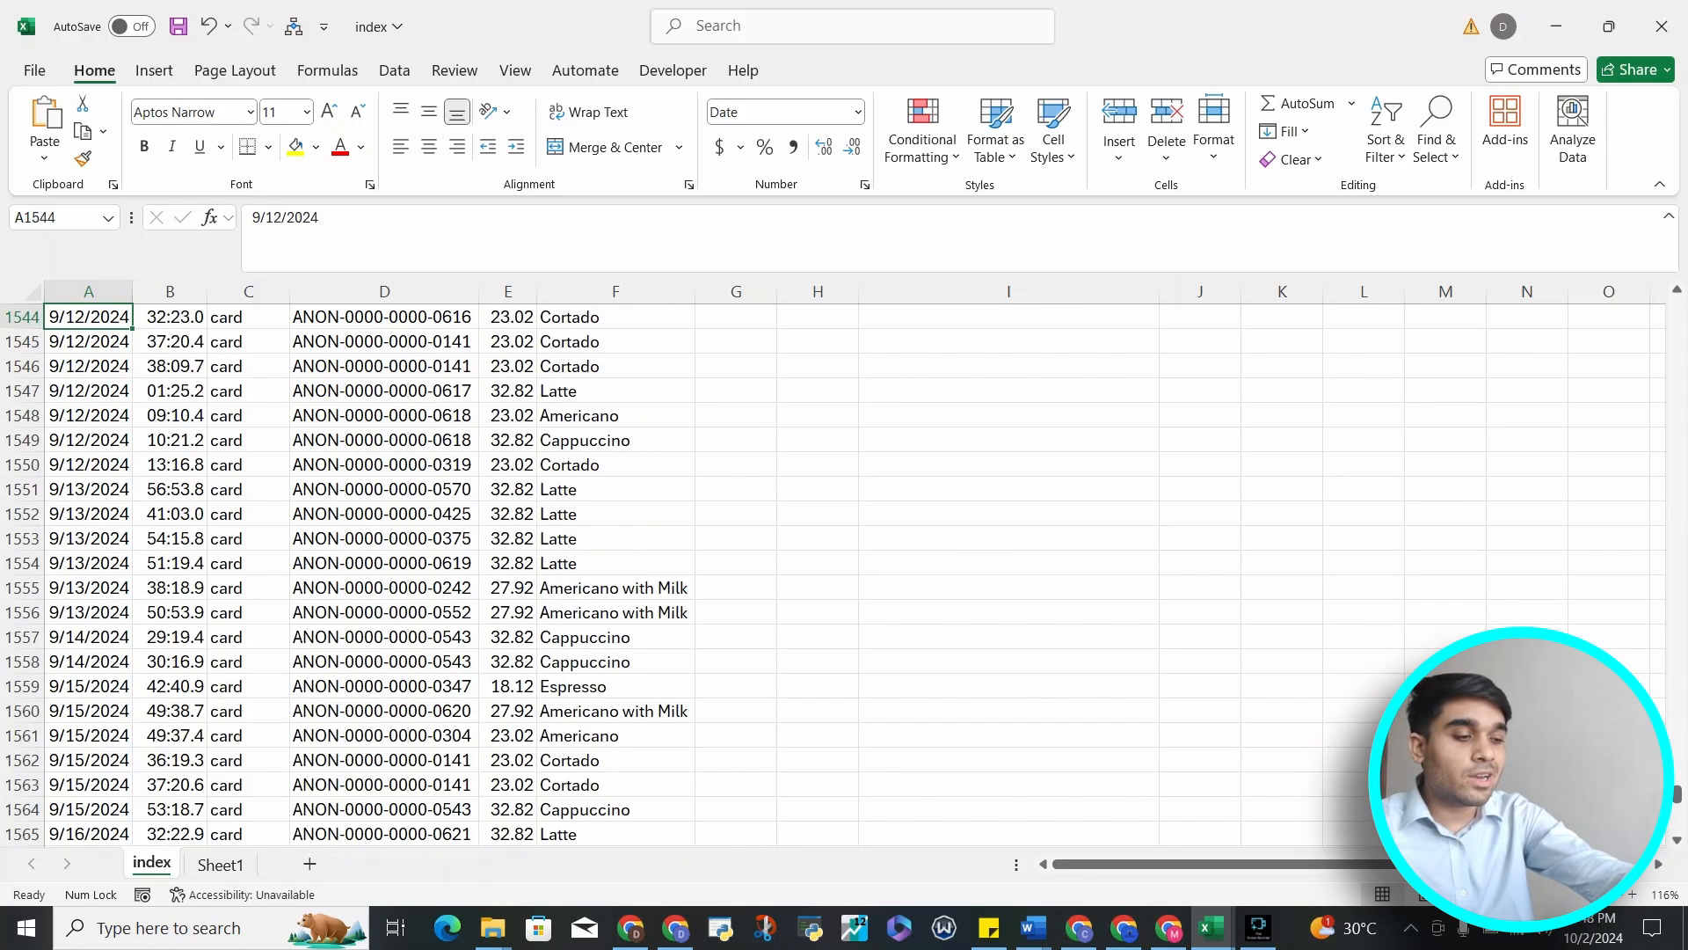
{"action": "key", "text": "Up"}
{"action": "key", "text": "Up"}
{"action": "key", "text": "Up"}
{"action": "key", "text": "Up"}
{"action": "key", "text": "Up"}
{"action": "key", "text": "Up"}
{"action": "key", "text": "Up"}
{"action": "key", "text": "Up"}
{"action": "key", "text": "Up"}
{"action": "key", "text": "Up"}
{"action": "key", "text": "Up"}
{"action": "key", "text": "Up"}
{"action": "key", "text": "Up"}
{"action": "key", "text": "Up"}
{"action": "key", "text": "Up"}
{"action": "key", "text": "Up"}
{"action": "key", "text": "Up"}
{"action": "key", "text": "Up"}
{"action": "key", "text": "Up"}
{"action": "key", "text": "Up"}
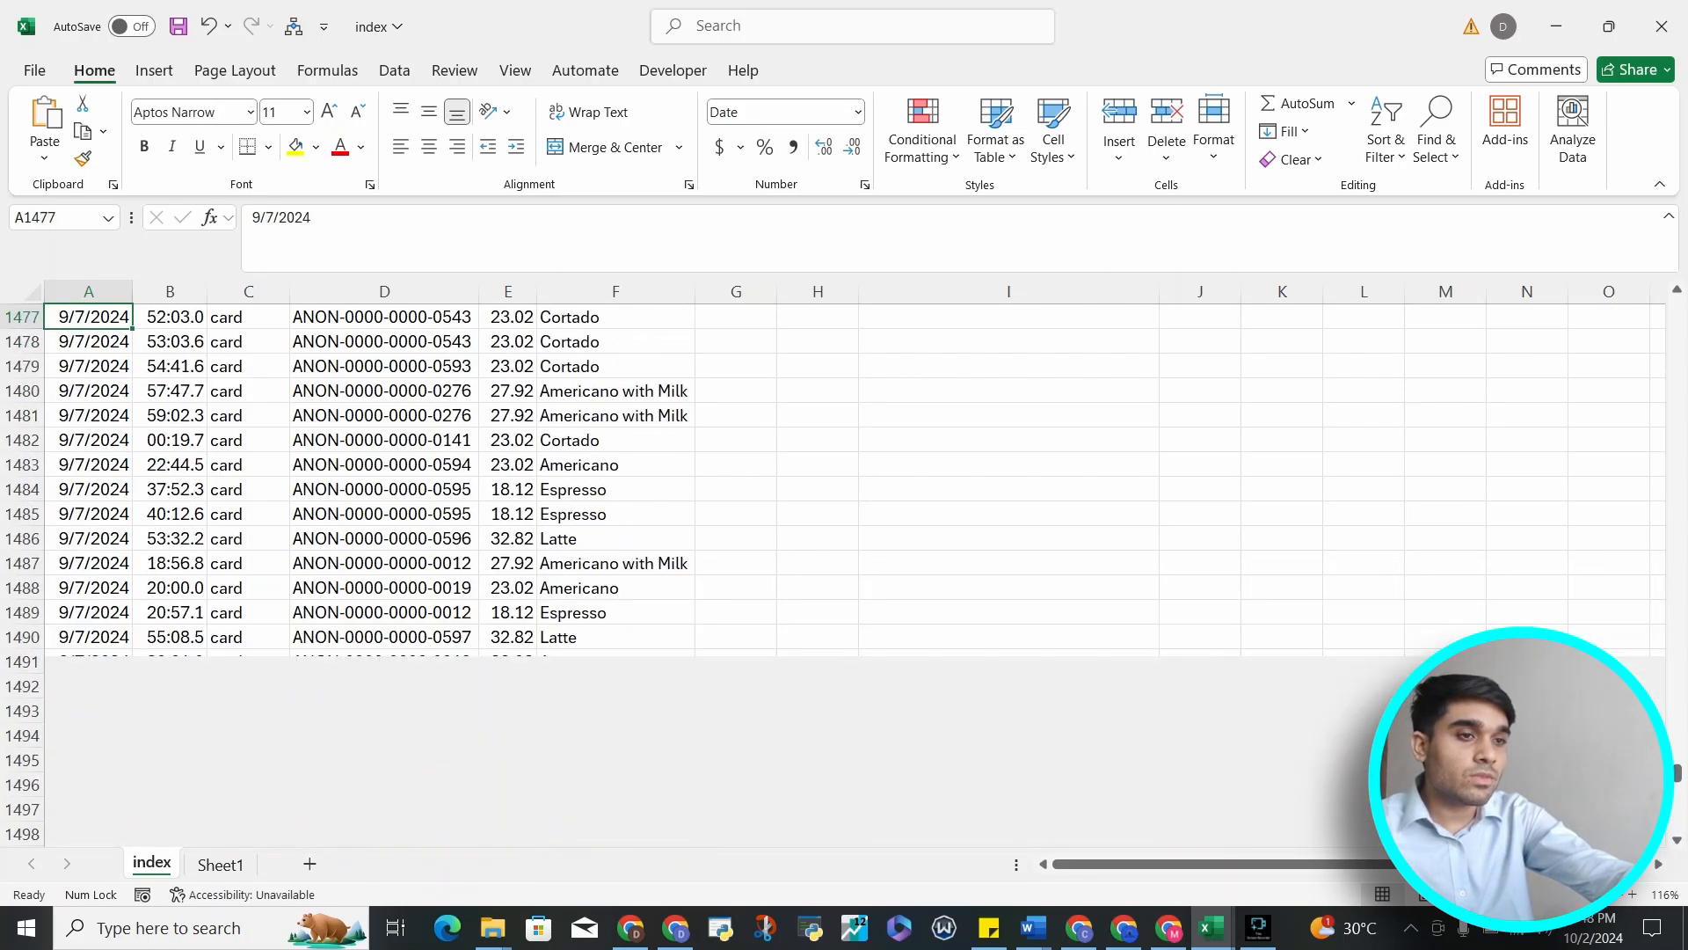
{"action": "key", "text": "Up"}
{"action": "key", "text": "Up"}
{"action": "key", "text": "Up"}
{"action": "key", "text": "Up"}
{"action": "key", "text": "Up"}
{"action": "key", "text": "Up"}
{"action": "key", "text": "Up"}
{"action": "key", "text": "Up"}
{"action": "key", "text": "Up"}
{"action": "key", "text": "Up"}
{"action": "key", "text": "Up"}
{"action": "key", "text": "Up"}
{"action": "key", "text": "Up"}
{"action": "key", "text": "Up"}
{"action": "key", "text": "Up"}
{"action": "key", "text": "Up"}
{"action": "key", "text": "Up"}
{"action": "key", "text": "Up"}
{"action": "key", "text": "Up"}
{"action": "key", "text": "Up"}
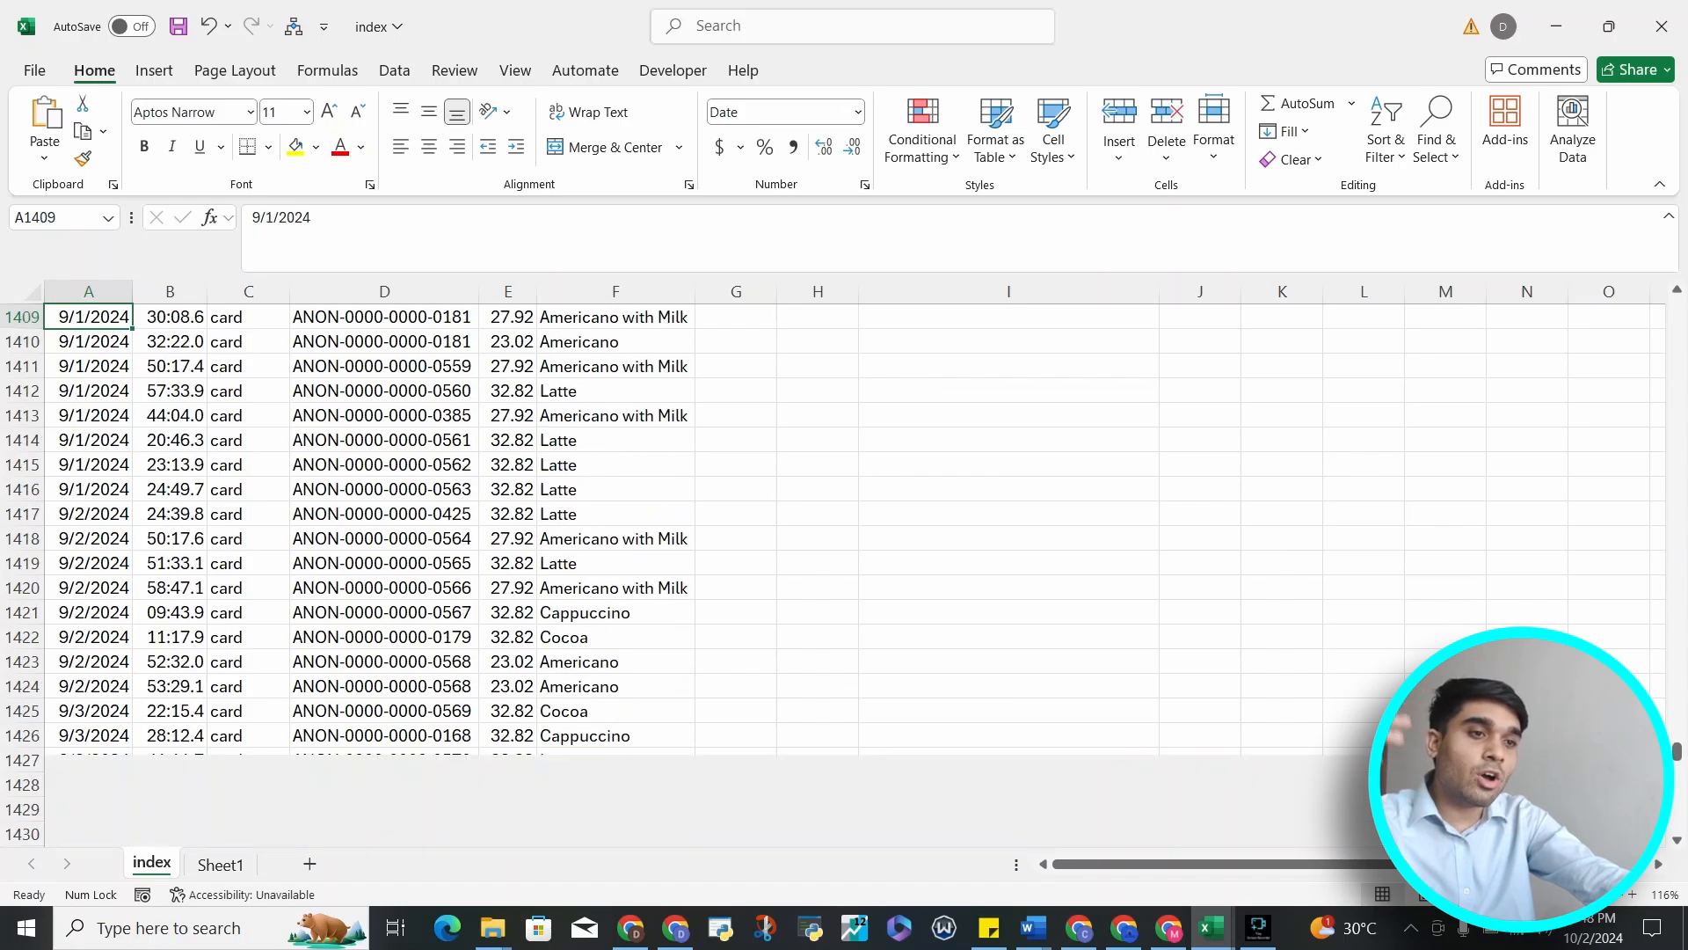
{"action": "key", "text": "Up"}
{"action": "key", "text": "Up"}
{"action": "key", "text": "Up"}
{"action": "key", "text": "Up"}
{"action": "key", "text": "Up"}
{"action": "key", "text": "Up"}
{"action": "key", "text": "Up"}
{"action": "key", "text": "Up"}
{"action": "key", "text": "Up"}
{"action": "key", "text": "Up"}
{"action": "key", "text": "Up"}
{"action": "key", "text": "Up"}
{"action": "key", "text": "Up"}
{"action": "key", "text": "Up"}
{"action": "key", "text": "Up"}
{"action": "key", "text": "Up"}
{"action": "key", "text": "Up"}
{"action": "key", "text": "Up"}
{"action": "key", "text": "Up"}
{"action": "key", "text": "Up"}
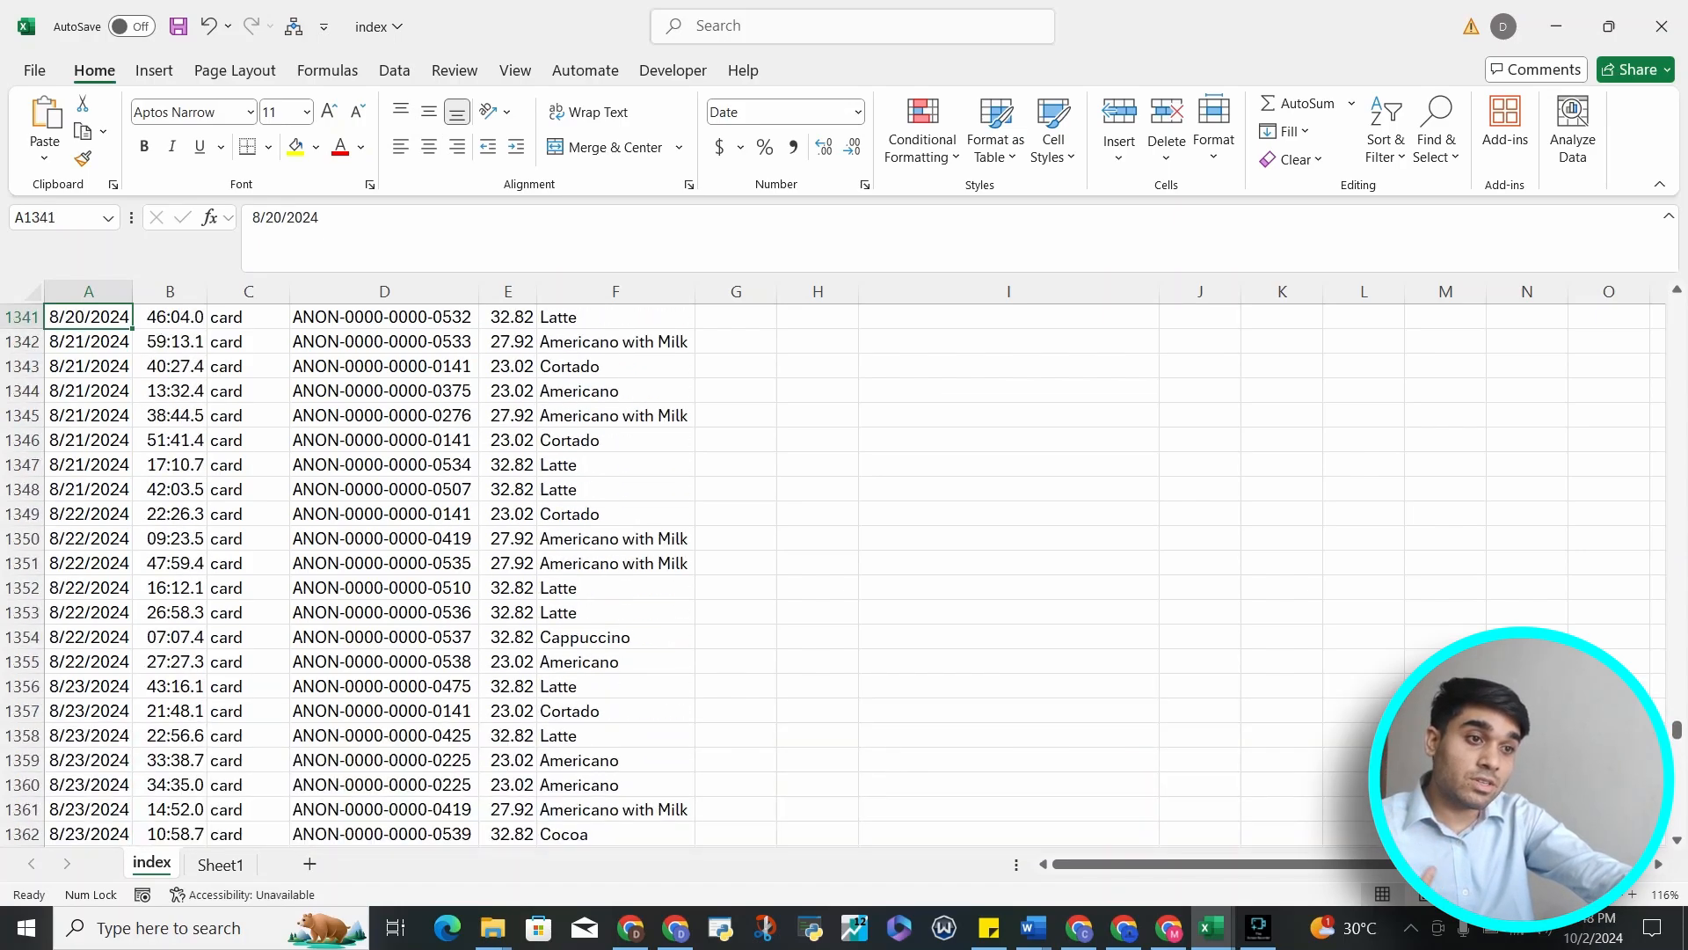
{"action": "key", "text": "Up"}
{"action": "key", "text": "Up"}
{"action": "key", "text": "Up"}
{"action": "key", "text": "Up"}
{"action": "key", "text": "Up"}
{"action": "key", "text": "Up"}
{"action": "key", "text": "Up"}
{"action": "key", "text": "Up"}
{"action": "key", "text": "Up"}
{"action": "key", "text": "Up"}
{"action": "key", "text": "Up"}
{"action": "key", "text": "Up"}
{"action": "key", "text": "Up"}
{"action": "key", "text": "Up"}
{"action": "key", "text": "Up"}
{"action": "key", "text": "Up"}
{"action": "key", "text": "Up"}
{"action": "key", "text": "Up"}
{"action": "key", "text": "Up"}
{"action": "key", "text": "Up"}
{"action": "key", "text": "ctrl+Up"}
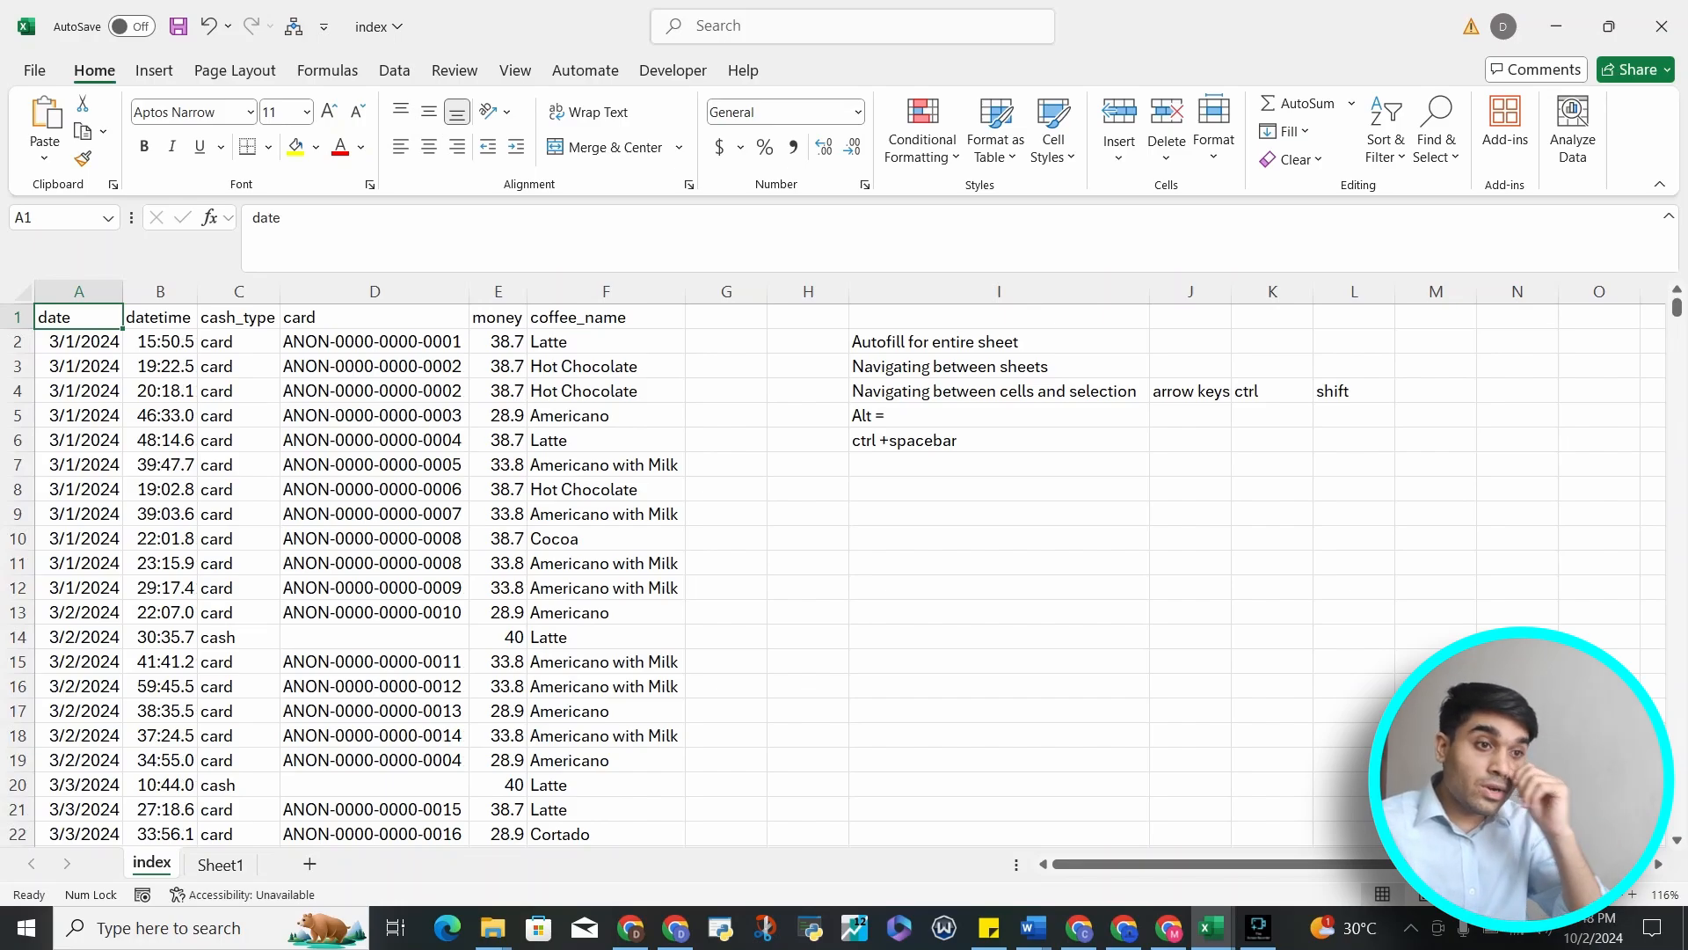
Scroll through the records, select a mid-sheet date cell and jump to the row's and column's data edges
{"action": "scroll", "coordinate": [792, 572], "scroll_direction": "down", "scroll_amount": 20}
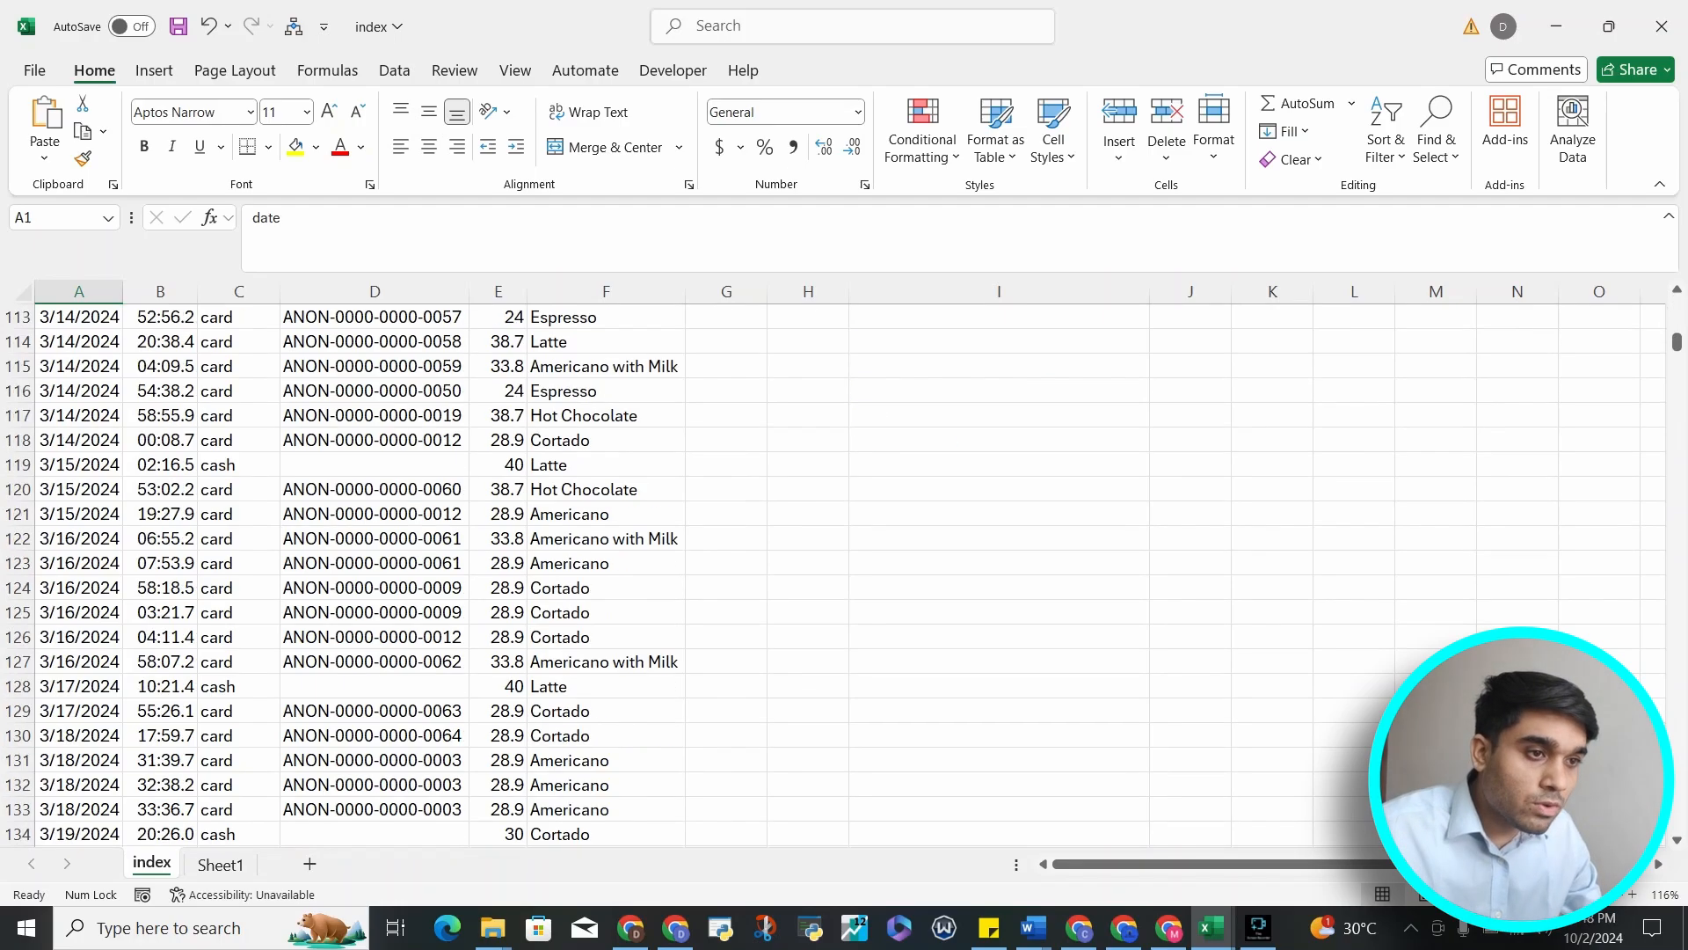
{"action": "scroll", "coordinate": [791, 572], "scroll_direction": "down", "scroll_amount": 20}
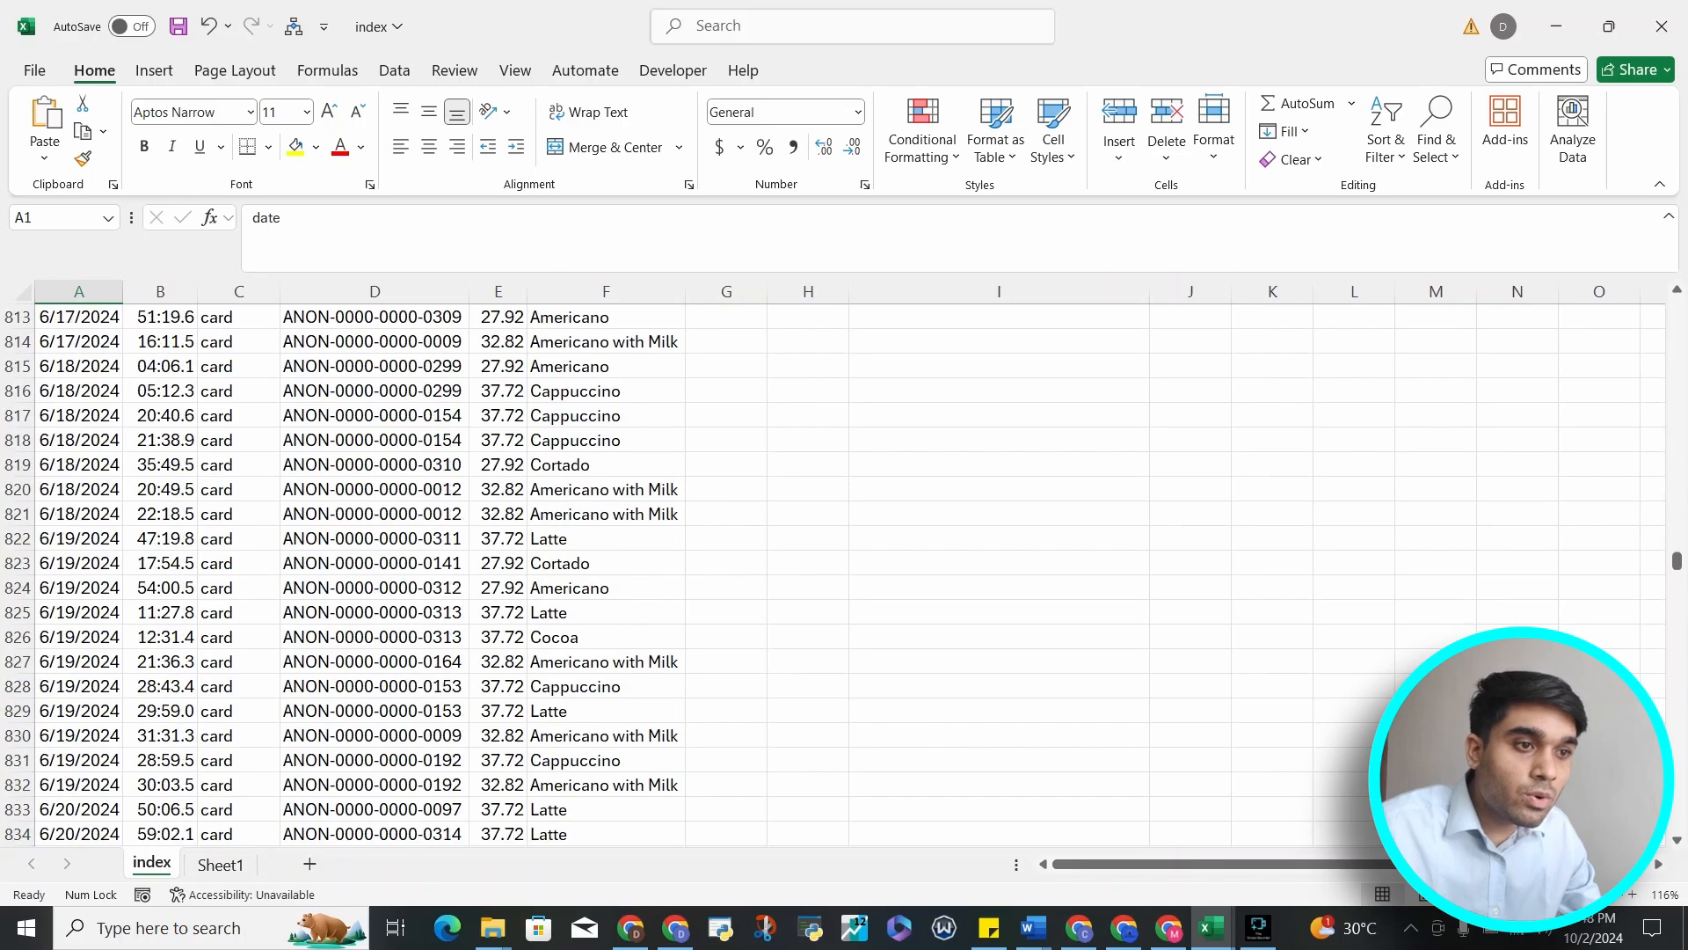
{"action": "scroll", "coordinate": [792, 572], "scroll_direction": "down", "scroll_amount": 20}
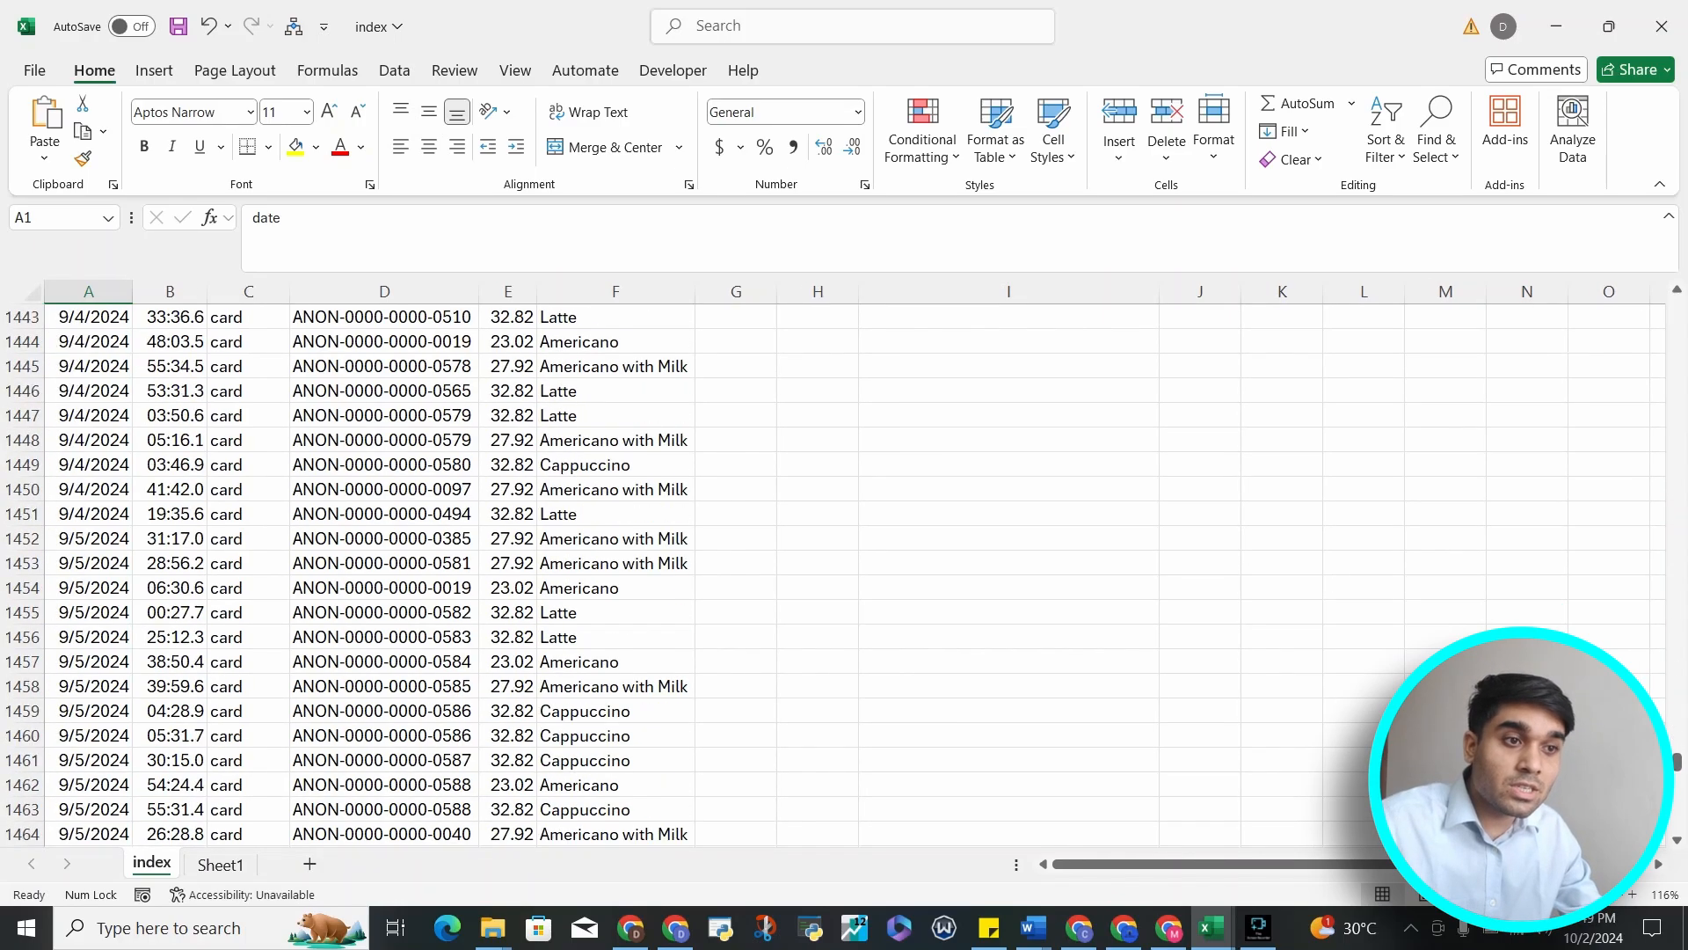
{"action": "scroll", "coordinate": [791, 572], "scroll_direction": "up", "scroll_amount": 20}
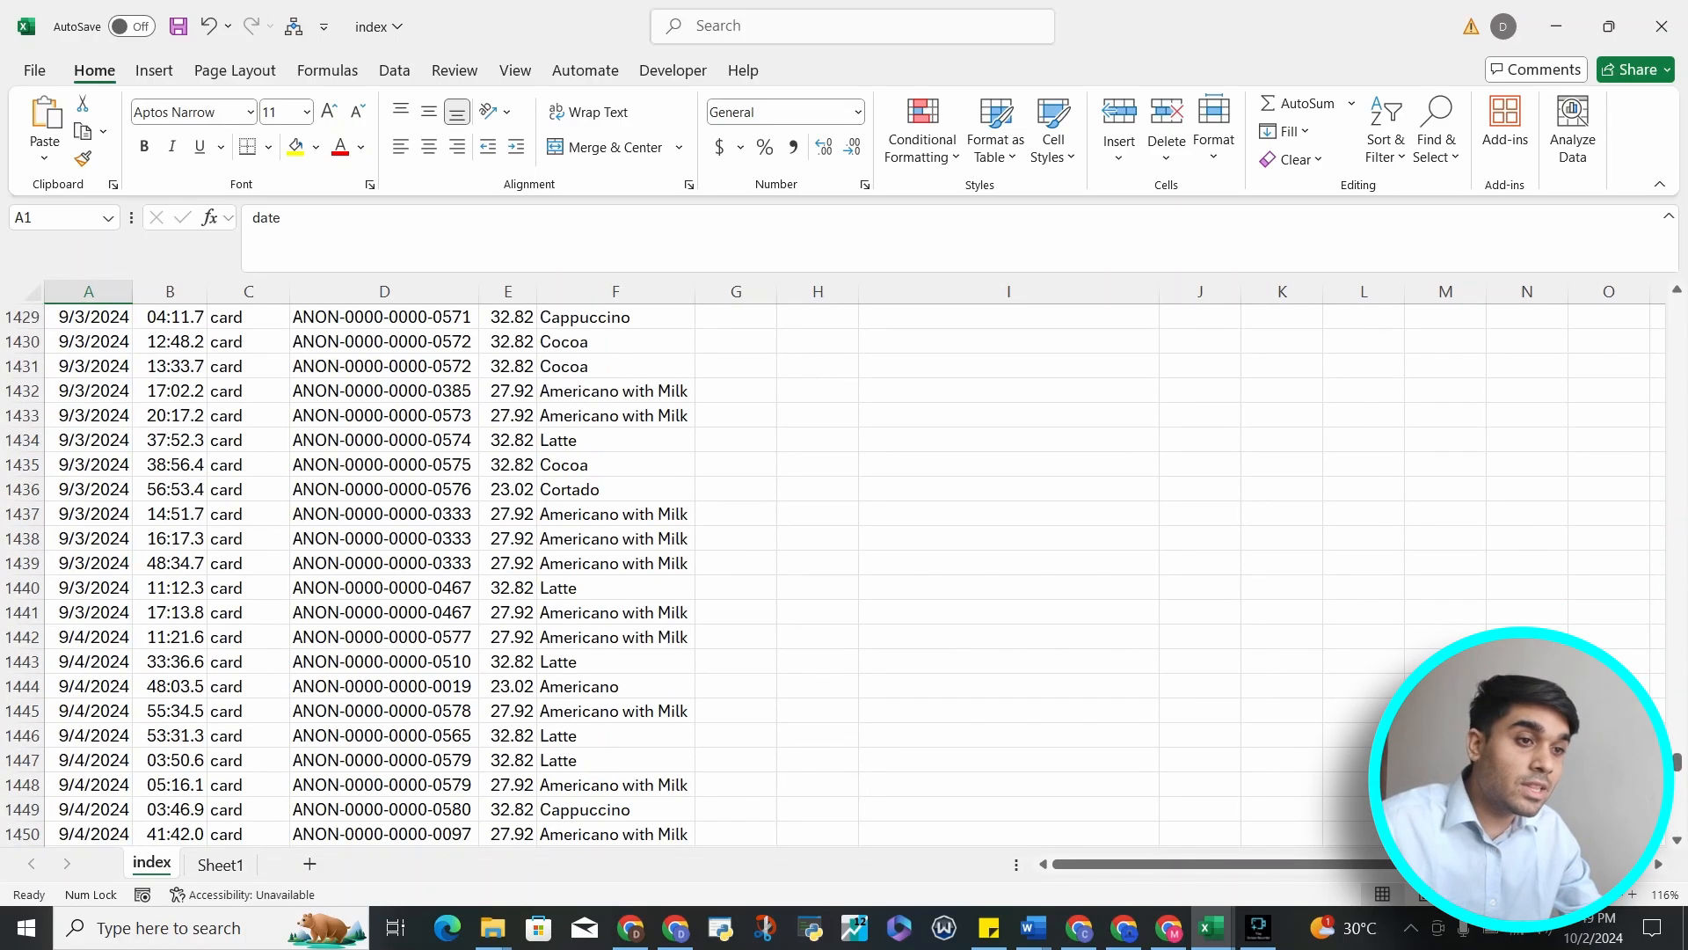
{"action": "left_click", "coordinate": [88, 440]}
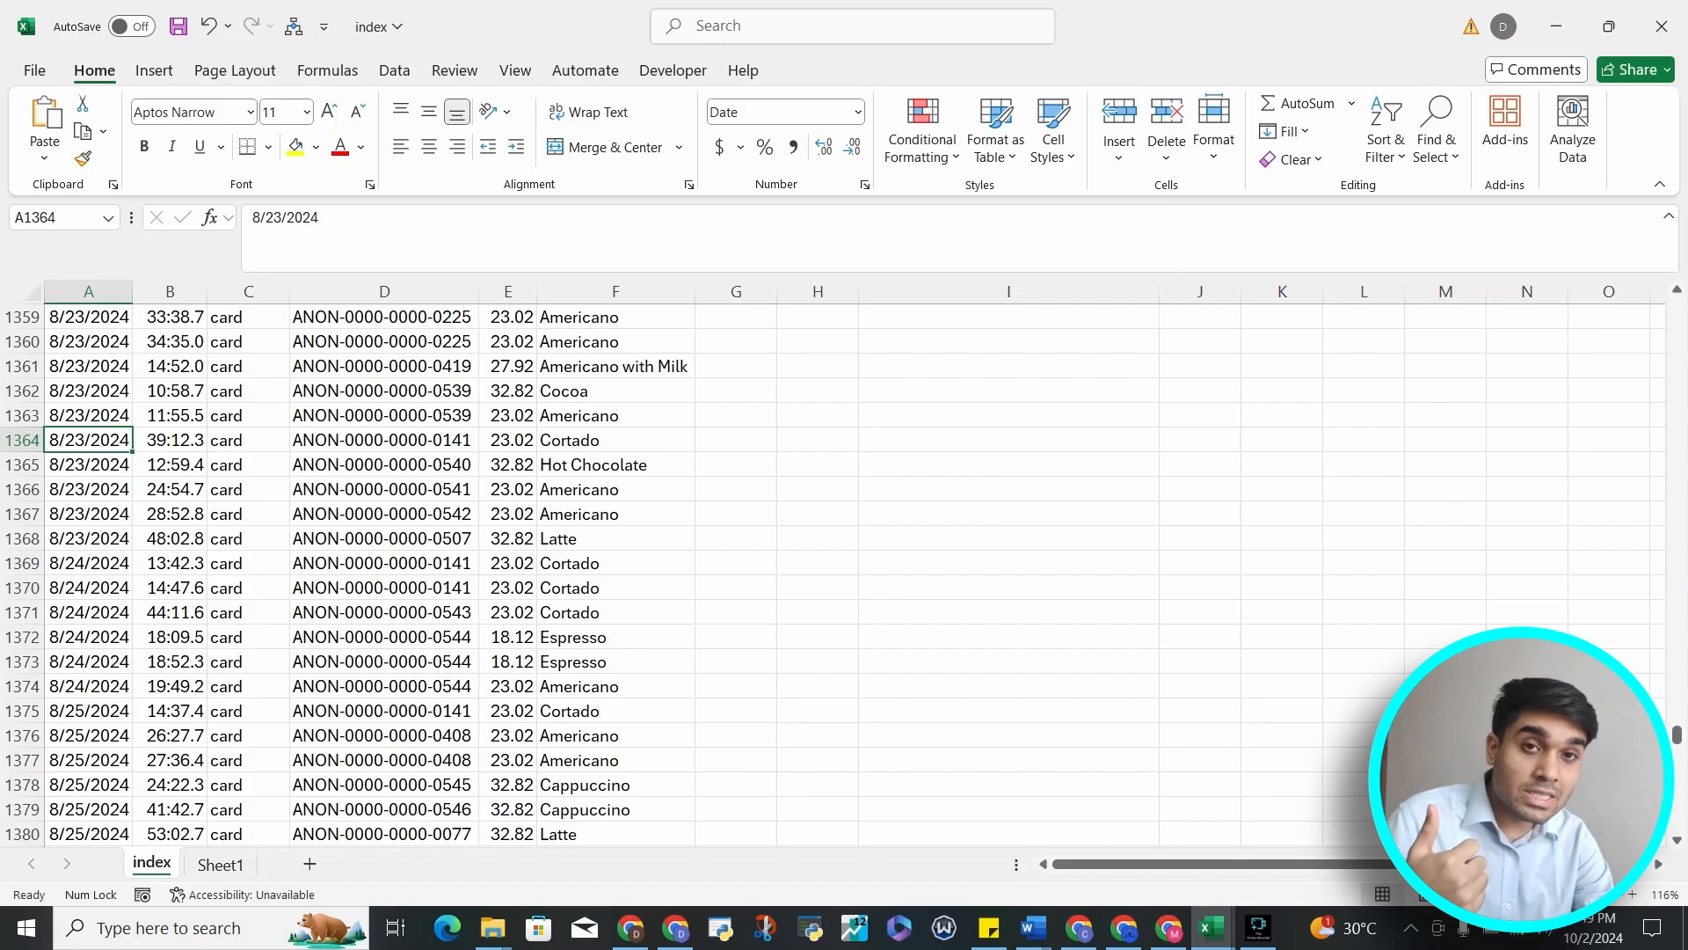
{"action": "key", "text": "ctrl+Right"}
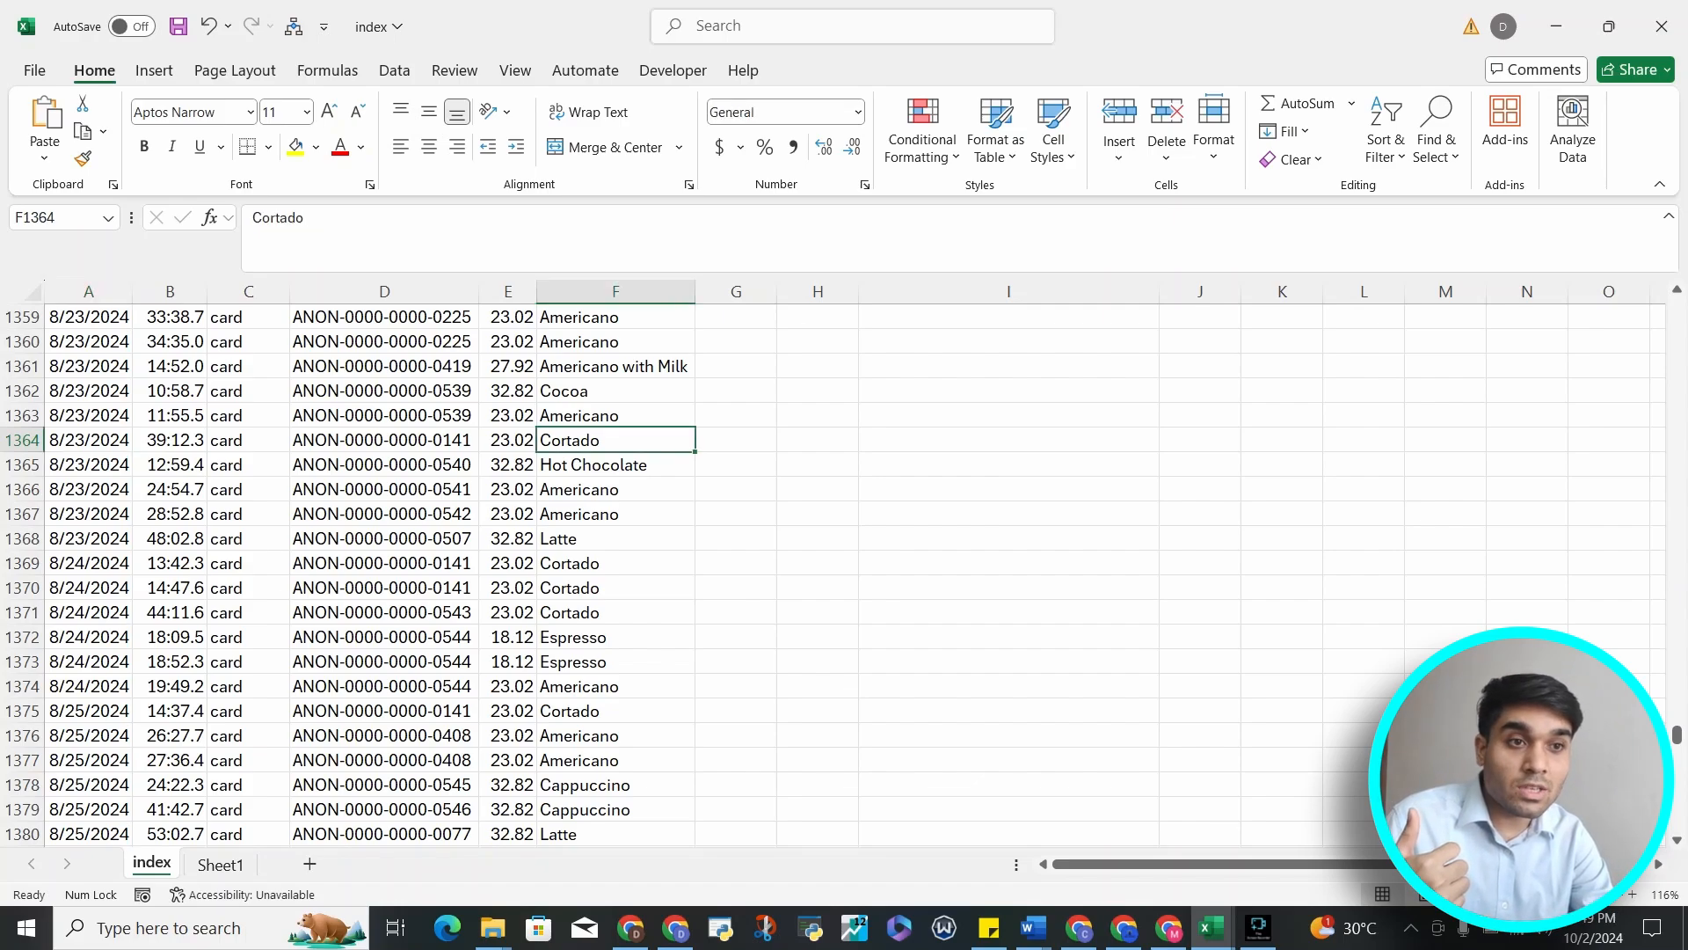
{"action": "key", "text": "ctrl+Left"}
{"action": "key", "text": "ctrl+Right"}
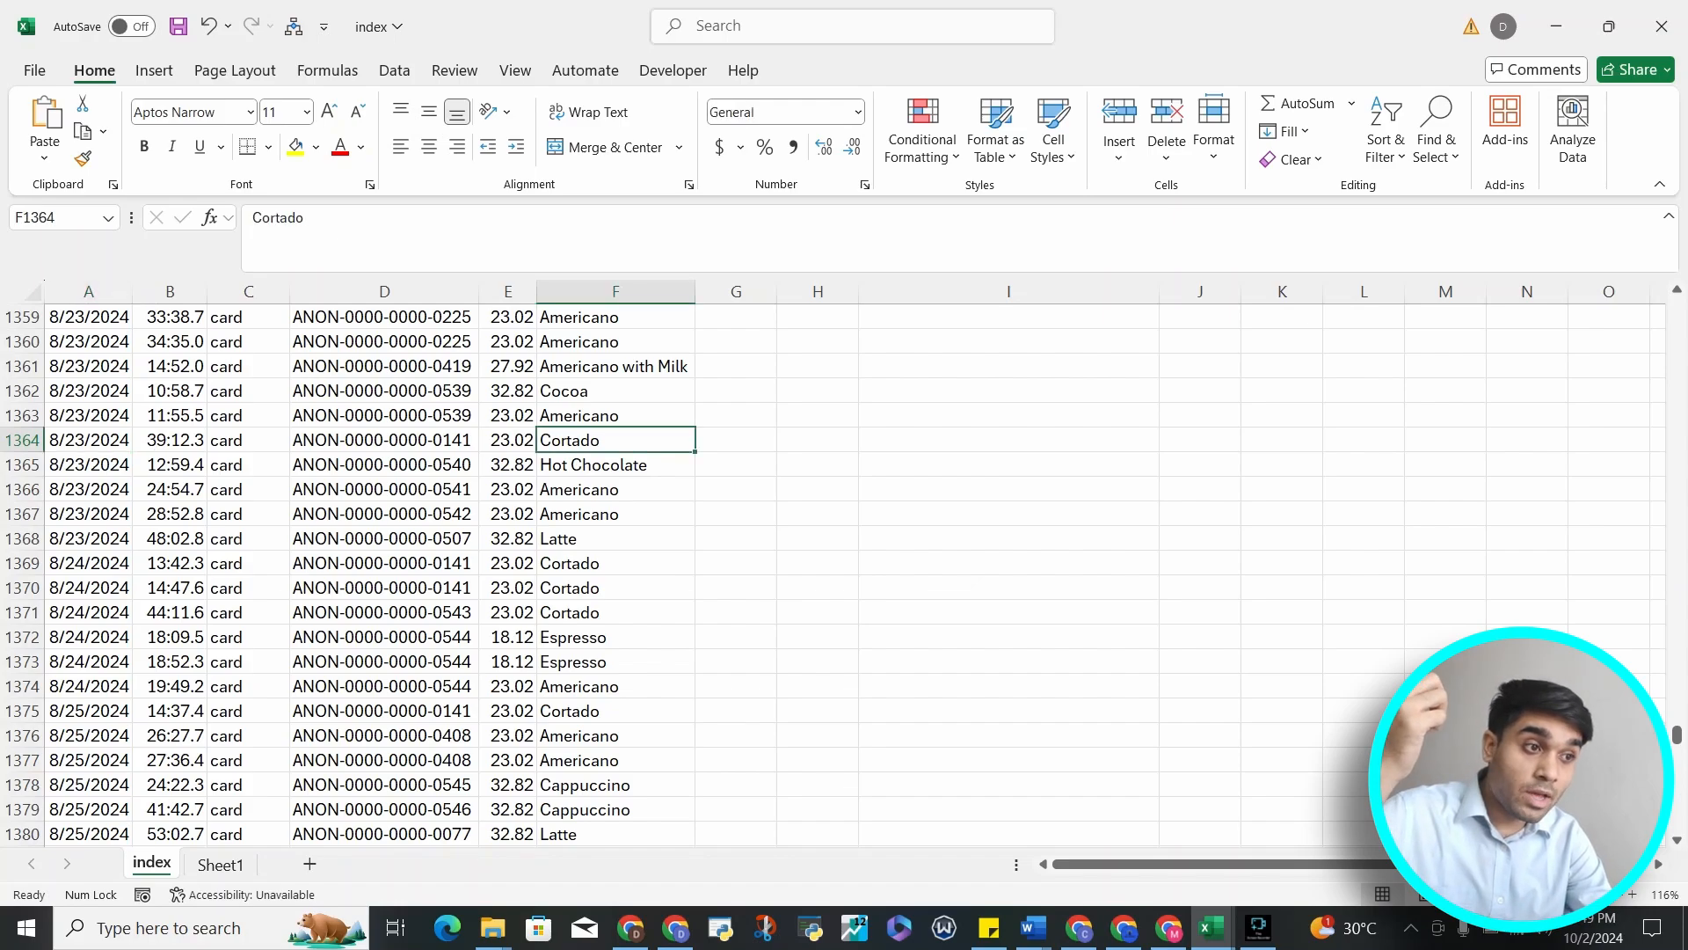
{"action": "key", "text": "ctrl+Up"}
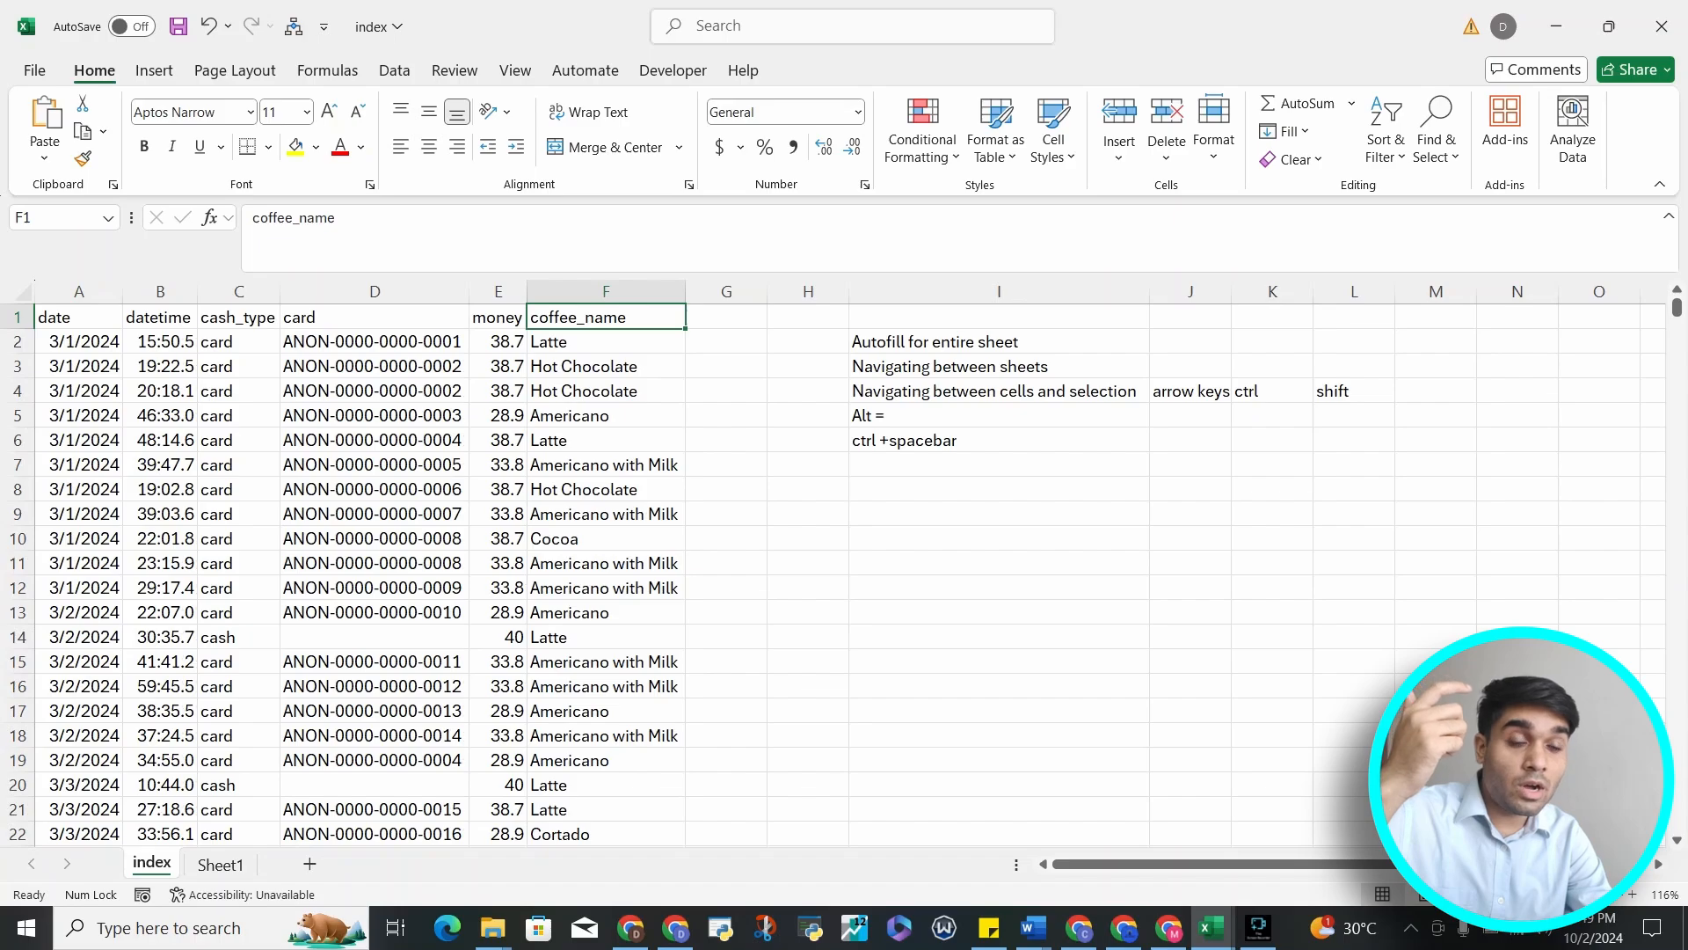
{"action": "key", "text": "ctrl+Down"}
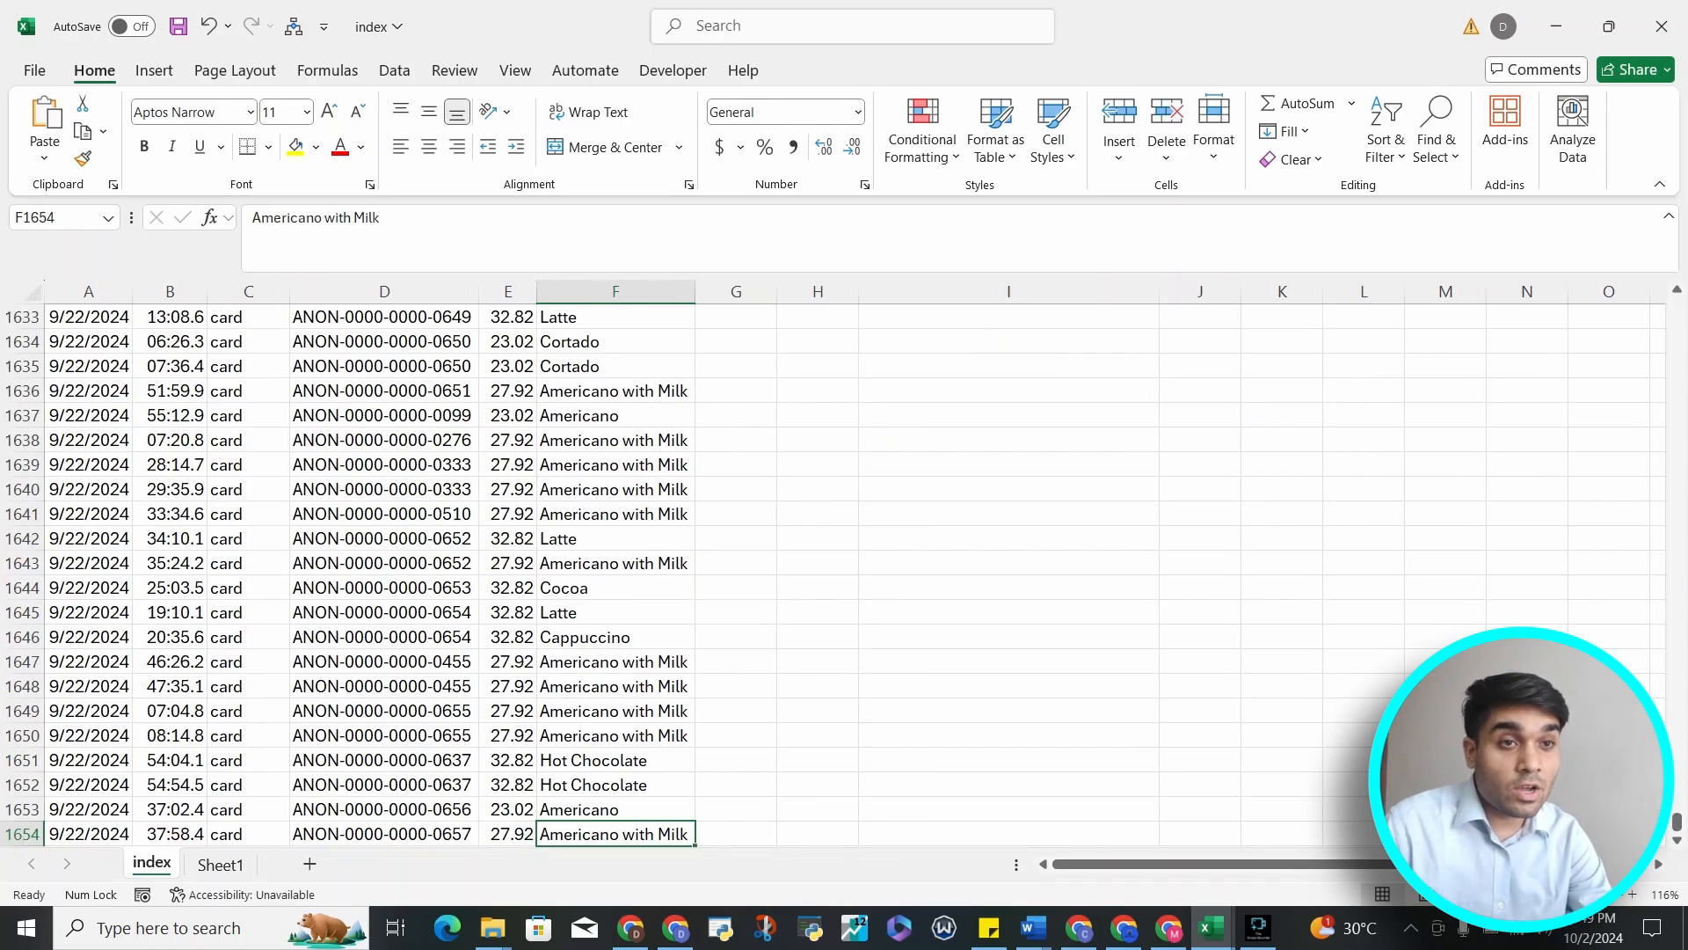
{"action": "scroll", "coordinate": [845, 572], "scroll_direction": "down", "scroll_amount": 3}
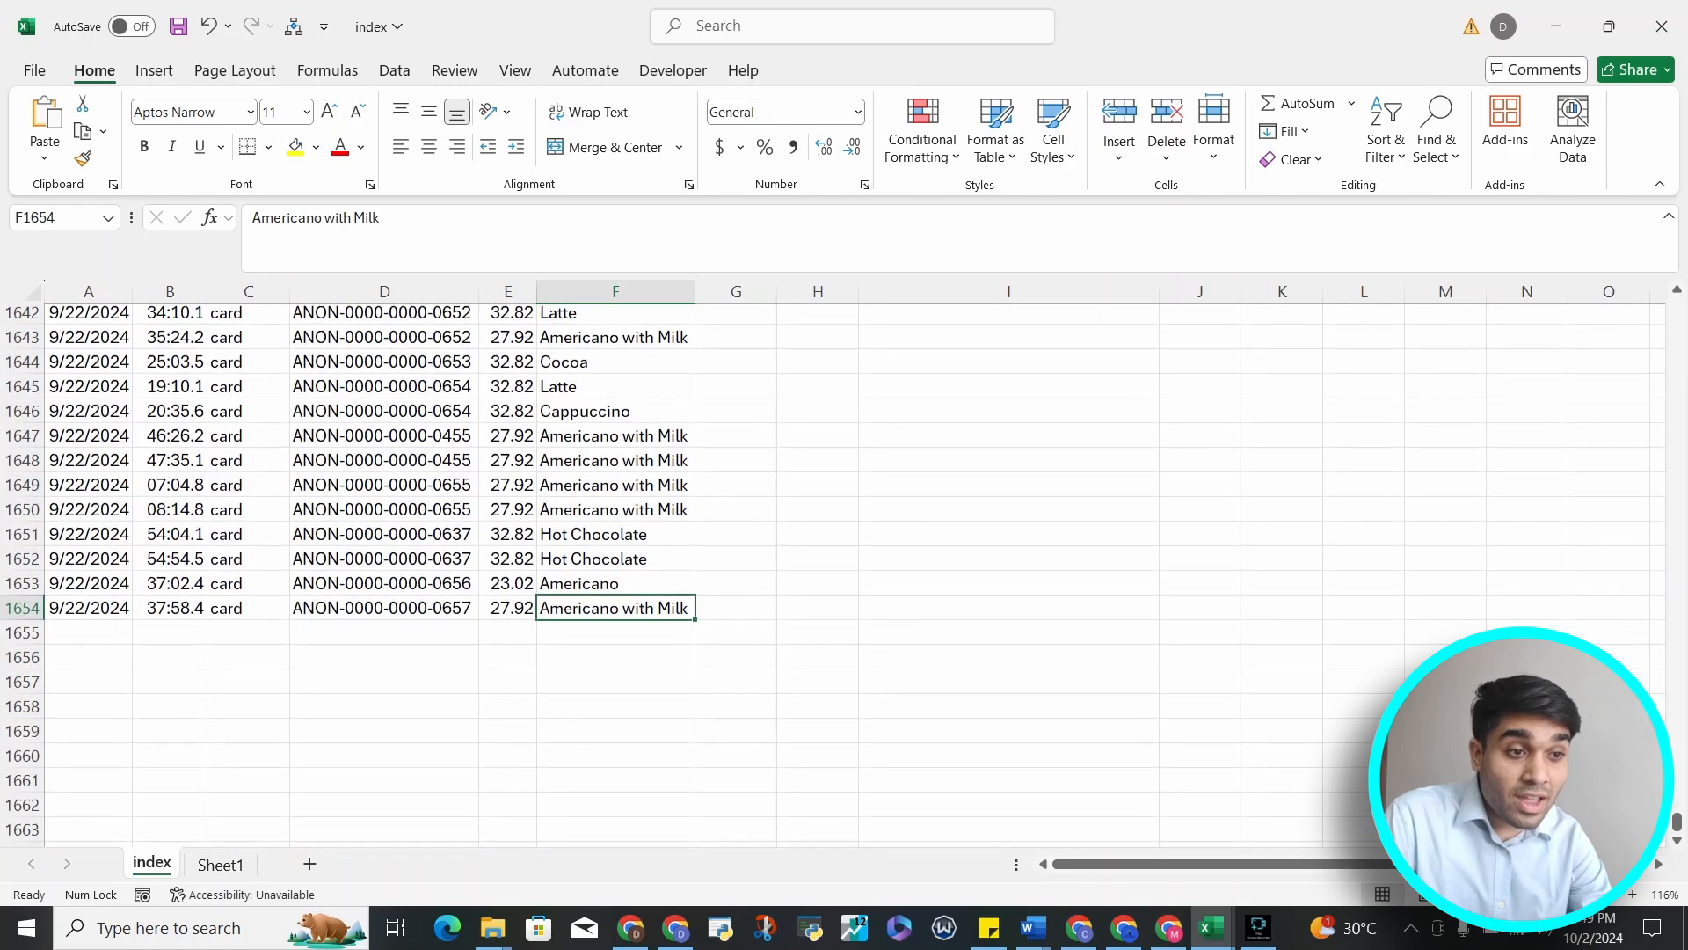
{"action": "key", "text": "ctrl+n"}
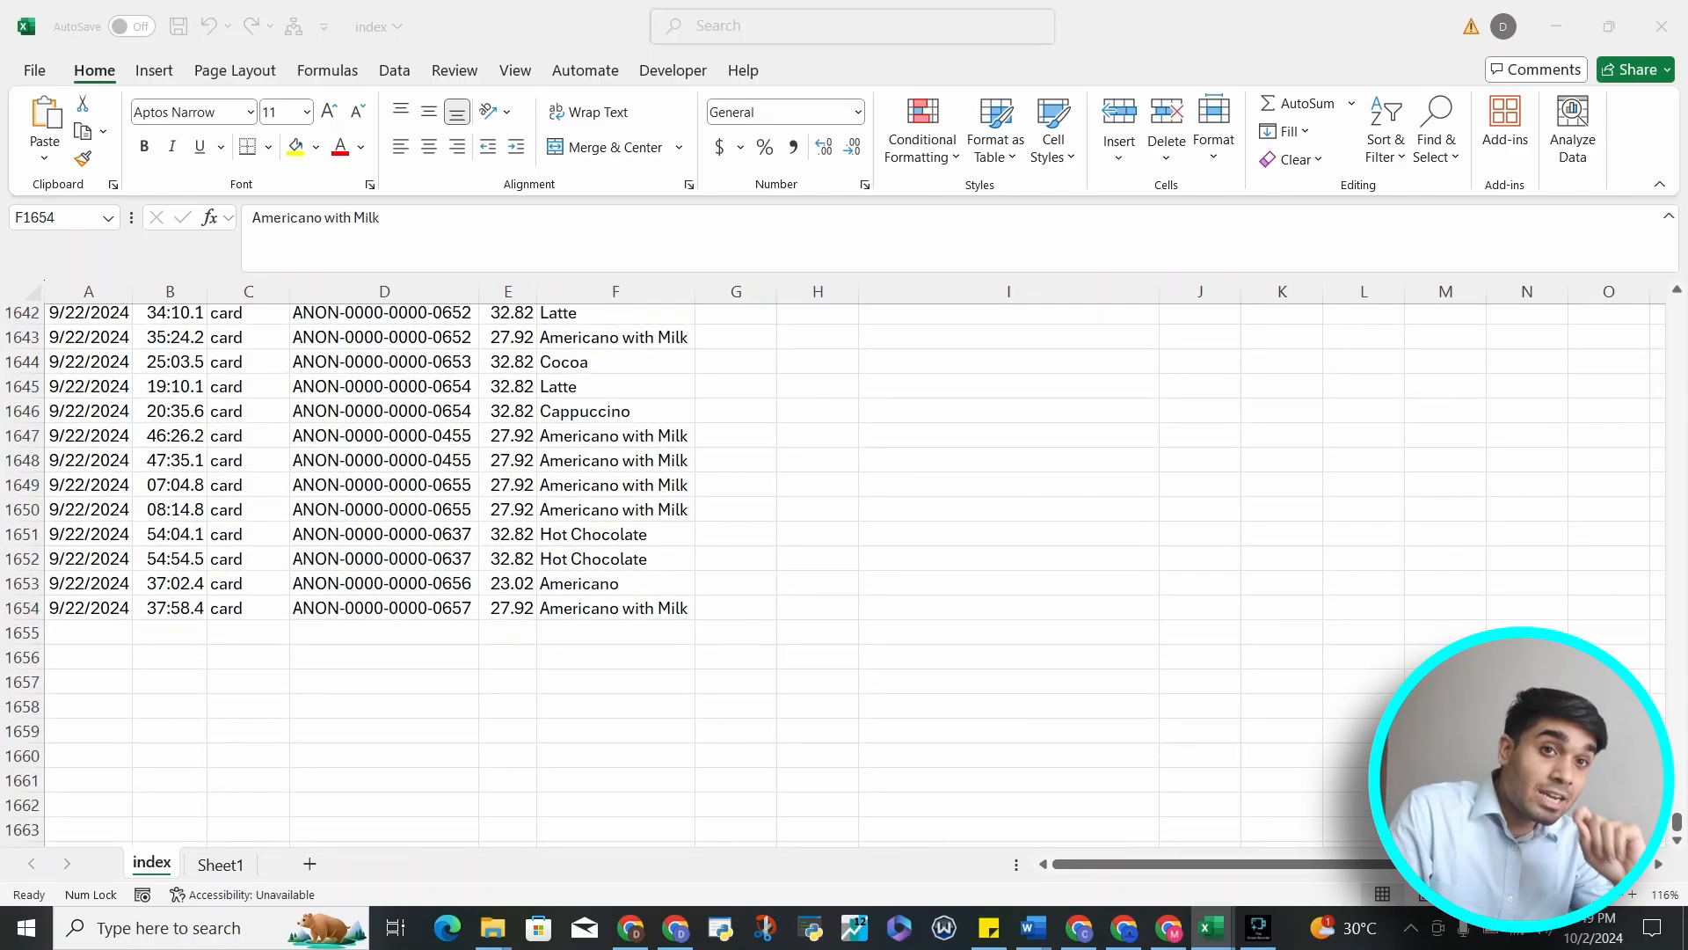
{"action": "key", "text": "alt+Tab"}
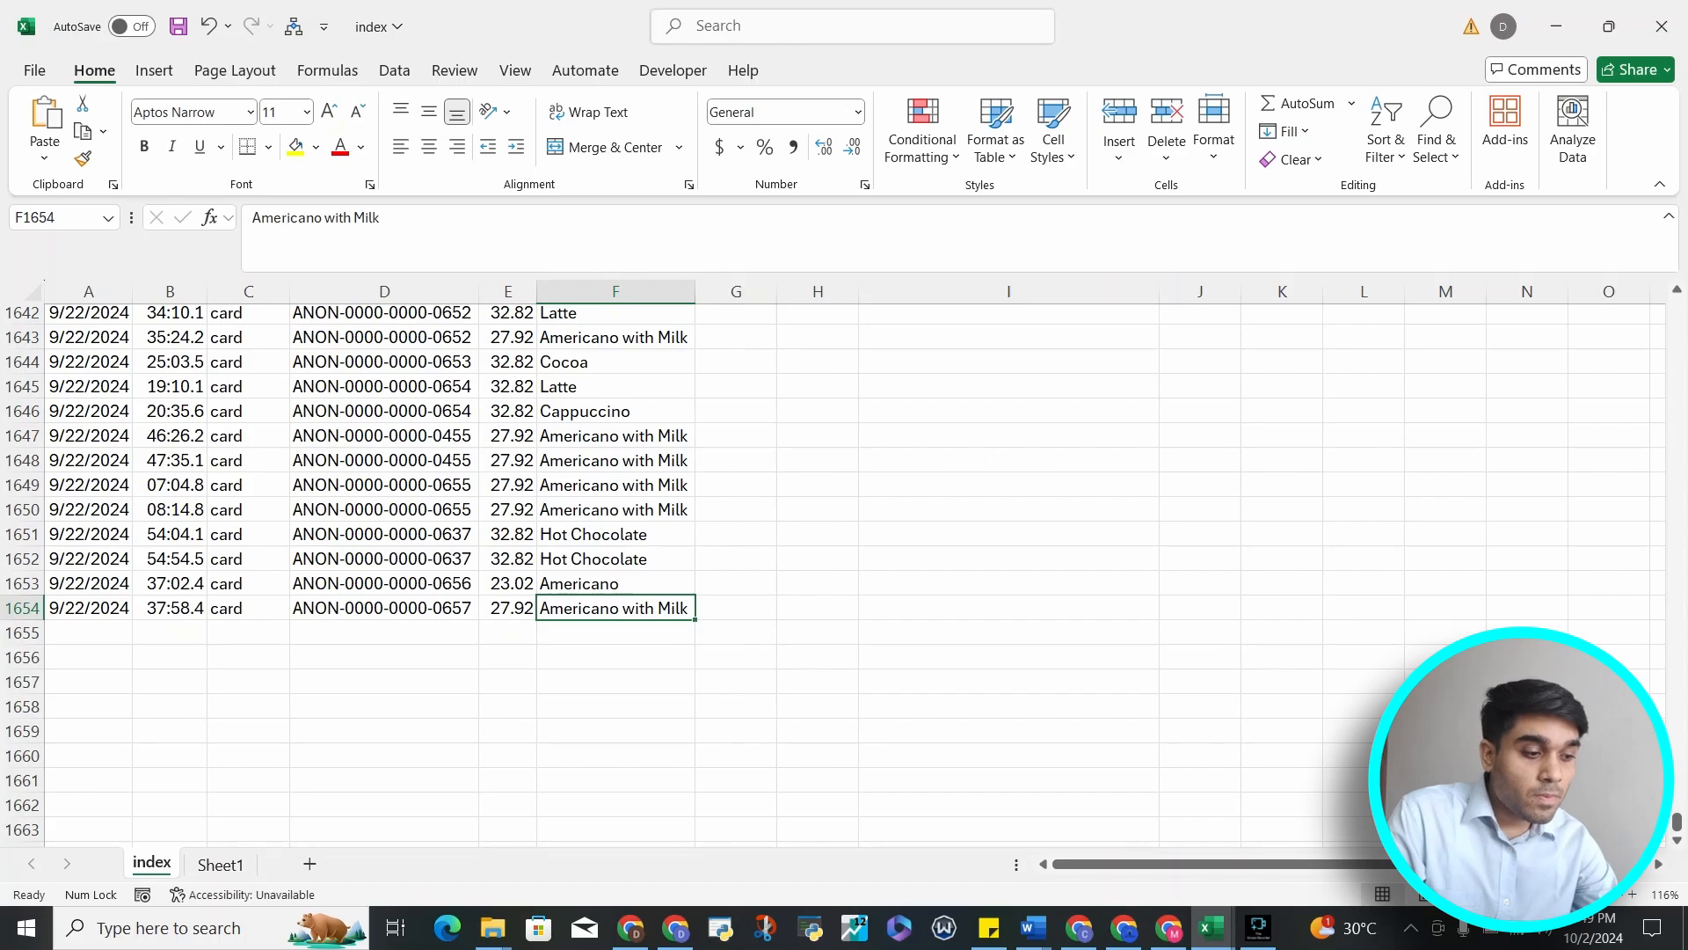
Move up the coffee_name column, jump to the sheet's last row and back to the final record
{"action": "key", "text": "Up"}
{"action": "key", "text": "Up"}
{"action": "key", "text": "Up"}
{"action": "key", "text": "Up"}
{"action": "key", "text": "Up"}
{"action": "key", "text": "ctrl+Down"}
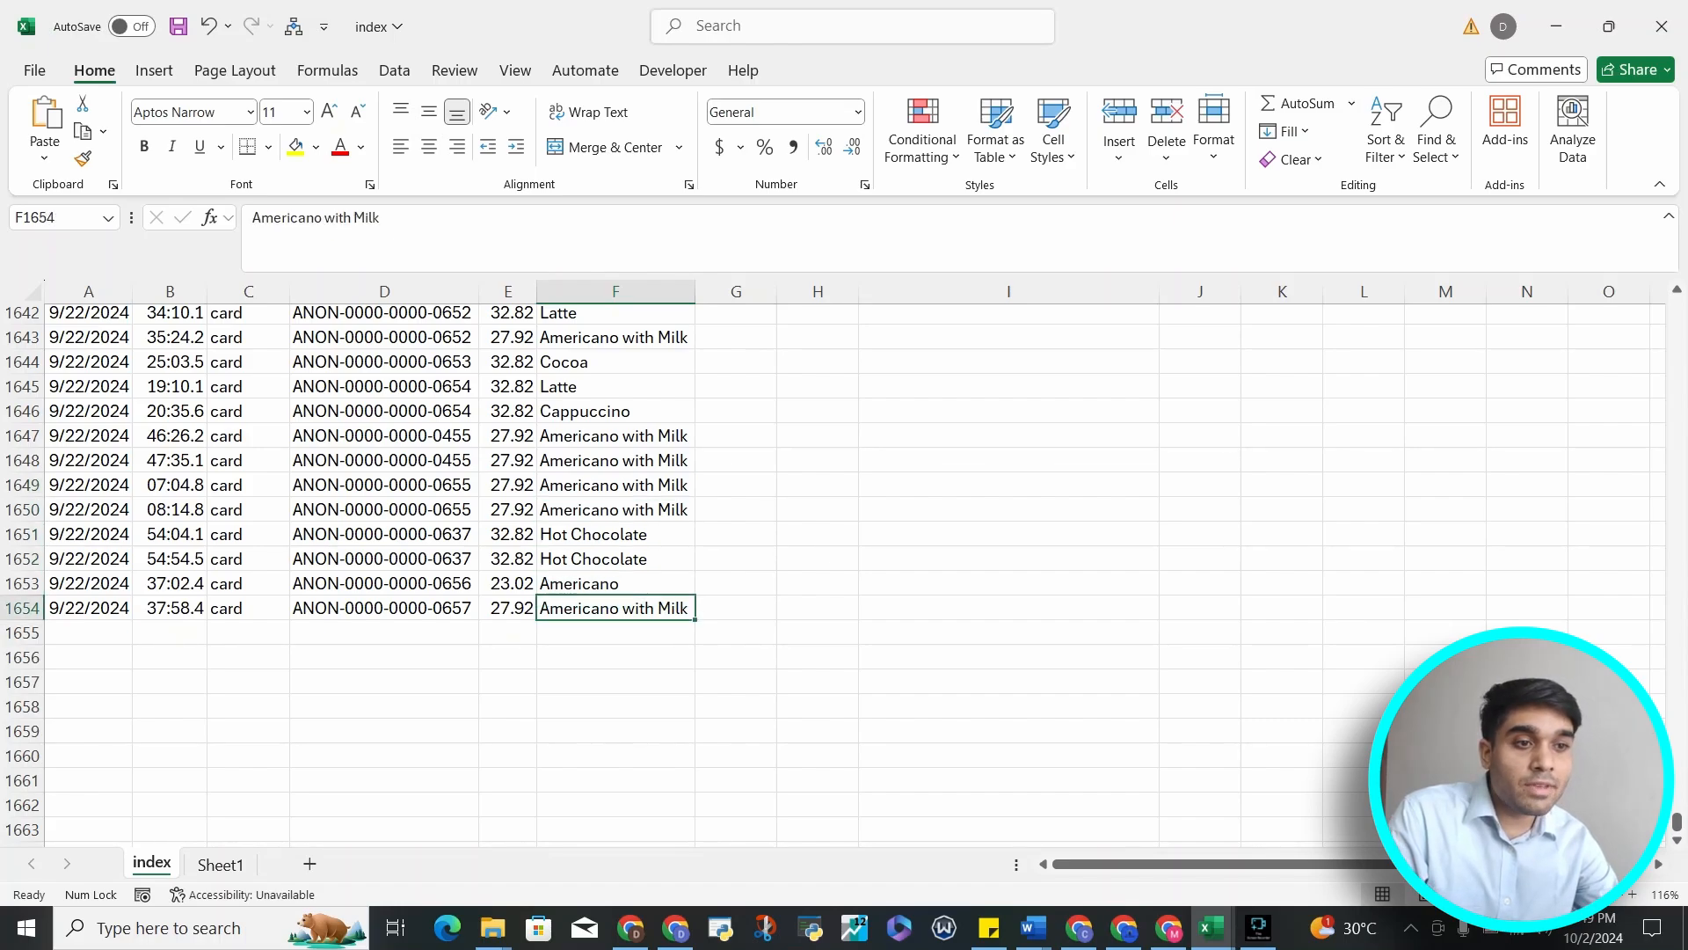
{"action": "key", "text": "ctrl+Down"}
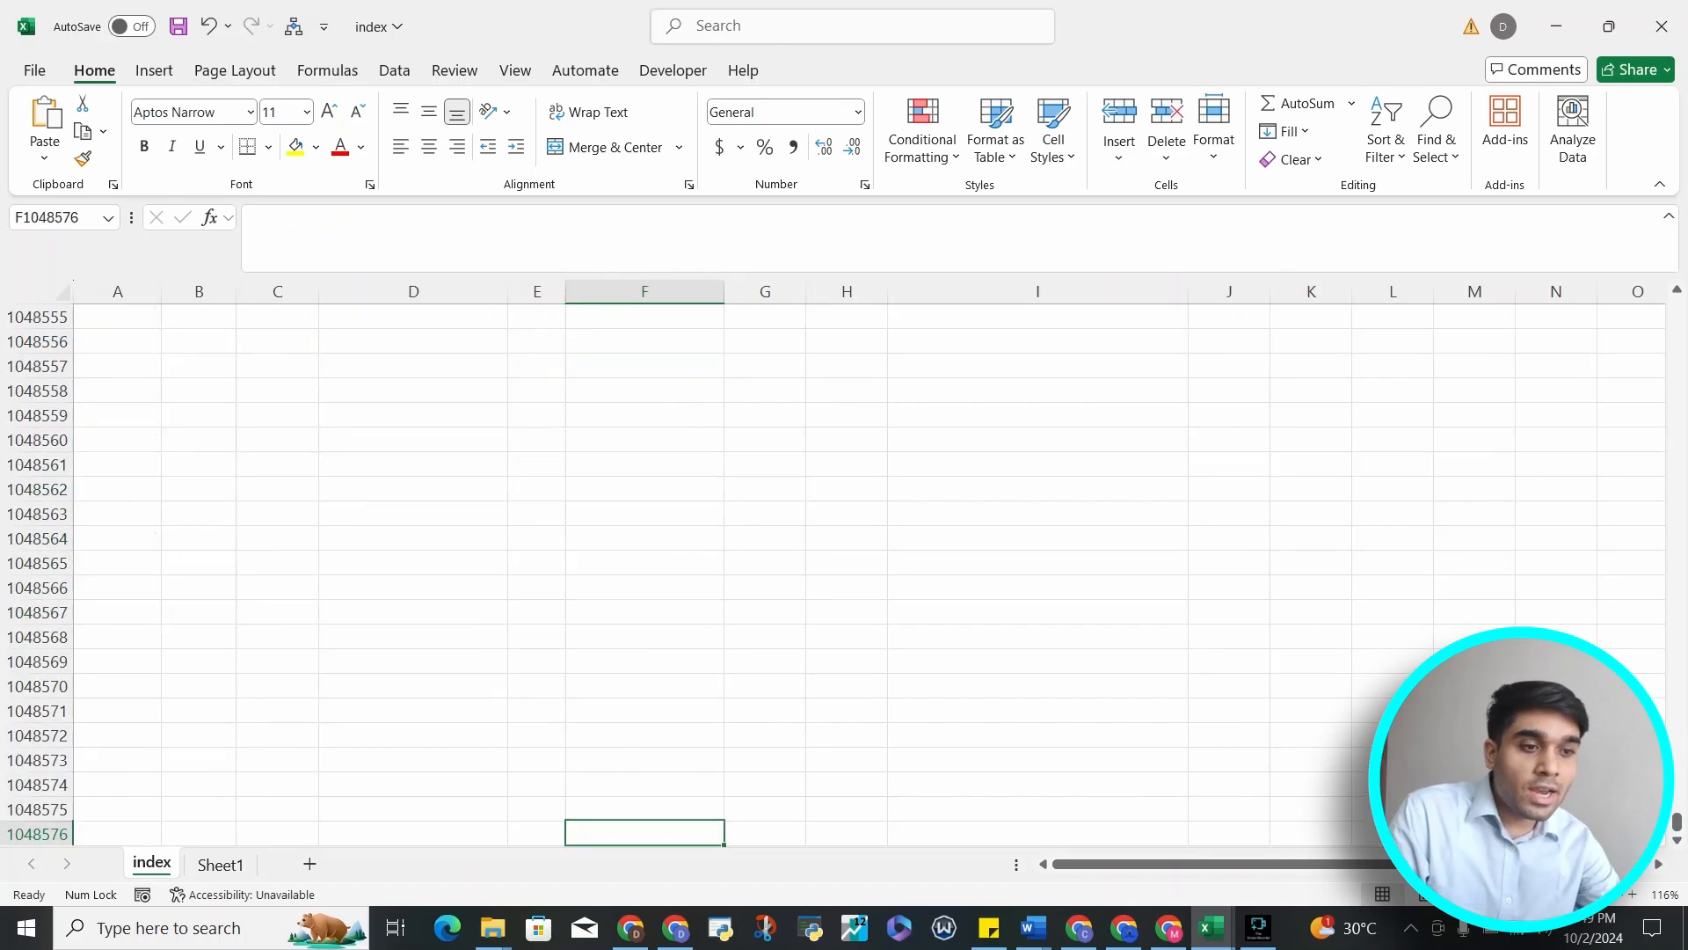
{"action": "key", "text": "ctrl+Up"}
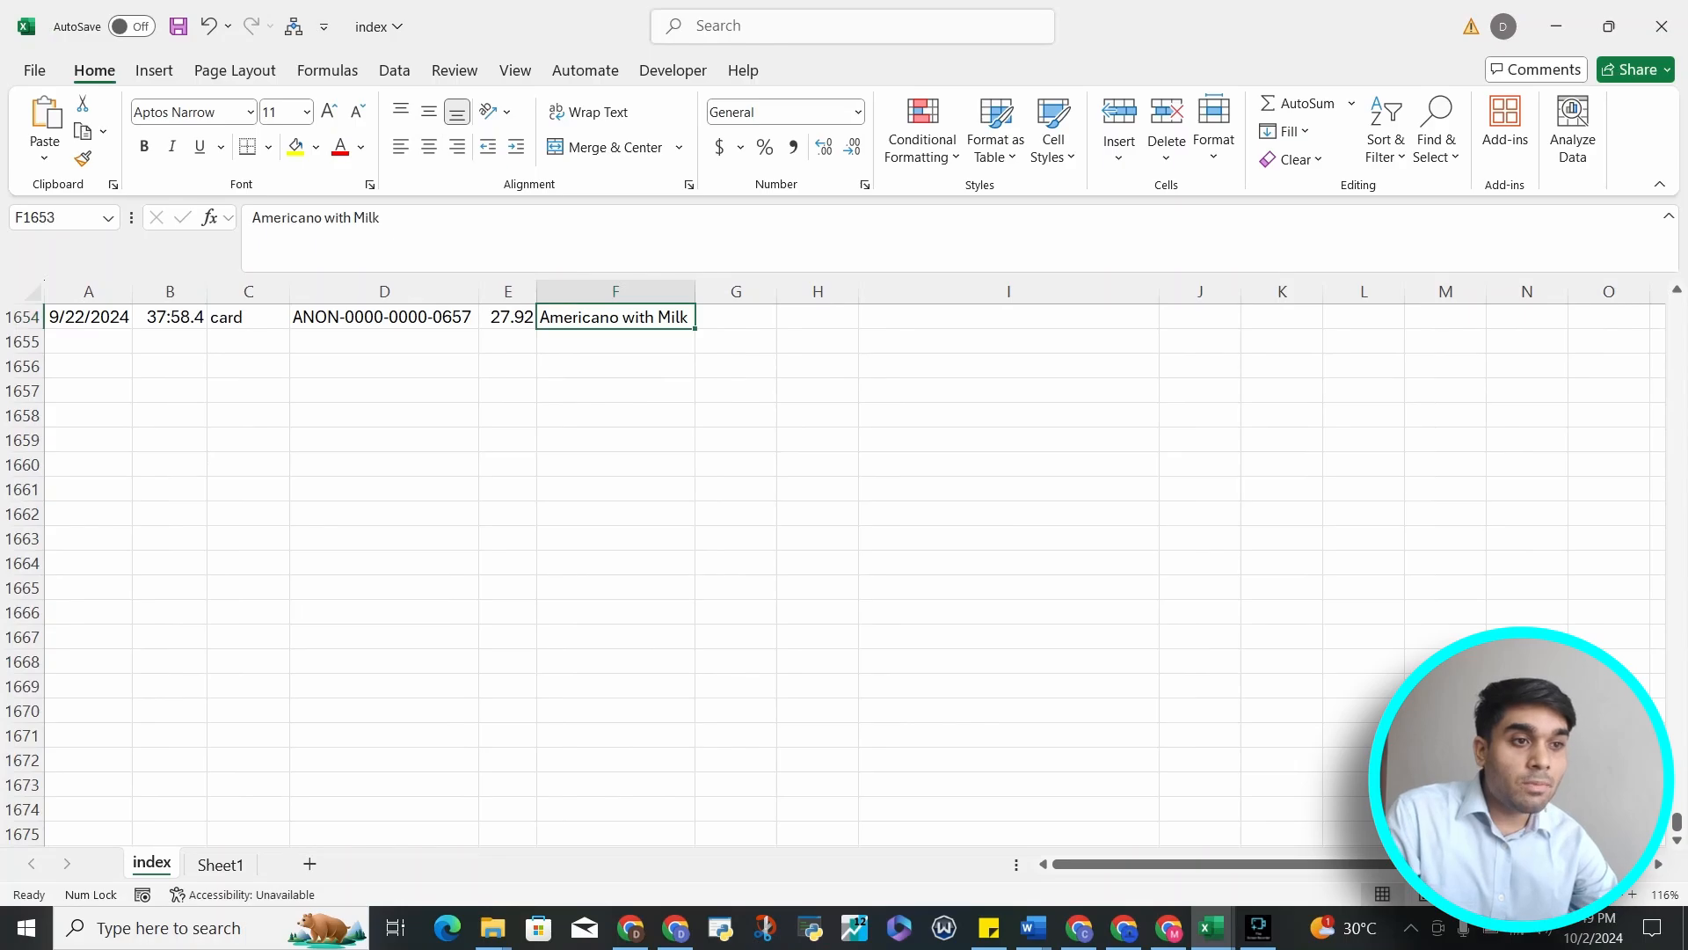
Step up and down around the last record, then move left to its cash_type cell
{"action": "key", "text": "Up"}
{"action": "key", "text": "Up"}
{"action": "key", "text": "Down"}
{"action": "key", "text": "Down"}
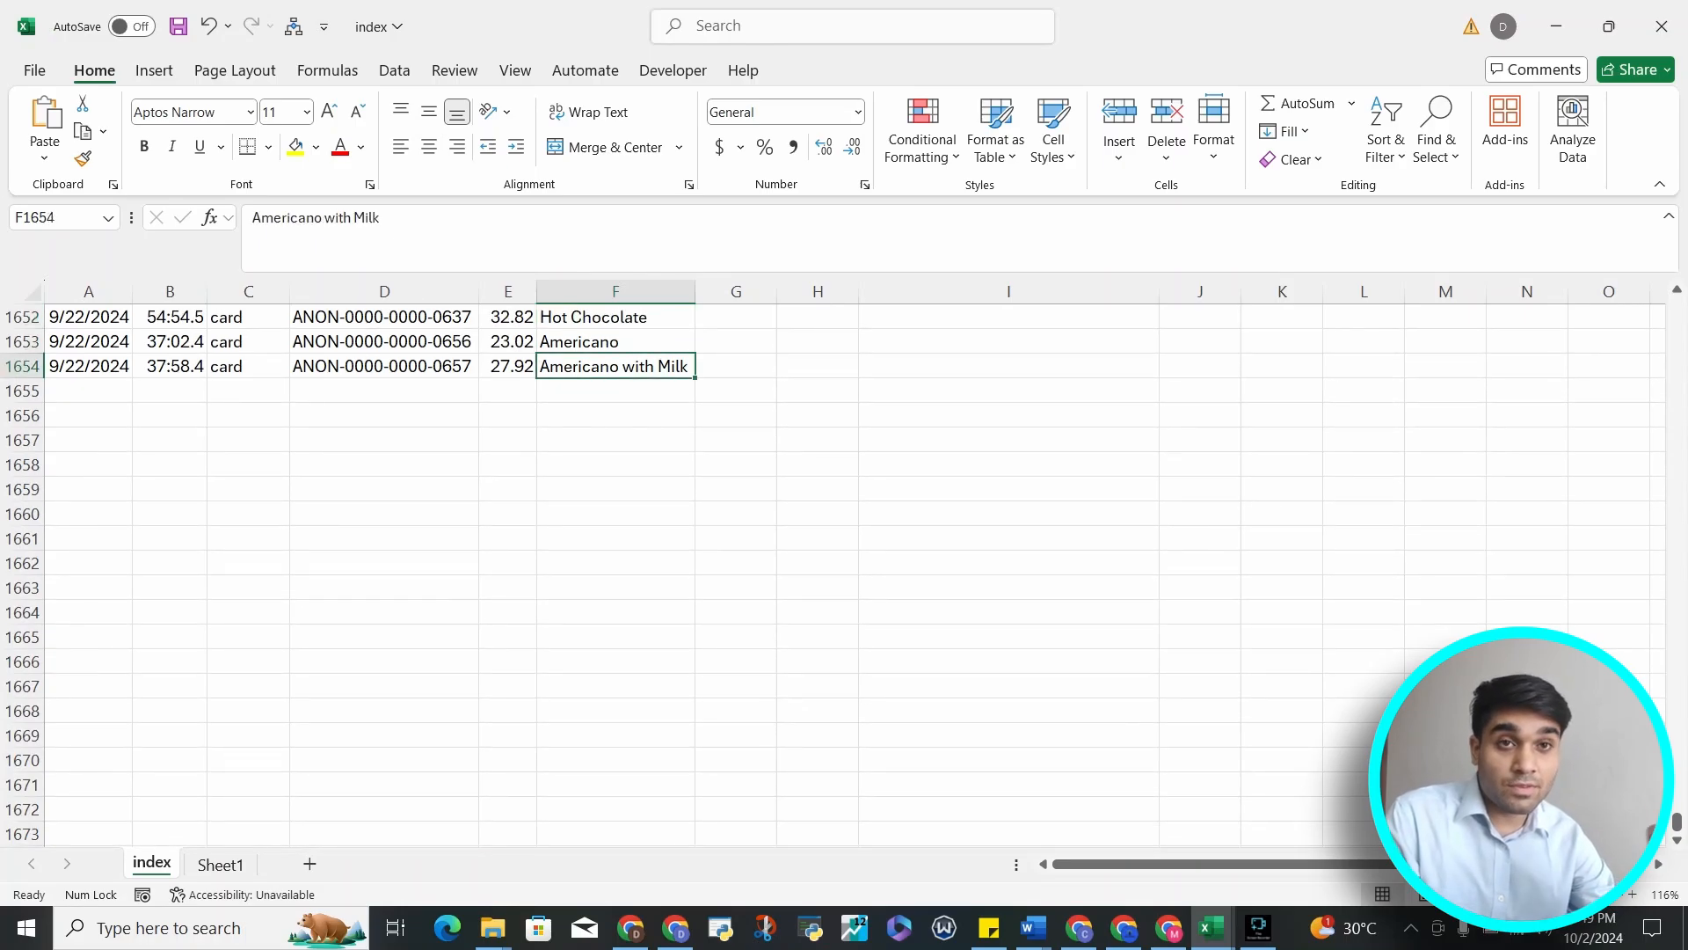
{"action": "key", "text": "Left"}
{"action": "key", "text": "Left"}
{"action": "key", "text": "Left"}
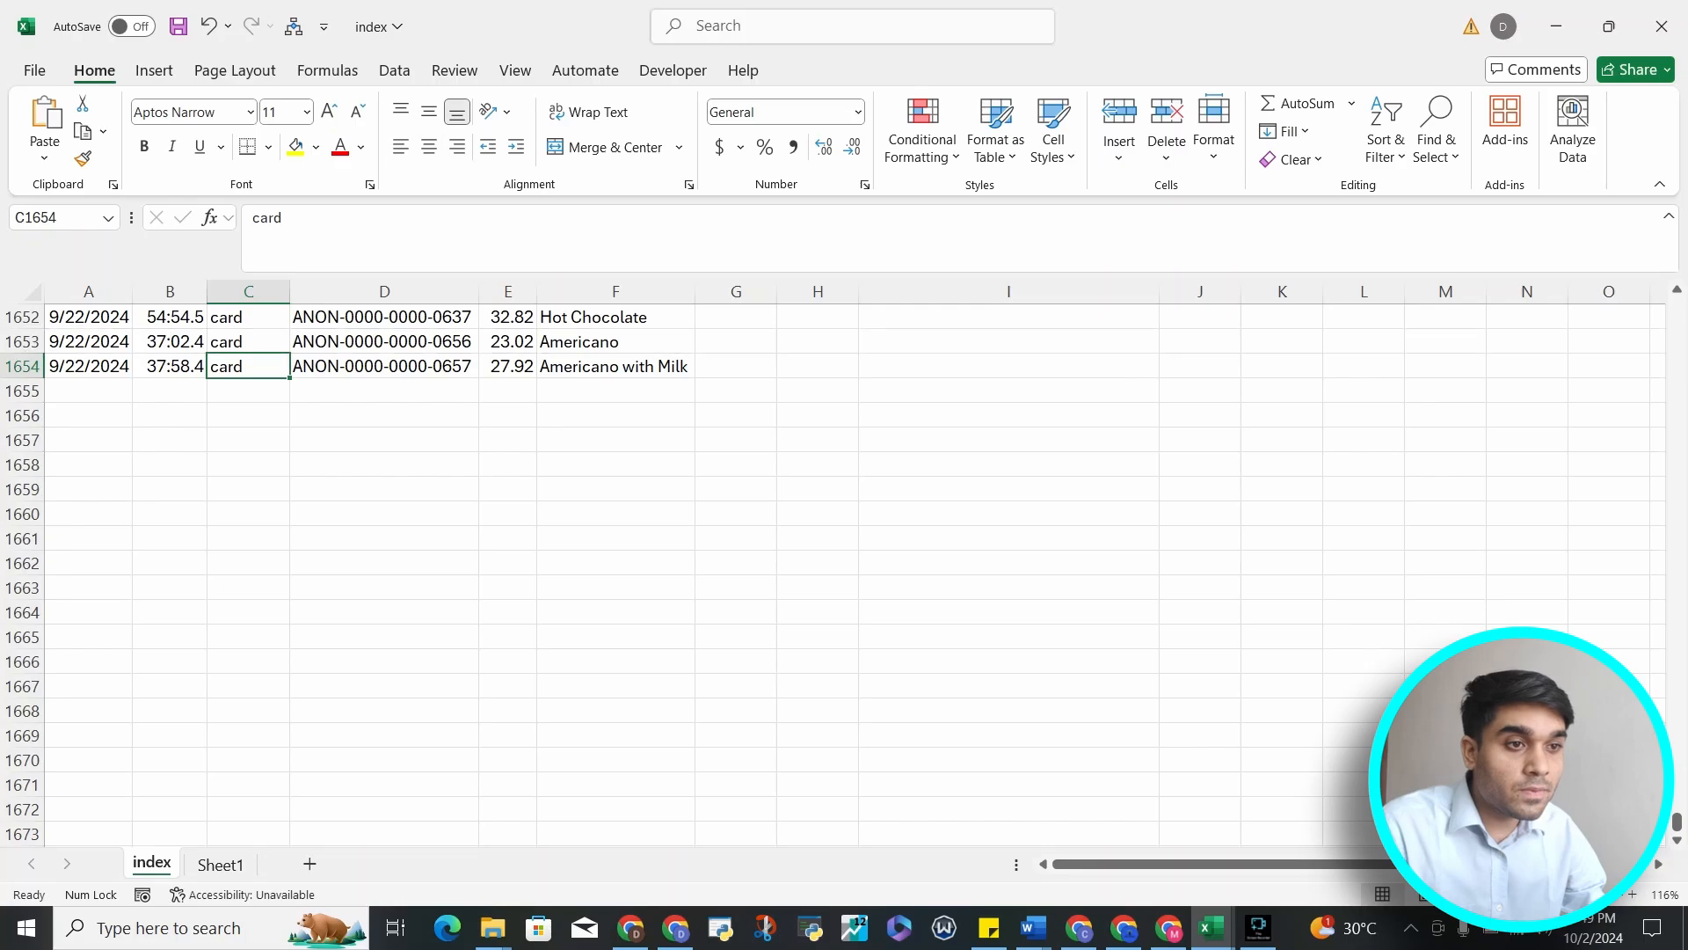
Select the last date cell, jump to the sheet's bottom row, then back up to A1
{"action": "left_click", "coordinate": [22, 366]}
{"action": "key", "text": "ctrl+Down"}
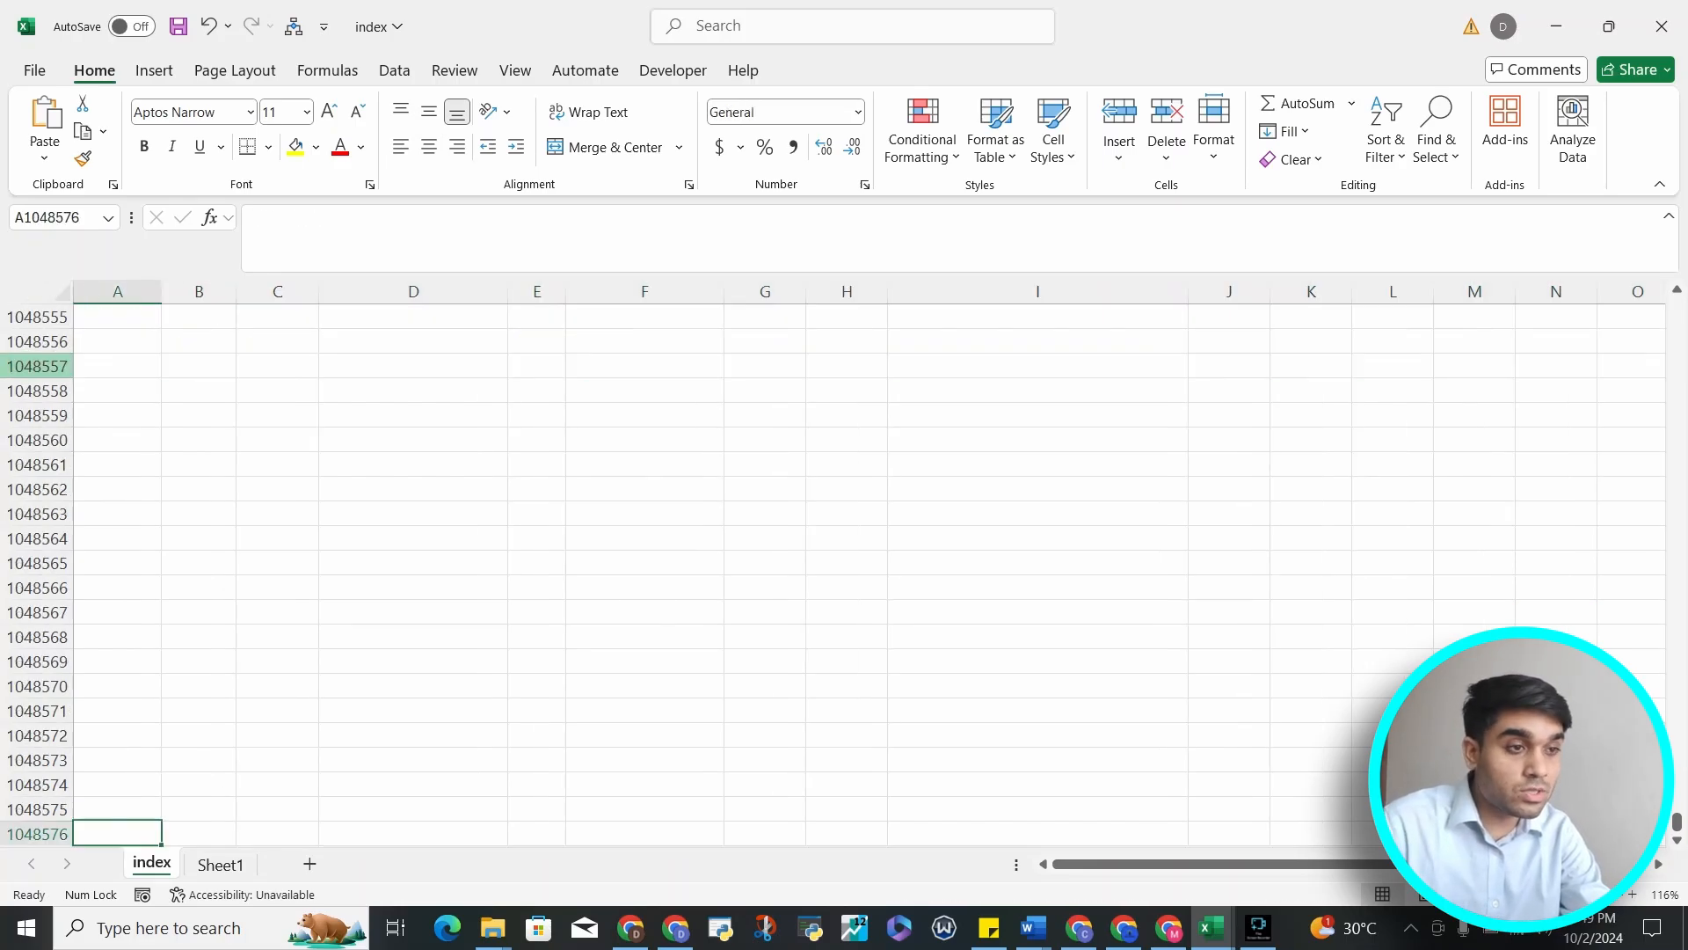
{"action": "key", "text": "ctrl+Up"}
{"action": "key", "text": "ctrl+Up"}
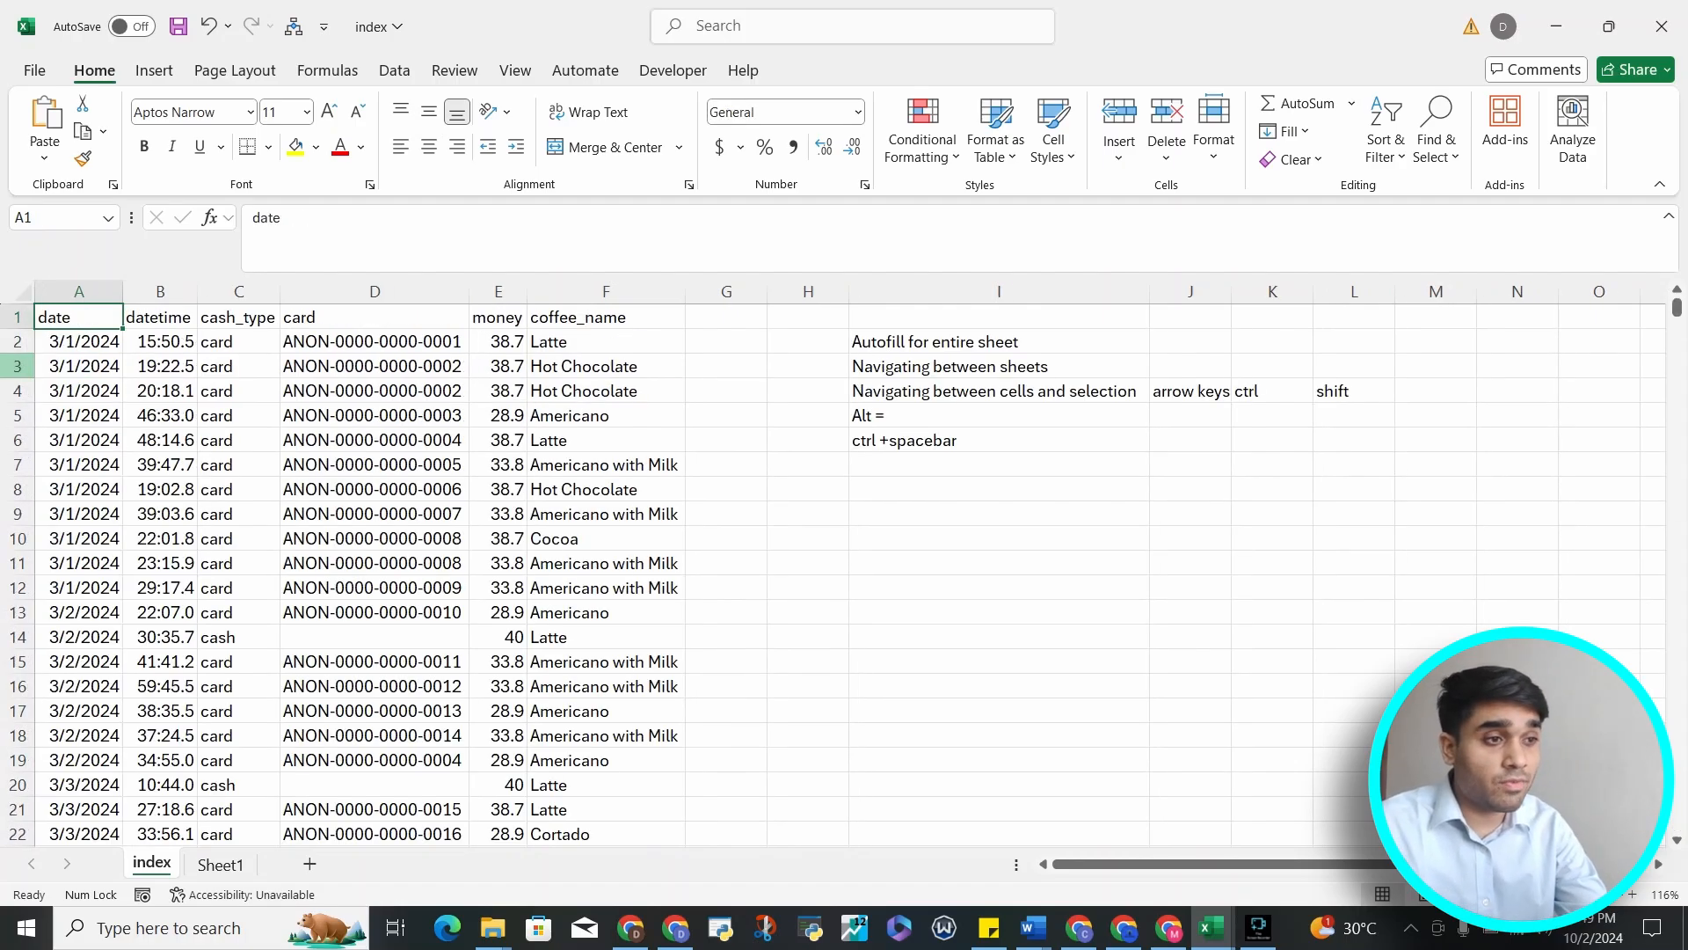
Jump between the top, bottom, first and last columns of the data block starting from A1
{"action": "key", "text": "ctrl+Down"}
{"action": "key", "text": "ctrl+Up"}
{"action": "key", "text": "ctrl+Right"}
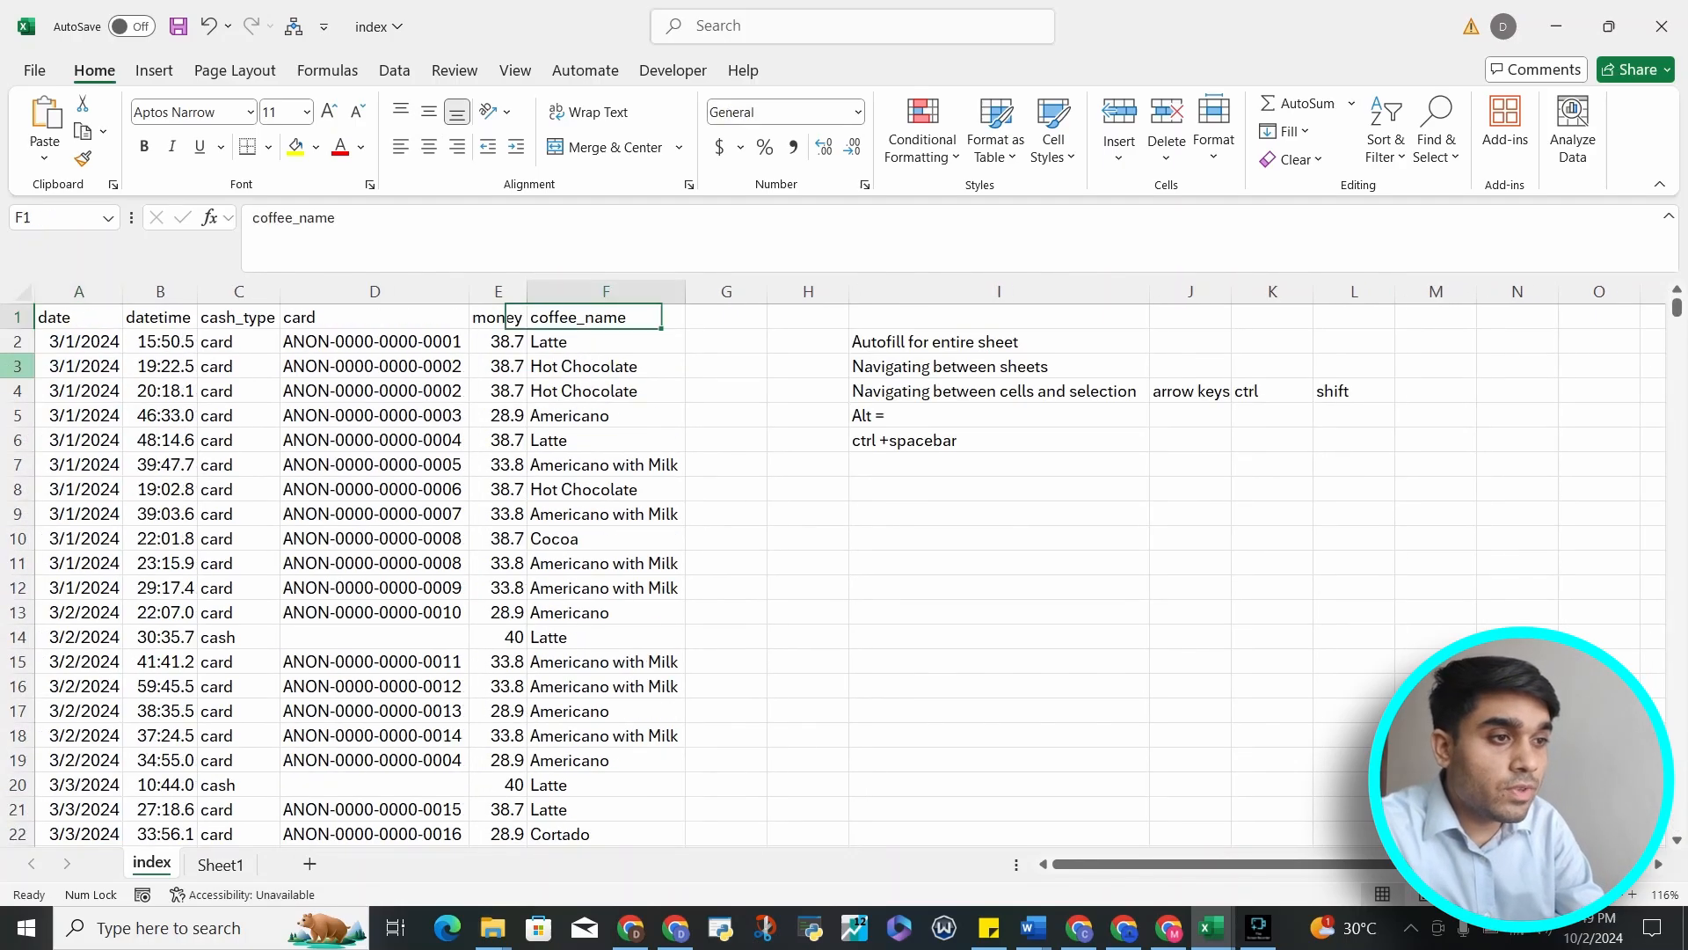
{"action": "key", "text": "ctrl+Down"}
{"action": "key", "text": "ctrl+Left"}
{"action": "key", "text": "ctrl+Up"}
{"action": "key", "text": "ctrl+Down"}
{"action": "key", "text": "ctrl+Up"}
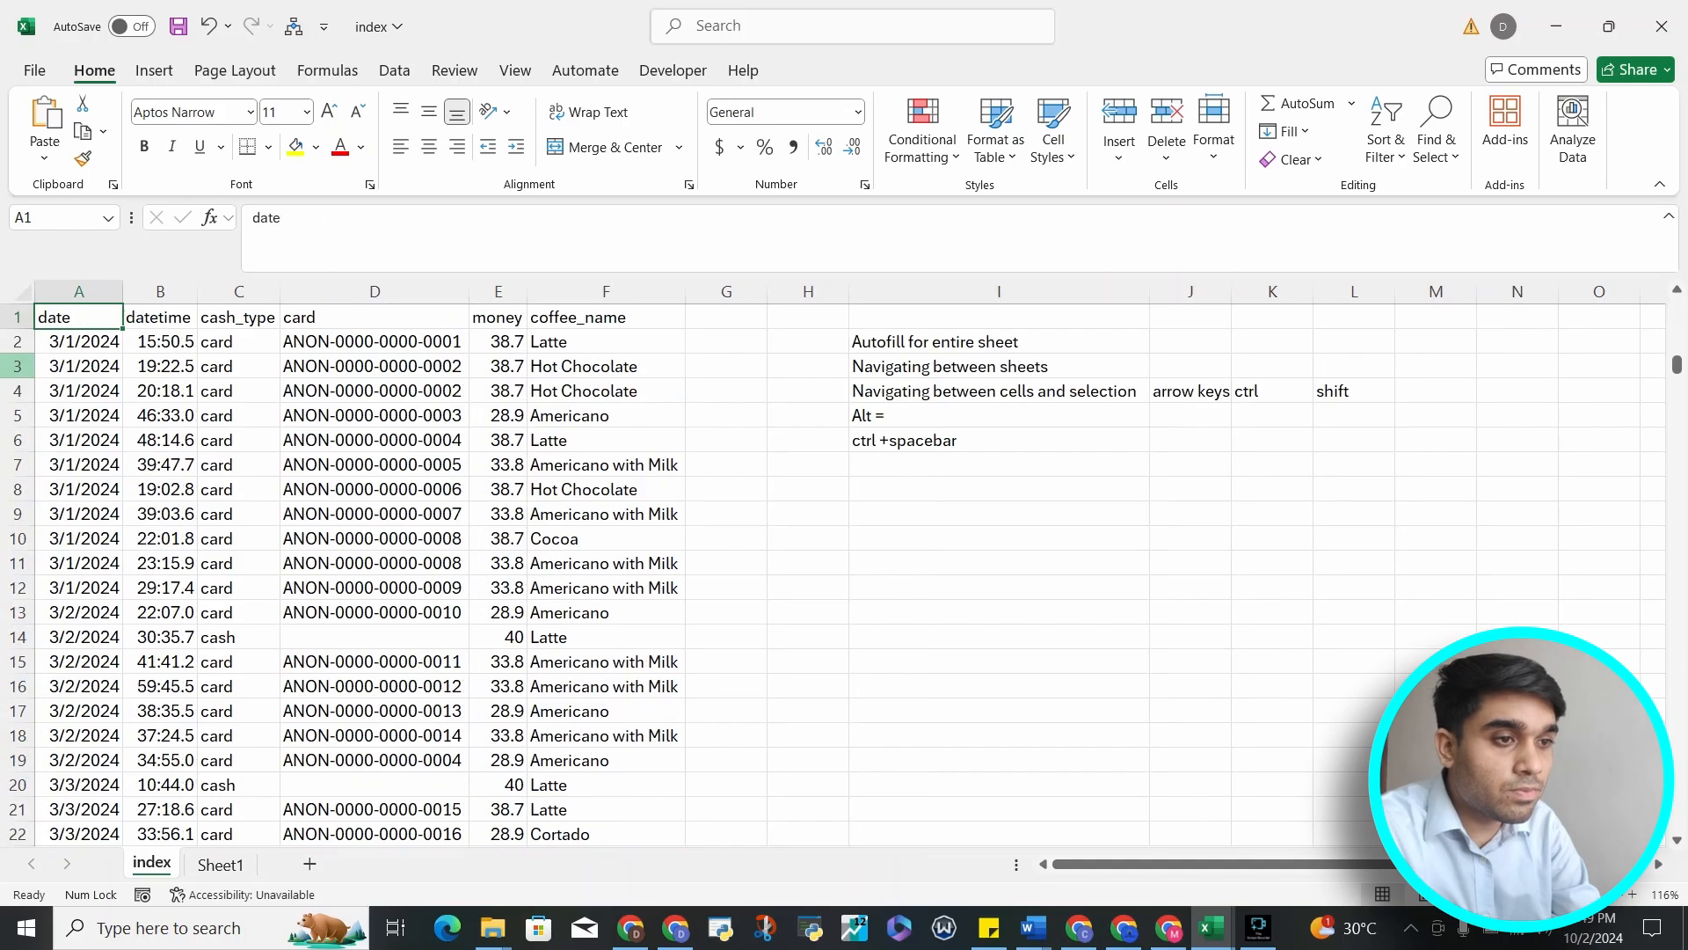
Move from A1 across to the notes in column I and step back to A1 cell by cell
{"action": "key", "text": "ctrl+Right"}
{"action": "key", "text": "Right"}
{"action": "key", "text": "Right"}
{"action": "key", "text": "Right"}
{"action": "key", "text": "Down"}
{"action": "key", "text": "Down"}
{"action": "key", "text": "Down"}
{"action": "key", "text": "Down"}
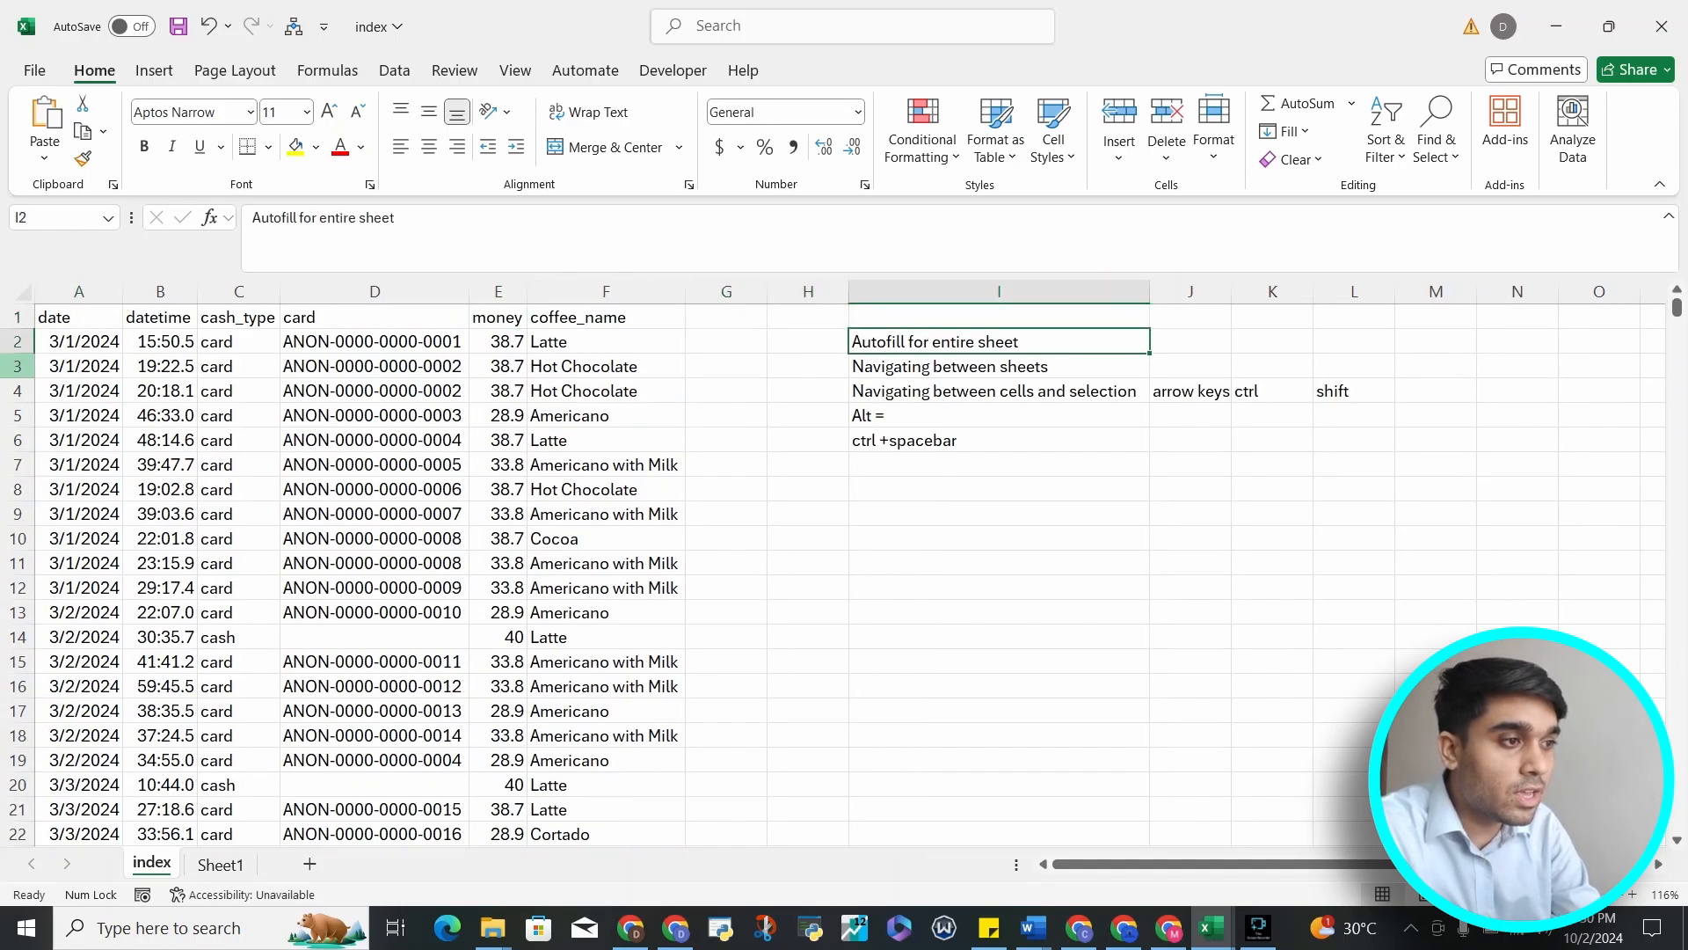
{"action": "key", "text": "Up"}
{"action": "key", "text": "Up"}
{"action": "key", "text": "Up"}
{"action": "key", "text": "Up"}
{"action": "key", "text": "Up"}
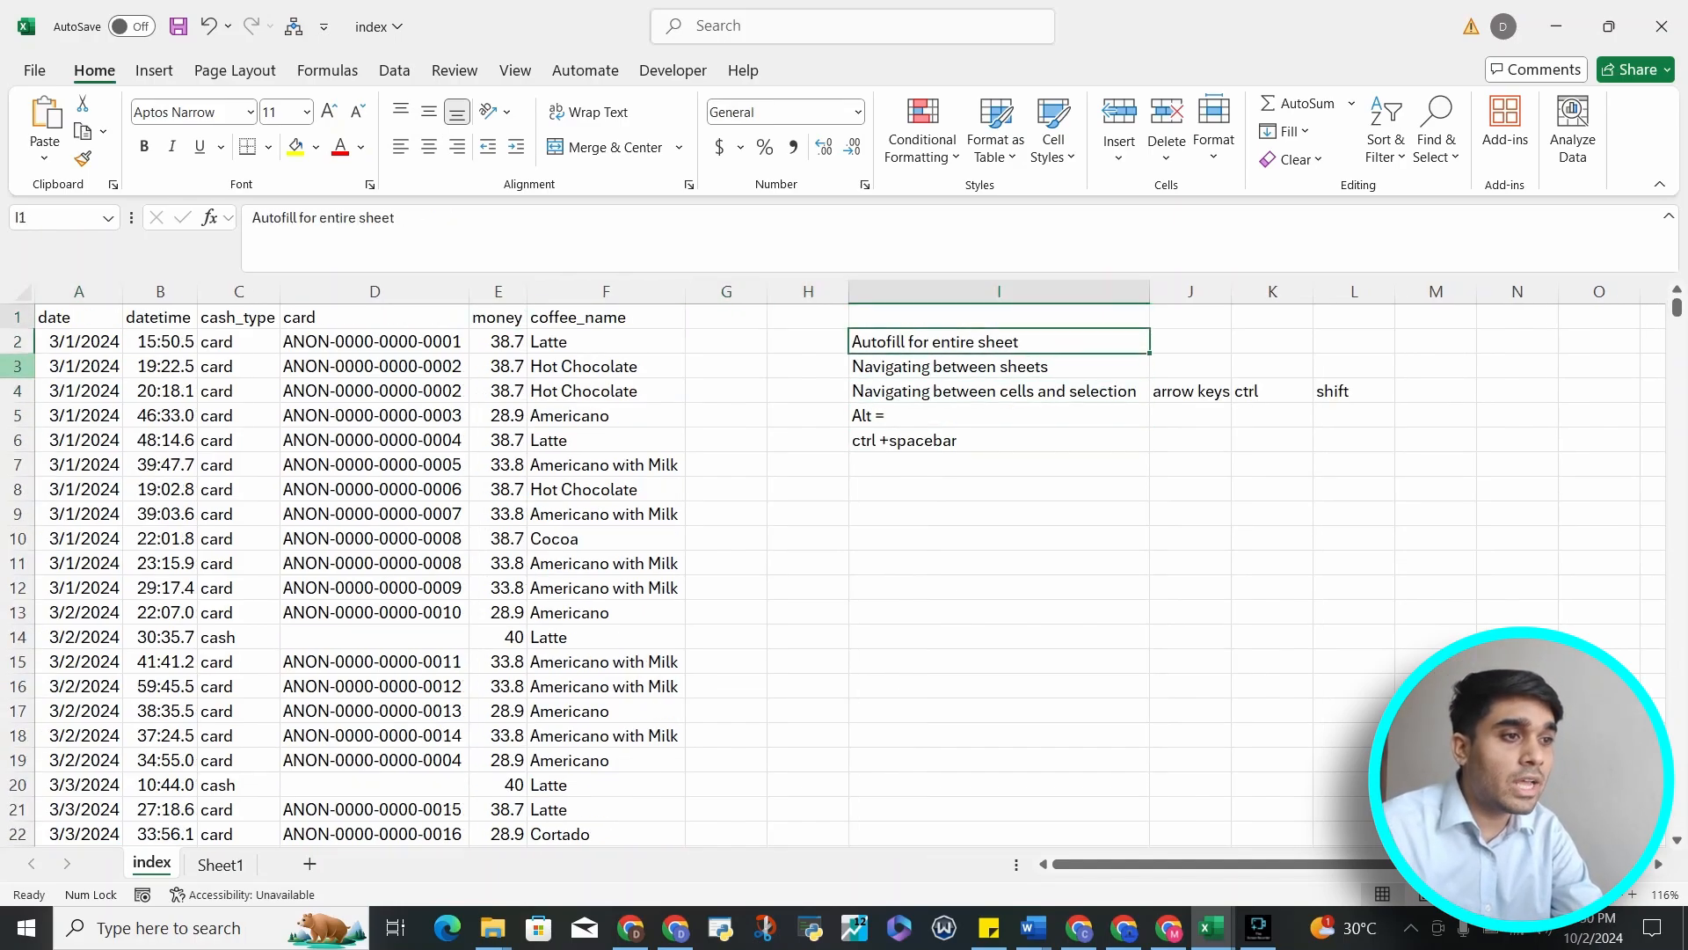
{"action": "key", "text": "Left"}
{"action": "key", "text": "Left"}
{"action": "key", "text": "Left"}
{"action": "key", "text": "Left"}
{"action": "key", "text": "Left"}
{"action": "key", "text": "Left"}
{"action": "key", "text": "Left"}
{"action": "key", "text": "Left"}
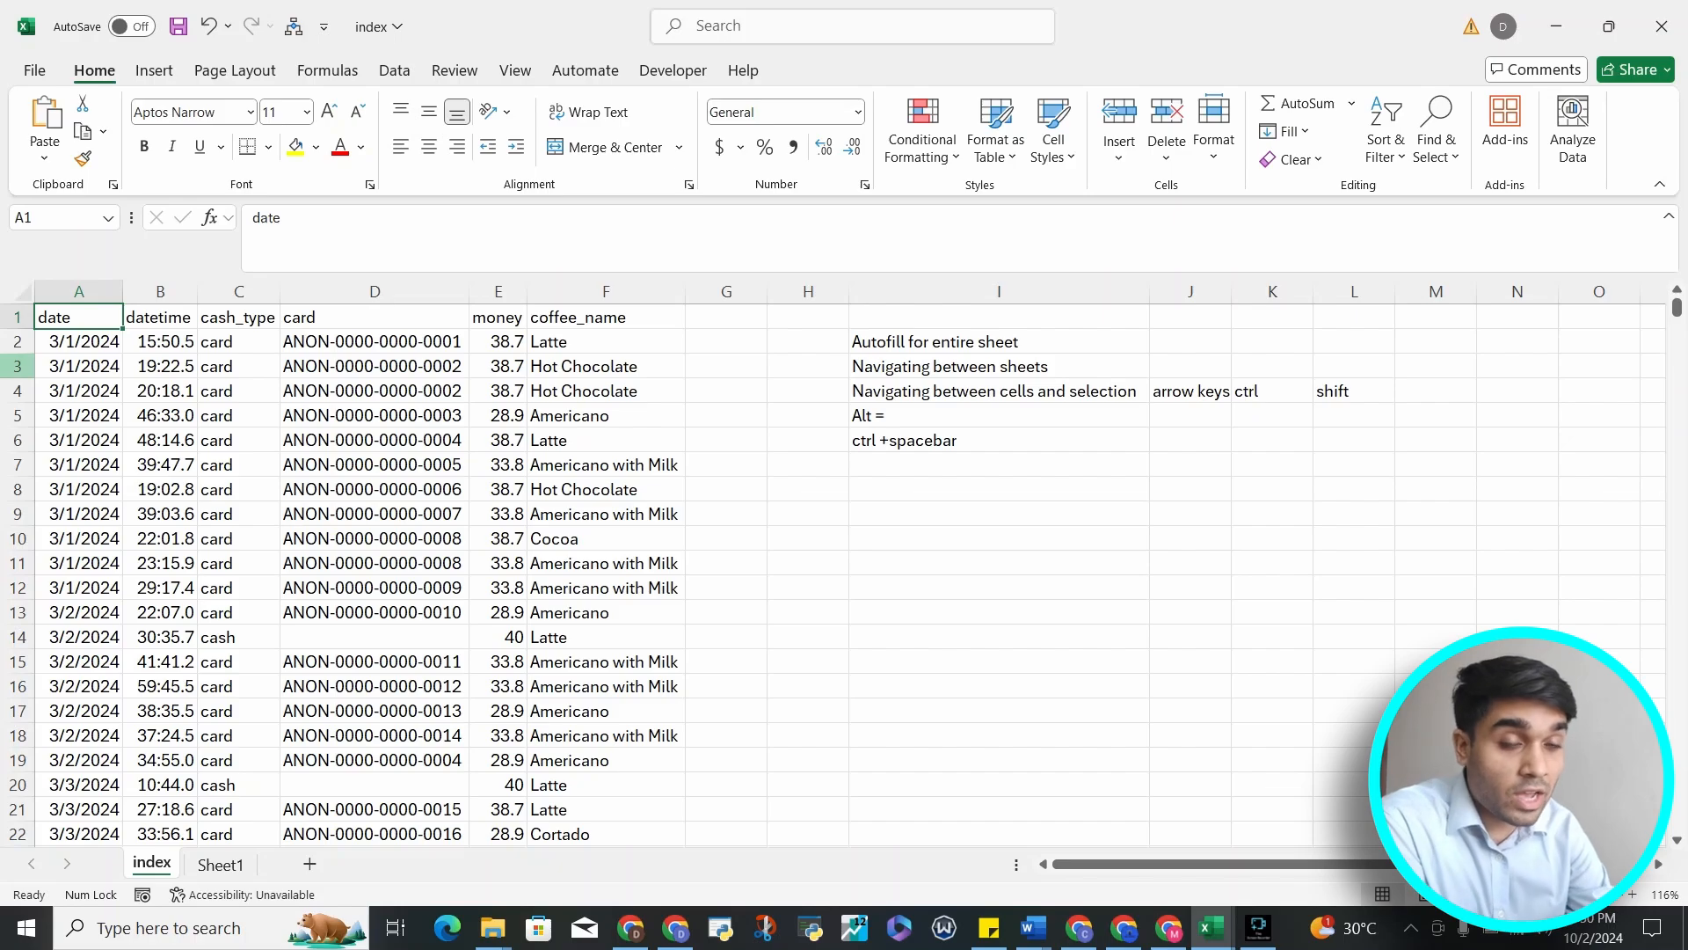
Copy the header row A1:F1, paste it into I8, then clear the pasted headers
{"action": "key", "text": "shift+Right"}
{"action": "key", "text": "shift+Right"}
{"action": "key", "text": "shift+Right"}
{"action": "key", "text": "shift+Right"}
{"action": "key", "text": "shift+Right"}
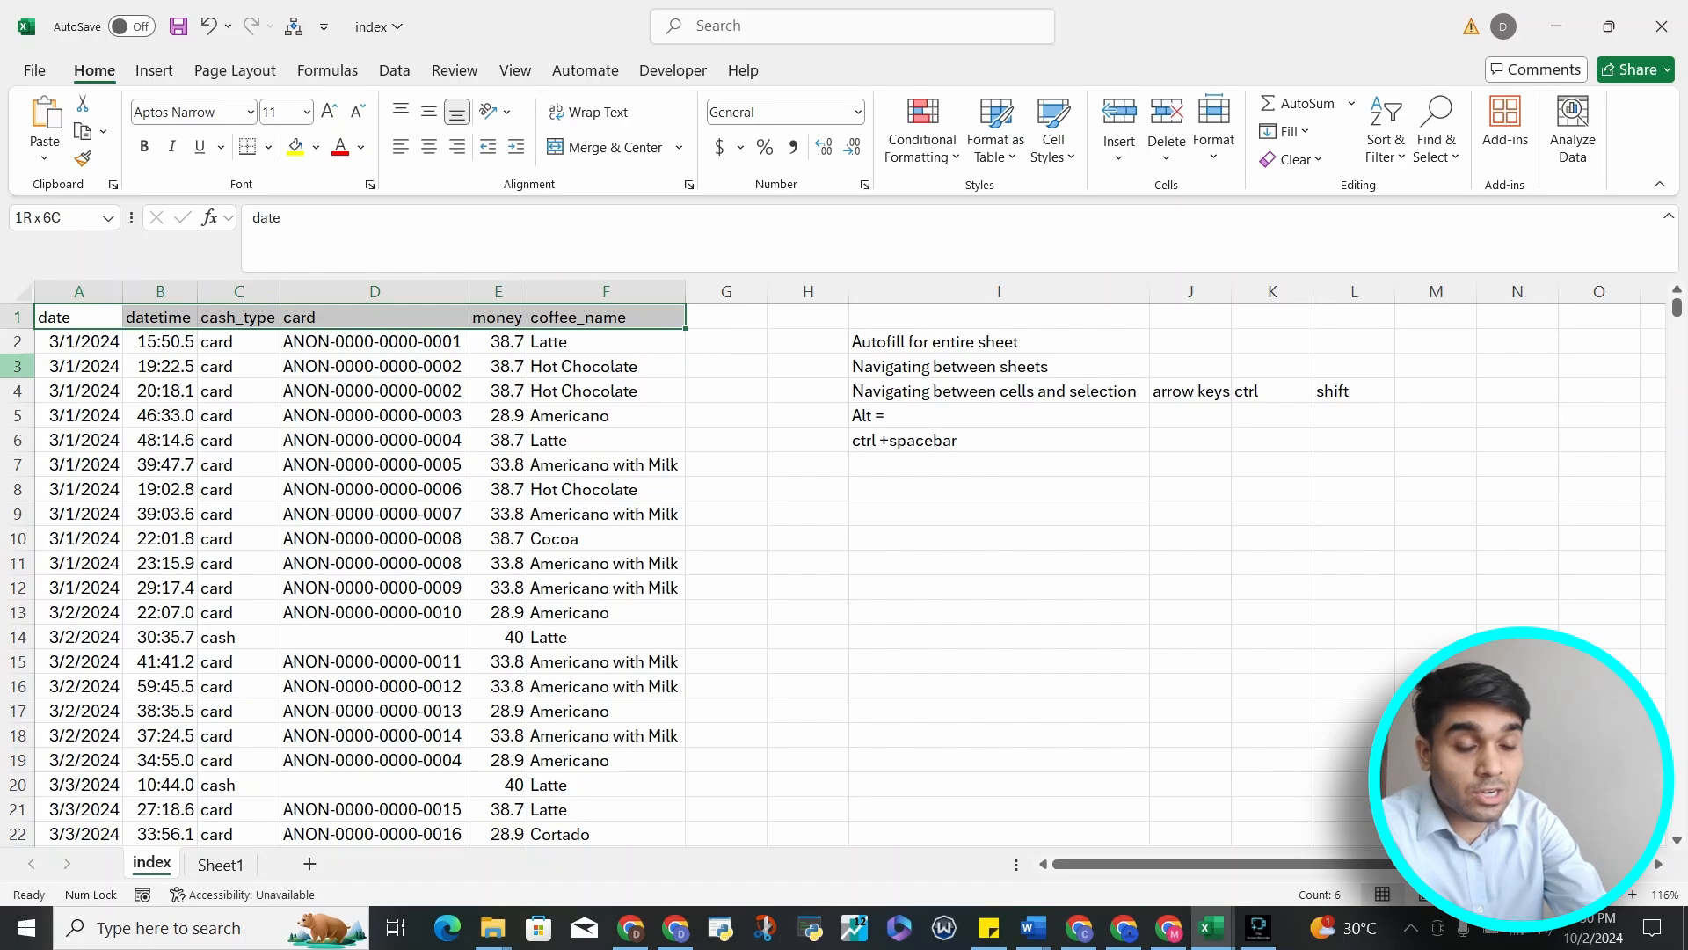
{"action": "key", "text": "ctrl+c"}
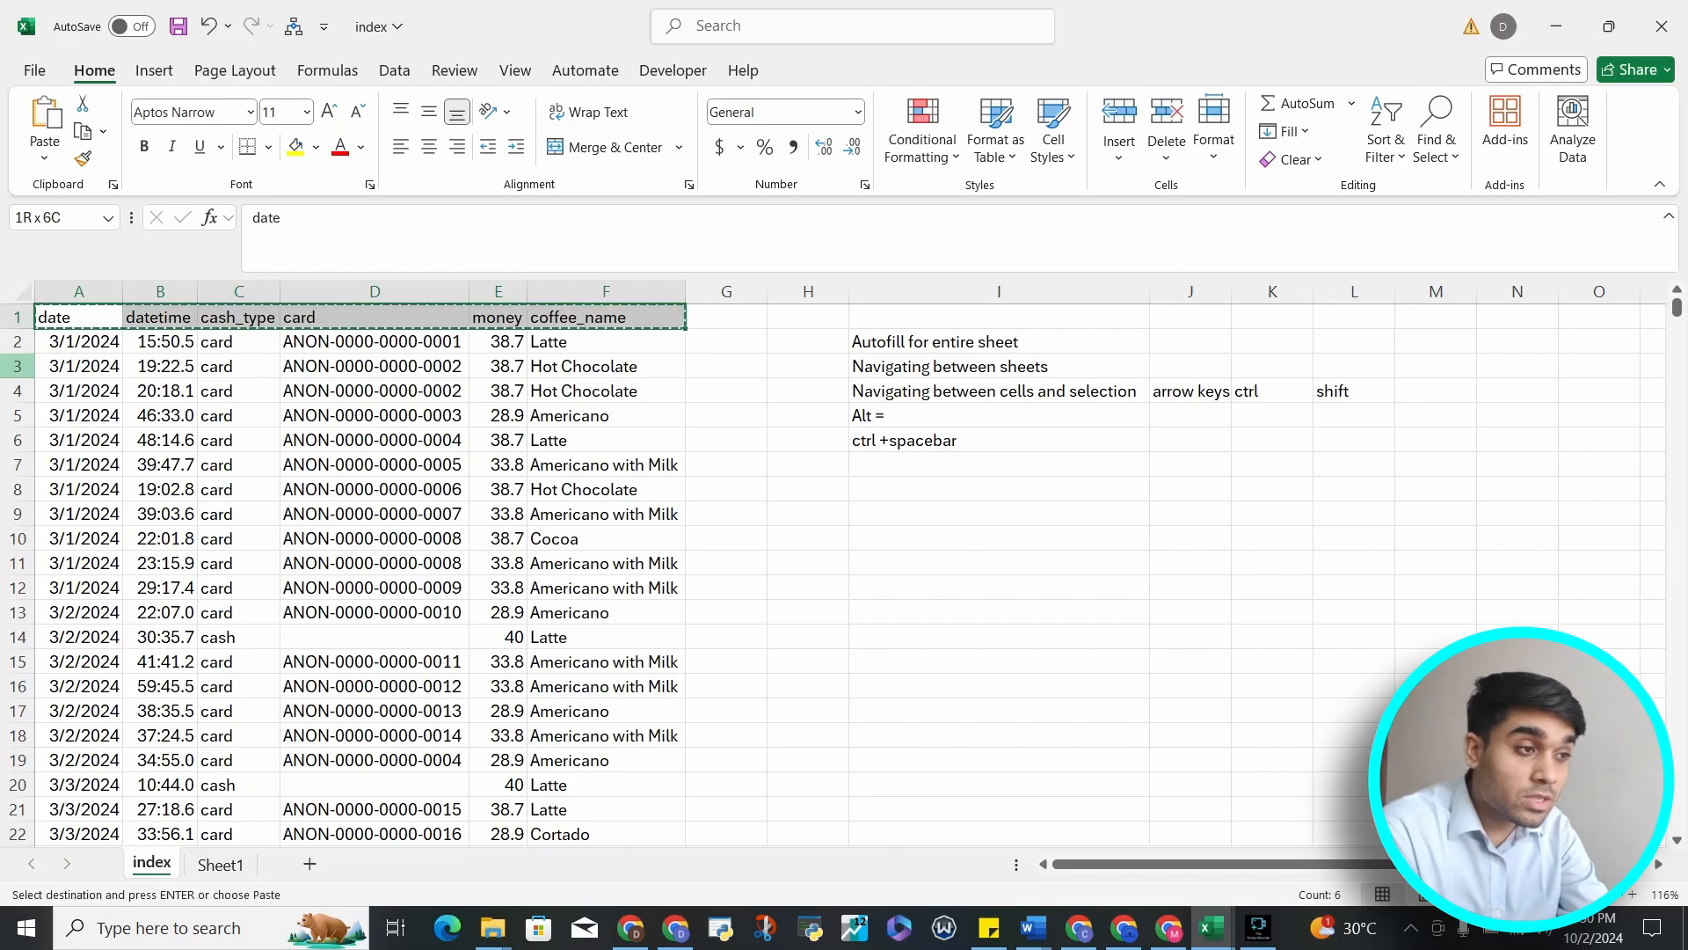
{"action": "key", "text": "Right"}
{"action": "key", "text": "Right"}
{"action": "key", "text": "Right"}
{"action": "key", "text": "Right"}
{"action": "key", "text": "Right"}
{"action": "key", "text": "Right"}
{"action": "key", "text": "Right"}
{"action": "key", "text": "Right"}
{"action": "key", "text": "Down"}
{"action": "key", "text": "Down"}
{"action": "key", "text": "Down"}
{"action": "key", "text": "Down"}
{"action": "key", "text": "Down"}
{"action": "key", "text": "Down"}
{"action": "key", "text": "Down"}
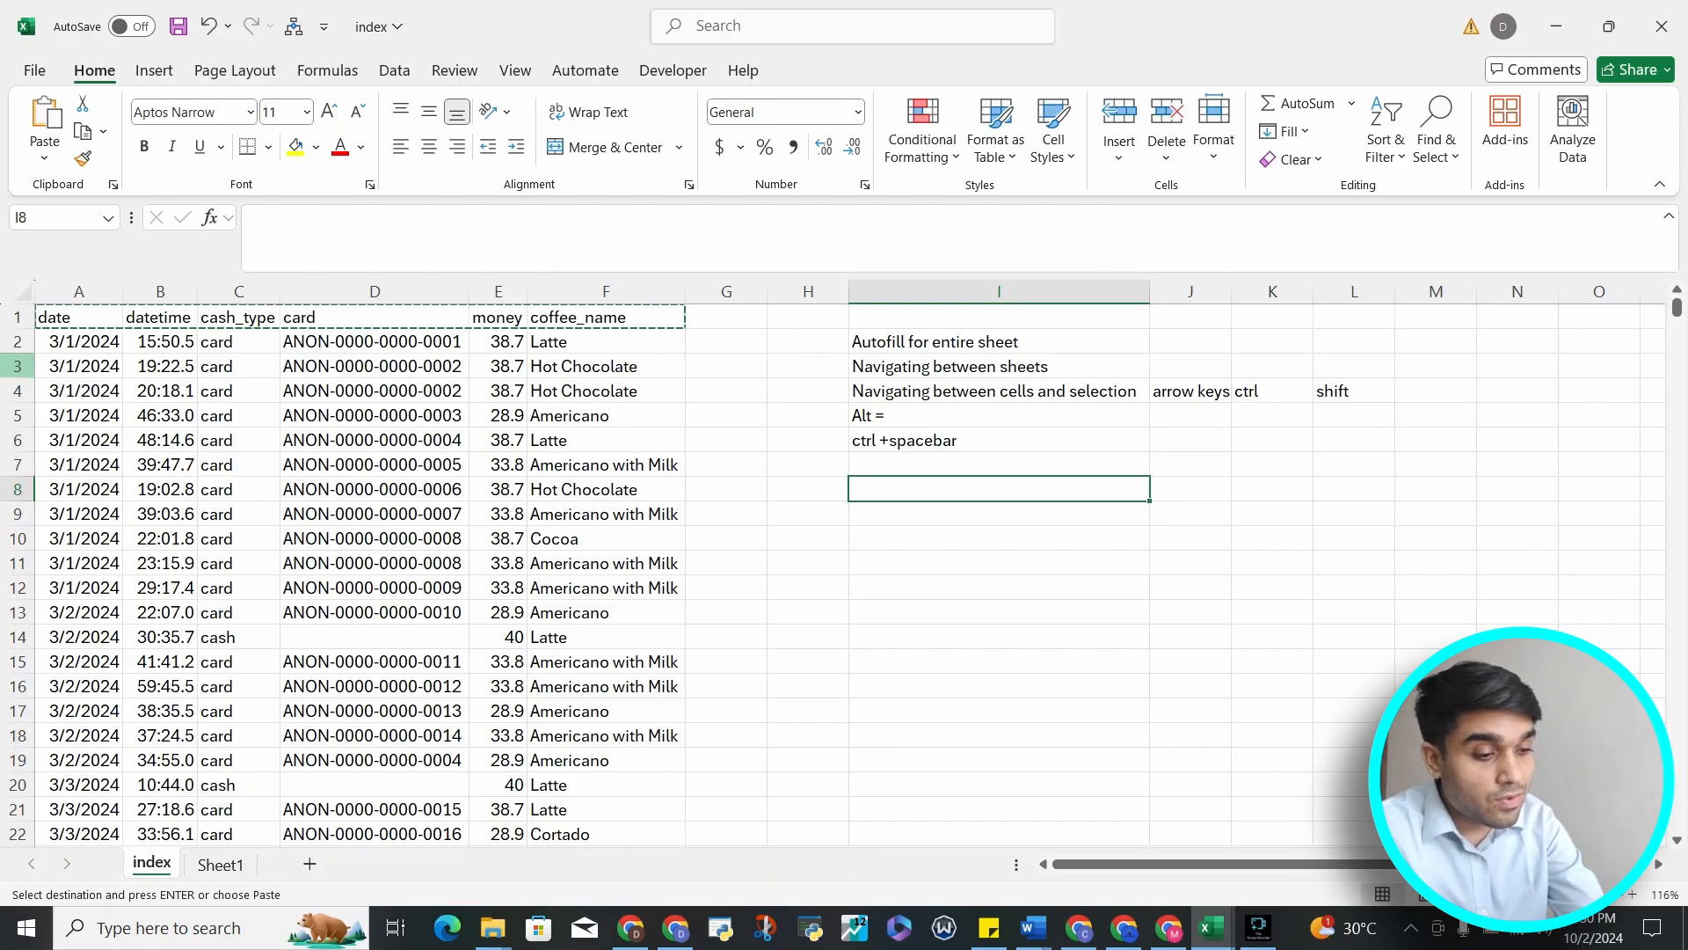
{"action": "key", "text": "ctrl+v"}
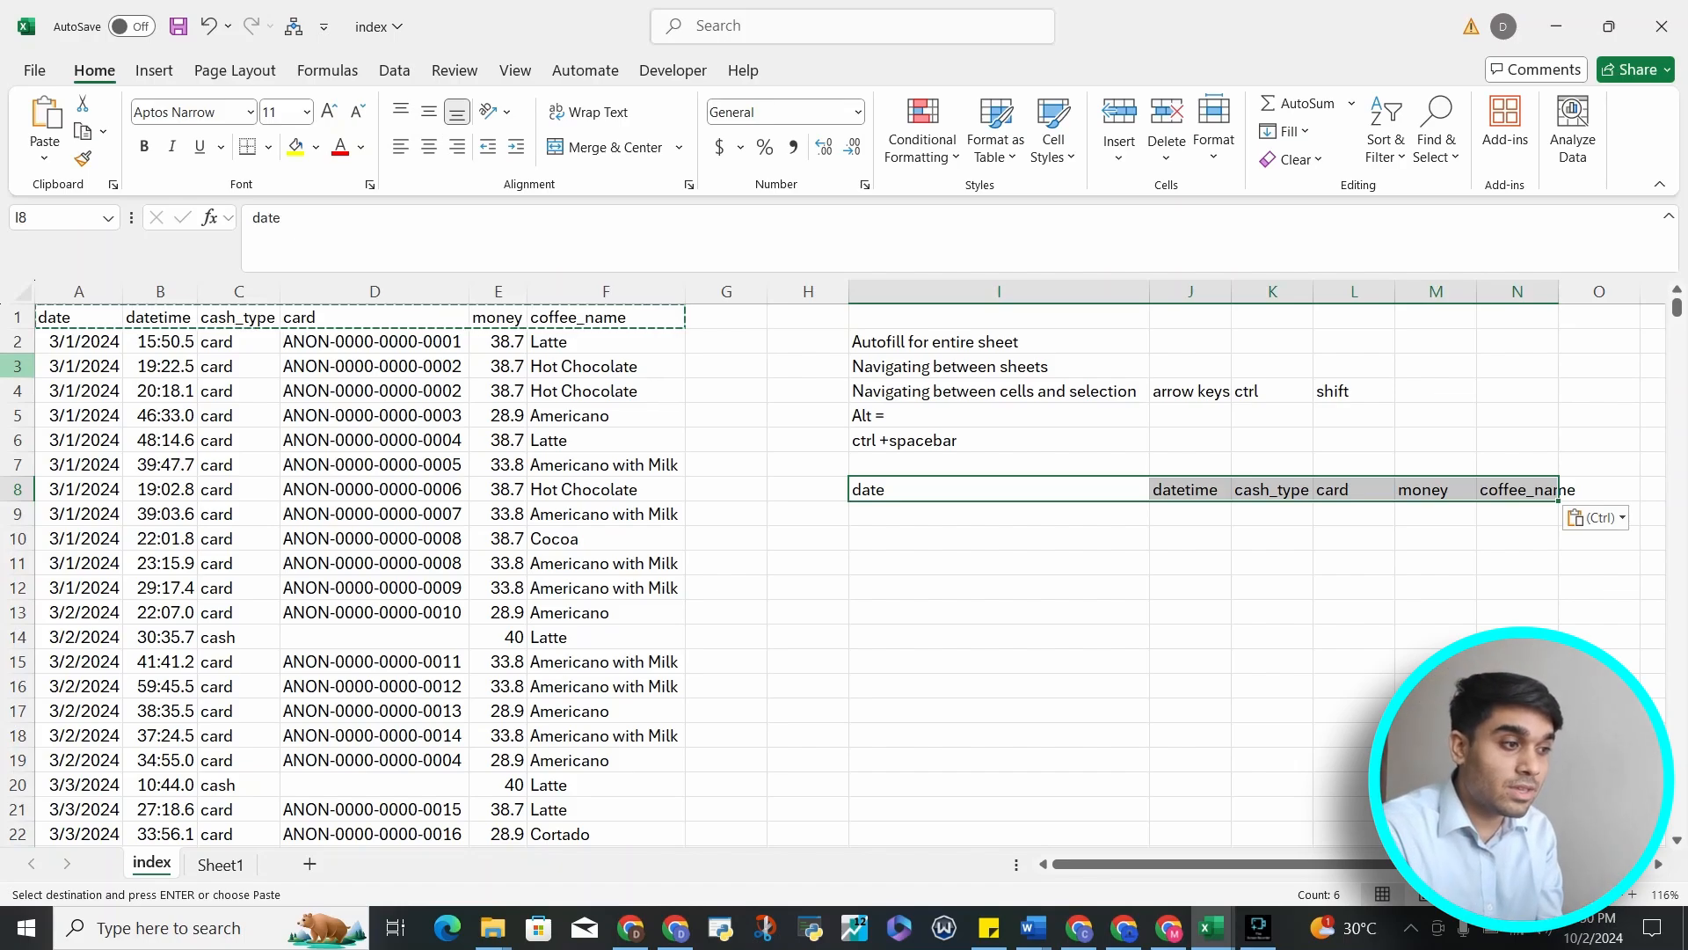
{"action": "key", "text": "Delete"}
Return from the notes area to cell A1 with edge jumps
{"action": "key", "text": "Up"}
{"action": "key", "text": "ctrl+Up"}
{"action": "key", "text": "ctrl+Up"}
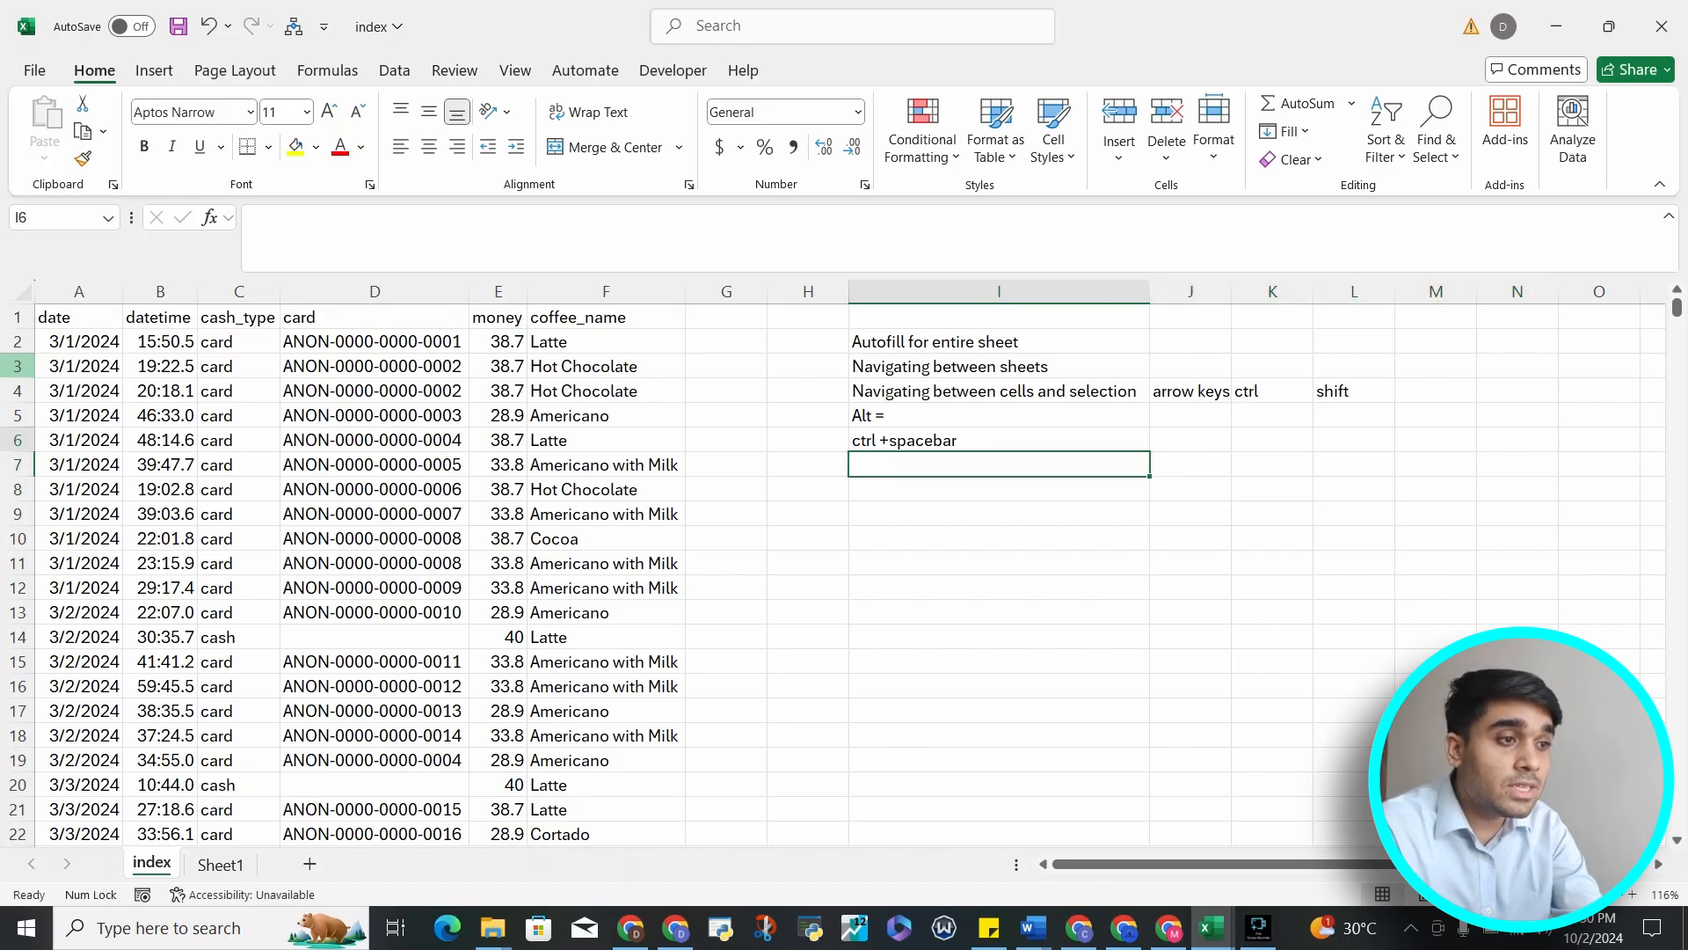
{"action": "key", "text": "ctrl+Up"}
{"action": "key", "text": "ctrl+Left"}
{"action": "key", "text": "ctrl+Left"}
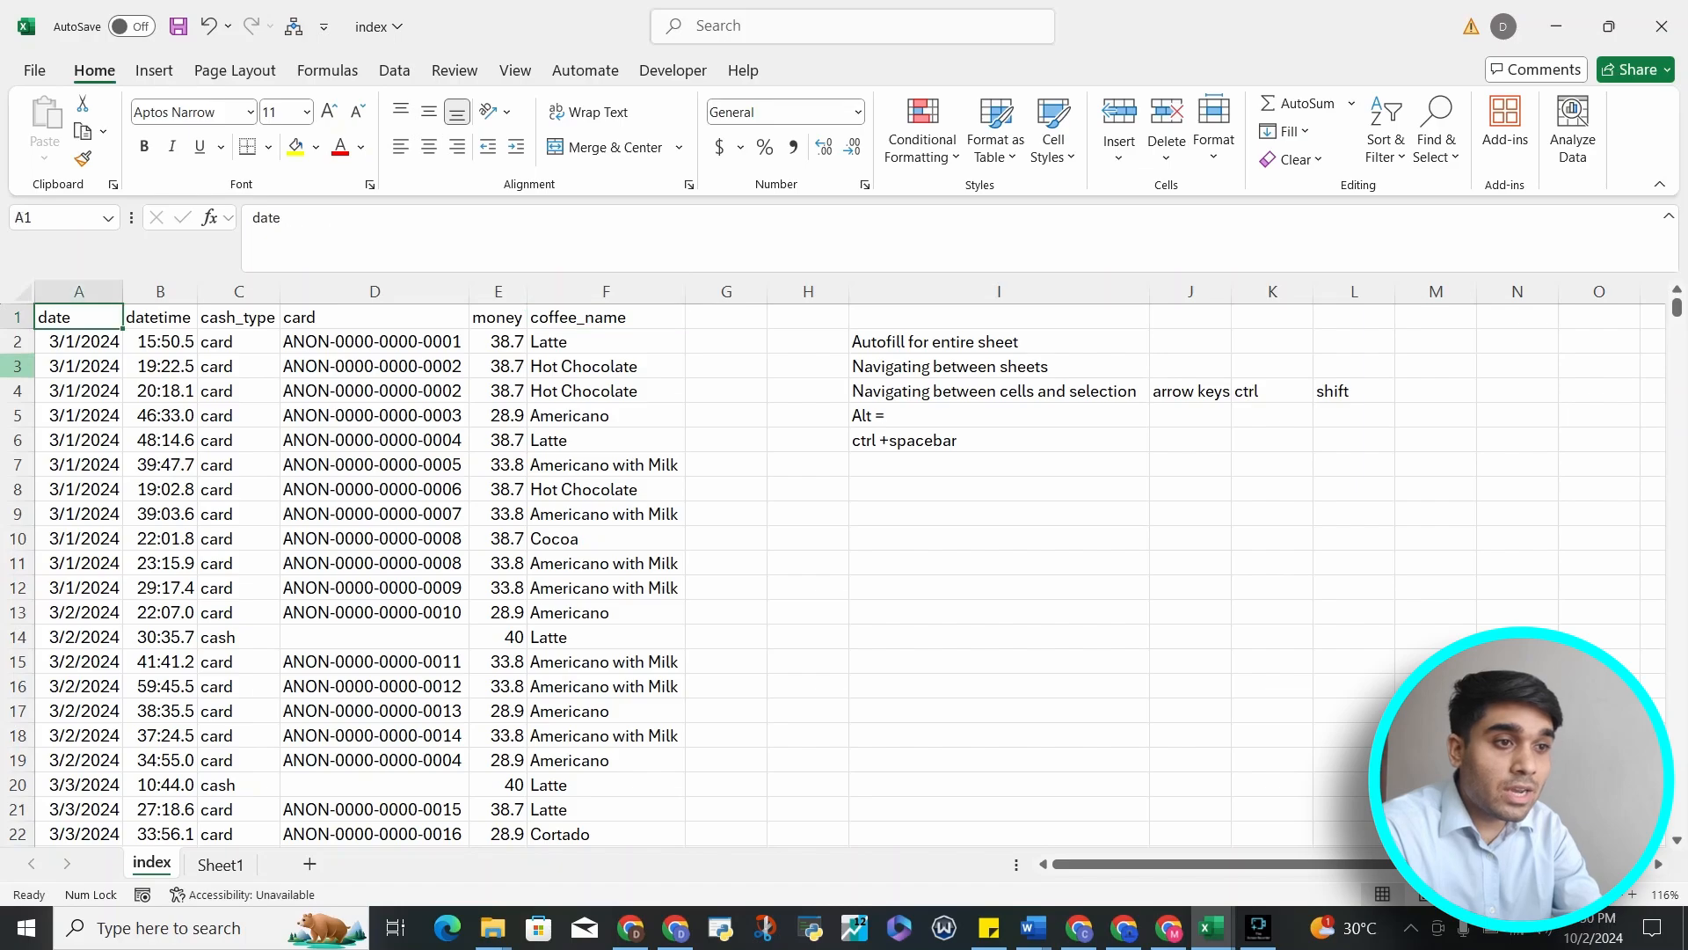
Extend a selection down the date column row by row, then jump back to A1
{"action": "key", "text": "shift+Down"}
{"action": "key", "text": "shift+Down"}
{"action": "key", "text": "shift+Down"}
{"action": "key", "text": "shift+Down"}
{"action": "key", "text": "shift+Down"}
{"action": "key", "text": "shift+Down"}
{"action": "key", "text": "shift+Down"}
{"action": "key", "text": "shift+Down"}
{"action": "key", "text": "shift+Down"}
{"action": "key", "text": "shift+Down"}
{"action": "key", "text": "shift+Down"}
{"action": "key", "text": "shift+Down"}
{"action": "key", "text": "shift+Down"}
{"action": "key", "text": "shift+Down"}
{"action": "key", "text": "shift+Down"}
{"action": "key", "text": "shift+Down"}
{"action": "key", "text": "shift+Down"}
{"action": "key", "text": "shift+Down"}
{"action": "key", "text": "shift+Down"}
{"action": "key", "text": "shift+Down"}
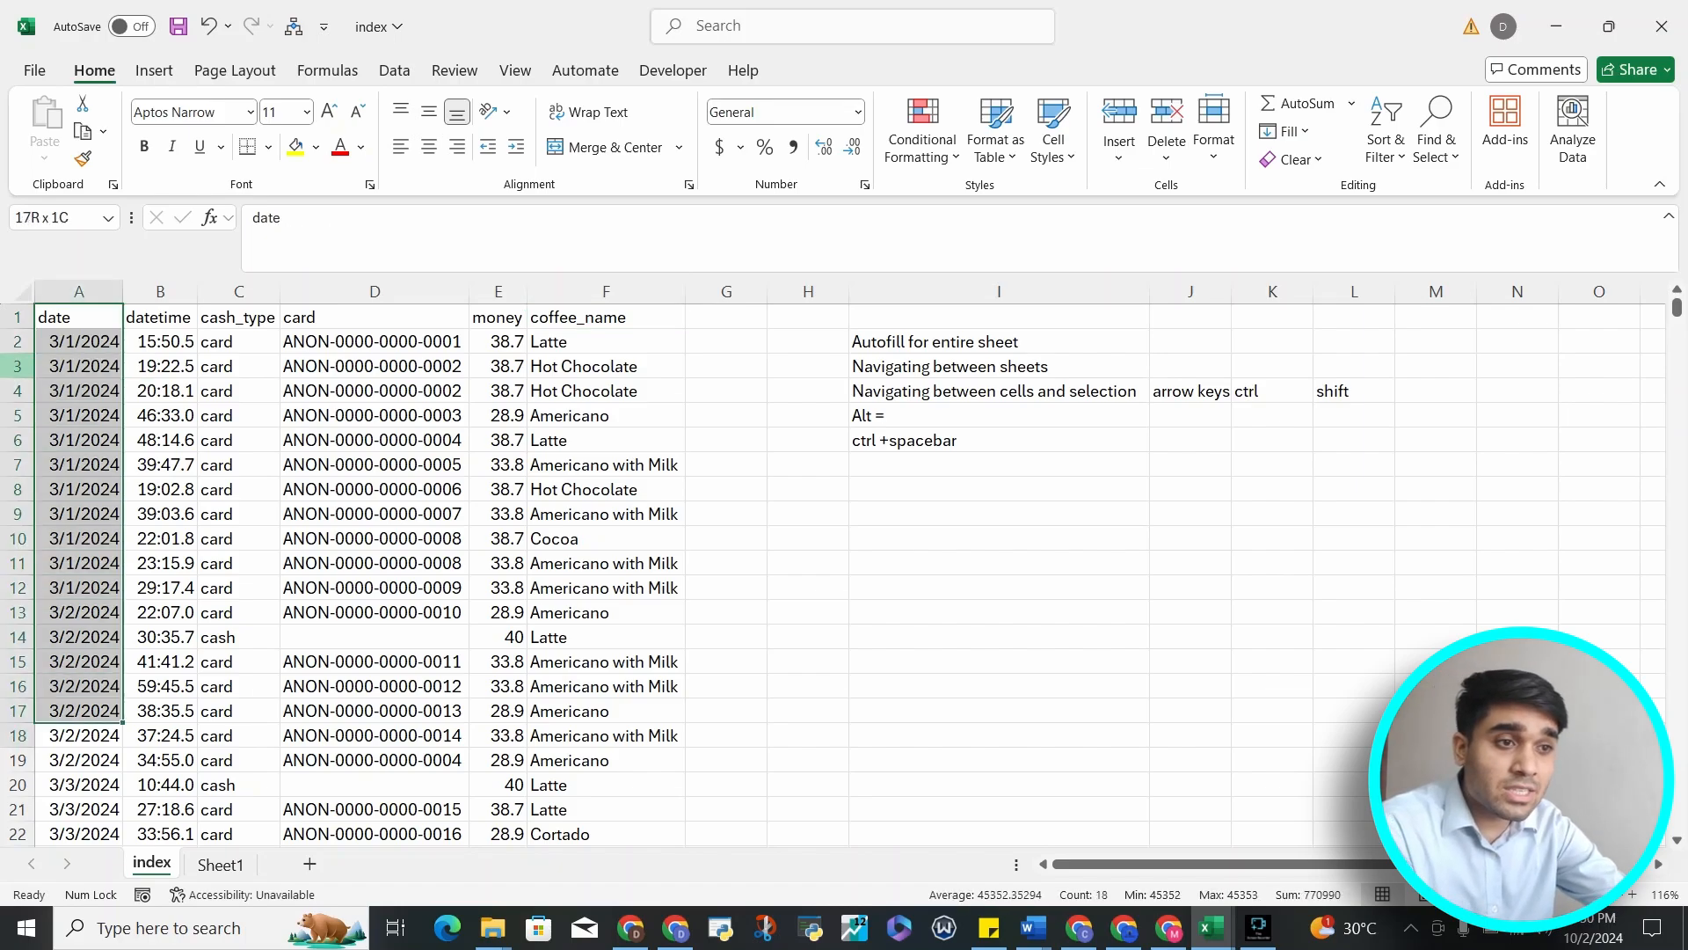
{"action": "key", "text": "shift+Down"}
{"action": "key", "text": "shift+Down"}
{"action": "key", "text": "shift+Down"}
{"action": "key", "text": "shift+Down"}
{"action": "key", "text": "shift+Down"}
{"action": "key", "text": "shift+Down"}
{"action": "key", "text": "shift+Down"}
{"action": "key", "text": "shift+Down"}
{"action": "key", "text": "shift+Down"}
{"action": "key", "text": "shift+Down"}
{"action": "key", "text": "shift+Down"}
{"action": "key", "text": "shift+Down"}
{"action": "key", "text": "shift+Down"}
{"action": "key", "text": "shift+Down"}
{"action": "key", "text": "shift+Down"}
{"action": "key", "text": "shift+Down"}
{"action": "key", "text": "shift+Down"}
{"action": "key", "text": "shift+Down"}
{"action": "key", "text": "shift+Down"}
{"action": "key", "text": "shift+Down"}
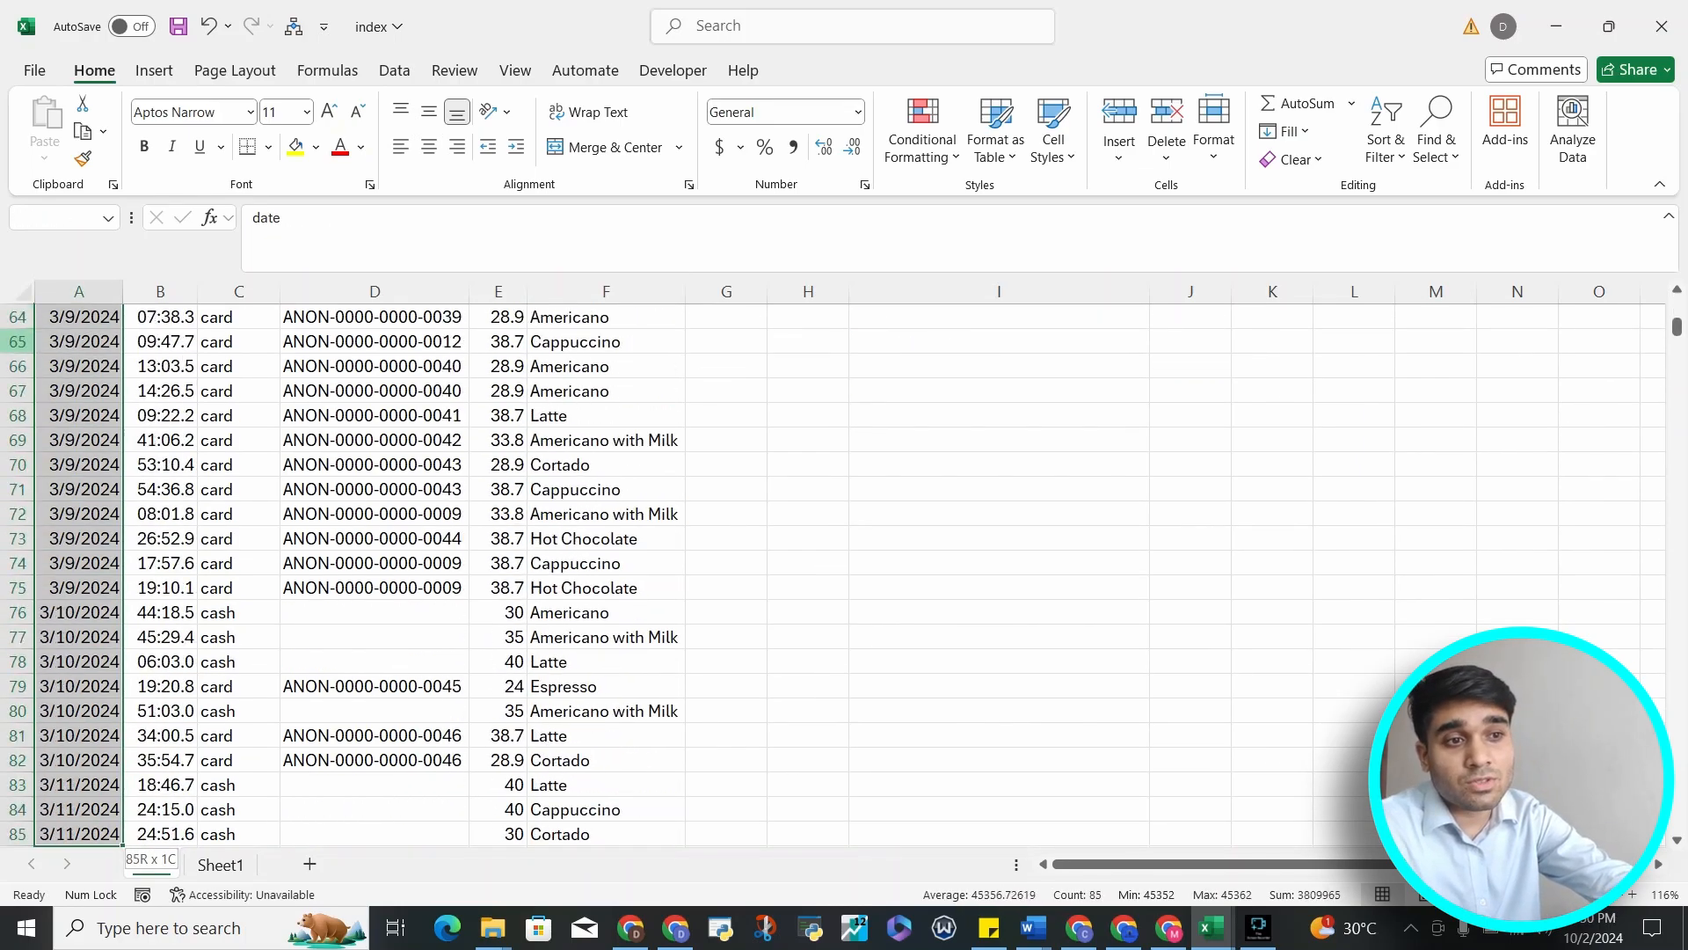
{"action": "key", "text": "shift+Down"}
{"action": "key", "text": "shift+Down"}
{"action": "key", "text": "shift+Down"}
{"action": "key", "text": "shift+Down"}
{"action": "key", "text": "shift+Down"}
{"action": "key", "text": "shift+Down"}
{"action": "key", "text": "shift+Down"}
{"action": "key", "text": "shift+Down"}
{"action": "key", "text": "shift+Down"}
{"action": "key", "text": "shift+Down"}
{"action": "key", "text": "shift+Down"}
{"action": "key", "text": "shift+Down"}
{"action": "key", "text": "shift+Down"}
{"action": "key", "text": "shift+Down"}
{"action": "key", "text": "shift+Down"}
{"action": "key", "text": "shift+Down"}
{"action": "key", "text": "shift+Down"}
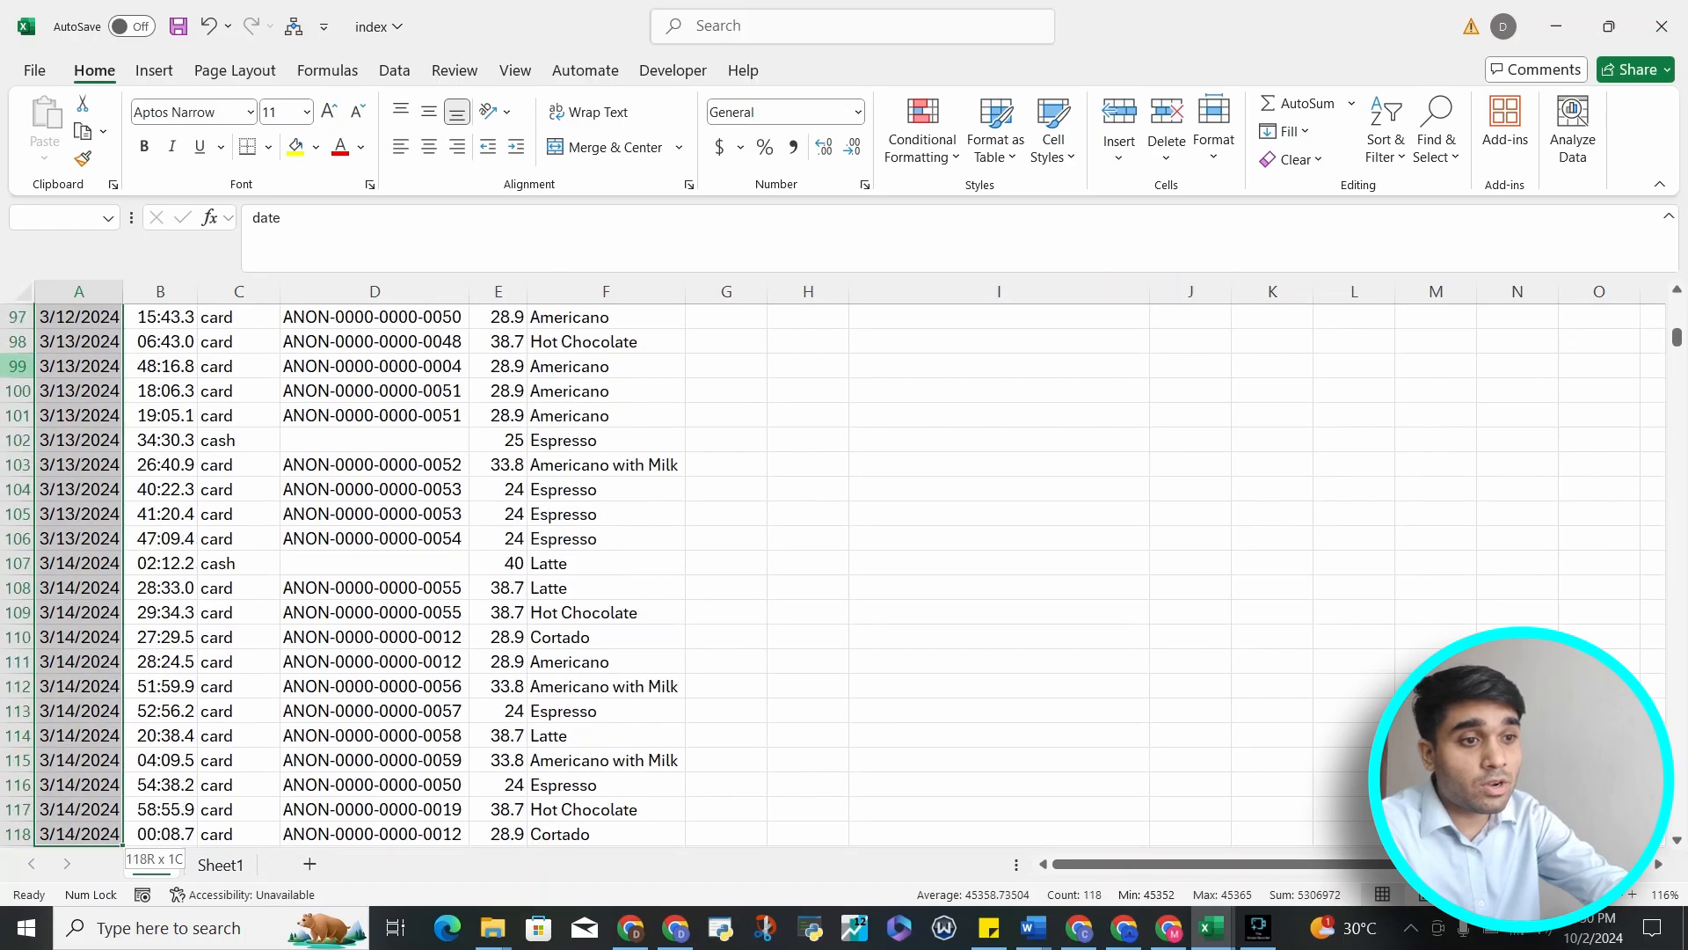
{"action": "key", "text": "ctrl+Up"}
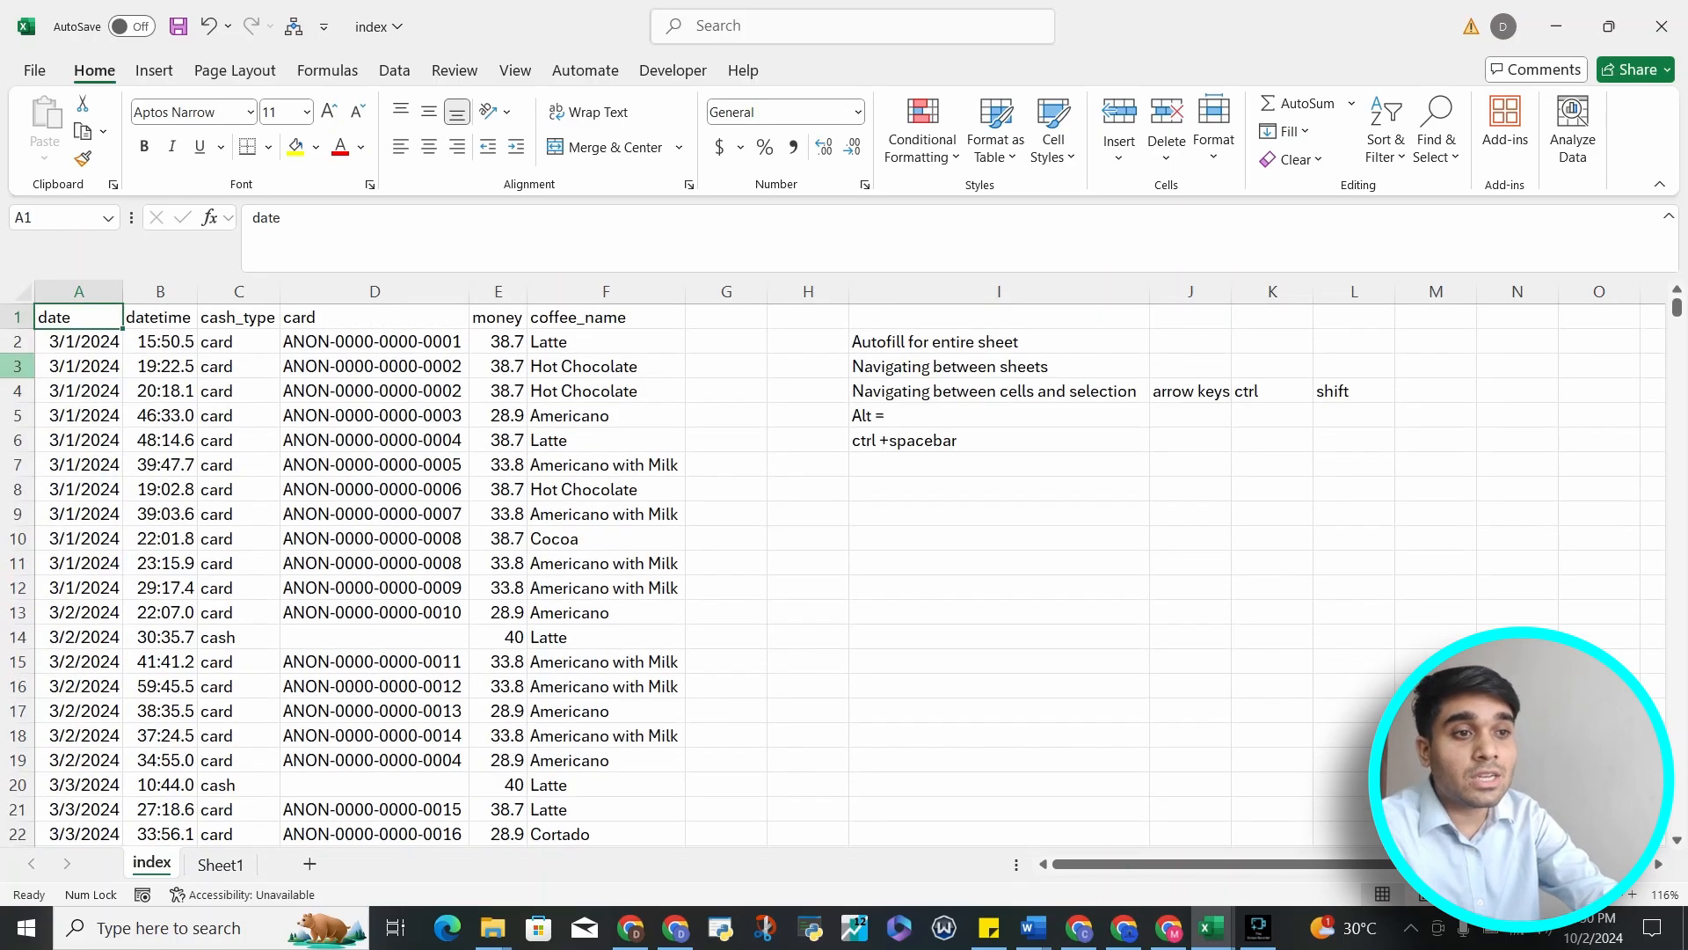
Select the date column from A1 to the last record, then jump between the sheet's top and last row
{"action": "key", "text": "ctrl+Down"}
{"action": "key", "text": "ctrl+Up"}
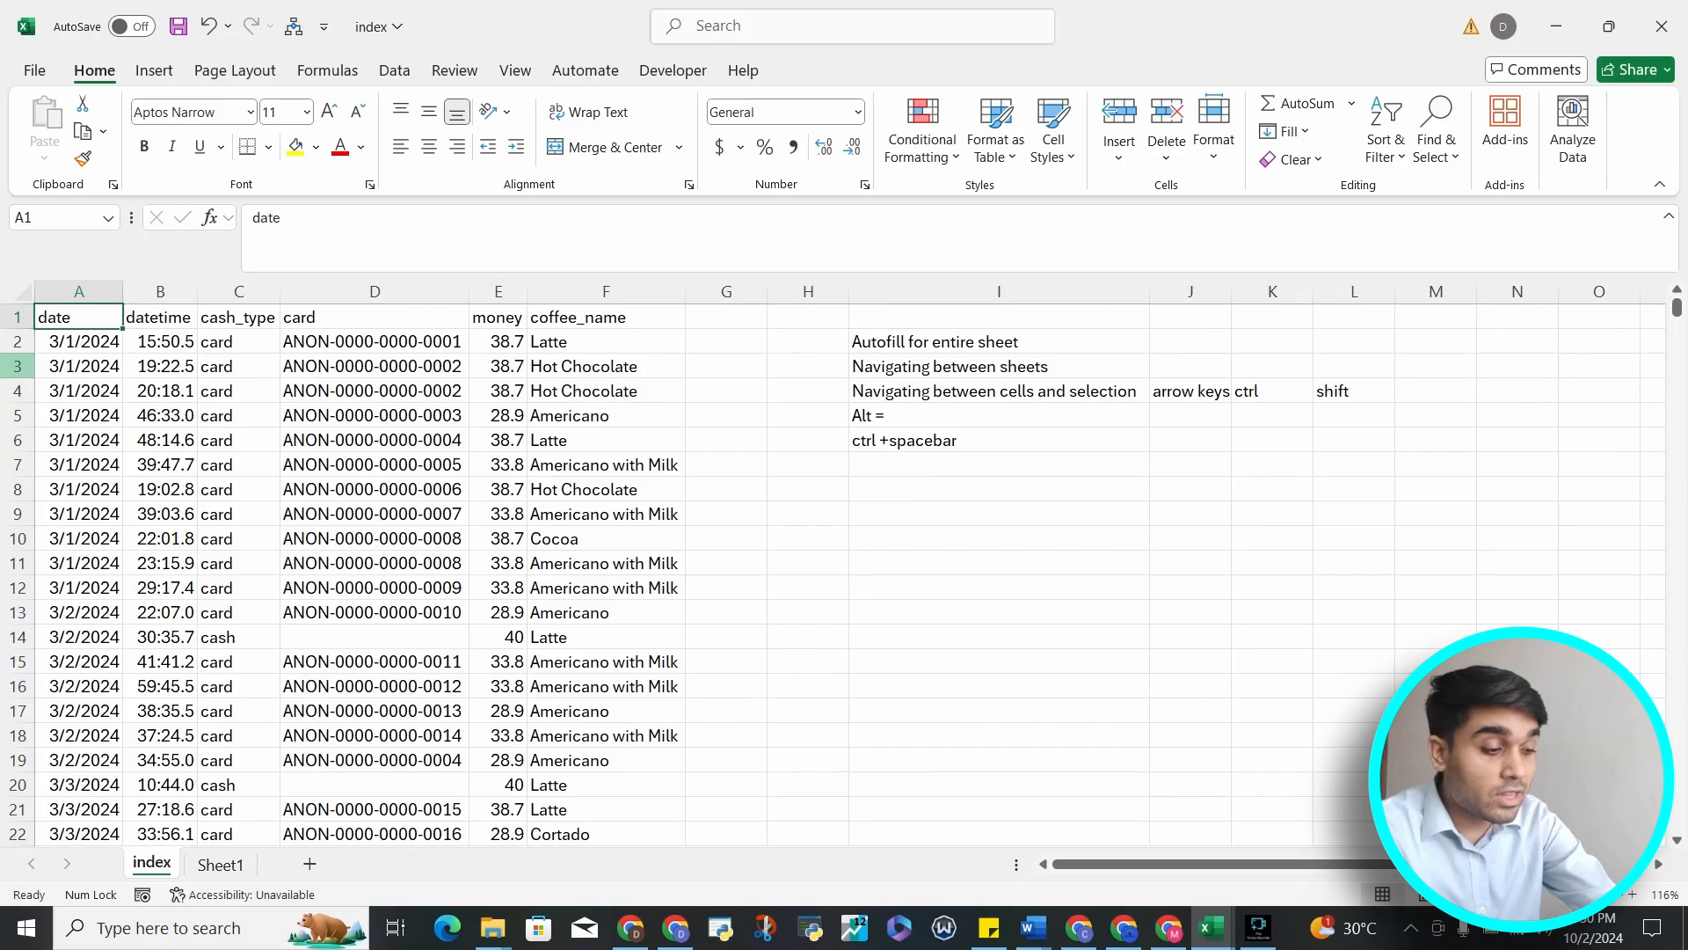
{"action": "key", "text": "ctrl+shift+Down"}
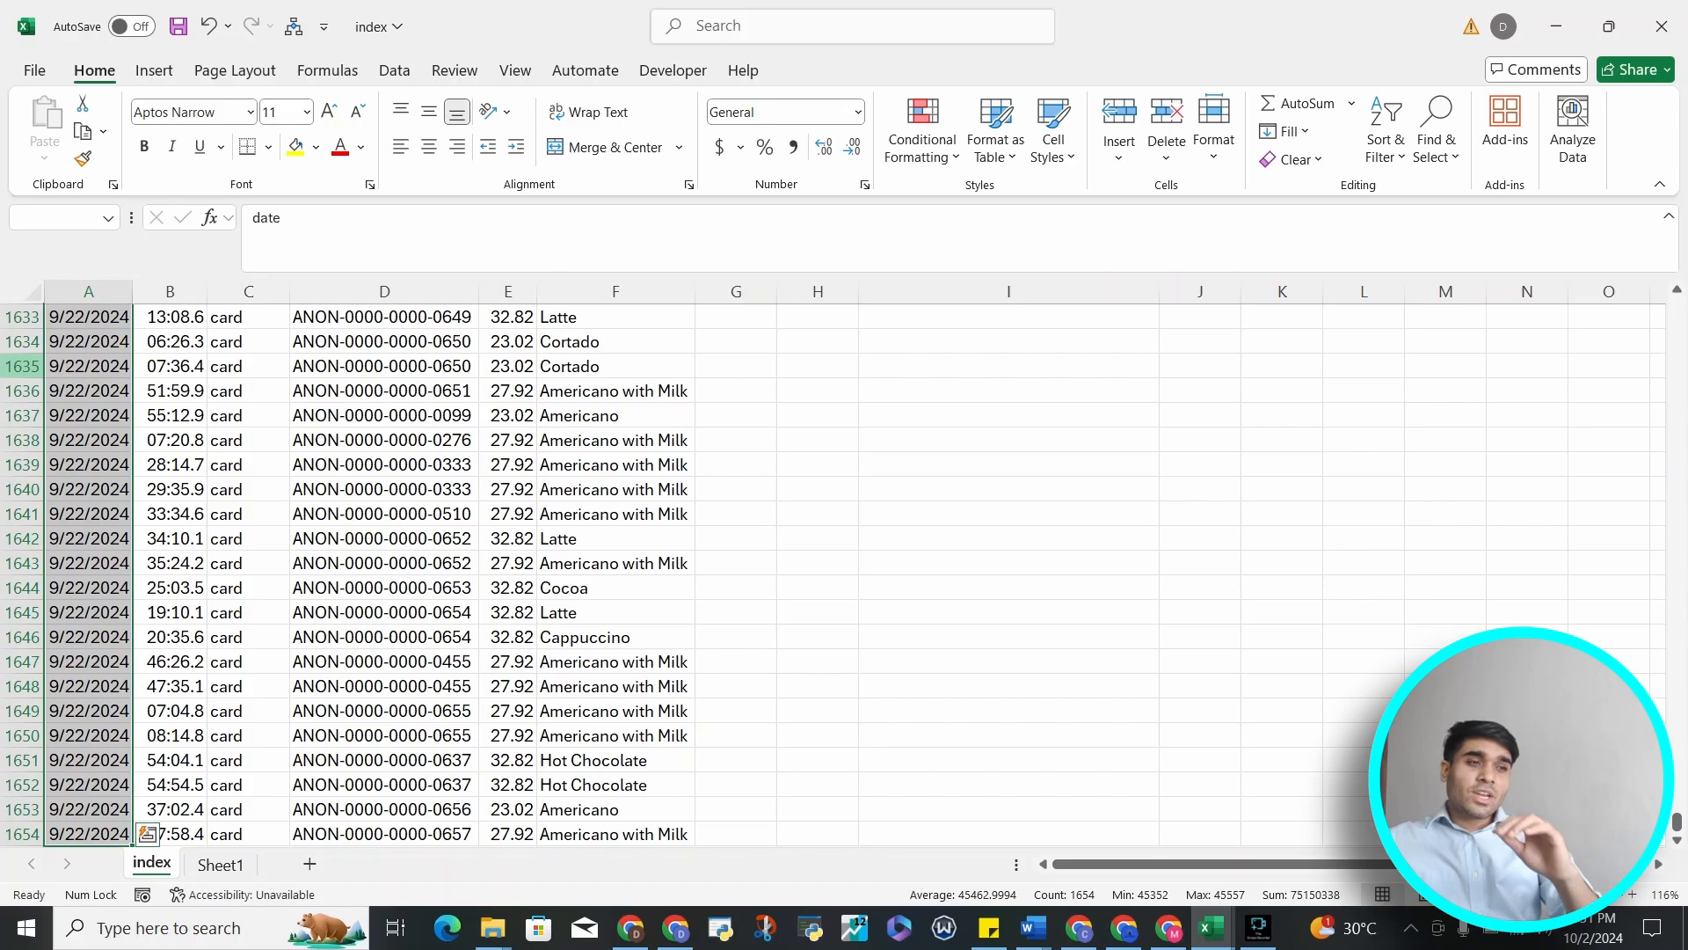
{"action": "key", "text": "ctrl+Home"}
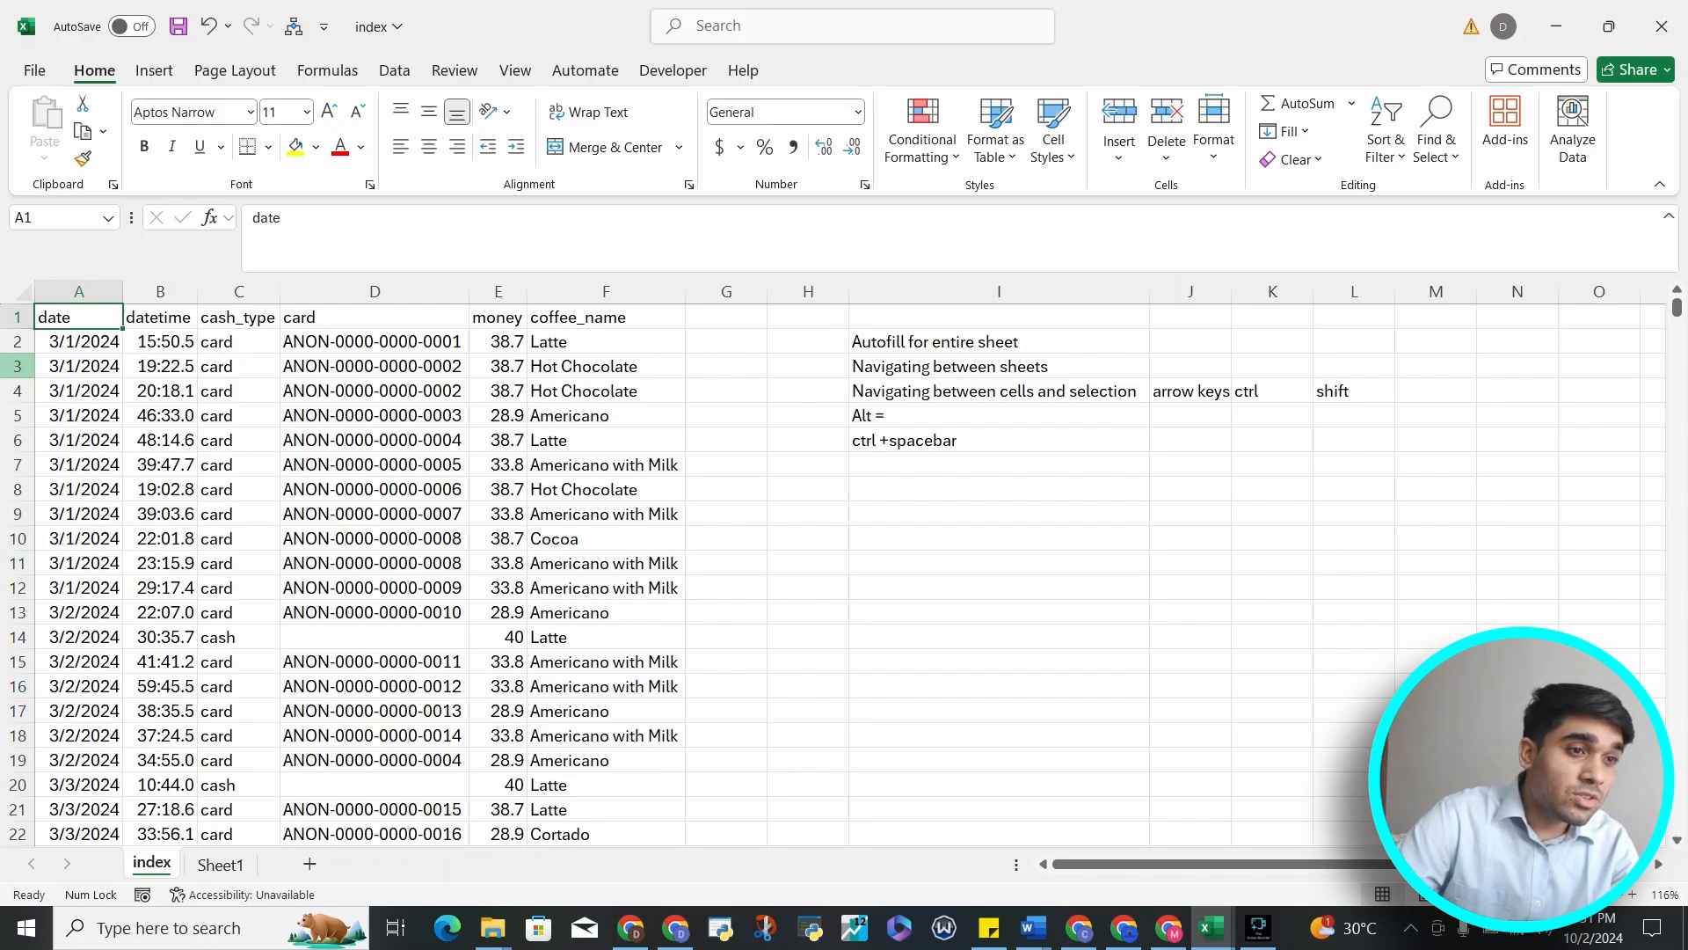
{"action": "key", "text": "ctrl+Down"}
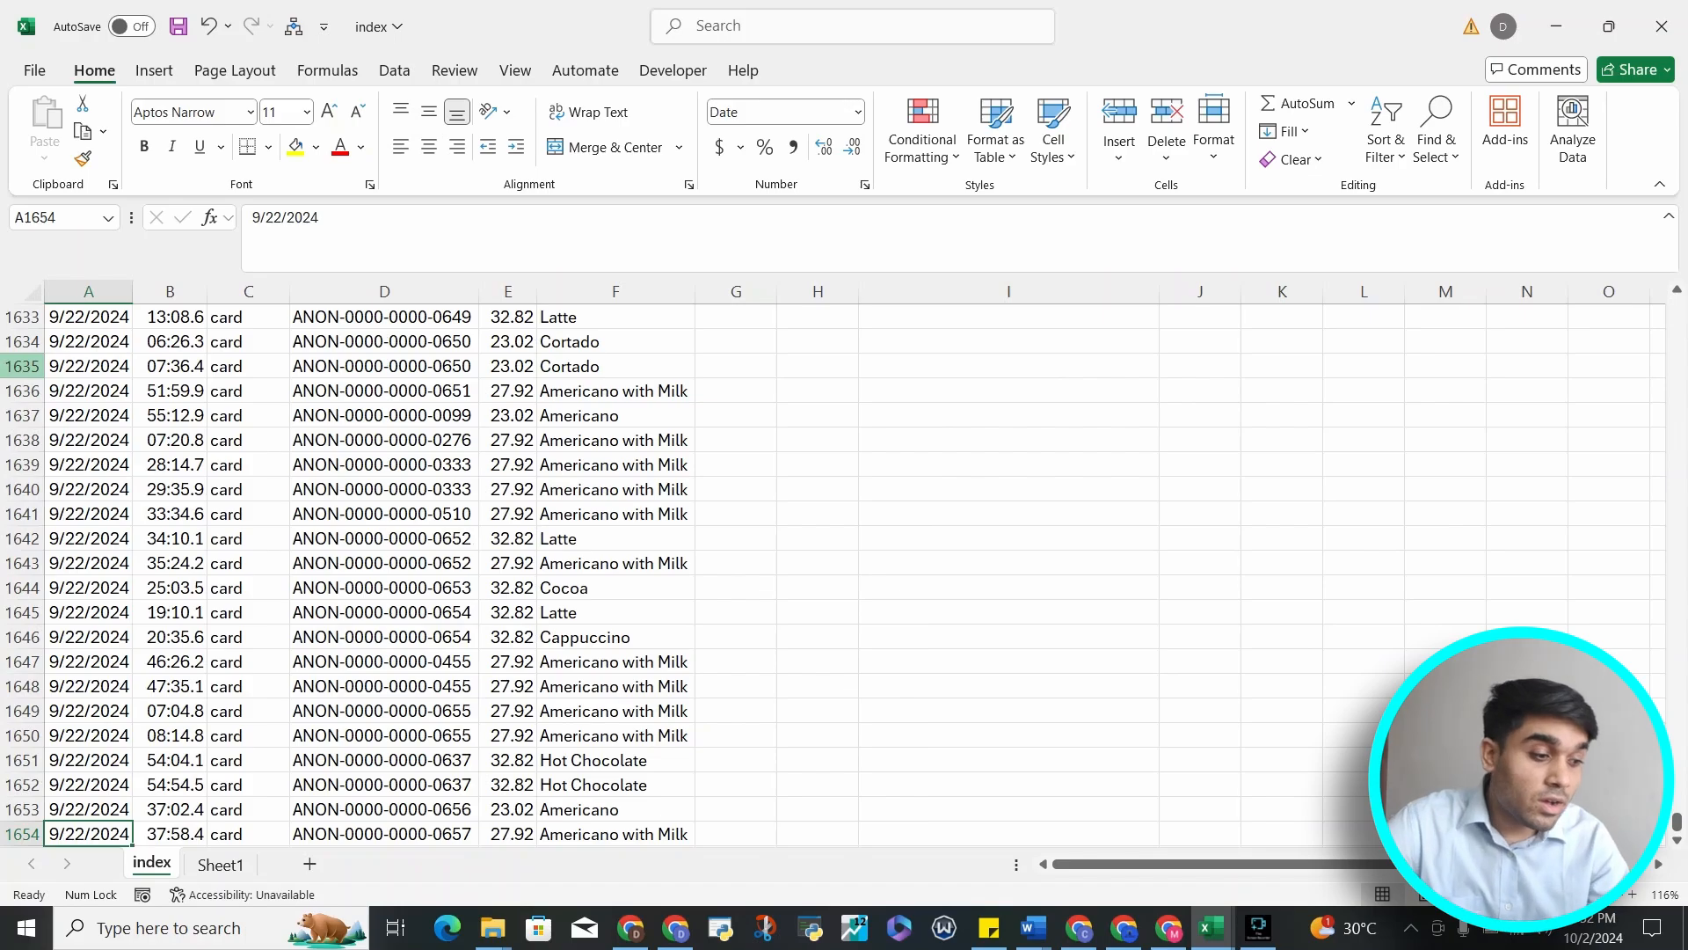
{"action": "key", "text": "ctrl+Home"}
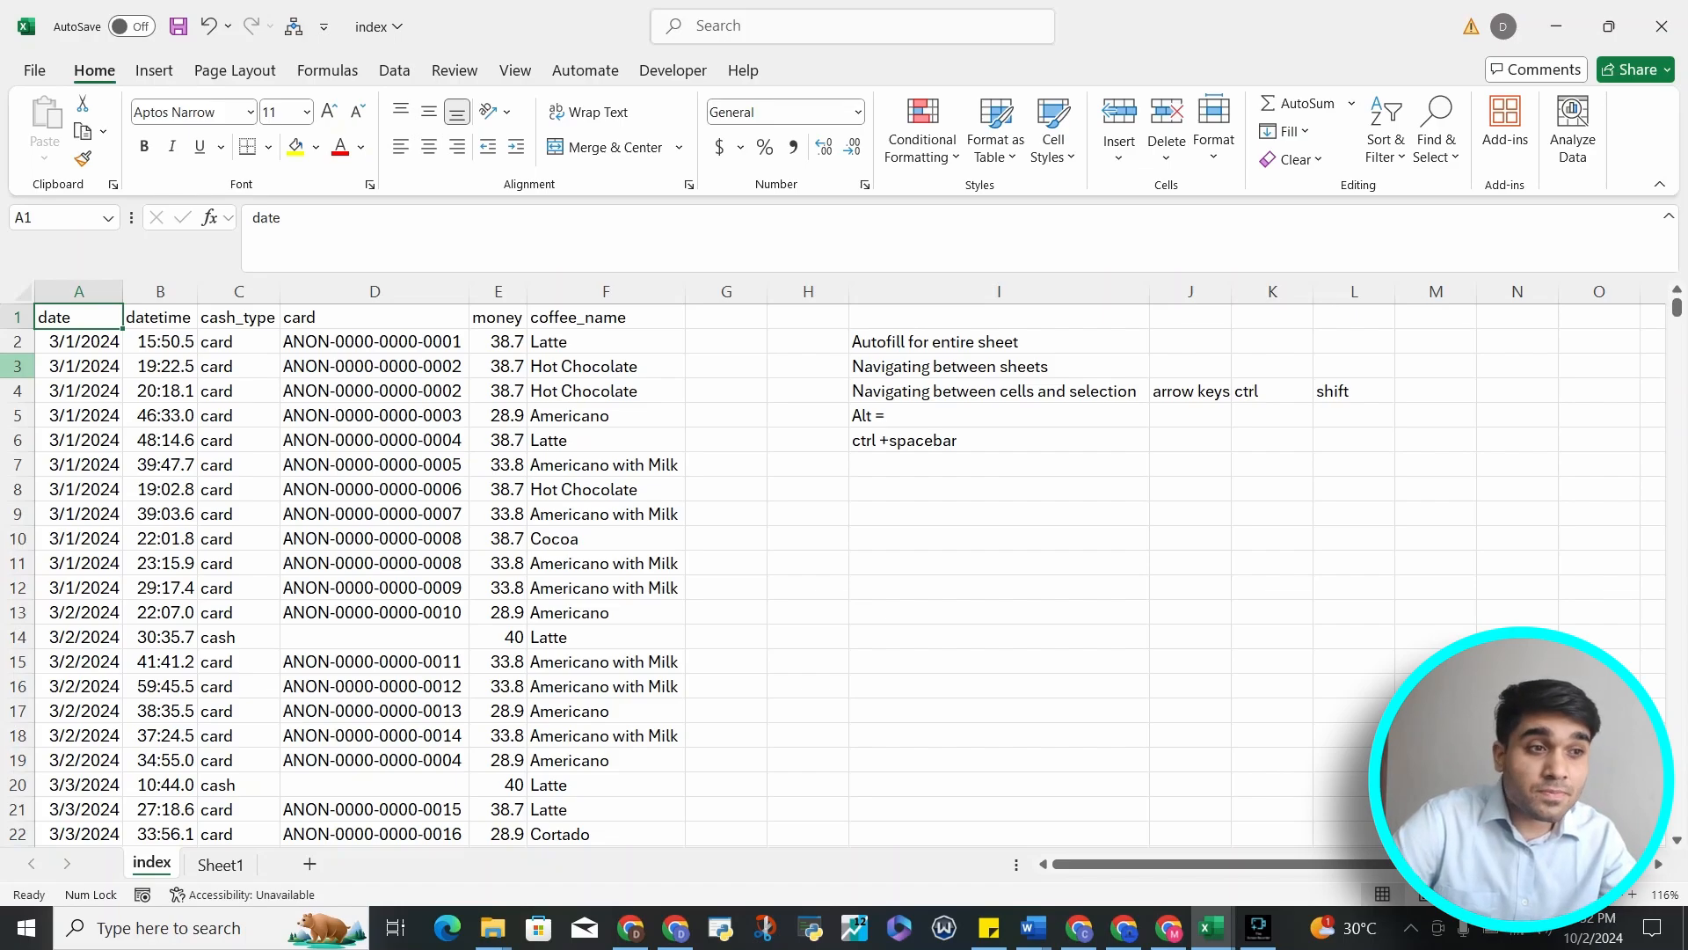
Move to the money column and jump between its header, last value and the first empty row below
{"action": "key", "text": "Right"}
{"action": "key", "text": "Right"}
{"action": "key", "text": "Right"}
{"action": "key", "text": "Right"}
{"action": "key", "text": "ctrl+Down"}
{"action": "key", "text": "Down"}
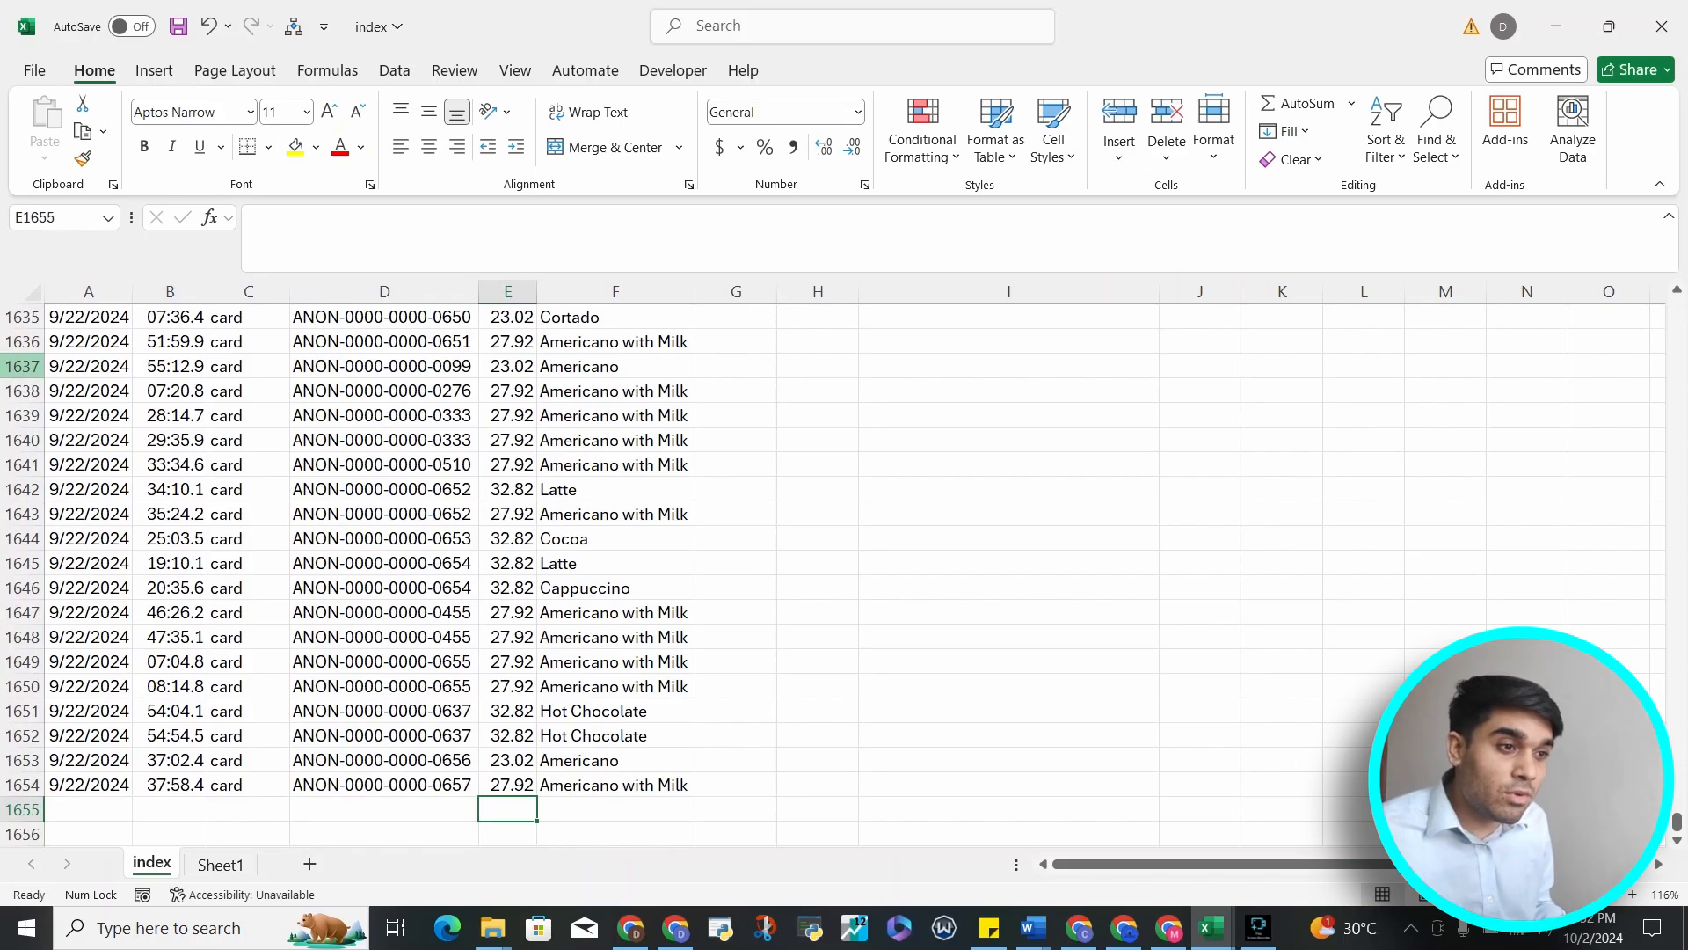
{"action": "key", "text": "Up"}
{"action": "key", "text": "ctrl+Up"}
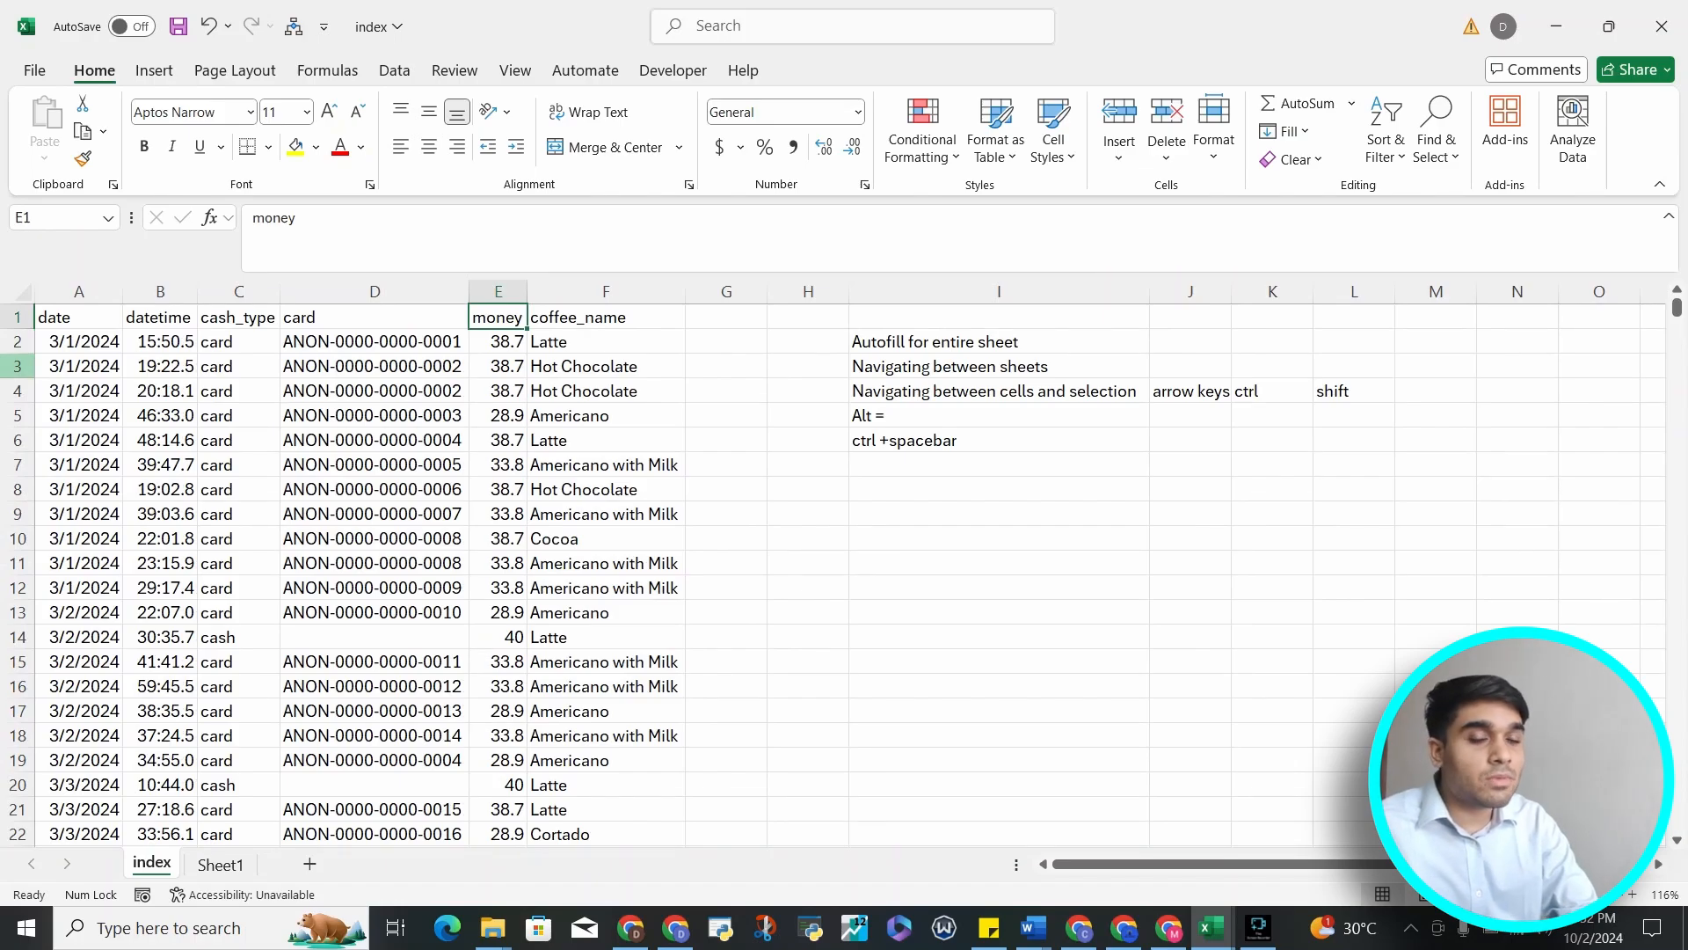
{"action": "key", "text": "ctrl+Down"}
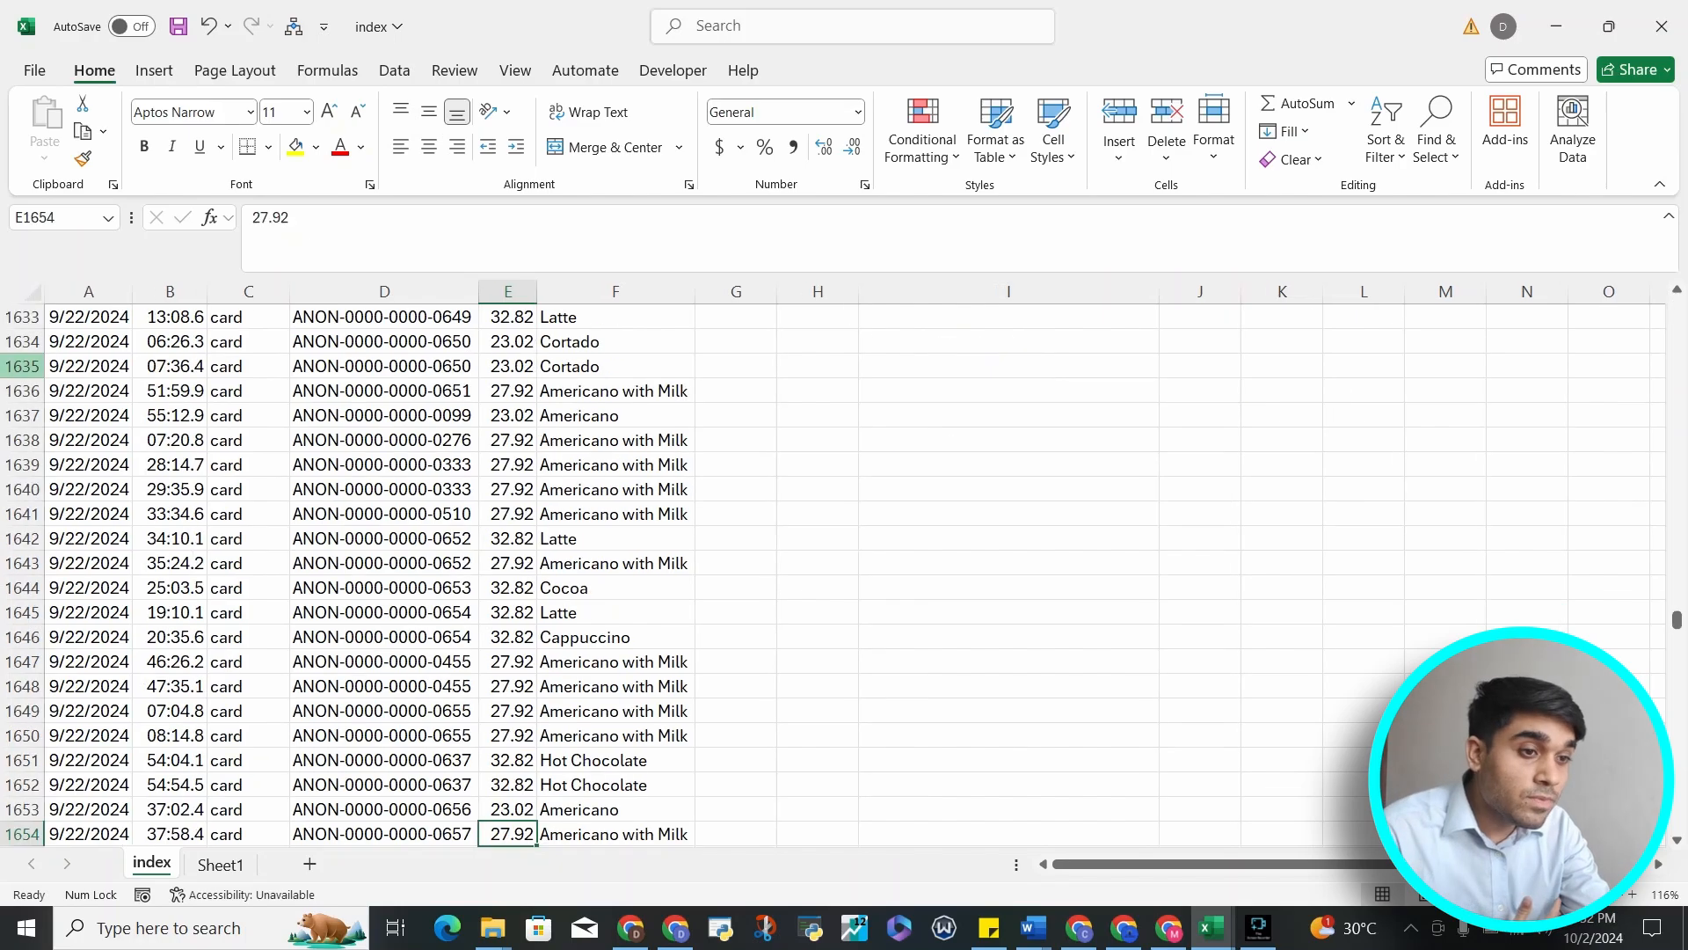
{"action": "key", "text": "Up"}
{"action": "key", "text": "ctrl+Up"}
{"action": "key", "text": "ctrl+Down"}
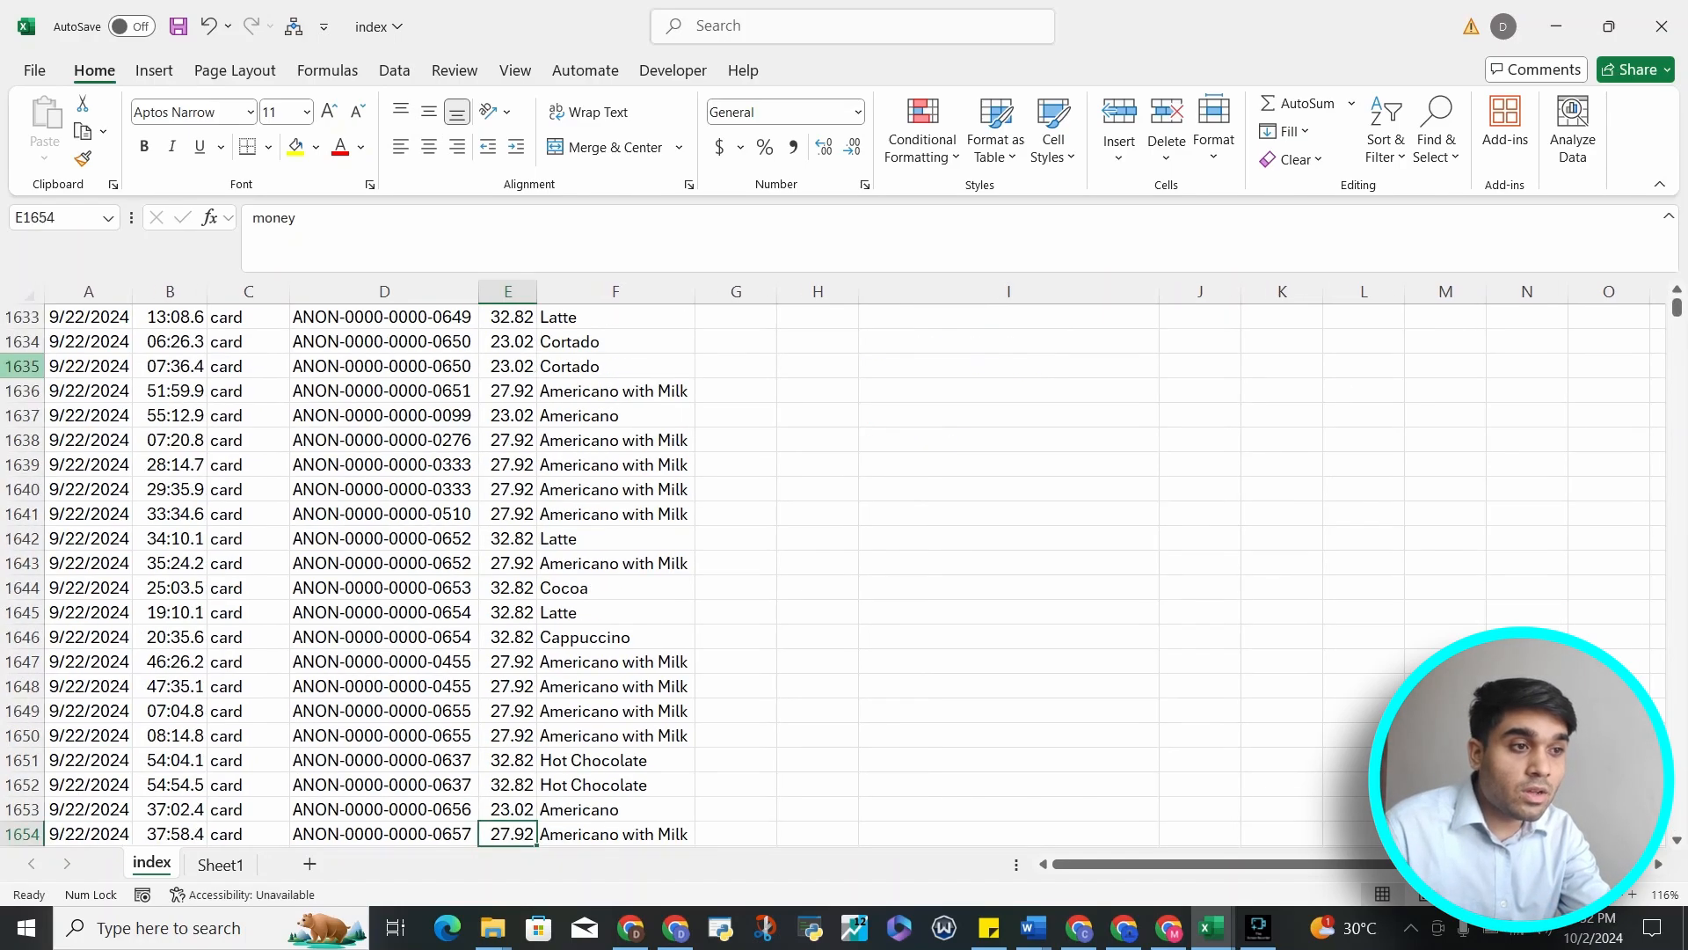
{"action": "key", "text": "ctrl+Up"}
{"action": "key", "text": "Down"}
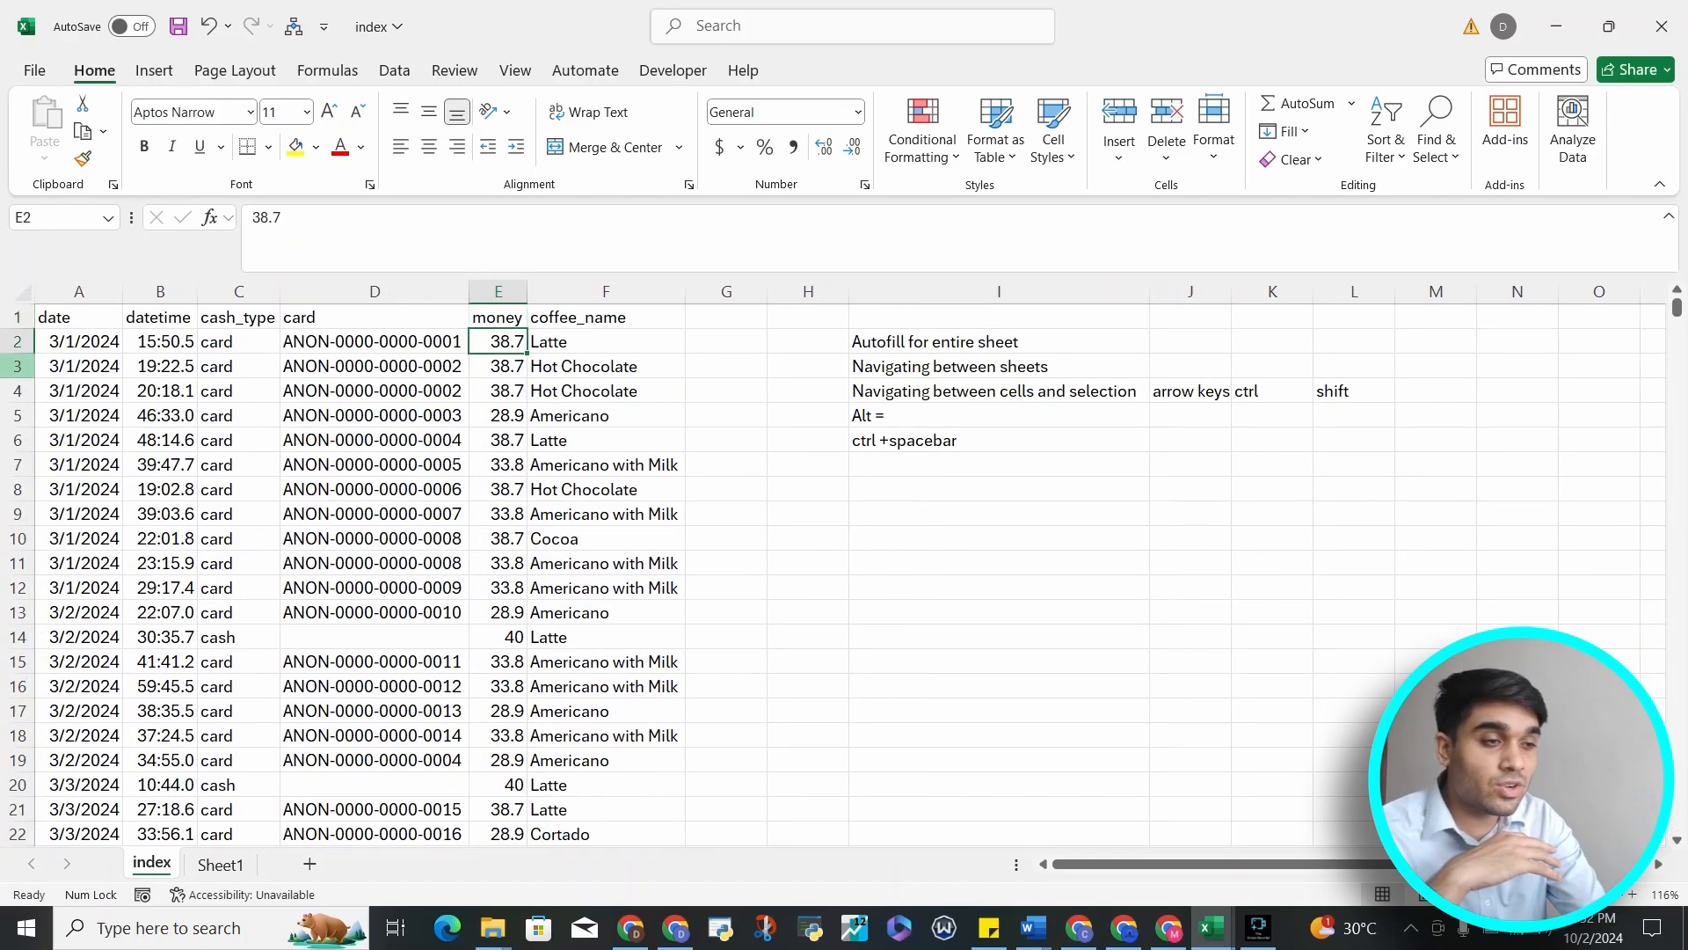
Move back to the date column and jump between its first and last records
{"action": "key", "text": "Left"}
{"action": "key", "text": "Left"}
{"action": "key", "text": "Left"}
{"action": "key", "text": "Left"}
{"action": "key", "text": "ctrl+Down"}
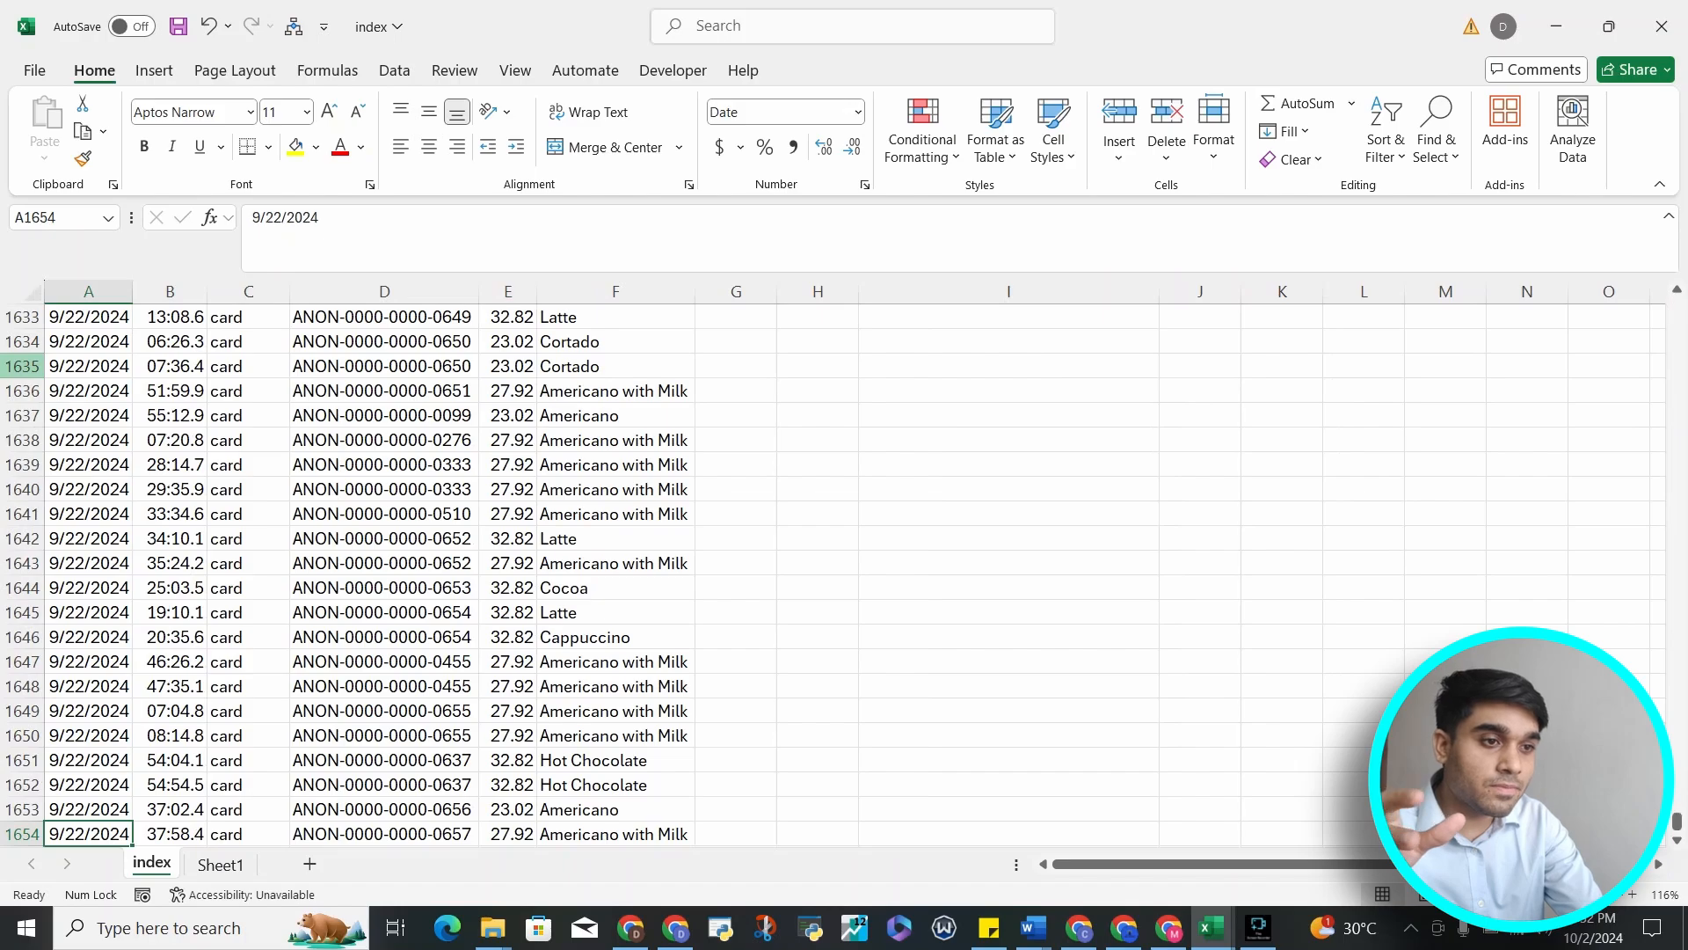
{"action": "key", "text": "ctrl+Up"}
{"action": "key", "text": "Down"}
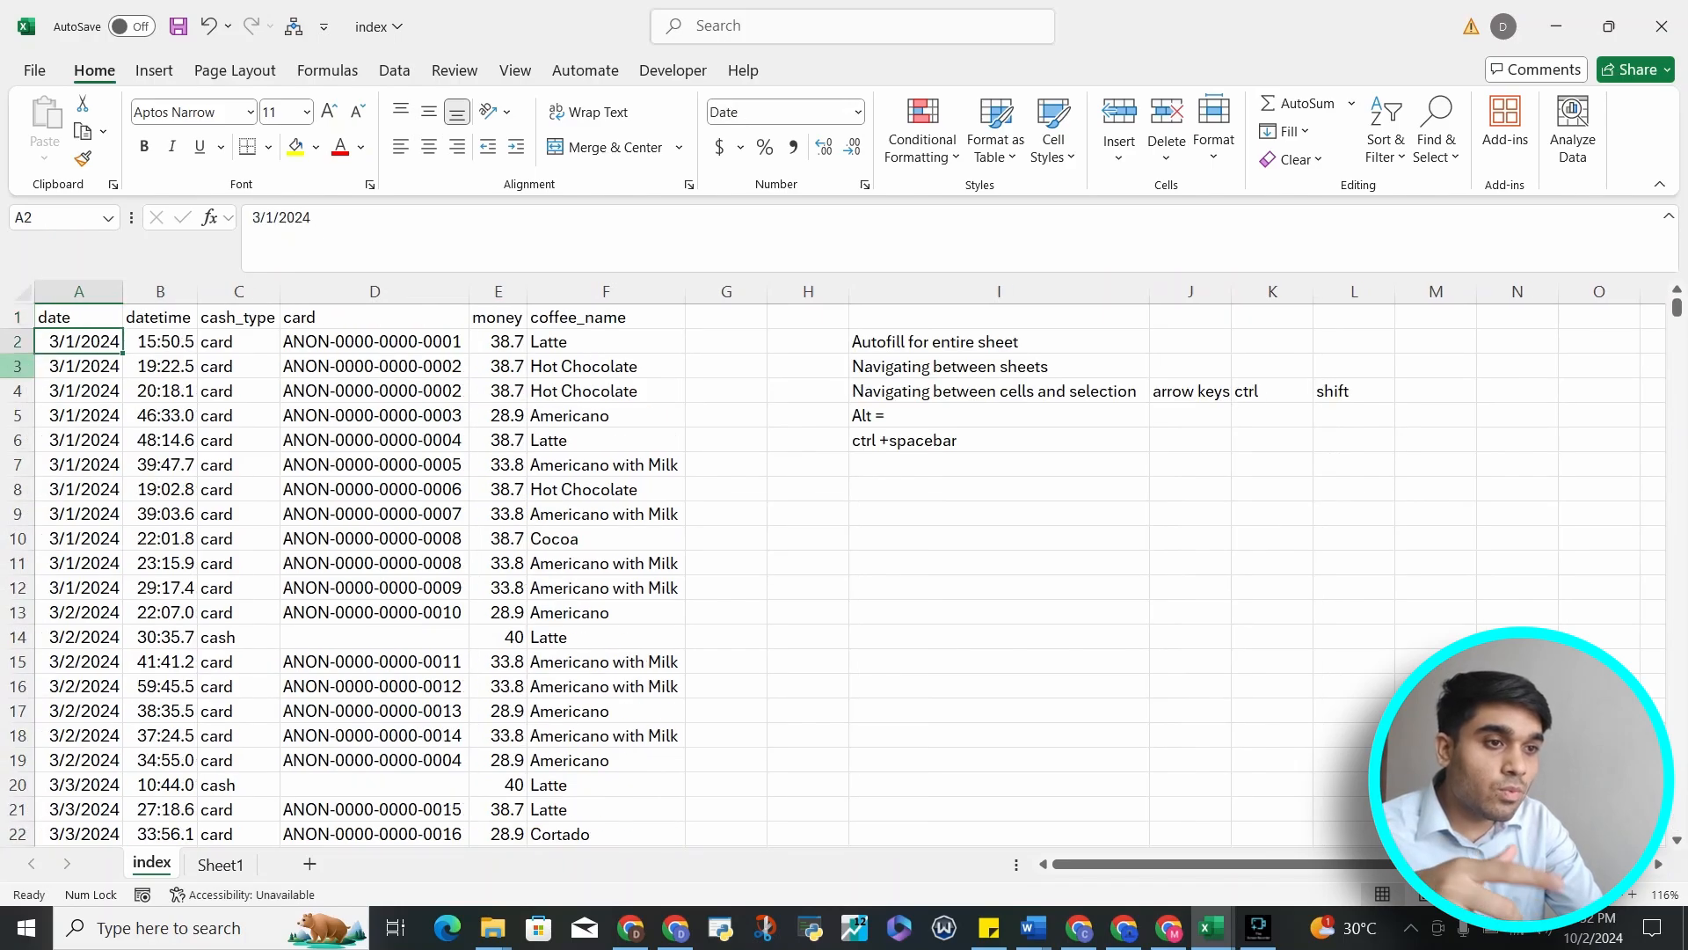
{"action": "key", "text": "ctrl+Down"}
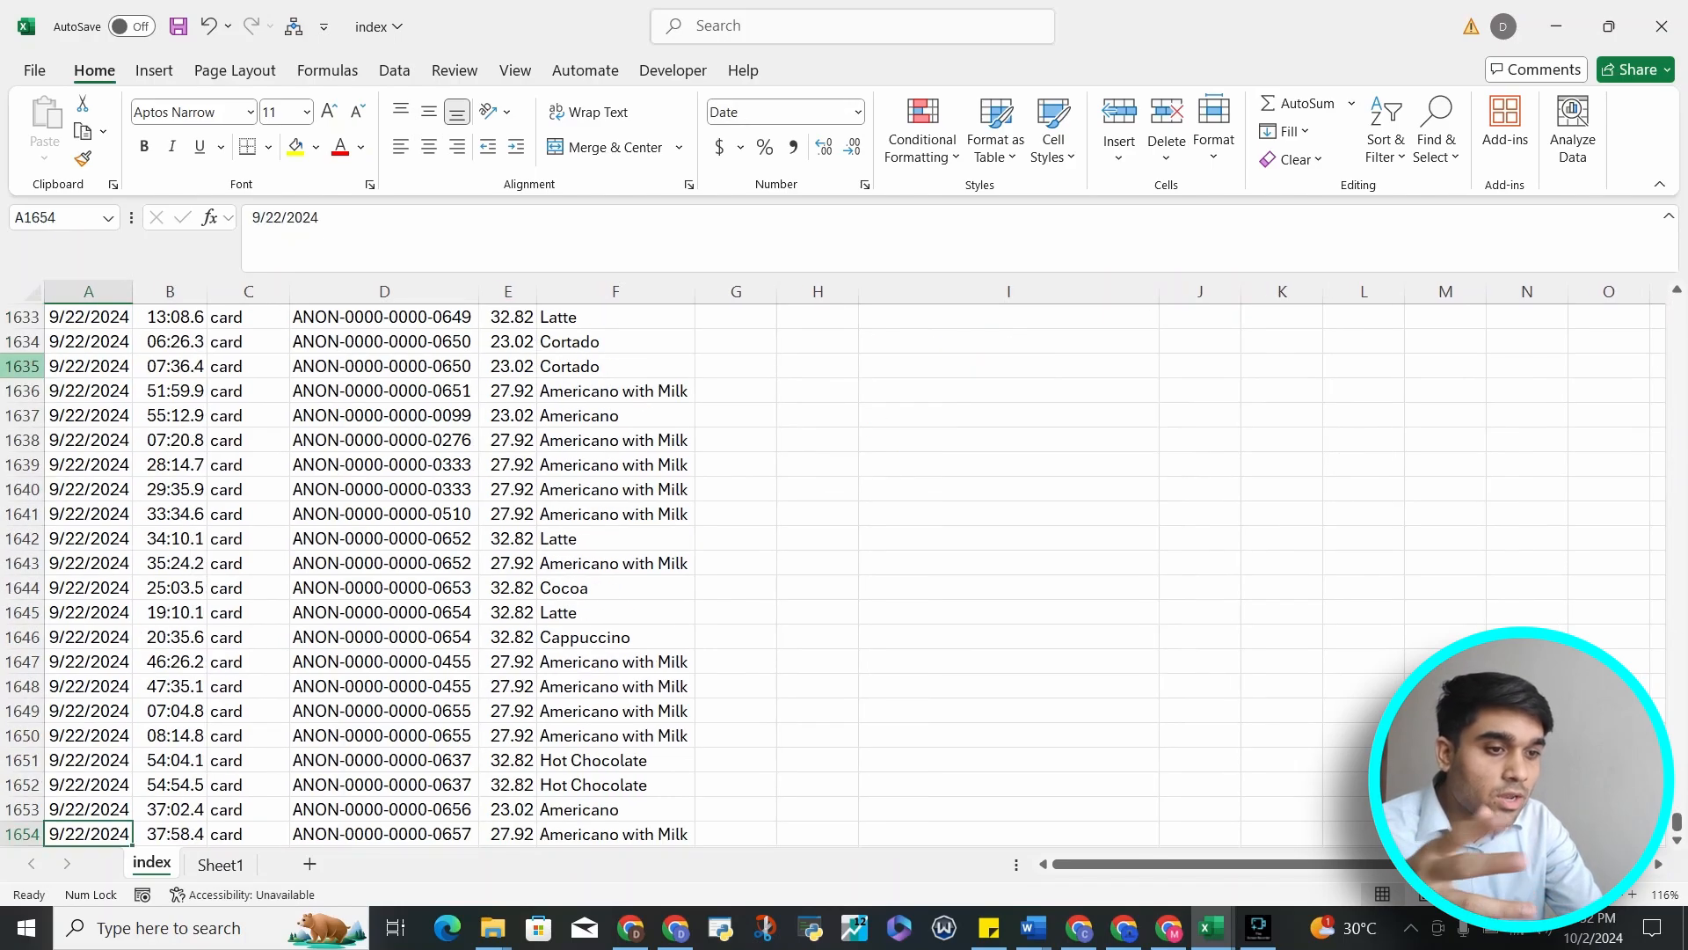
Start a SUM formula in the empty cell directly below the money column's last value
{"action": "key", "text": "Right"}
{"action": "key", "text": "Right"}
{"action": "key", "text": "Right"}
{"action": "key", "text": "Right"}
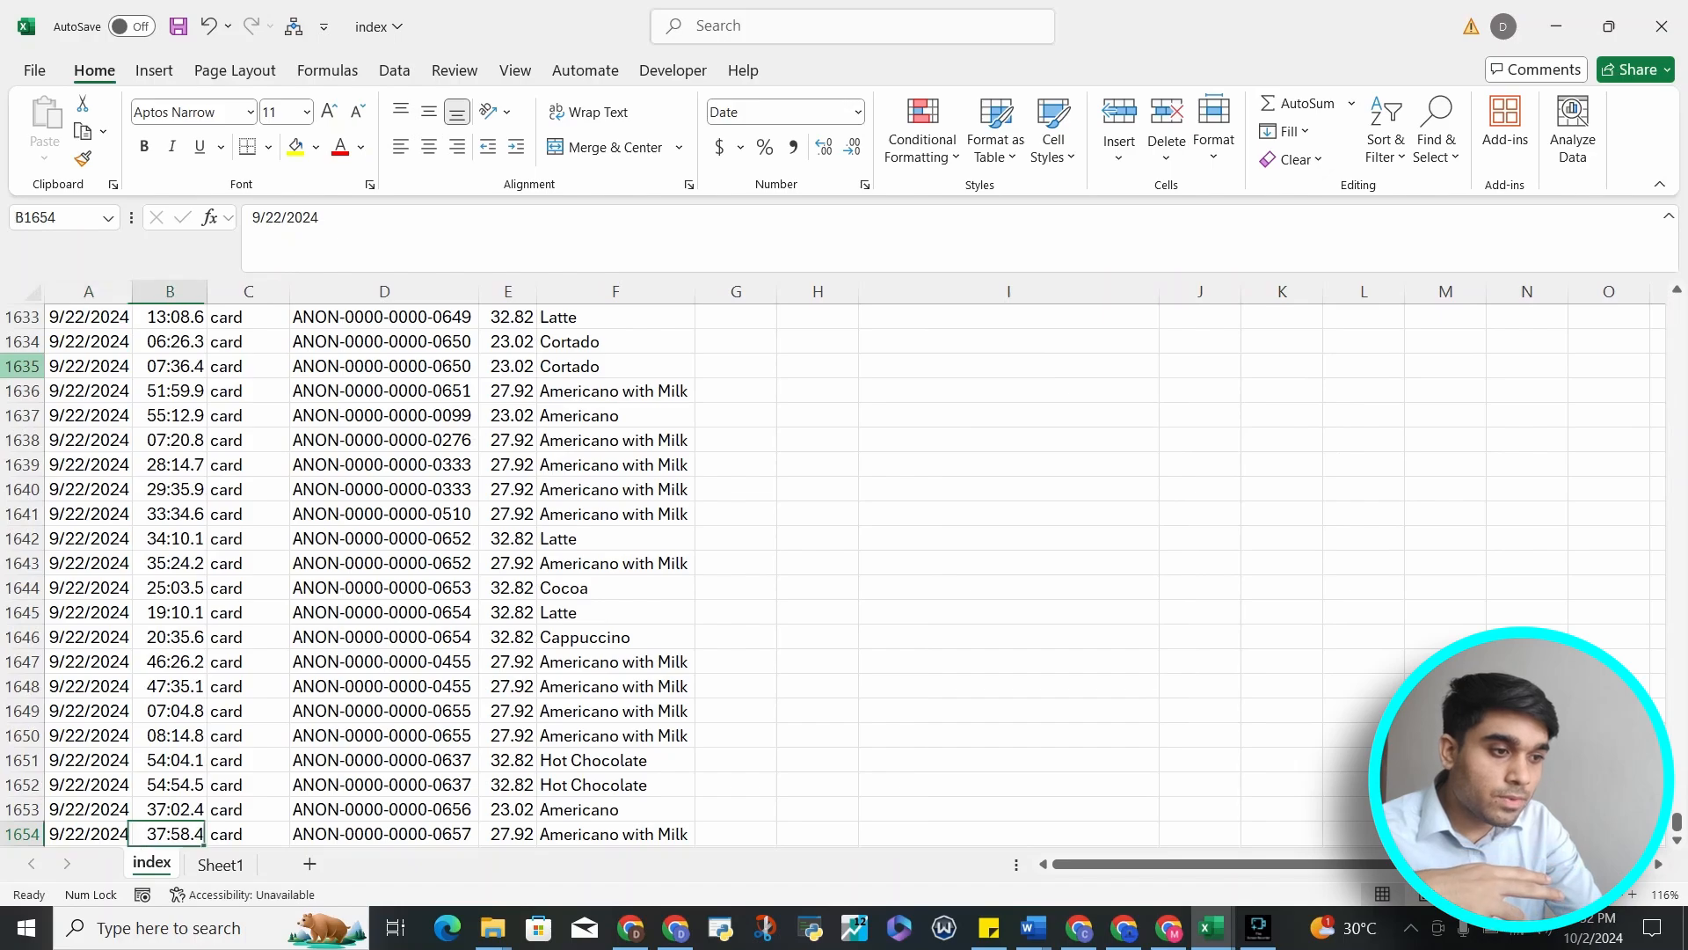
{"action": "key", "text": "Down"}
{"action": "type", "text": "="}
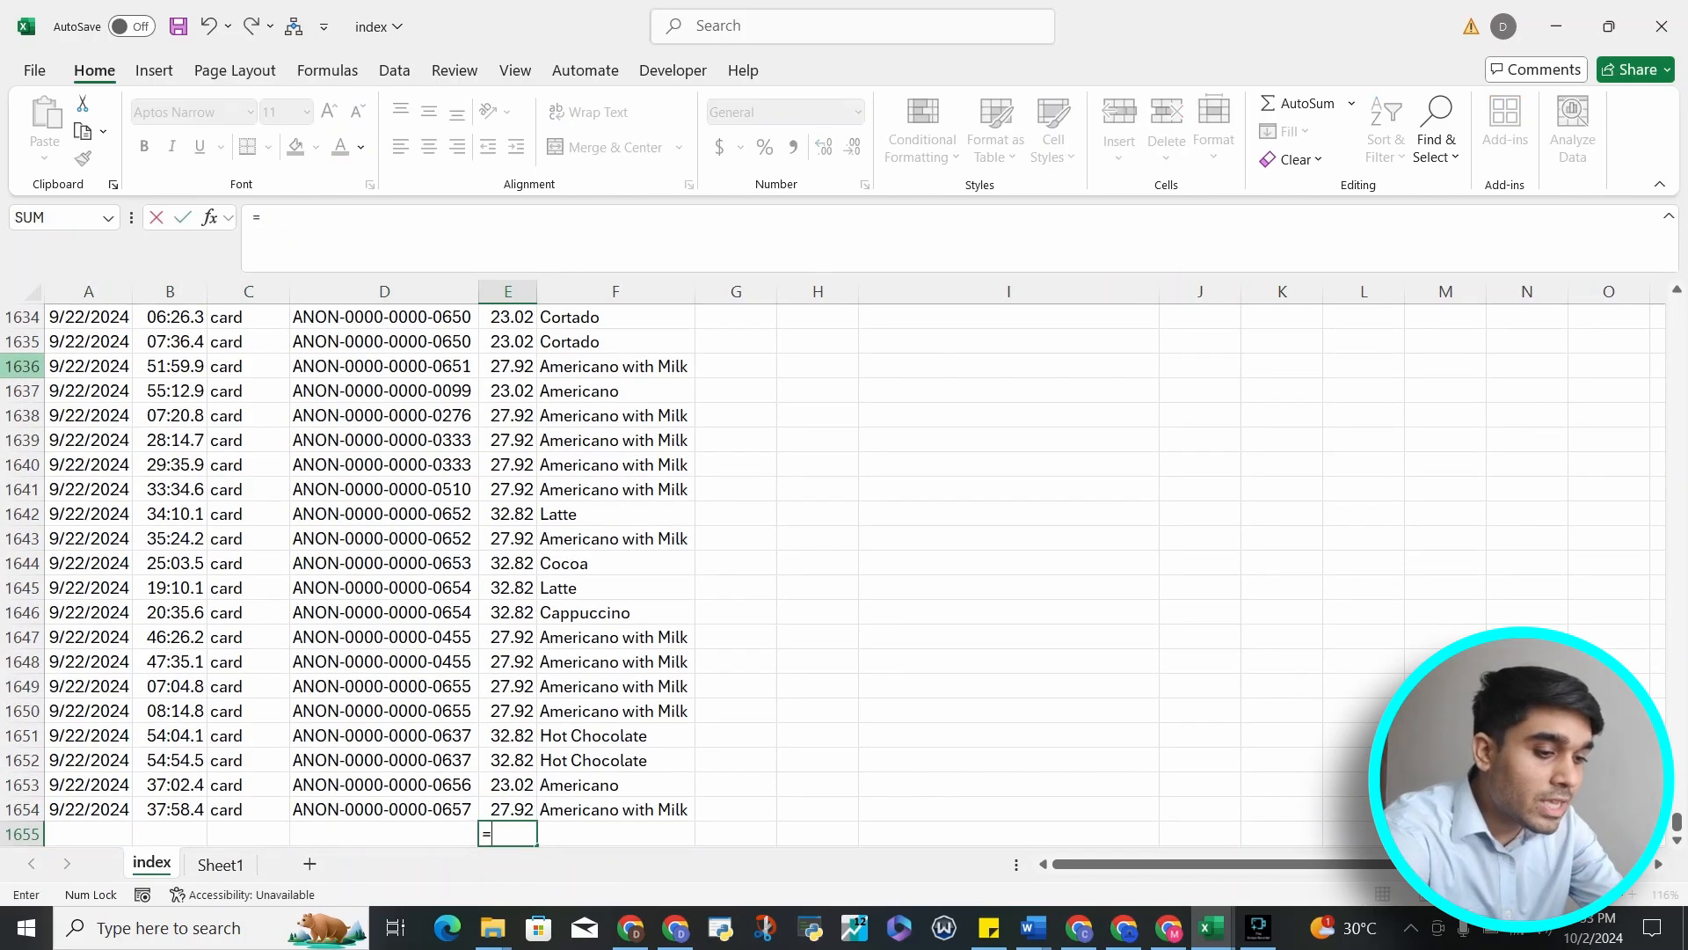
{"action": "type", "text": "sum"}
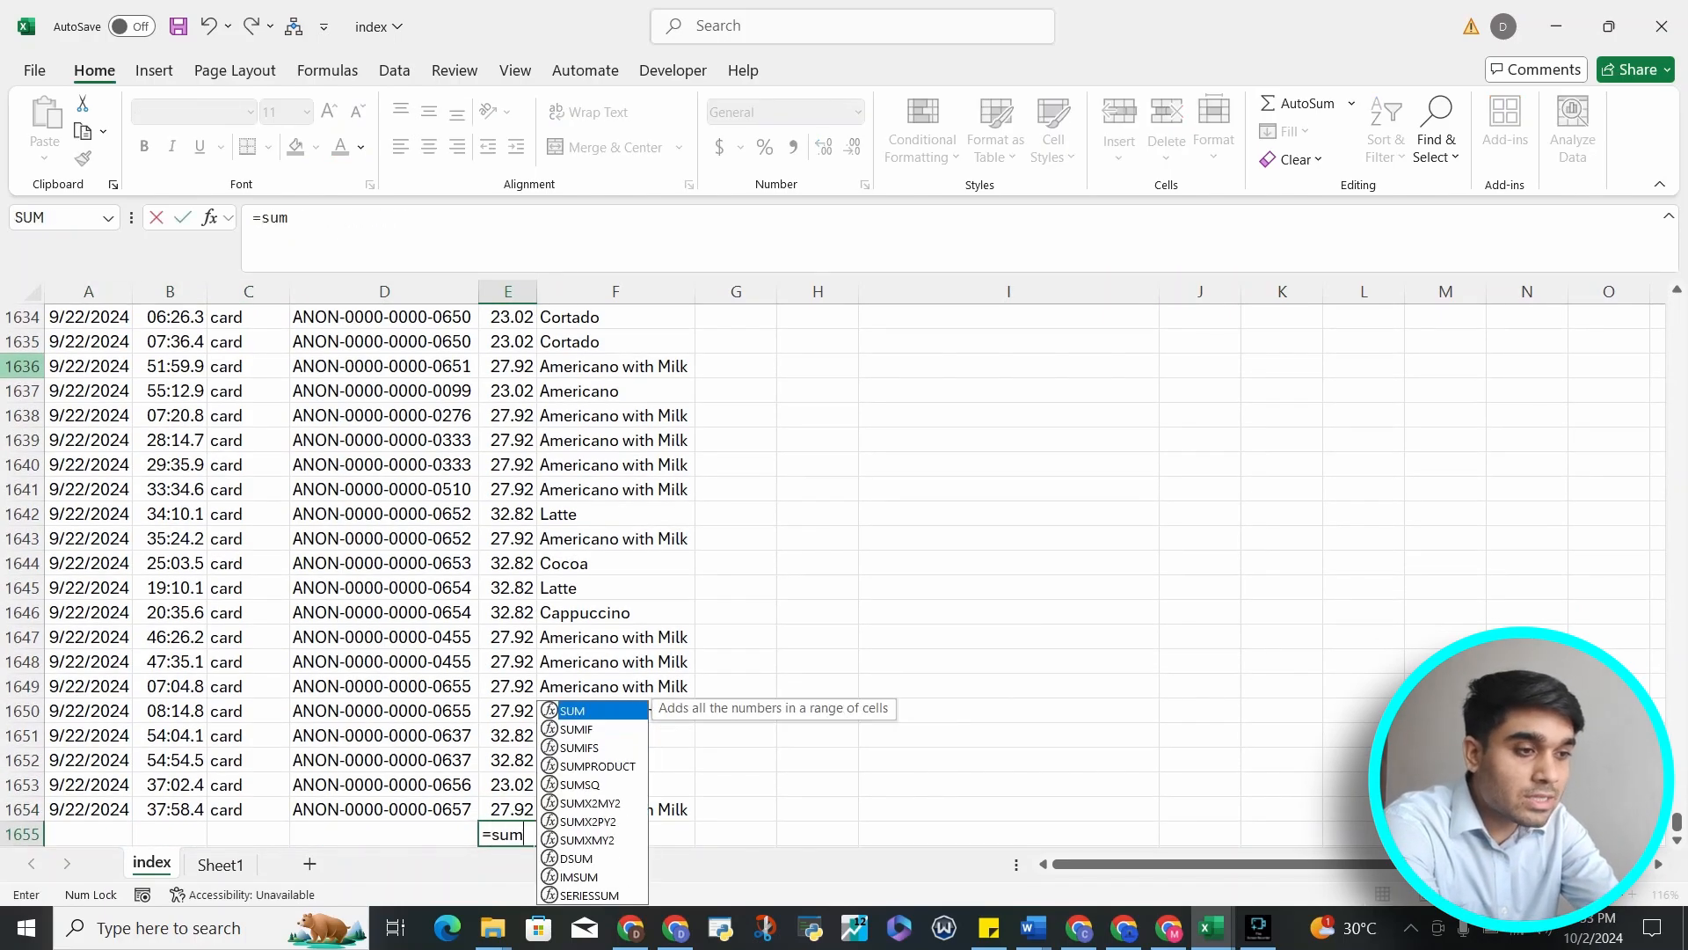
{"action": "key", "text": "Tab"}
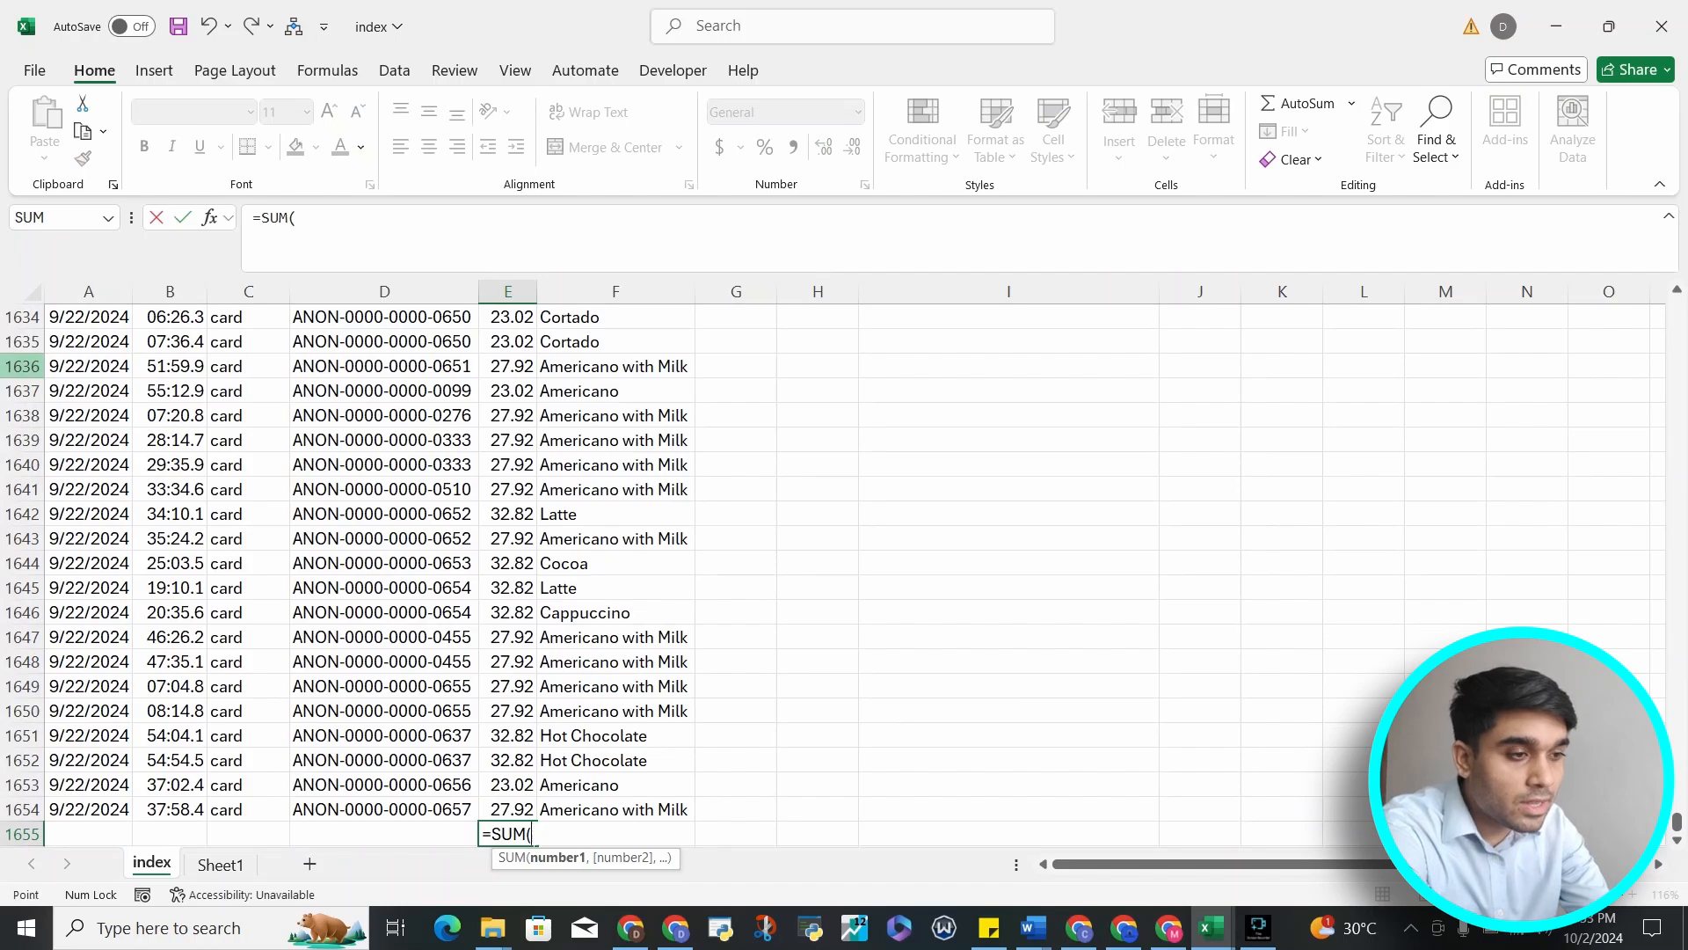
Extend the SUM range from E2 down to about E578 and enter the formula
{"action": "key", "text": "Up"}
{"action": "key", "text": "ctrl+Up"}
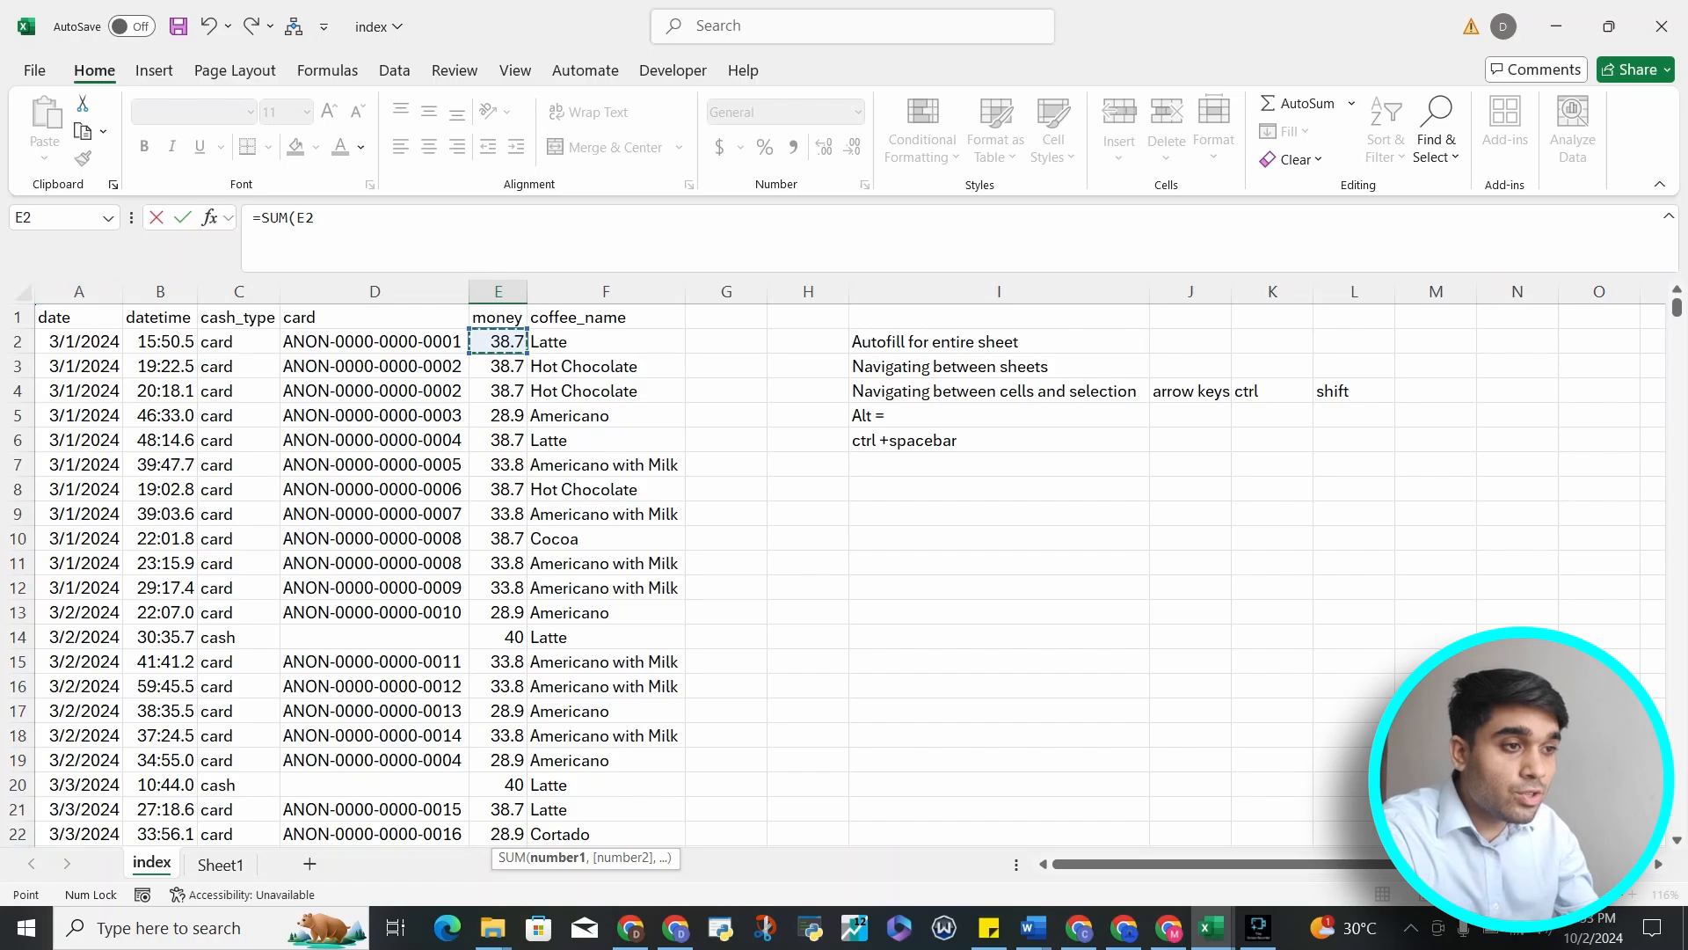
{"action": "key", "text": "shift+Down"}
{"action": "key", "text": "shift+Down"}
{"action": "key", "text": "shift+Down"}
{"action": "key", "text": "shift+Down"}
{"action": "key", "text": "shift+Down"}
{"action": "key", "text": "shift+Down"}
{"action": "key", "text": "shift+Down"}
{"action": "key", "text": "shift+Down"}
{"action": "key", "text": "shift+Down"}
{"action": "key", "text": "shift+Down"}
{"action": "key", "text": "shift+Down"}
{"action": "key", "text": "shift+Down"}
{"action": "key", "text": "shift+Down"}
{"action": "key", "text": "shift+Down"}
{"action": "key", "text": "shift+Down"}
{"action": "key", "text": "shift+Down"}
{"action": "key", "text": "shift+Down"}
{"action": "key", "text": "shift+Down"}
{"action": "key", "text": "shift+Down"}
{"action": "key", "text": "shift+Down"}
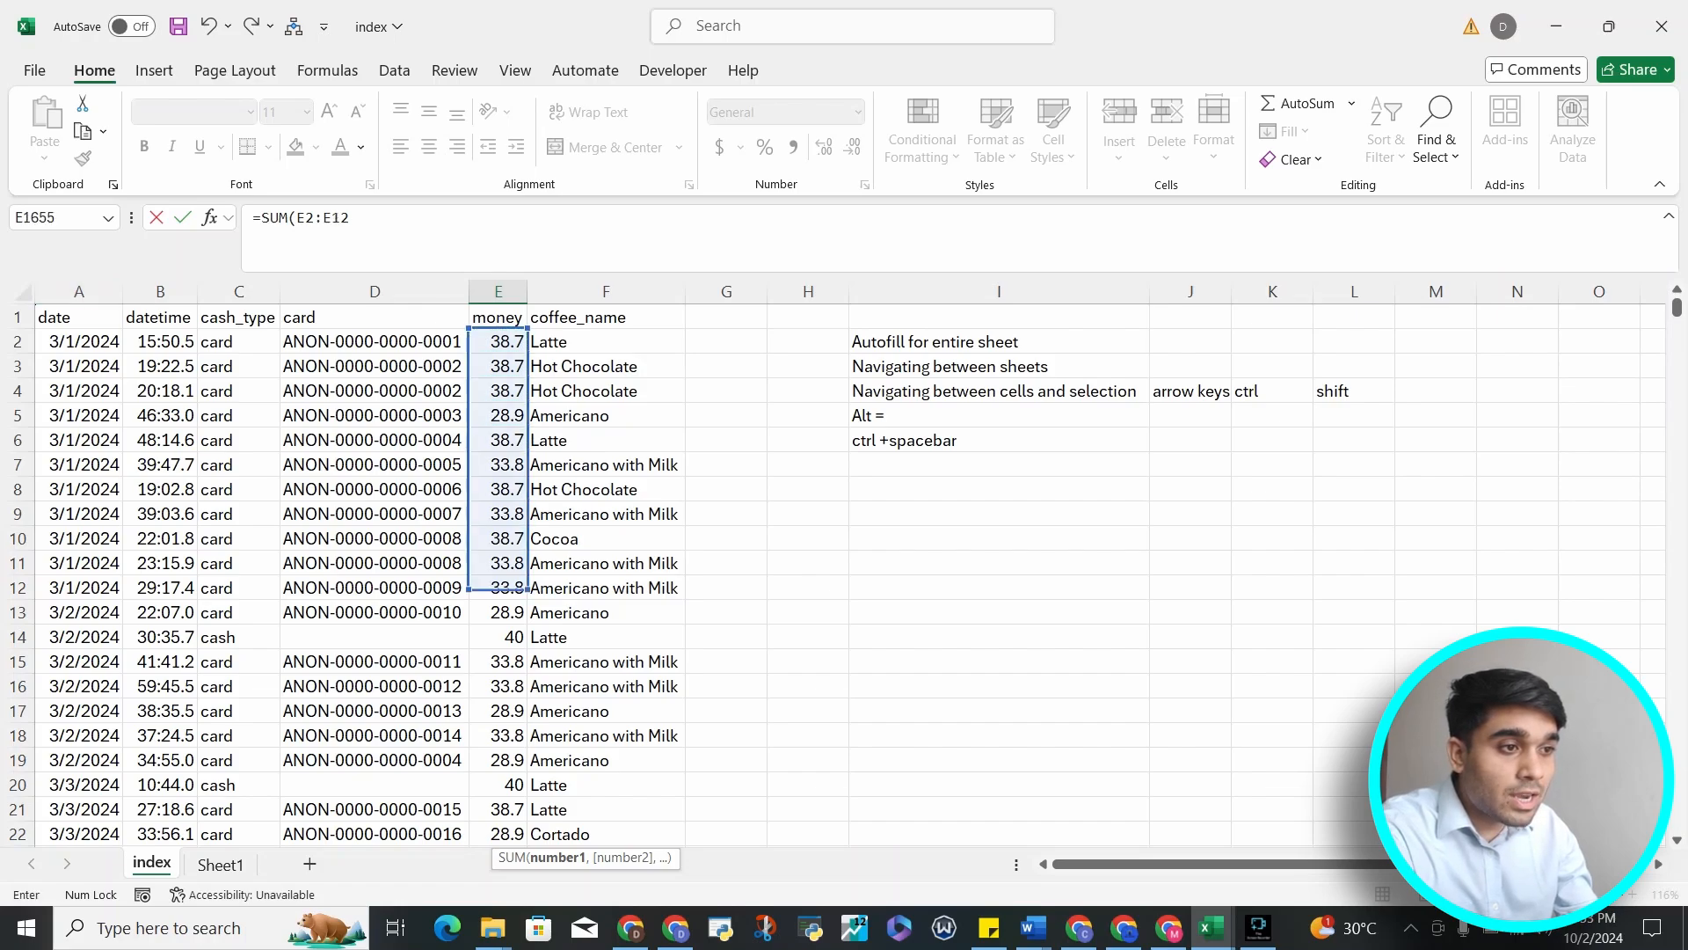
{"action": "key", "text": "shift+Down"}
{"action": "key", "text": "shift+Down"}
{"action": "key", "text": "shift+Down"}
{"action": "key", "text": "shift+Down"}
{"action": "key", "text": "shift+Down"}
{"action": "key", "text": "shift+Down"}
{"action": "key", "text": "shift+Down"}
{"action": "key", "text": "shift+Down"}
{"action": "key", "text": "shift+Down"}
{"action": "key", "text": "shift+Down"}
{"action": "key", "text": "shift+Down"}
{"action": "key", "text": "shift+Down"}
{"action": "key", "text": "shift+Down"}
{"action": "key", "text": "shift+Down"}
{"action": "key", "text": "shift+Down"}
{"action": "key", "text": "shift+Down"}
{"action": "key", "text": "shift+Down"}
{"action": "key", "text": "shift+Down"}
{"action": "key", "text": "shift+Down"}
{"action": "key", "text": "shift+Down"}
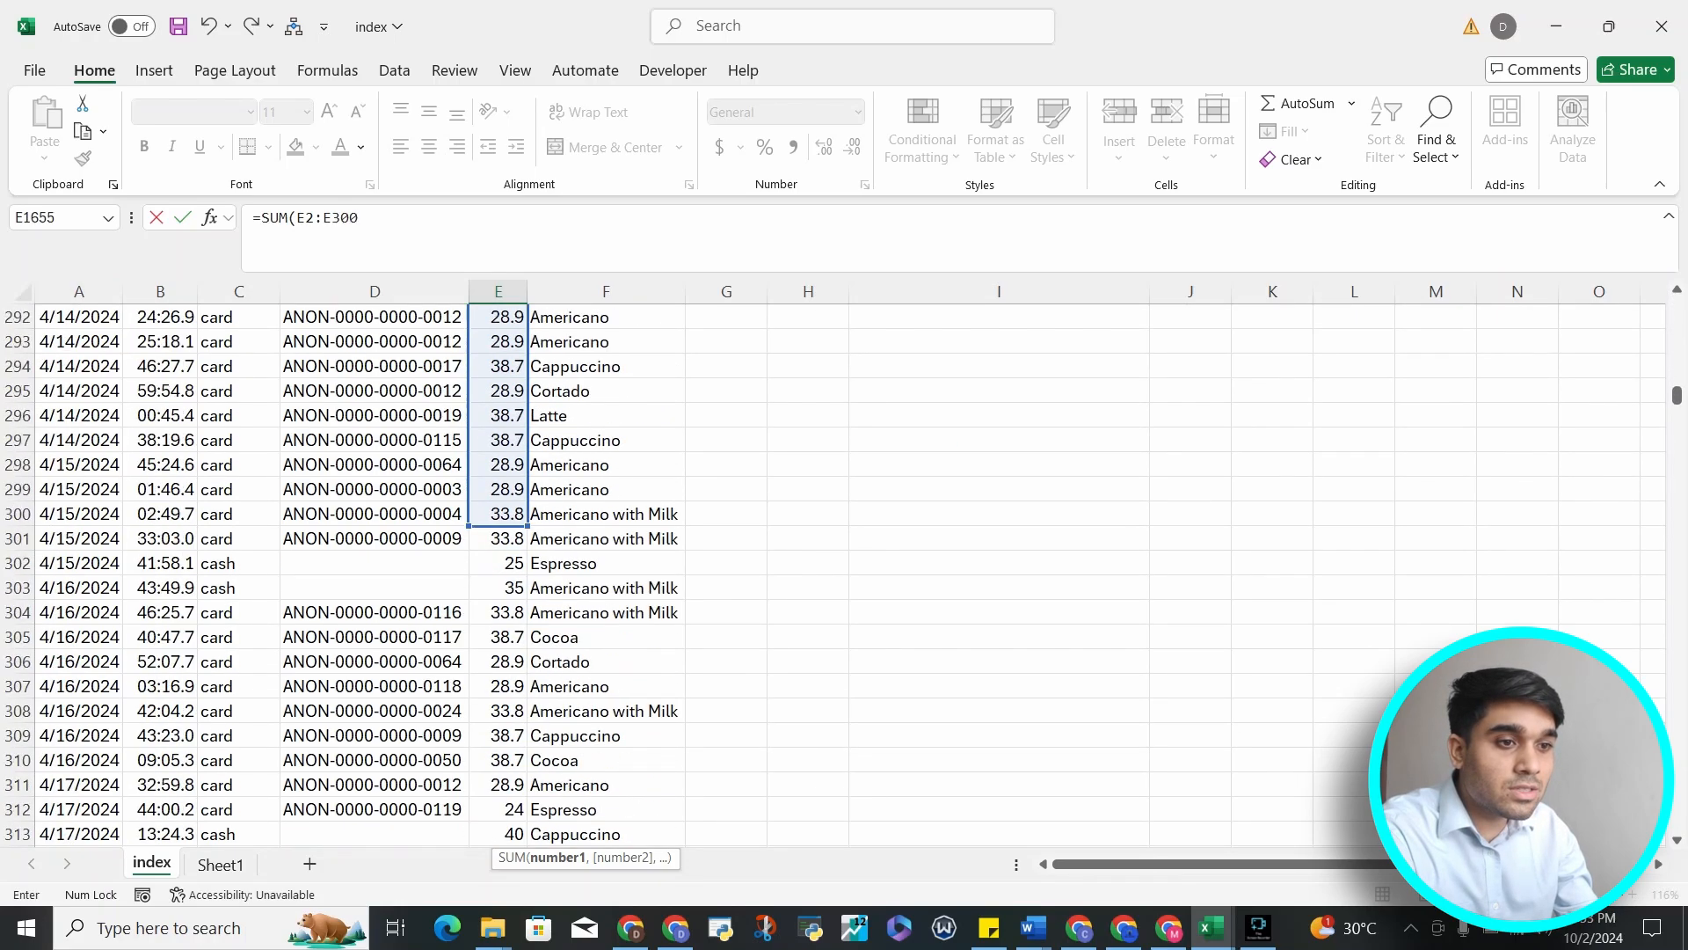
{"action": "left_click_drag", "start_coordinate": [510, 857], "coordinate": [510, 637]}
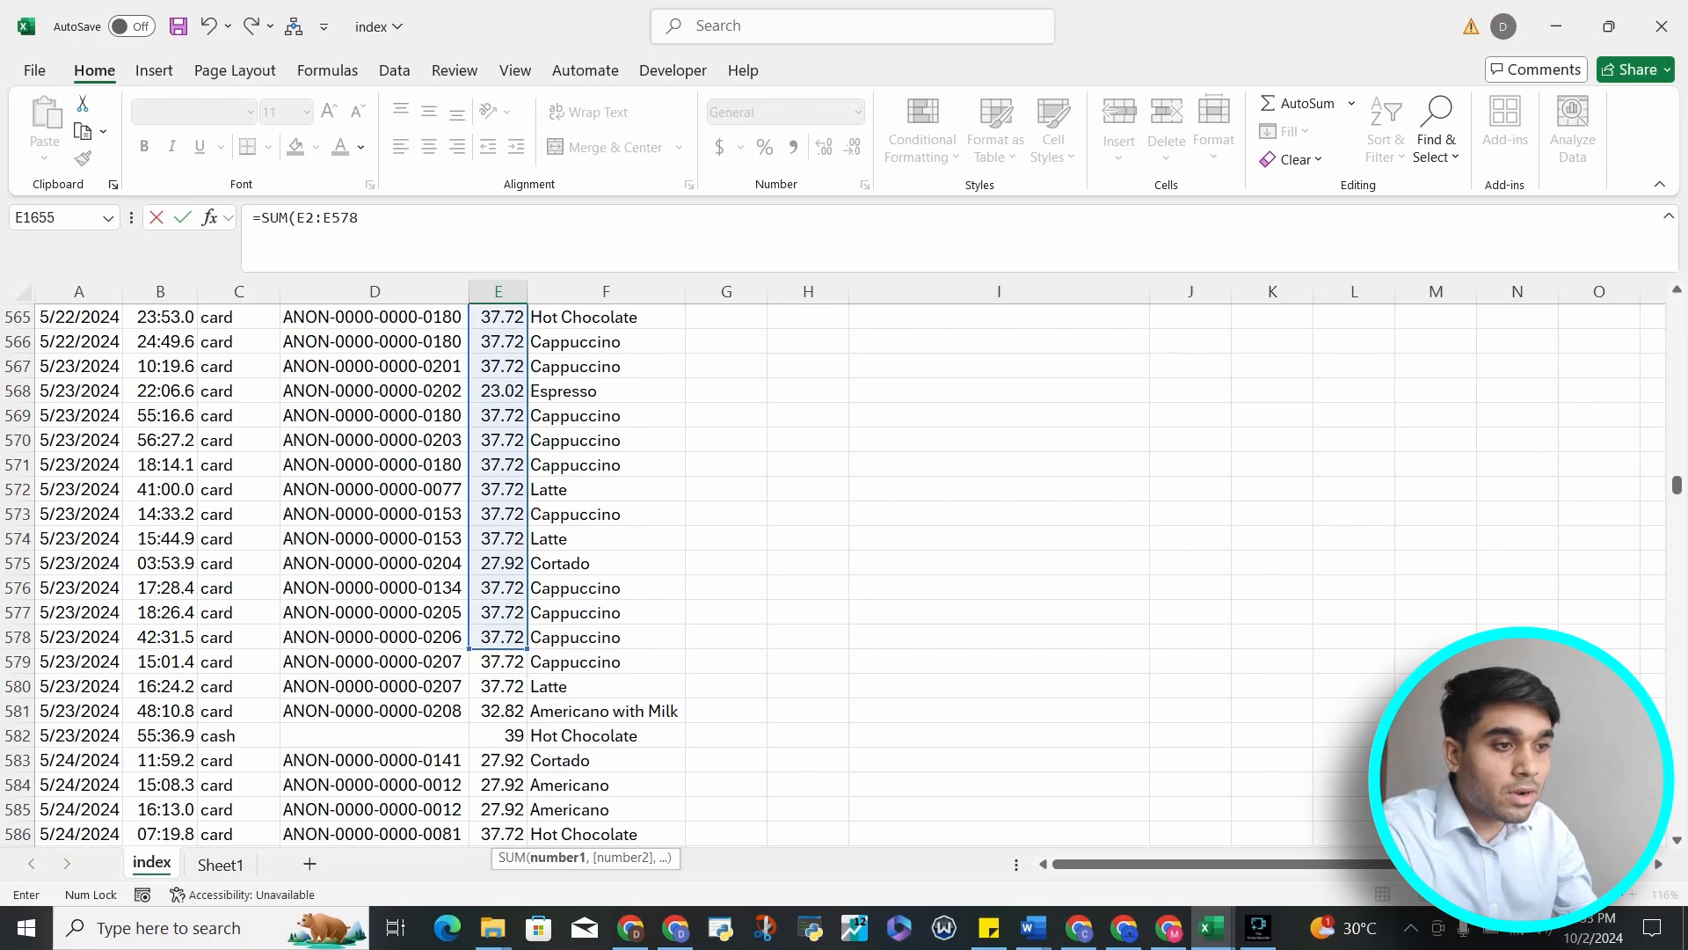
{"action": "key", "text": "Escape"}
{"action": "left_click", "coordinate": [498, 514]}
{"action": "key", "text": "ctrl+Down"}
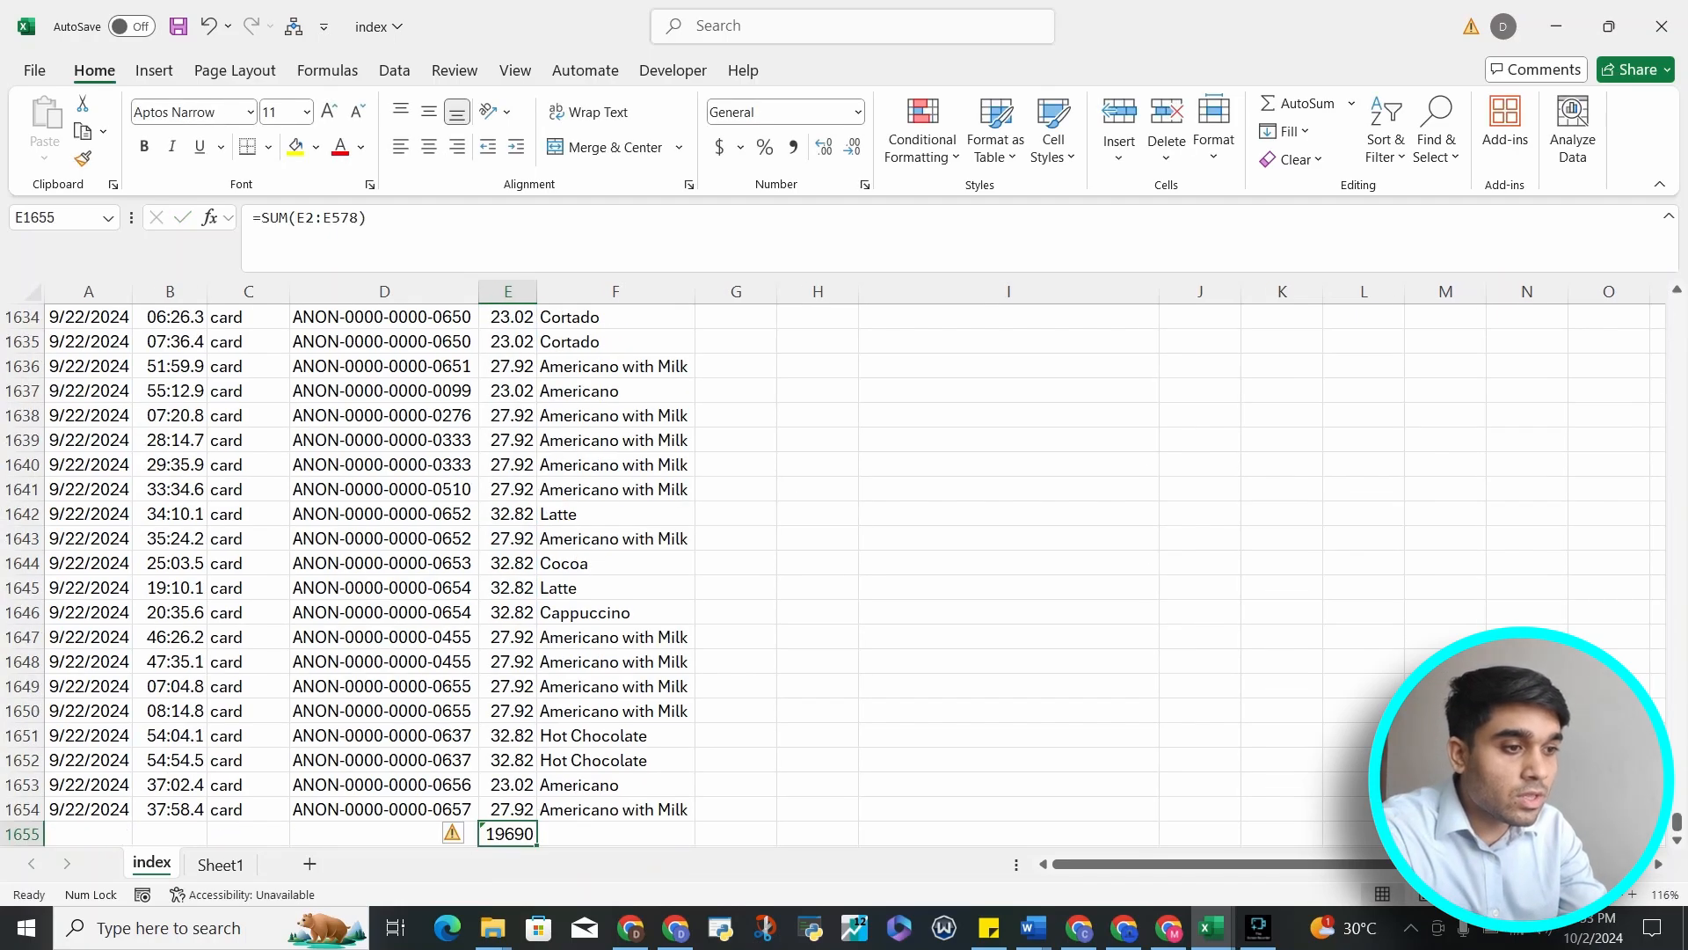
Rewrite the SUM range as E2:E1654, enter it, then clear the total cell
{"action": "key", "text": "F2"}
{"action": "key", "text": "BackSpace"}
{"action": "key", "text": "BackSpace"}
{"action": "key", "text": "BackSpace"}
{"action": "key", "text": "BackSpace"}
{"action": "key", "text": "BackSpace"}
{"action": "key", "text": "BackSpace"}
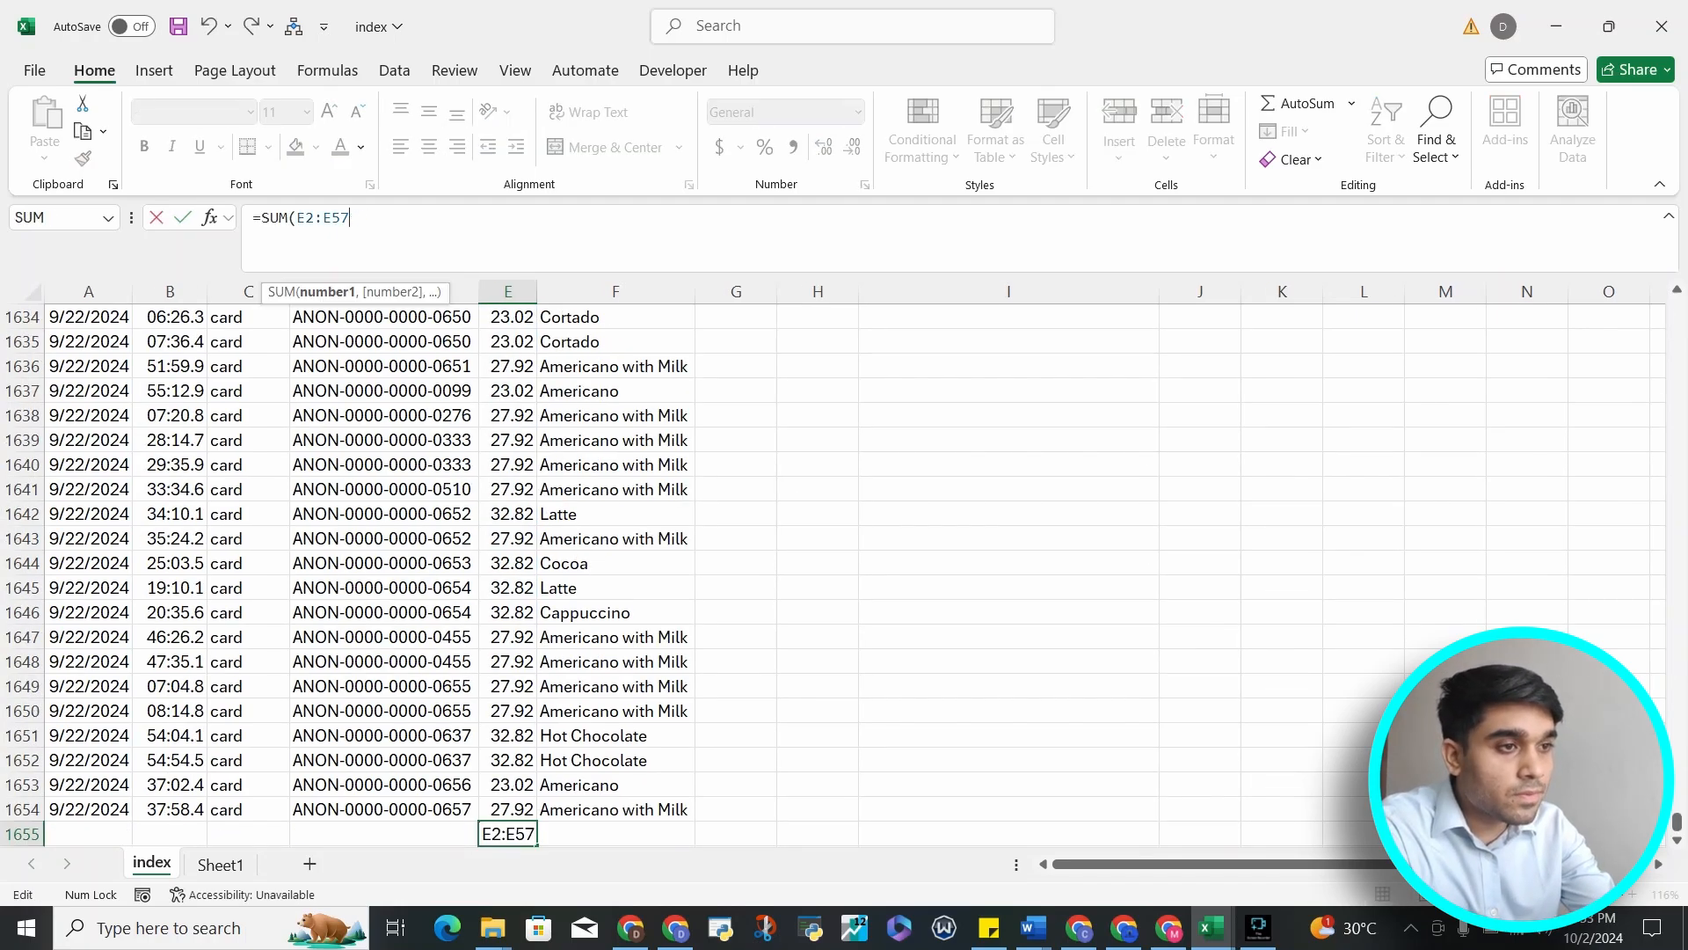
{"action": "key", "text": "BackSpace"}
{"action": "key", "text": "BackSpace"}
{"action": "key", "text": "Up"}
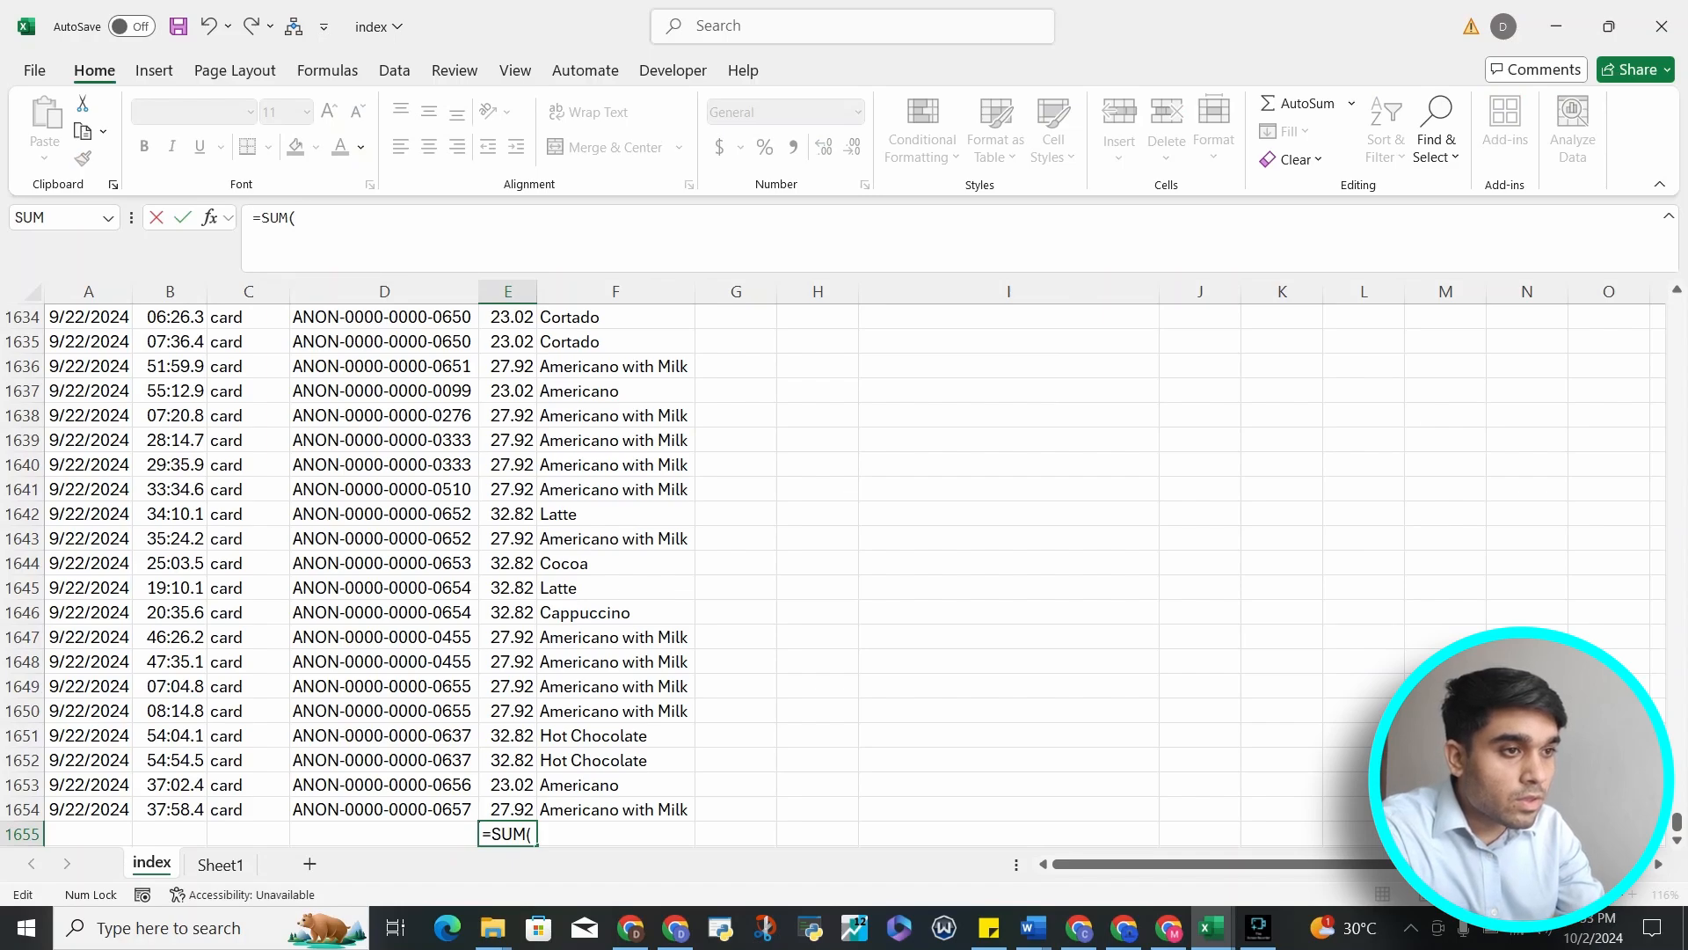
{"action": "key", "text": "Up"}
{"action": "key", "text": "Up"}
{"action": "key", "text": "Up"}
{"action": "key", "text": "Up"}
{"action": "key", "text": "Up"}
{"action": "key", "text": "Up"}
{"action": "key", "text": "Up"}
{"action": "key", "text": "Up"}
{"action": "key", "text": "Up"}
{"action": "key", "text": "Up"}
{"action": "key", "text": "Up"}
{"action": "key", "text": "Up"}
{"action": "key", "text": "Up"}
{"action": "key", "text": "Up"}
{"action": "key", "text": "Up"}
{"action": "key", "text": "Up"}
{"action": "key", "text": "Up"}
{"action": "key", "text": "Up"}
{"action": "key", "text": "Up"}
{"action": "key", "text": "Up"}
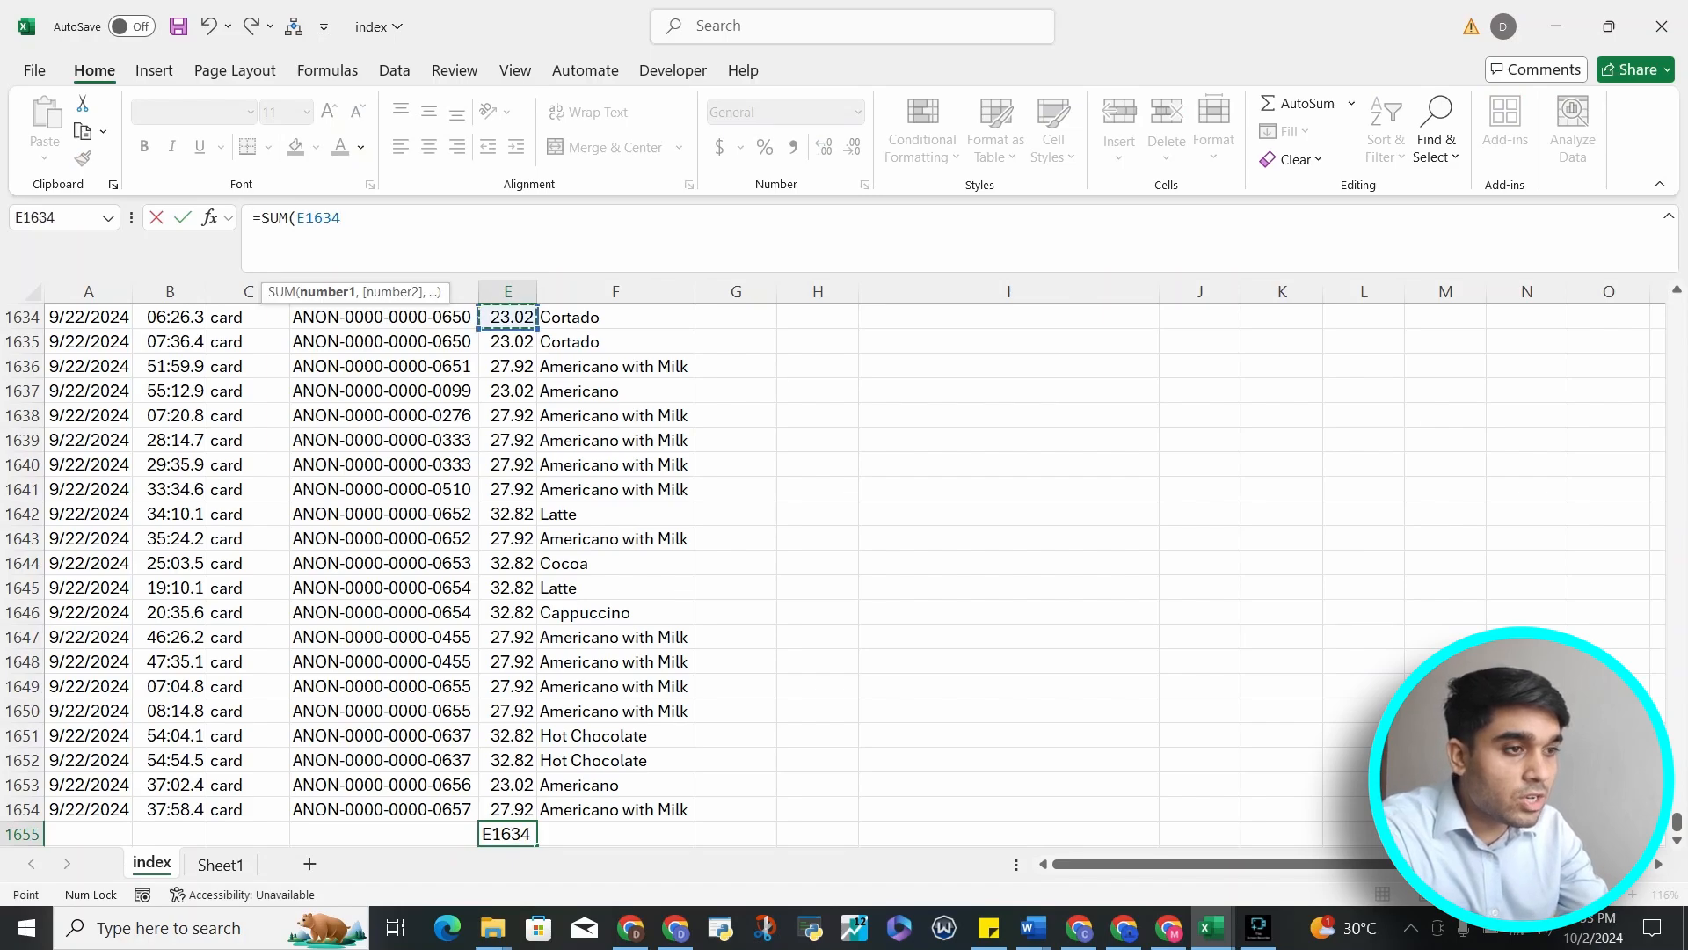
{"action": "key", "text": "ctrl+Up"}
{"action": "key", "text": "Down"}
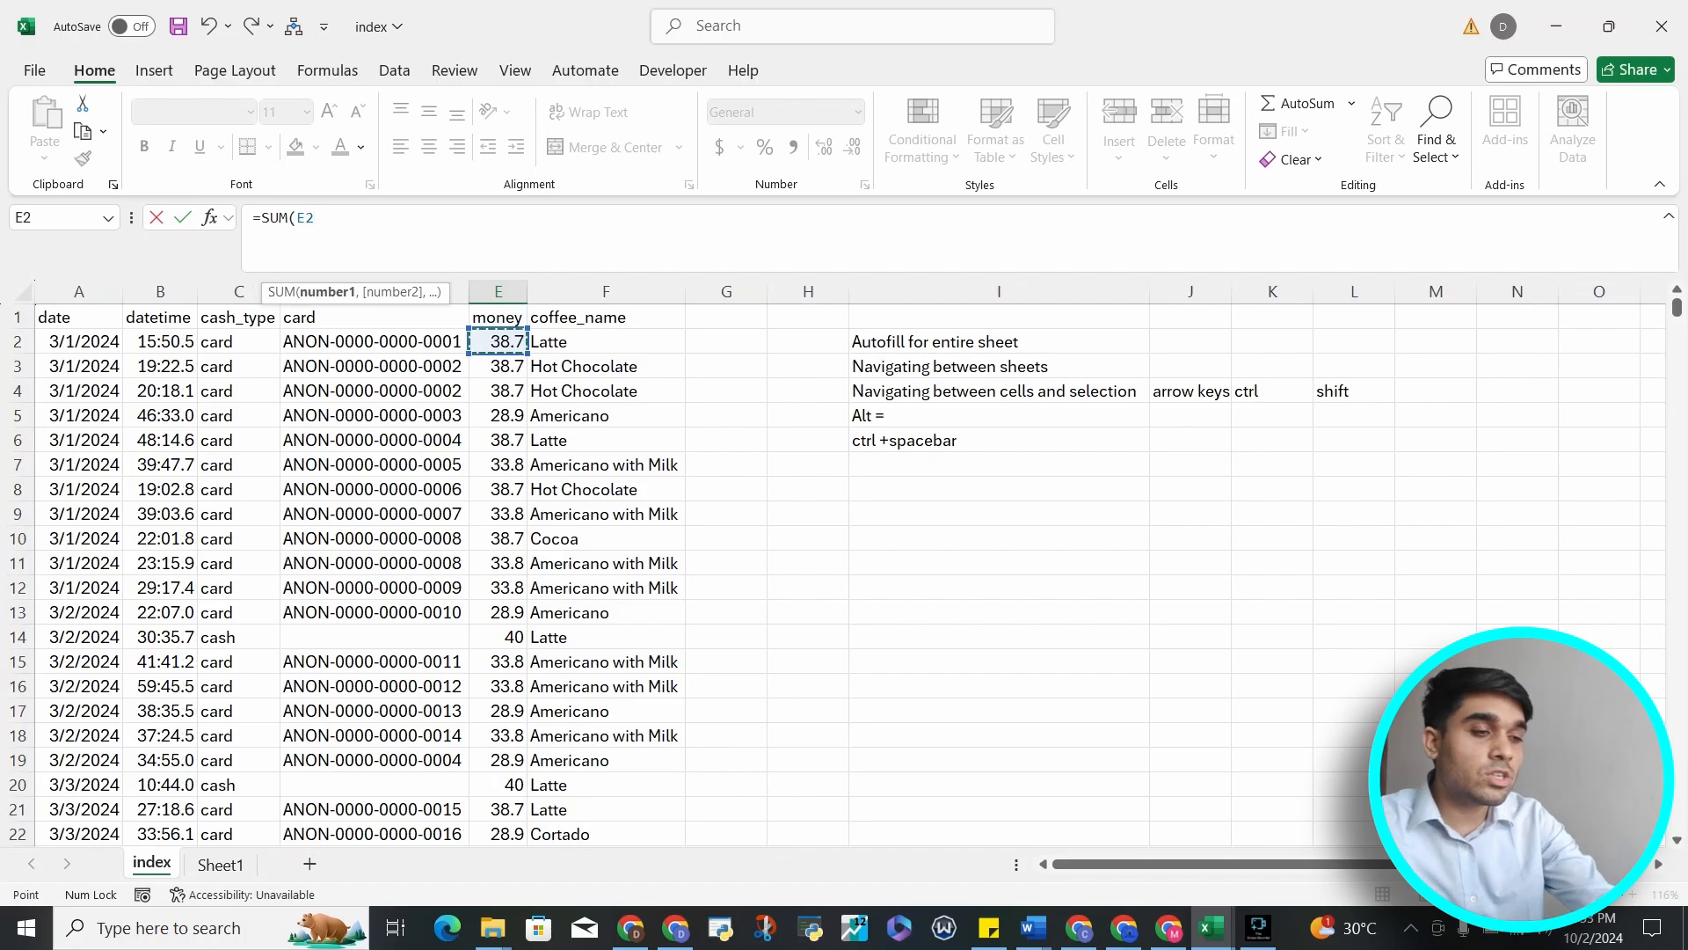
{"action": "key", "text": "ctrl+shift+Down"}
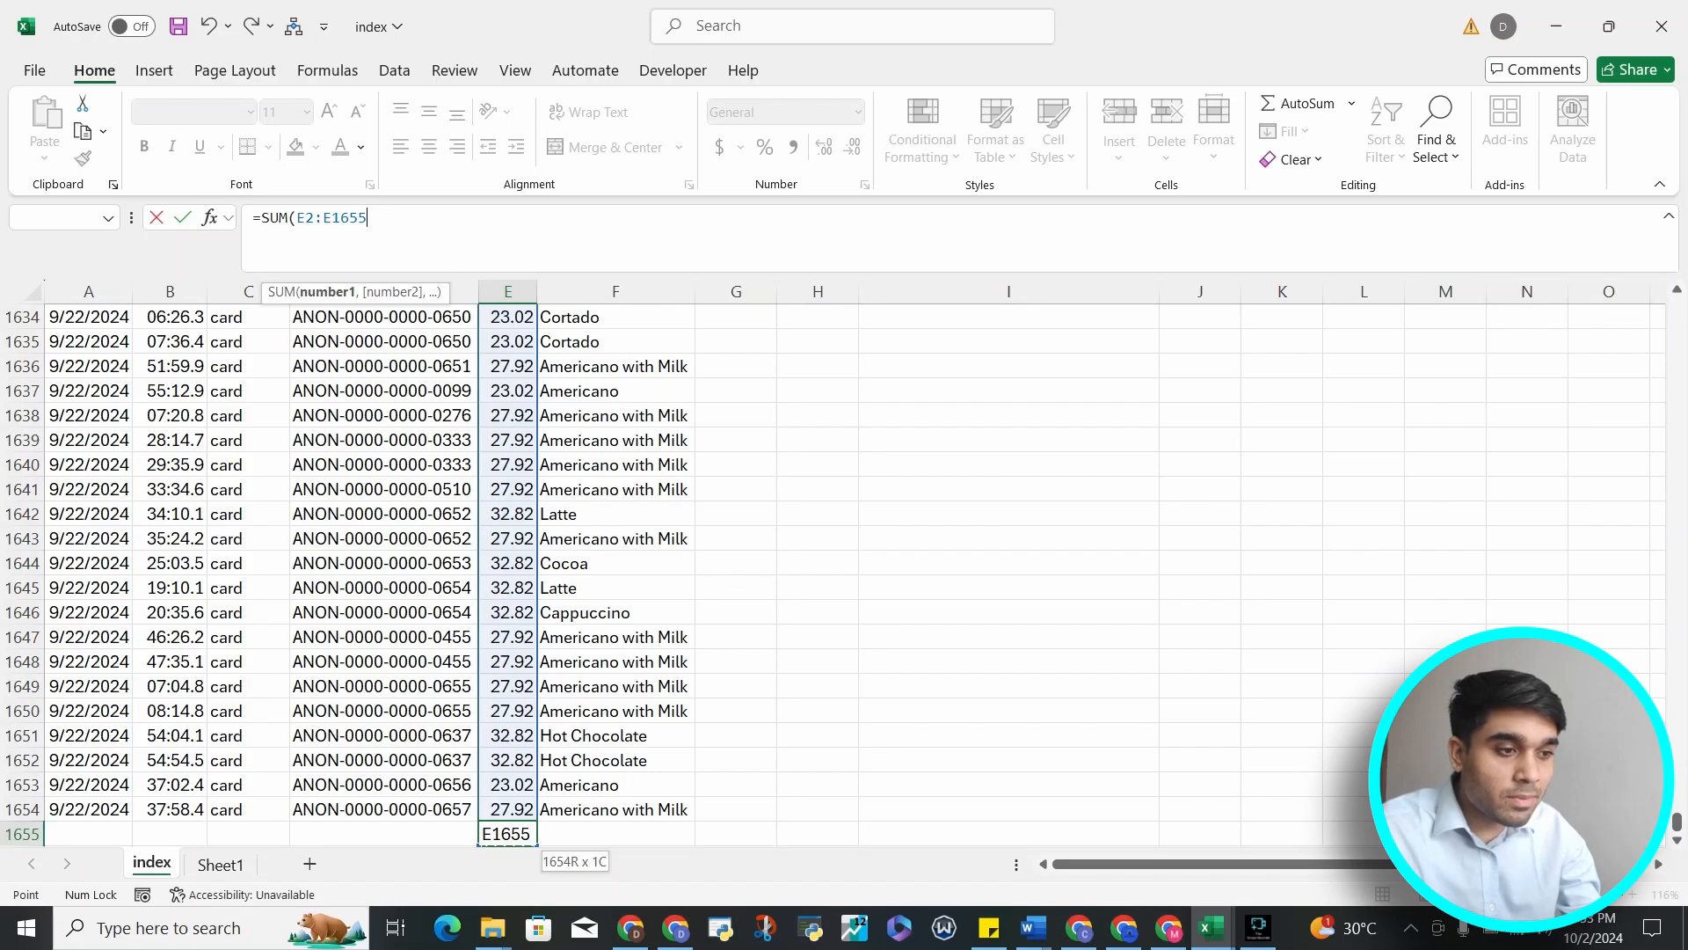
{"action": "key", "text": "shift+Up"}
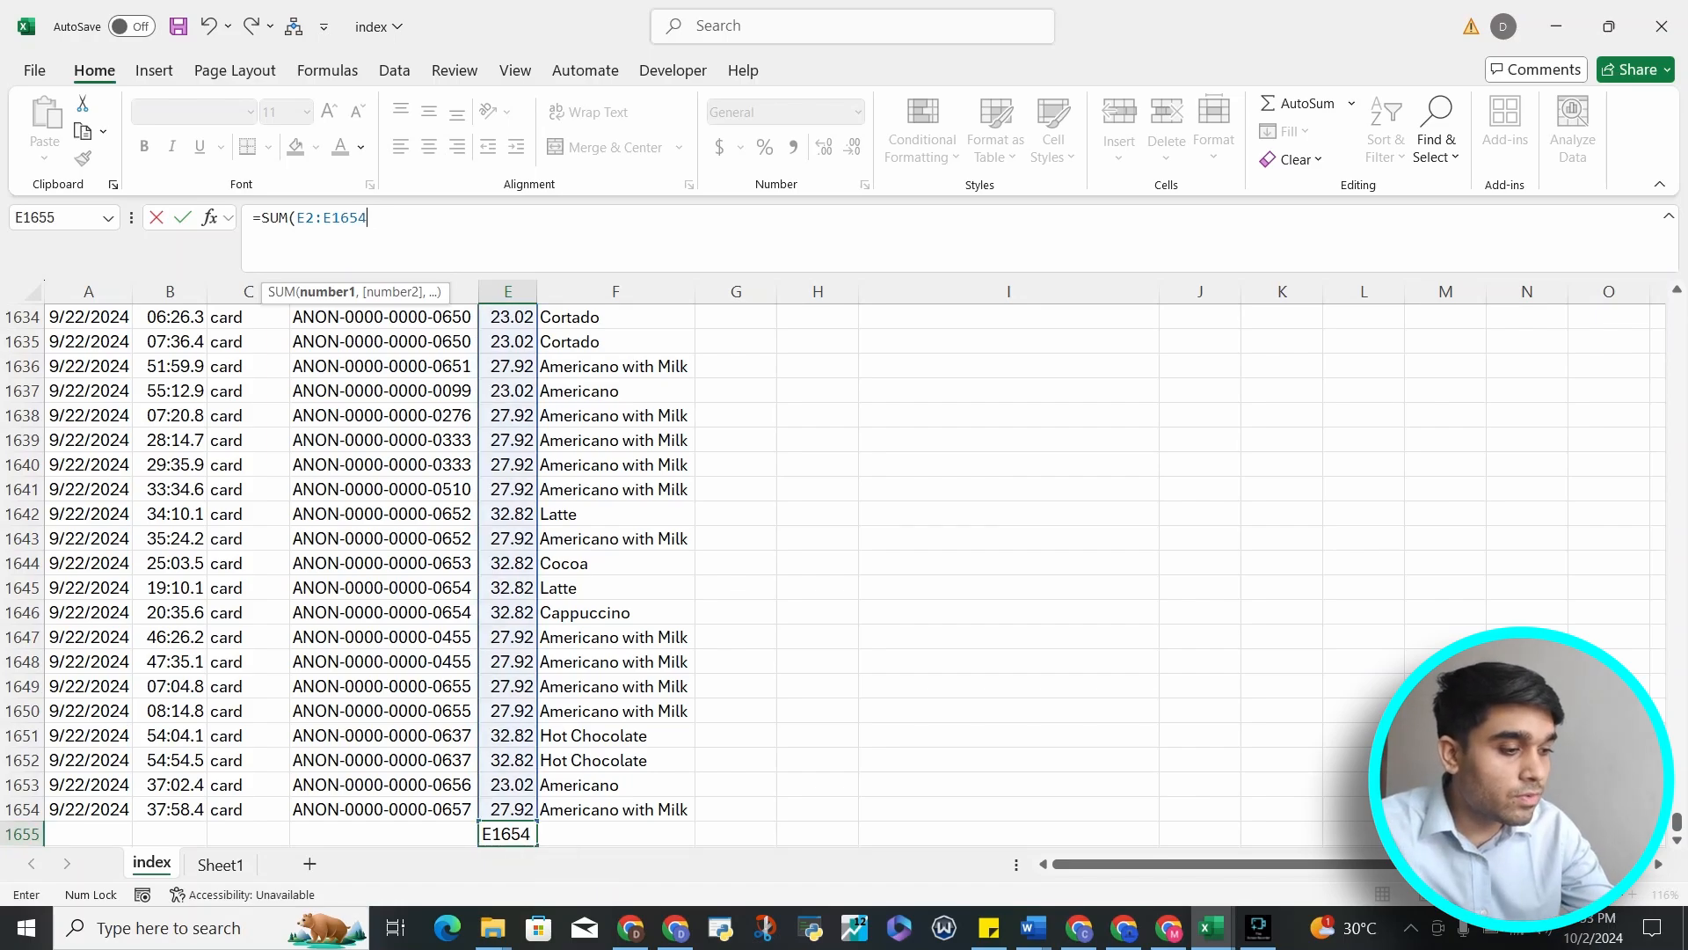
{"action": "type", "text": ")"}
{"action": "key", "text": "Return"}
{"action": "key", "text": "Up"}
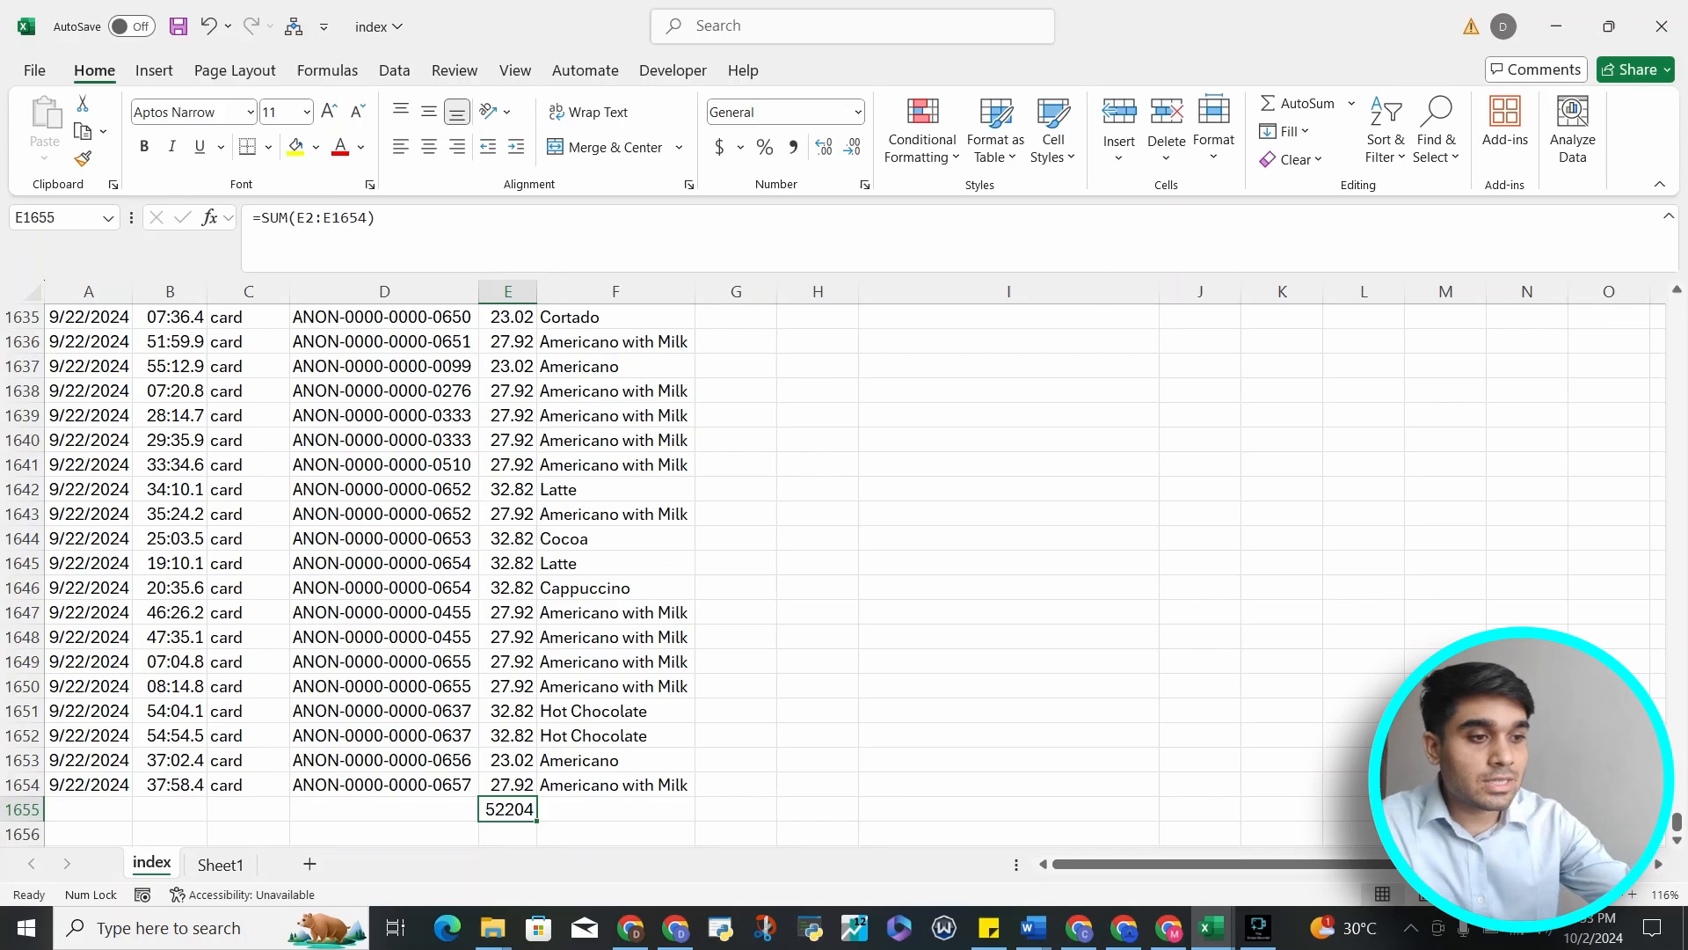
{"action": "key", "text": "Delete"}
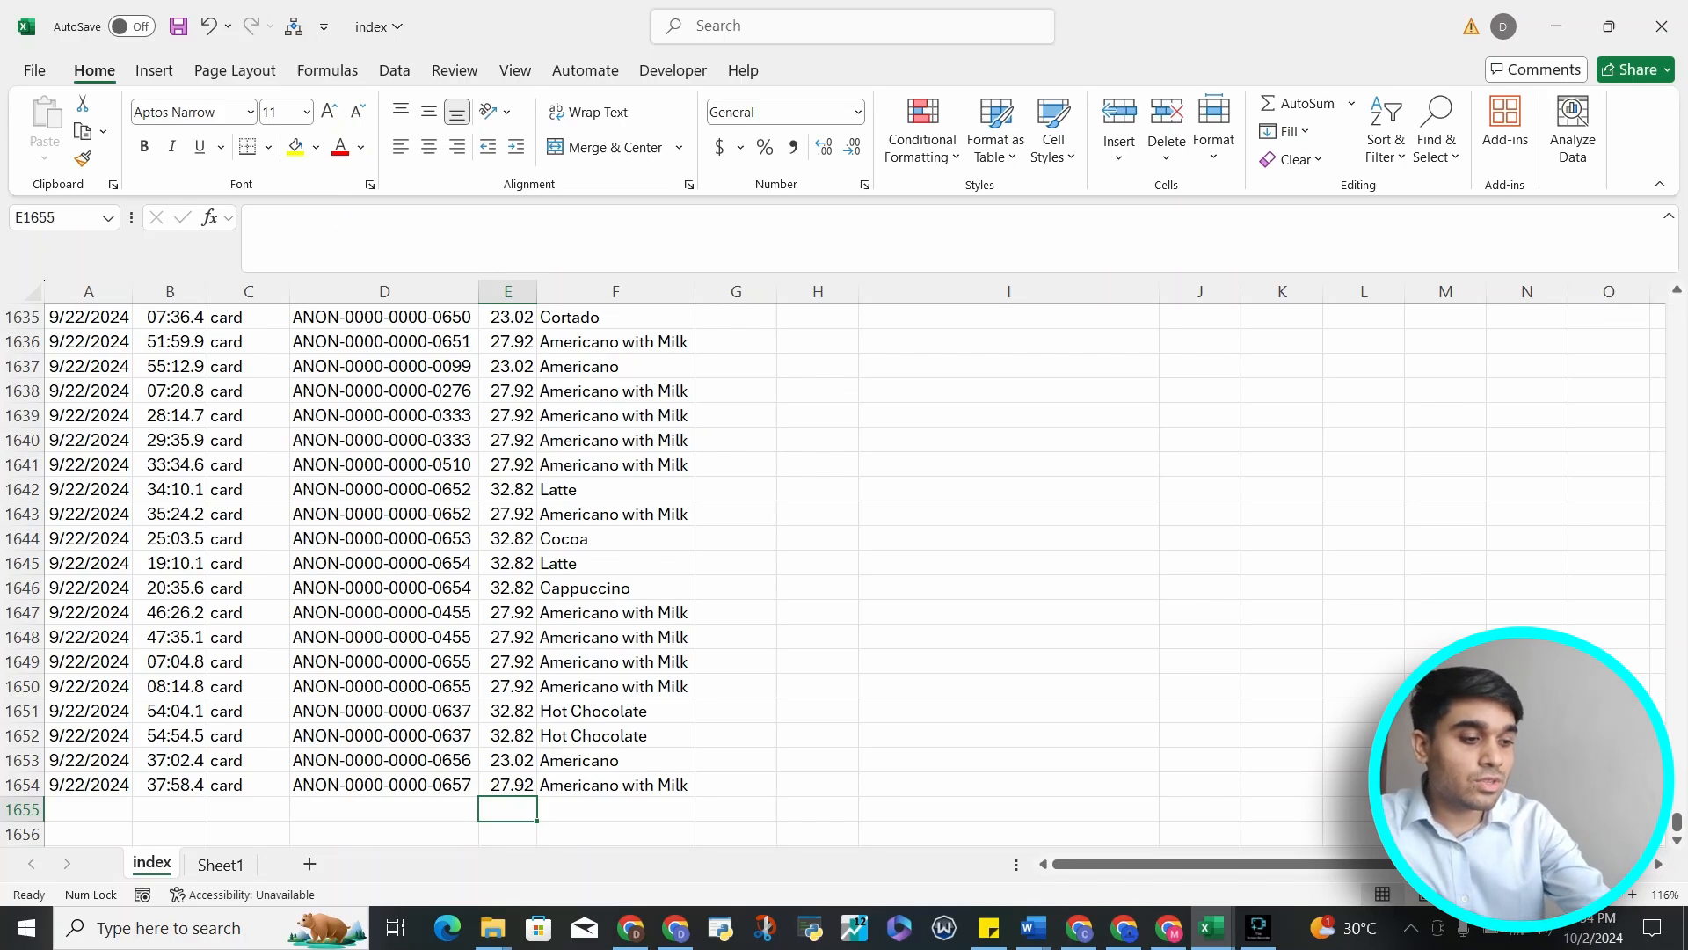
Insert an AutoSum total of the money column in E1655, then delete it
{"action": "key", "text": "alt+equal"}
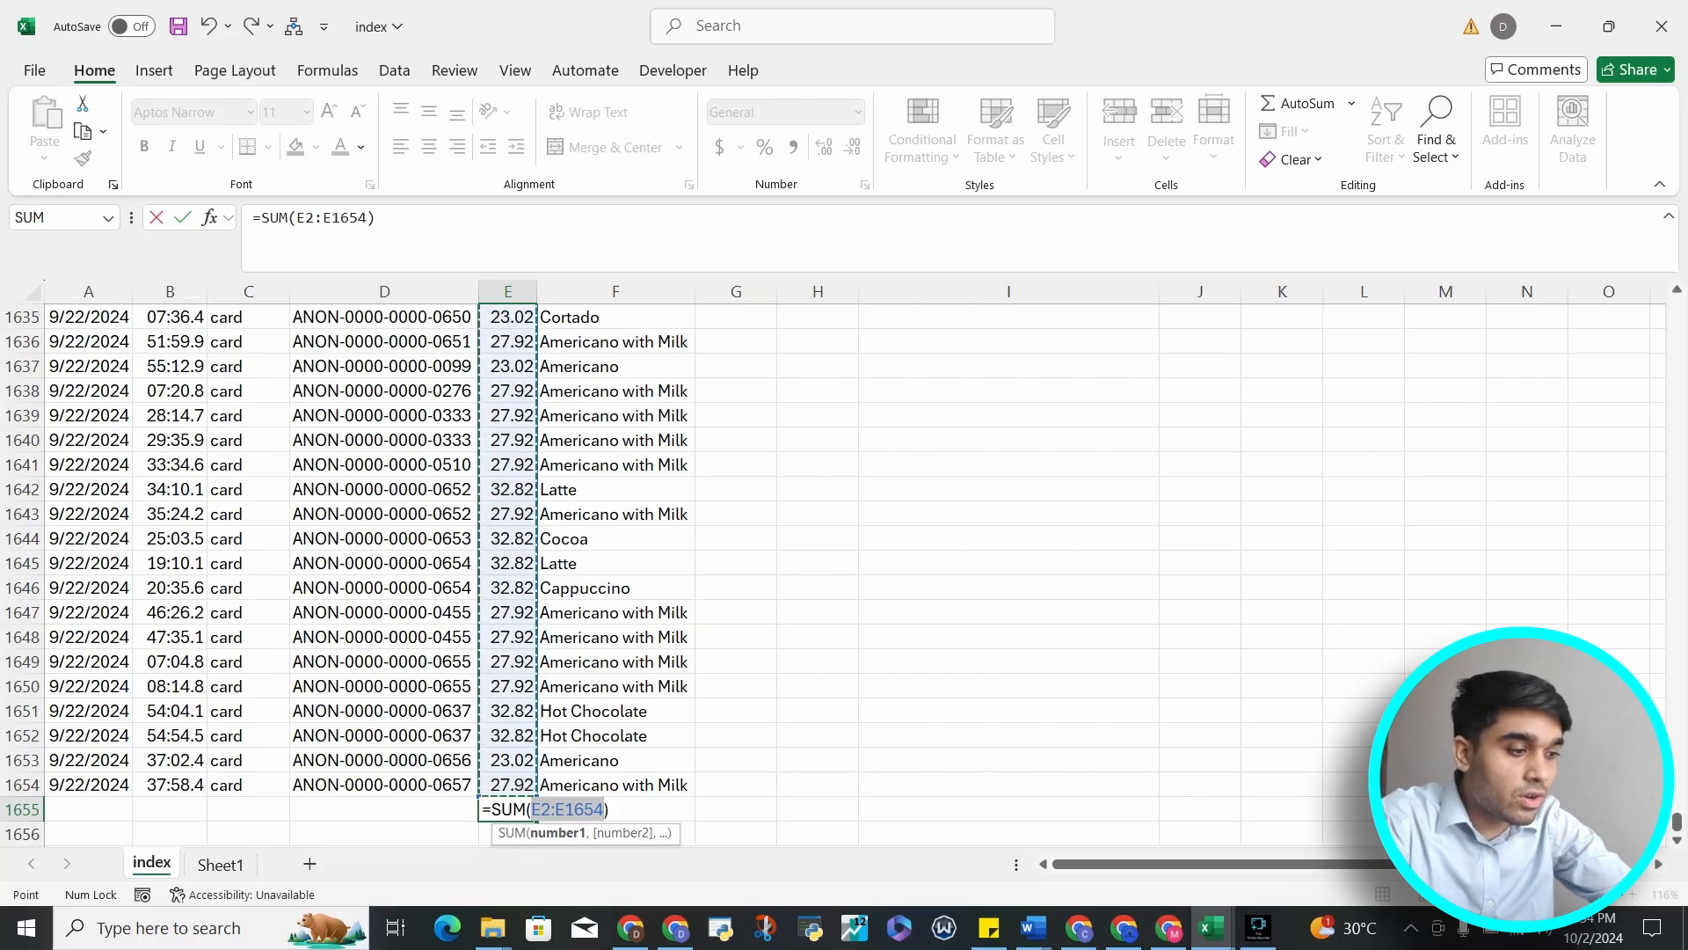
{"action": "key", "text": "Return"}
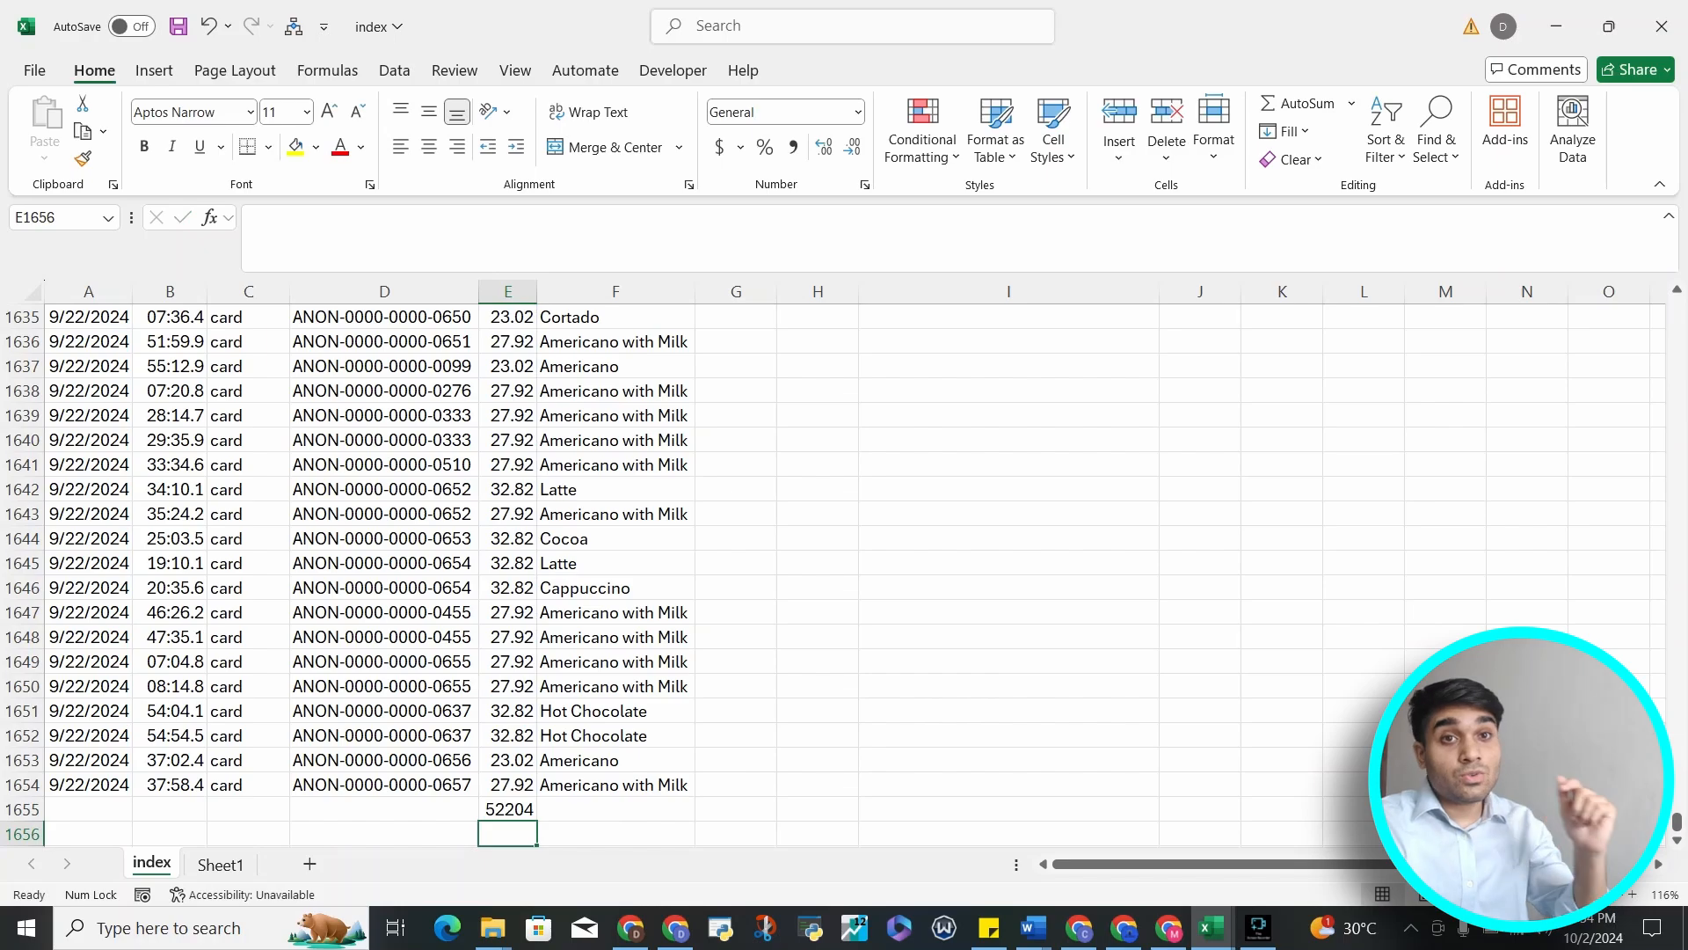
{"action": "key", "text": "Up"}
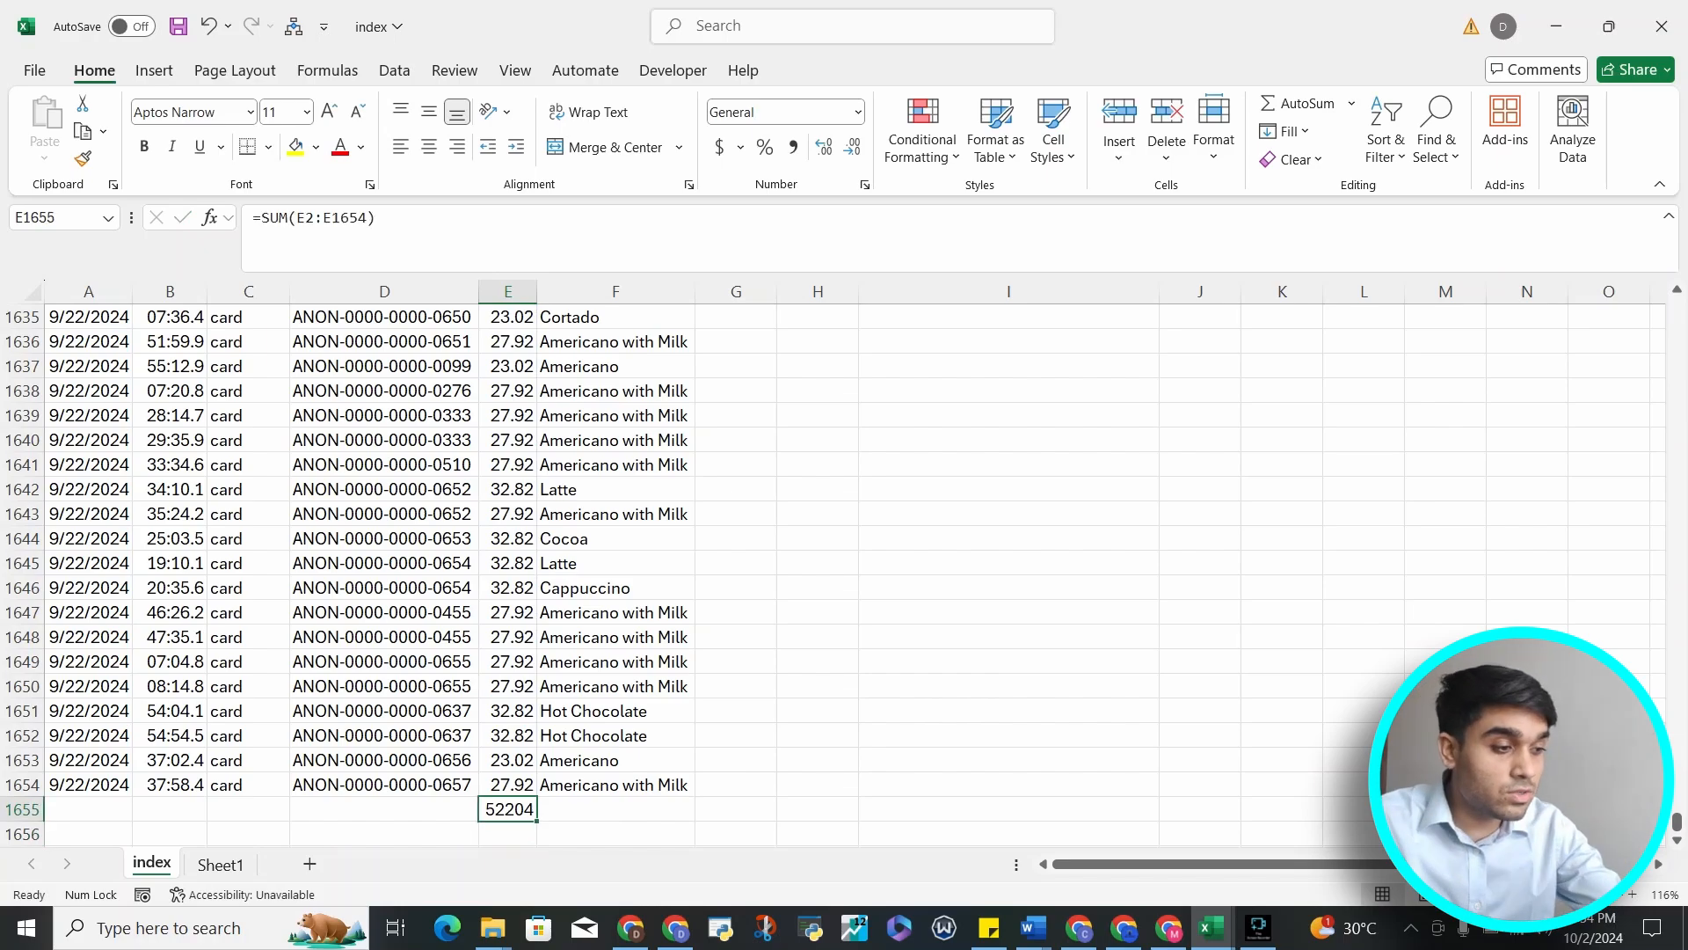
{"action": "key", "text": "Delete"}
Insert the AutoSum total below the money column again, check it from the column top, then delete it
{"action": "key", "text": "alt+equal"}
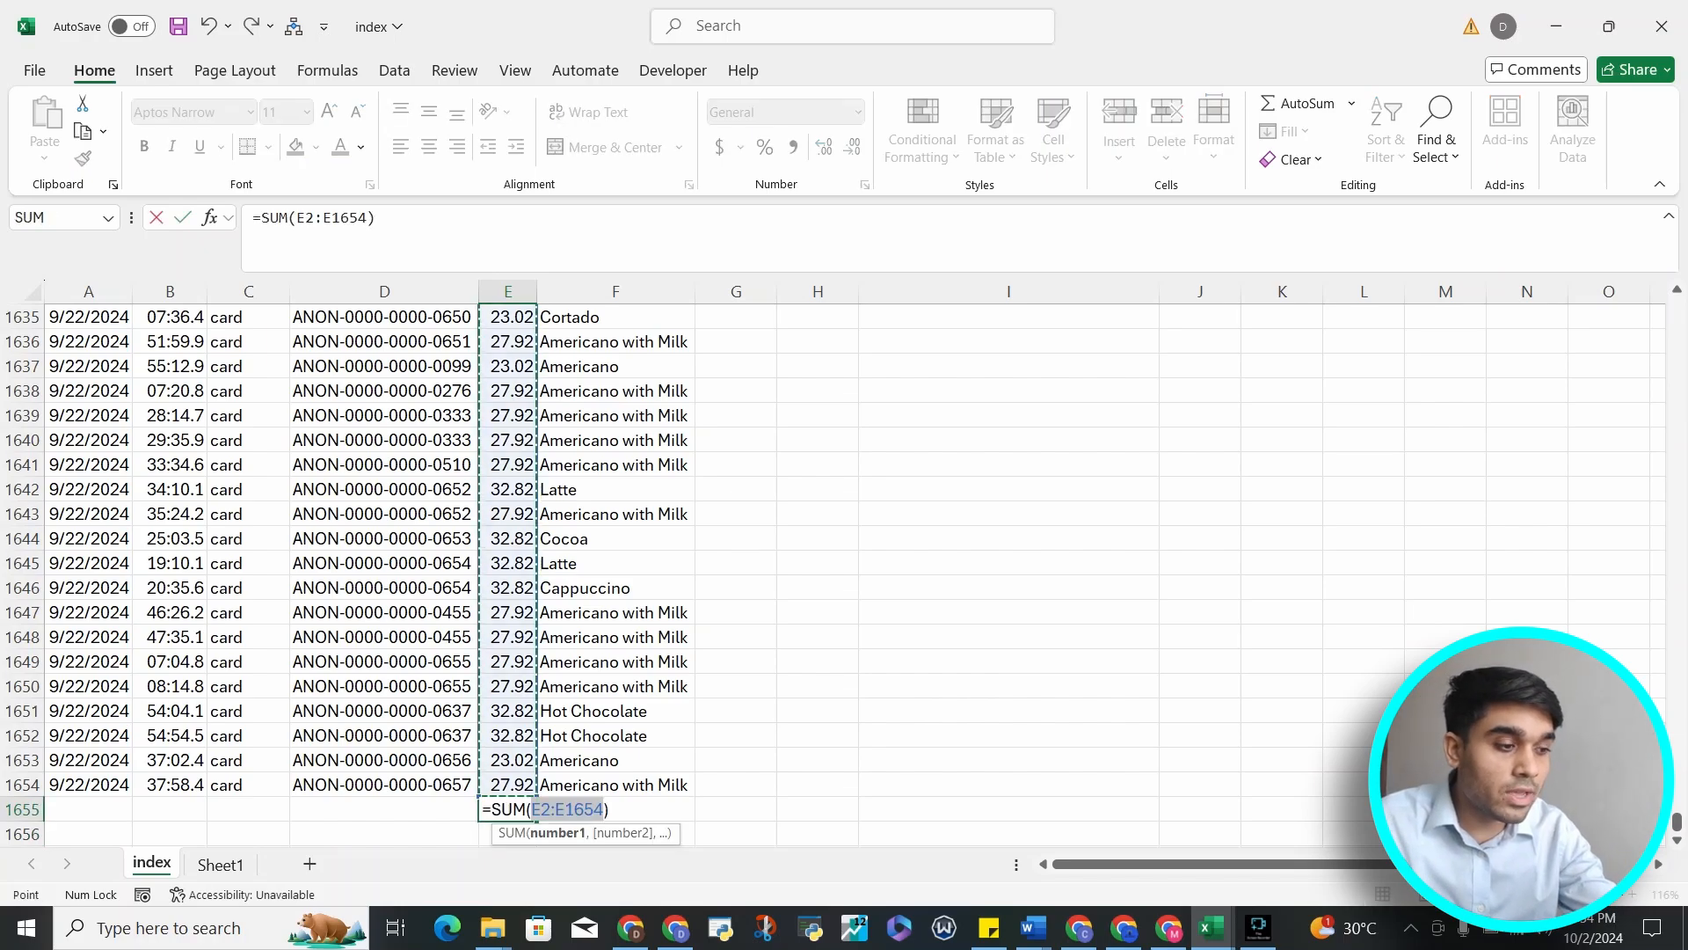
{"action": "key", "text": "Return"}
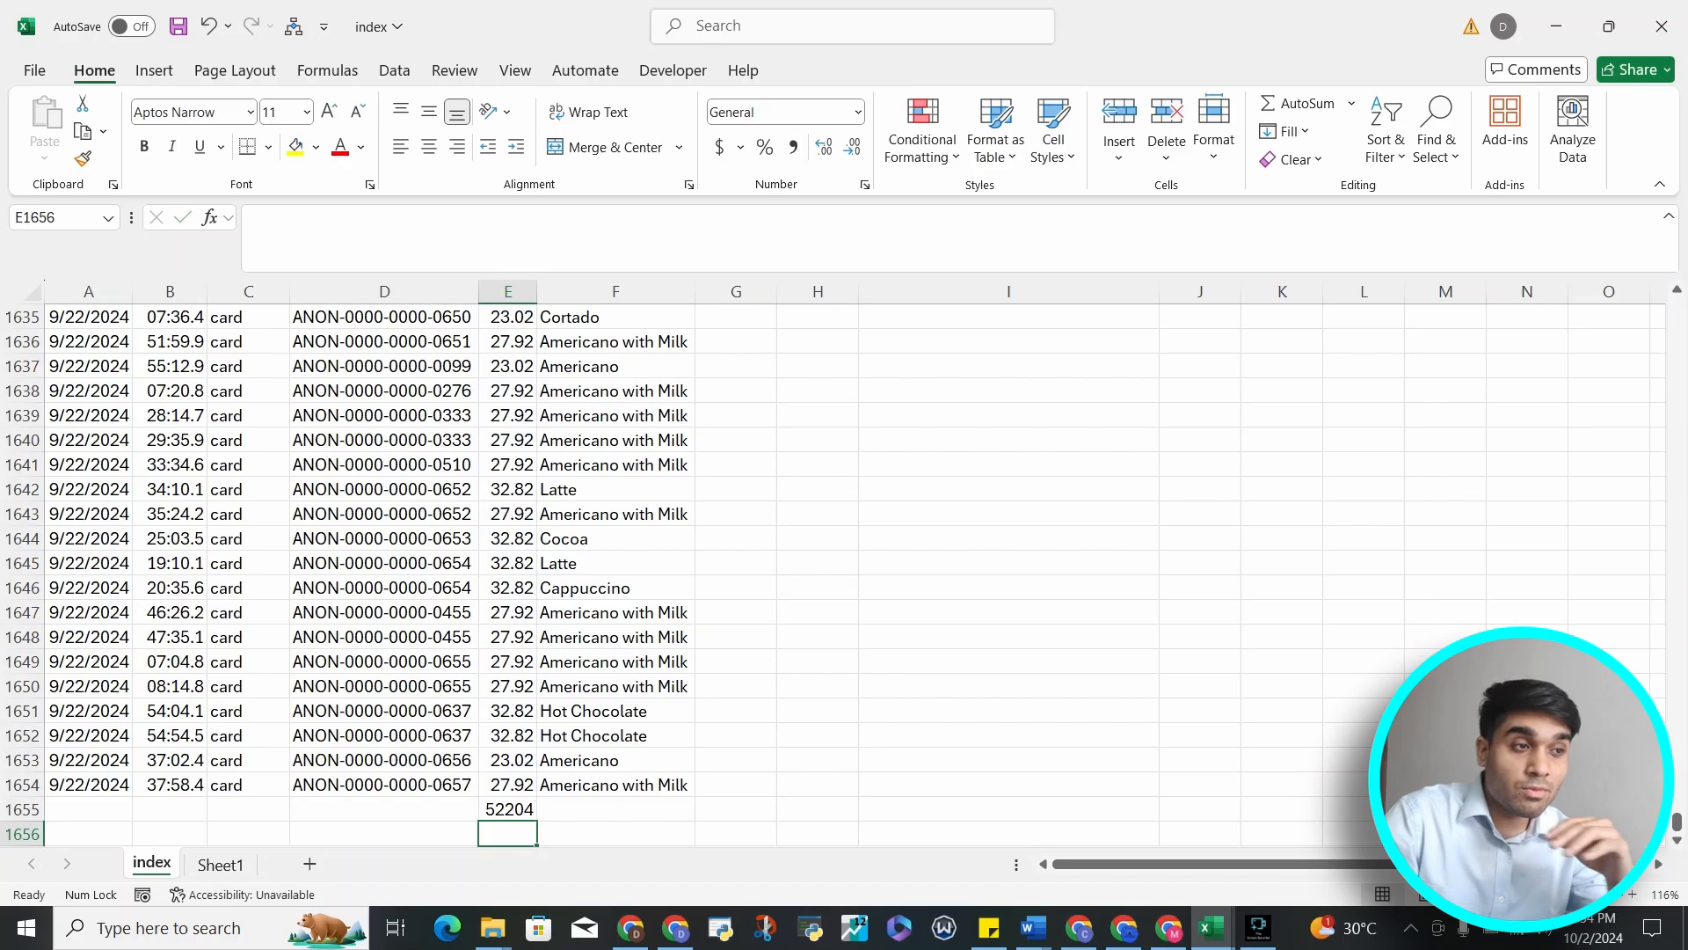
{"action": "key", "text": "Up"}
{"action": "key", "text": "ctrl+Up"}
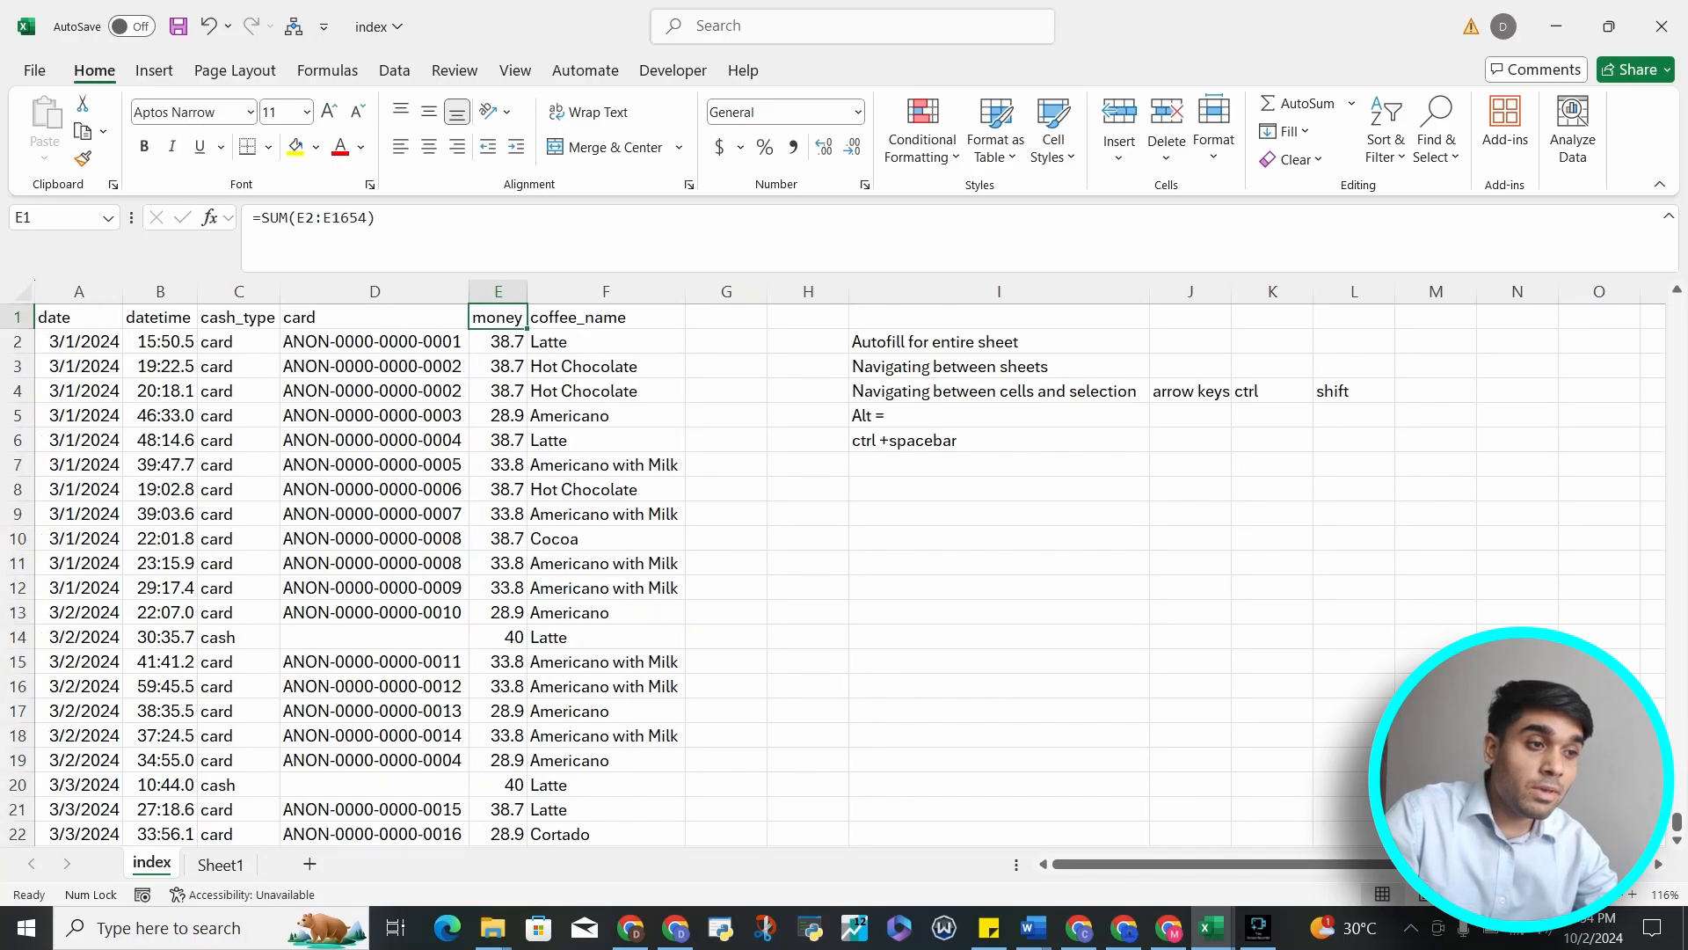
{"action": "key", "text": "ctrl+Down"}
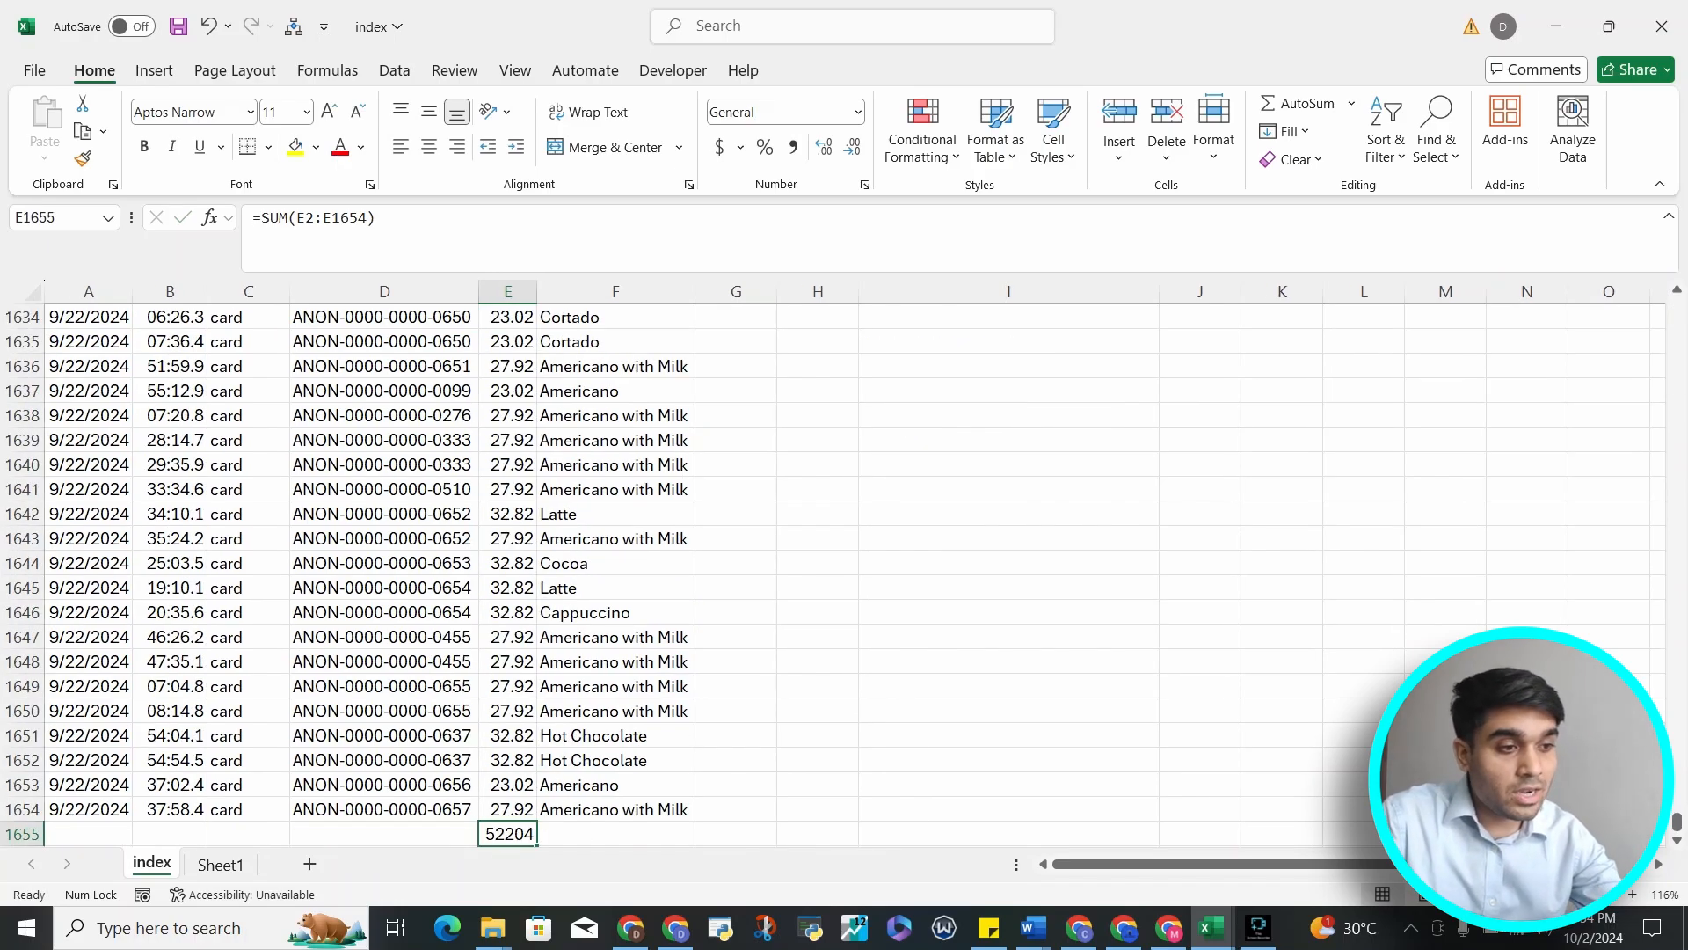
{"action": "key", "text": "Delete"}
Move from the emptied total cell back to cell A1
{"action": "key", "text": "Up"}
{"action": "key", "text": "Down"}
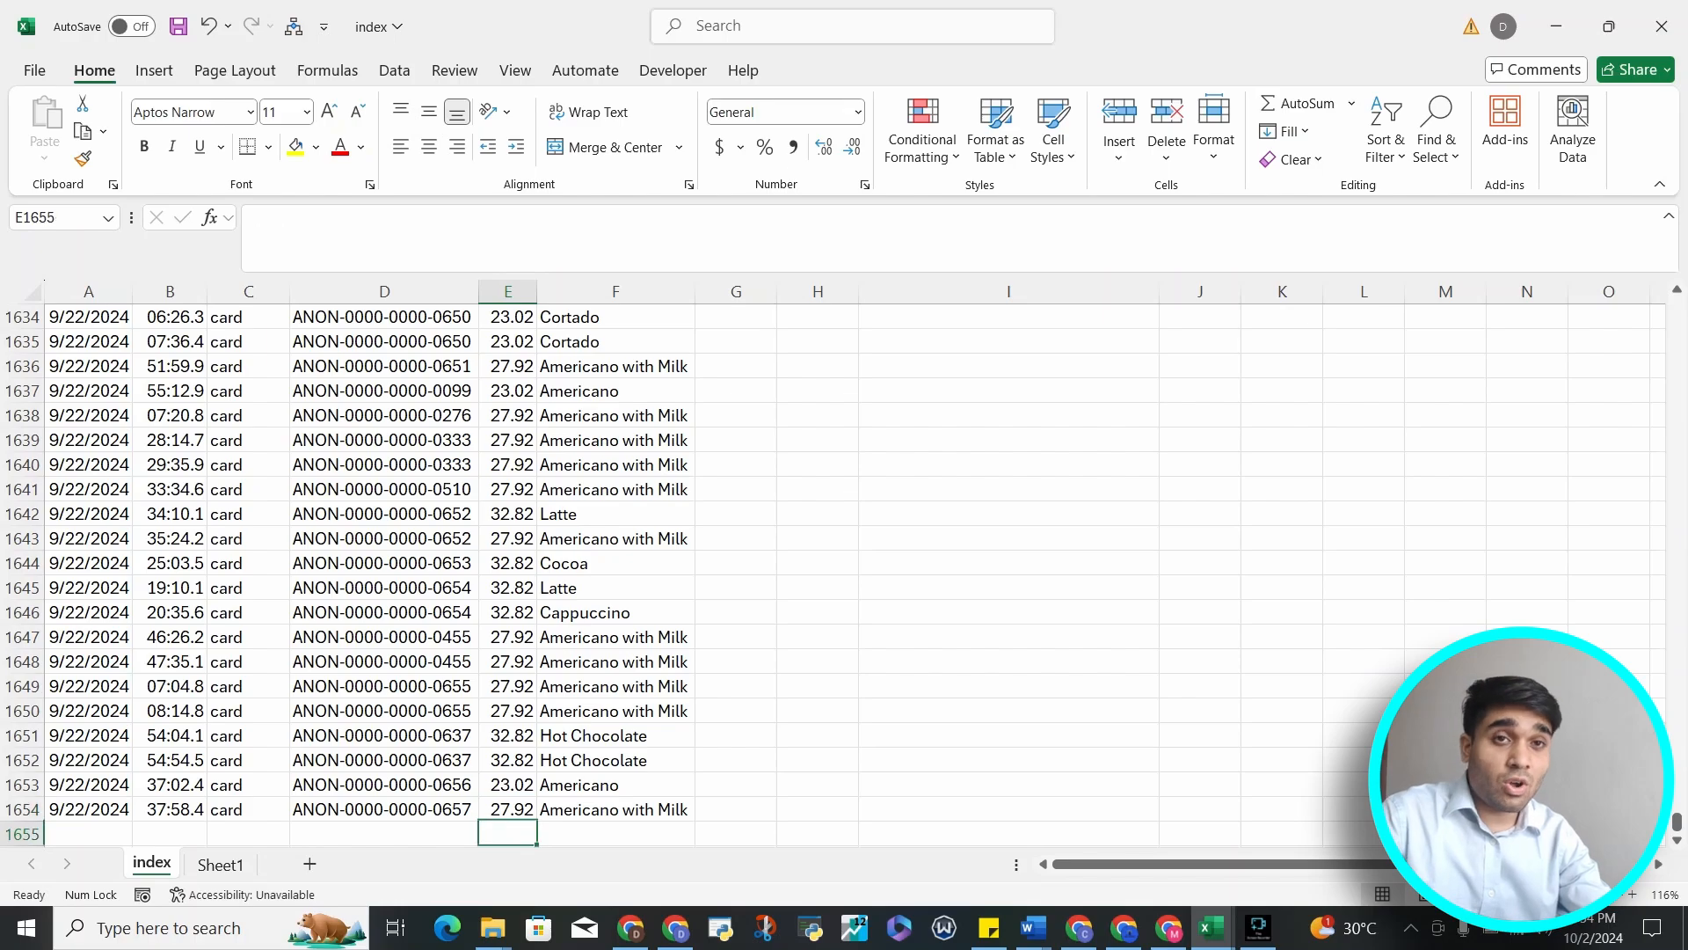
{"action": "key", "text": "ctrl+Left"}
{"action": "key", "text": "Up"}
{"action": "key", "text": "ctrl+Up"}
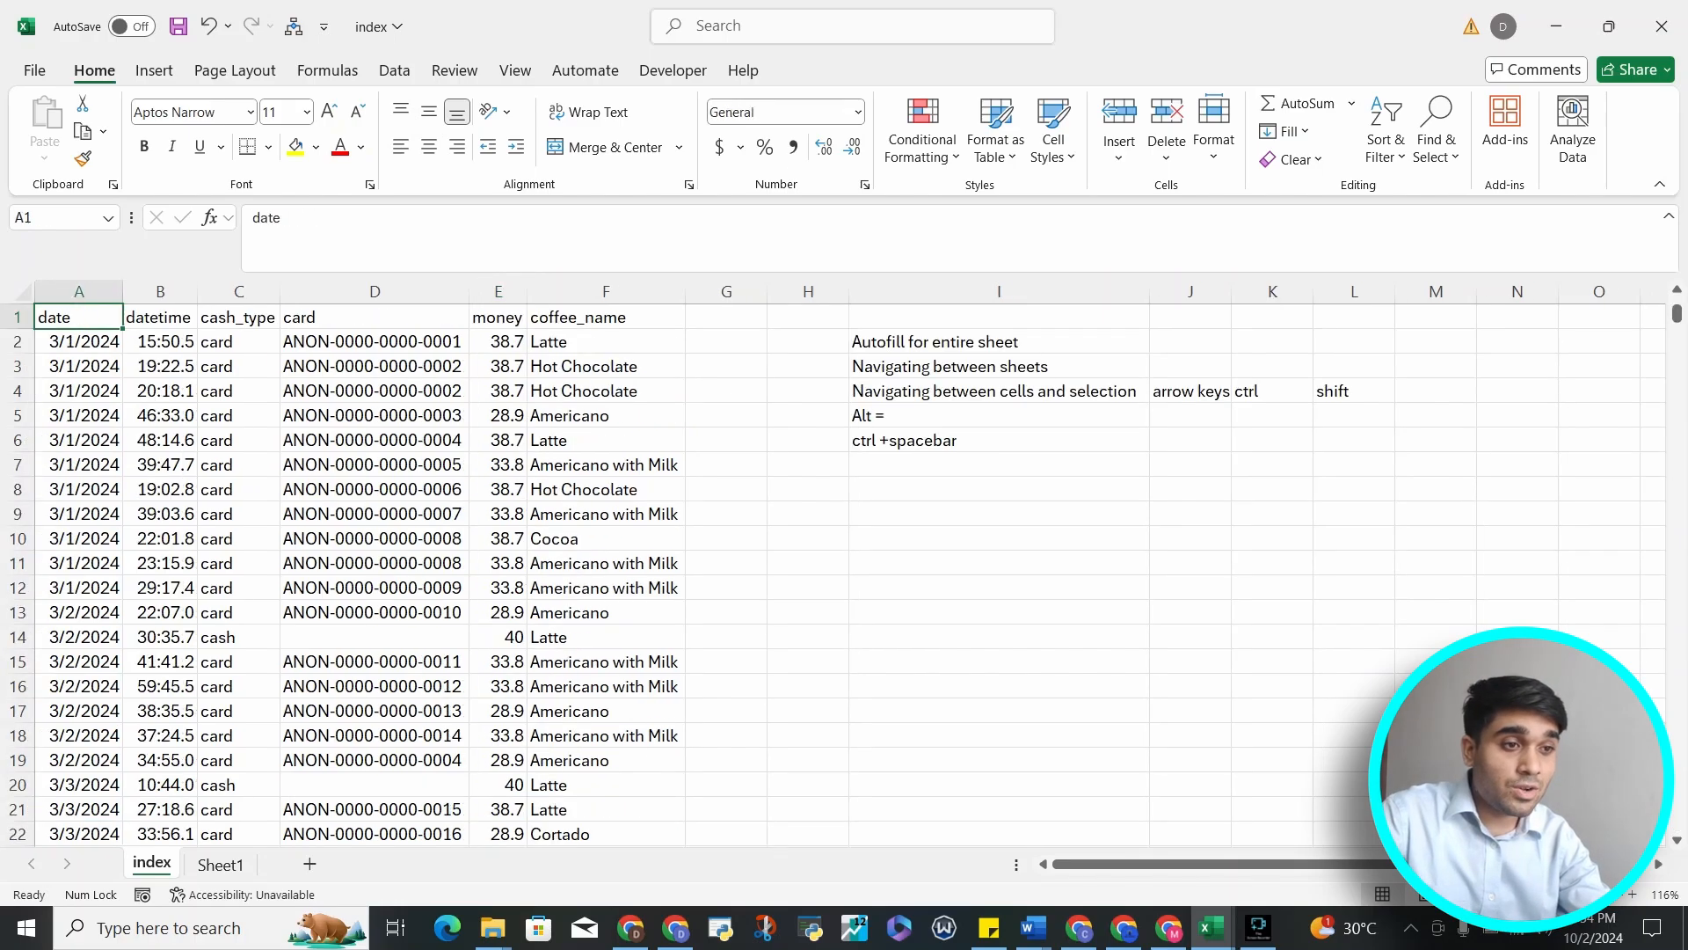
Move across to the shortcut notes, down to the ctrl +spacebar note, and back to the date column in row 6
{"action": "key", "text": "Right"}
{"action": "key", "text": "Right"}
{"action": "key", "text": "Right"}
{"action": "key", "text": "Right"}
{"action": "key", "text": "Right"}
{"action": "key", "text": "Right"}
{"action": "key", "text": "Right"}
{"action": "key", "text": "Right"}
{"action": "key", "text": "Right"}
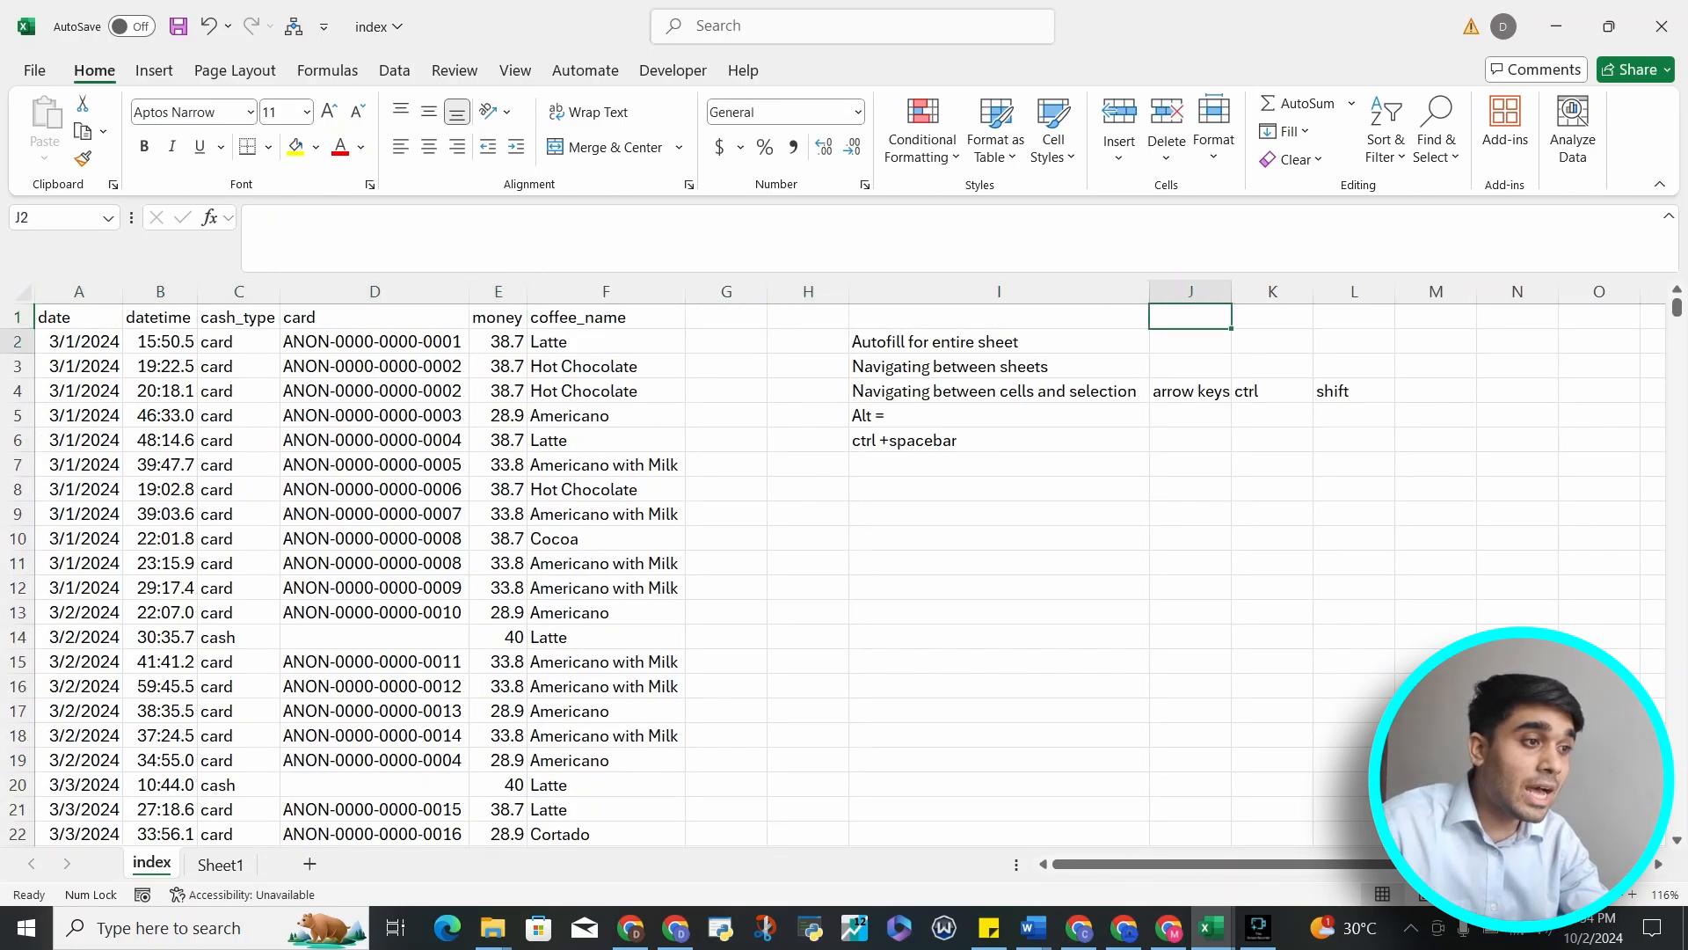
{"action": "key", "text": "Down"}
{"action": "key", "text": "Down"}
{"action": "key", "text": "Down"}
{"action": "key", "text": "Down"}
{"action": "key", "text": "Left"}
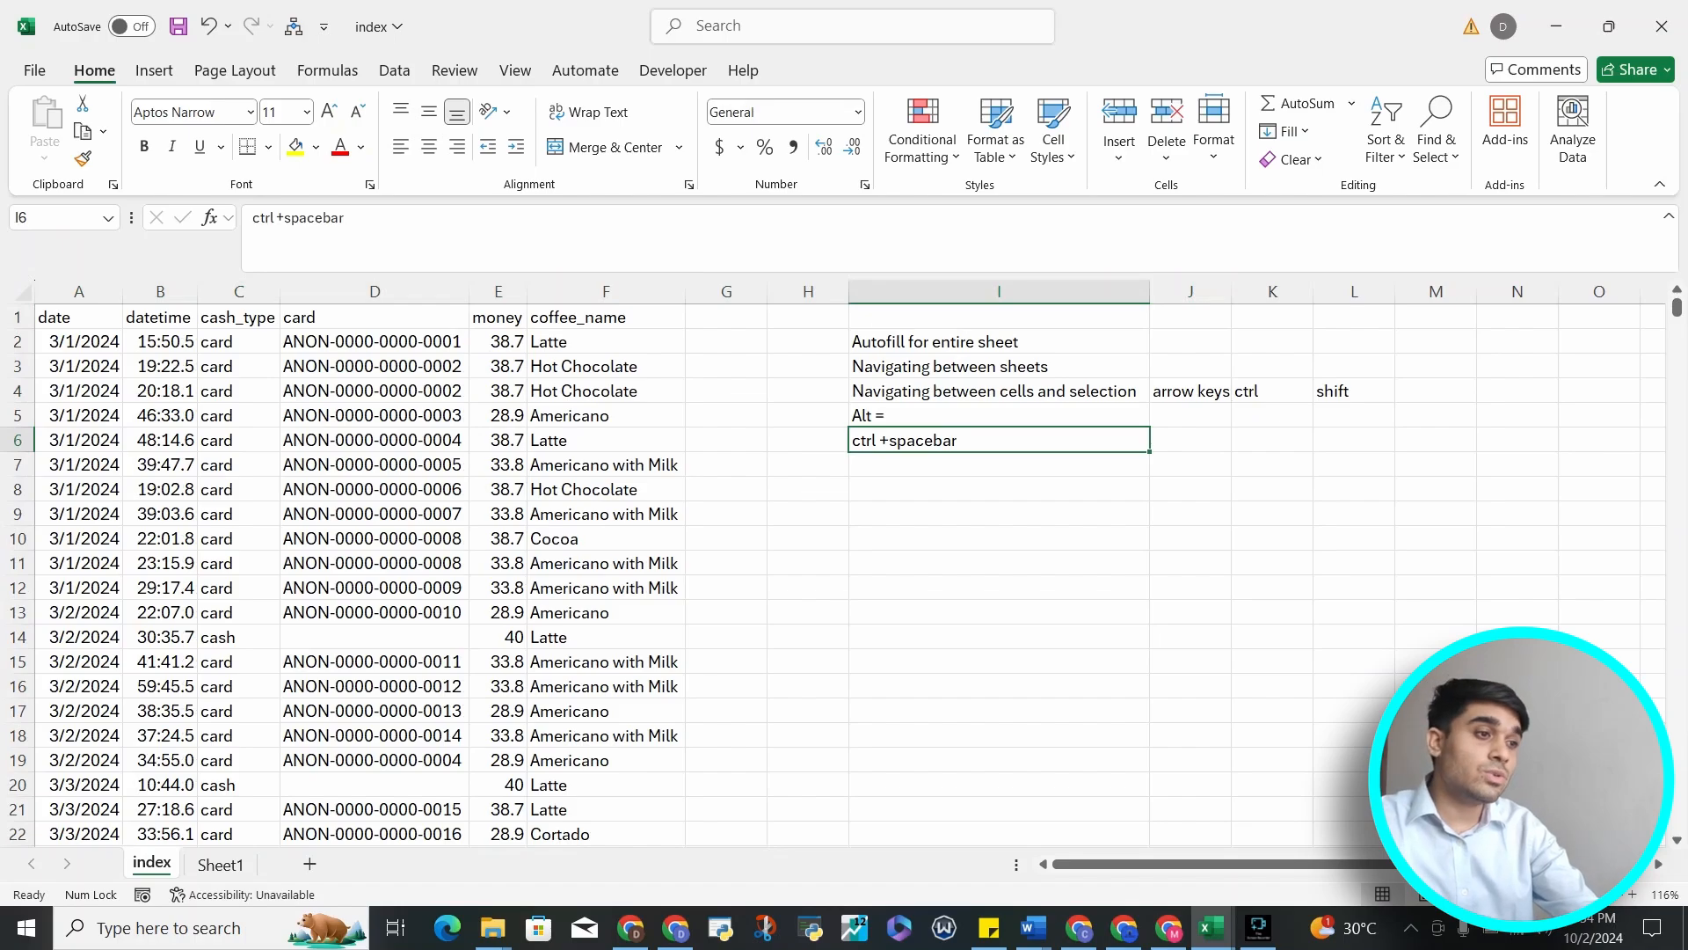
{"action": "key", "text": "Left"}
{"action": "key", "text": "Left"}
{"action": "key", "text": "Left"}
{"action": "key", "text": "Left"}
{"action": "key", "text": "Left"}
{"action": "key", "text": "Left"}
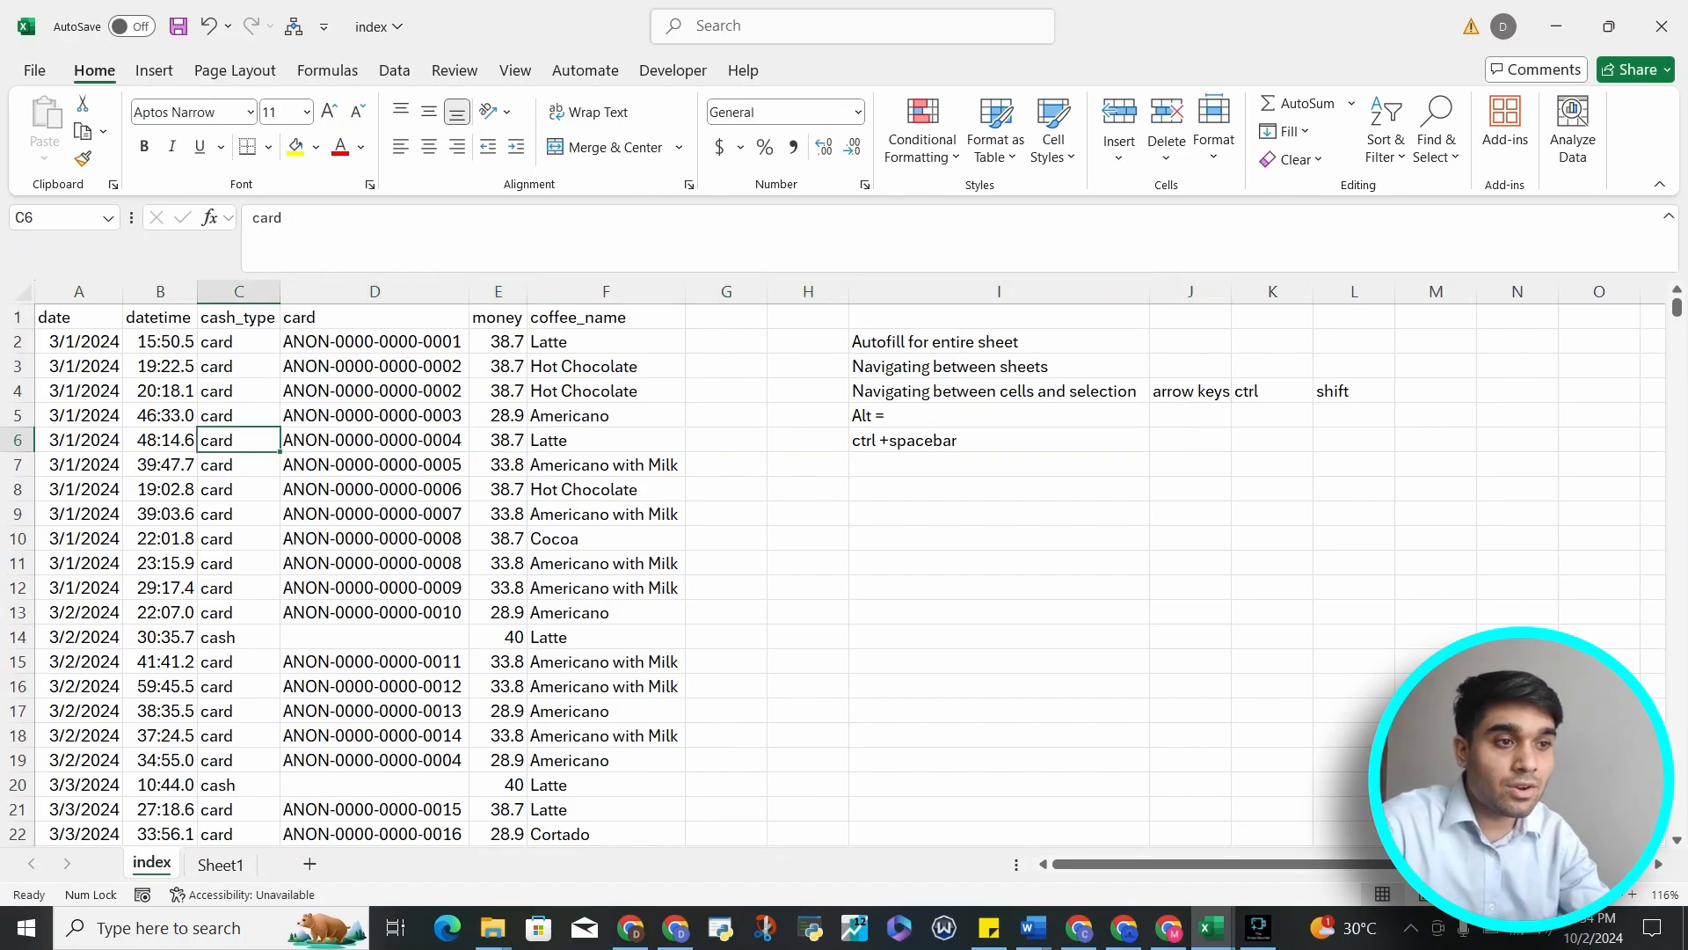
{"action": "key", "text": "Left"}
{"action": "key", "text": "Left"}
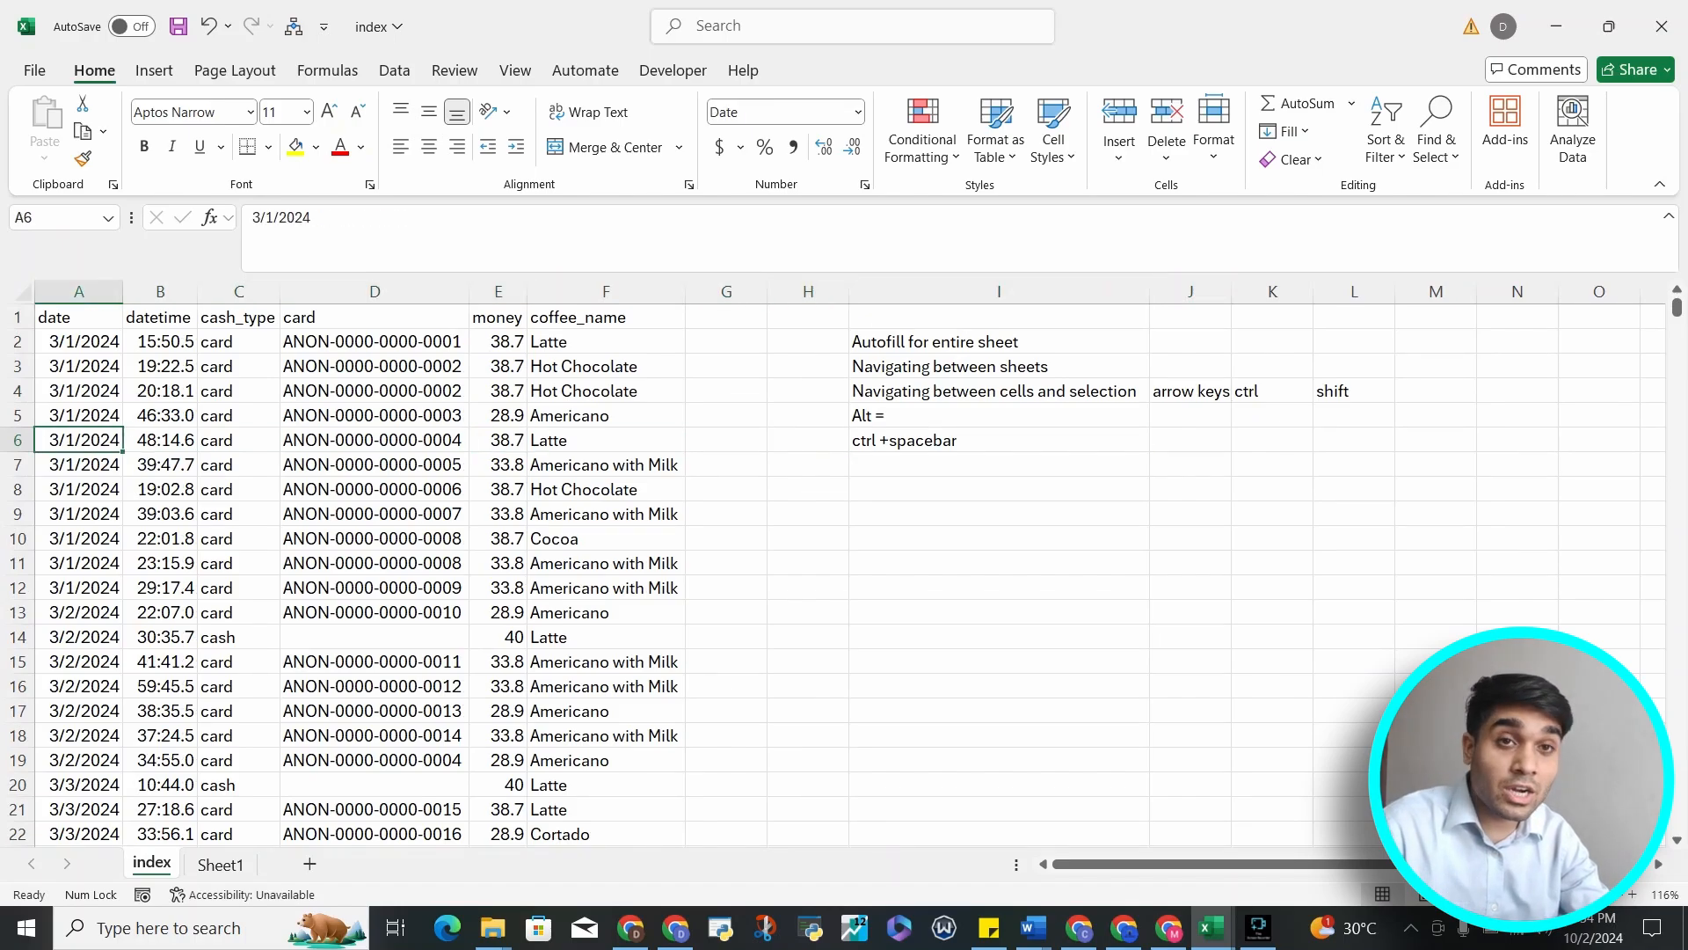
Select entire columns in turn, starting with the date column, then datetime and cash_type
{"action": "key", "text": "ctrl+space"}
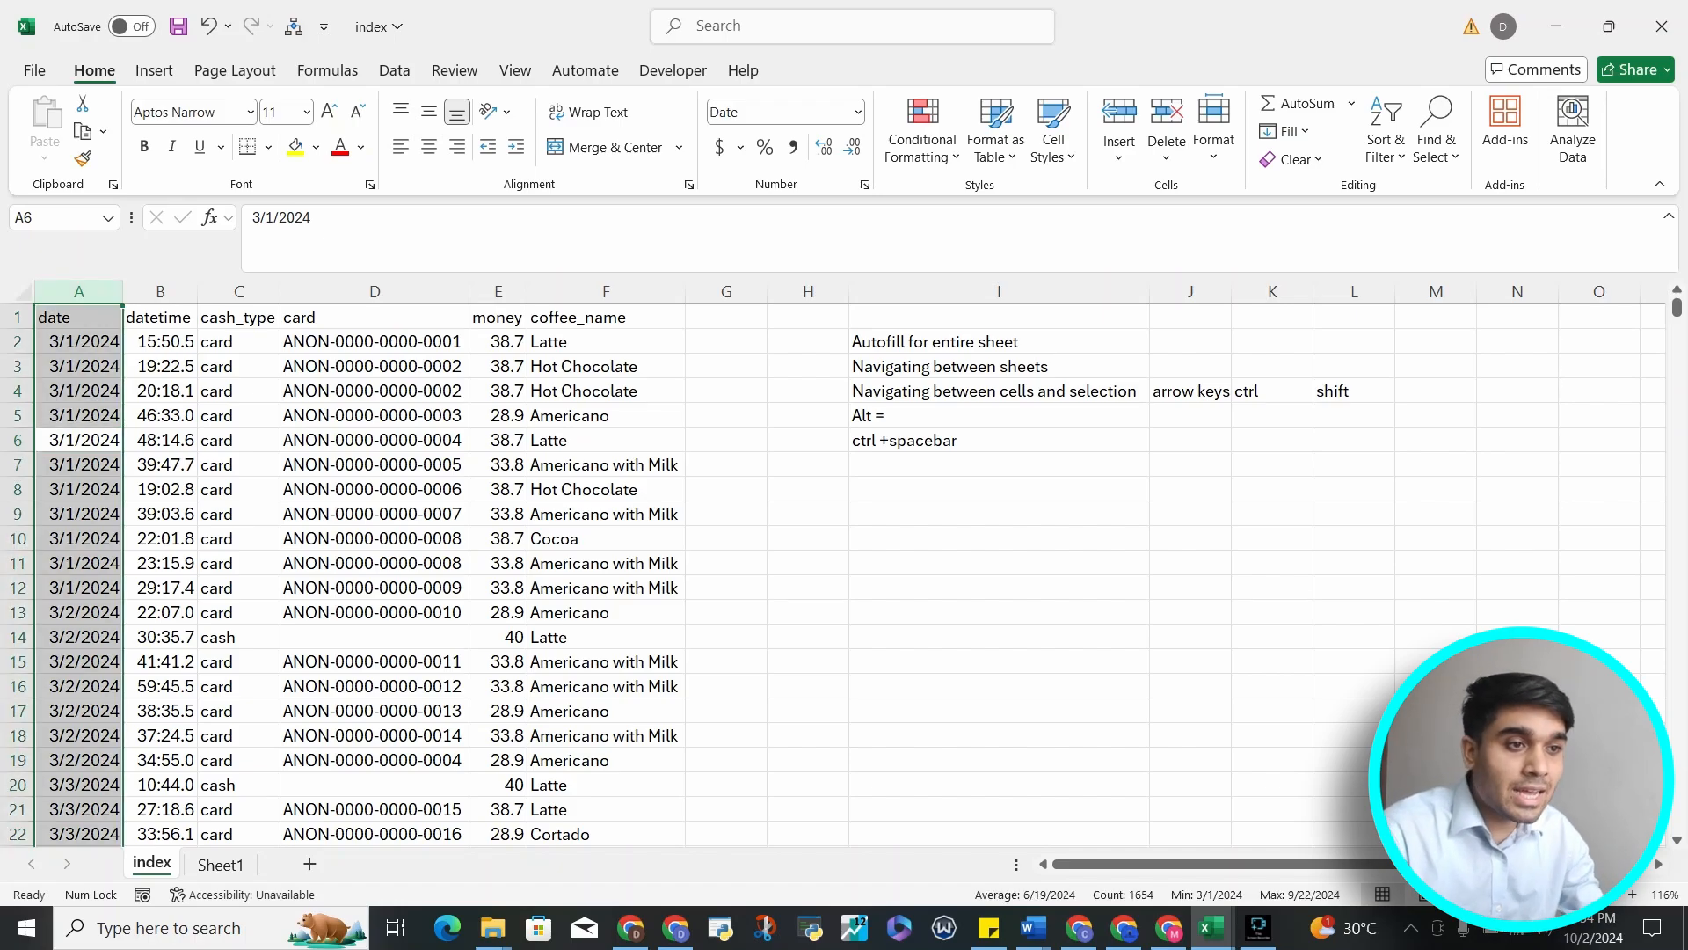
{"action": "left_click", "coordinate": [160, 291]}
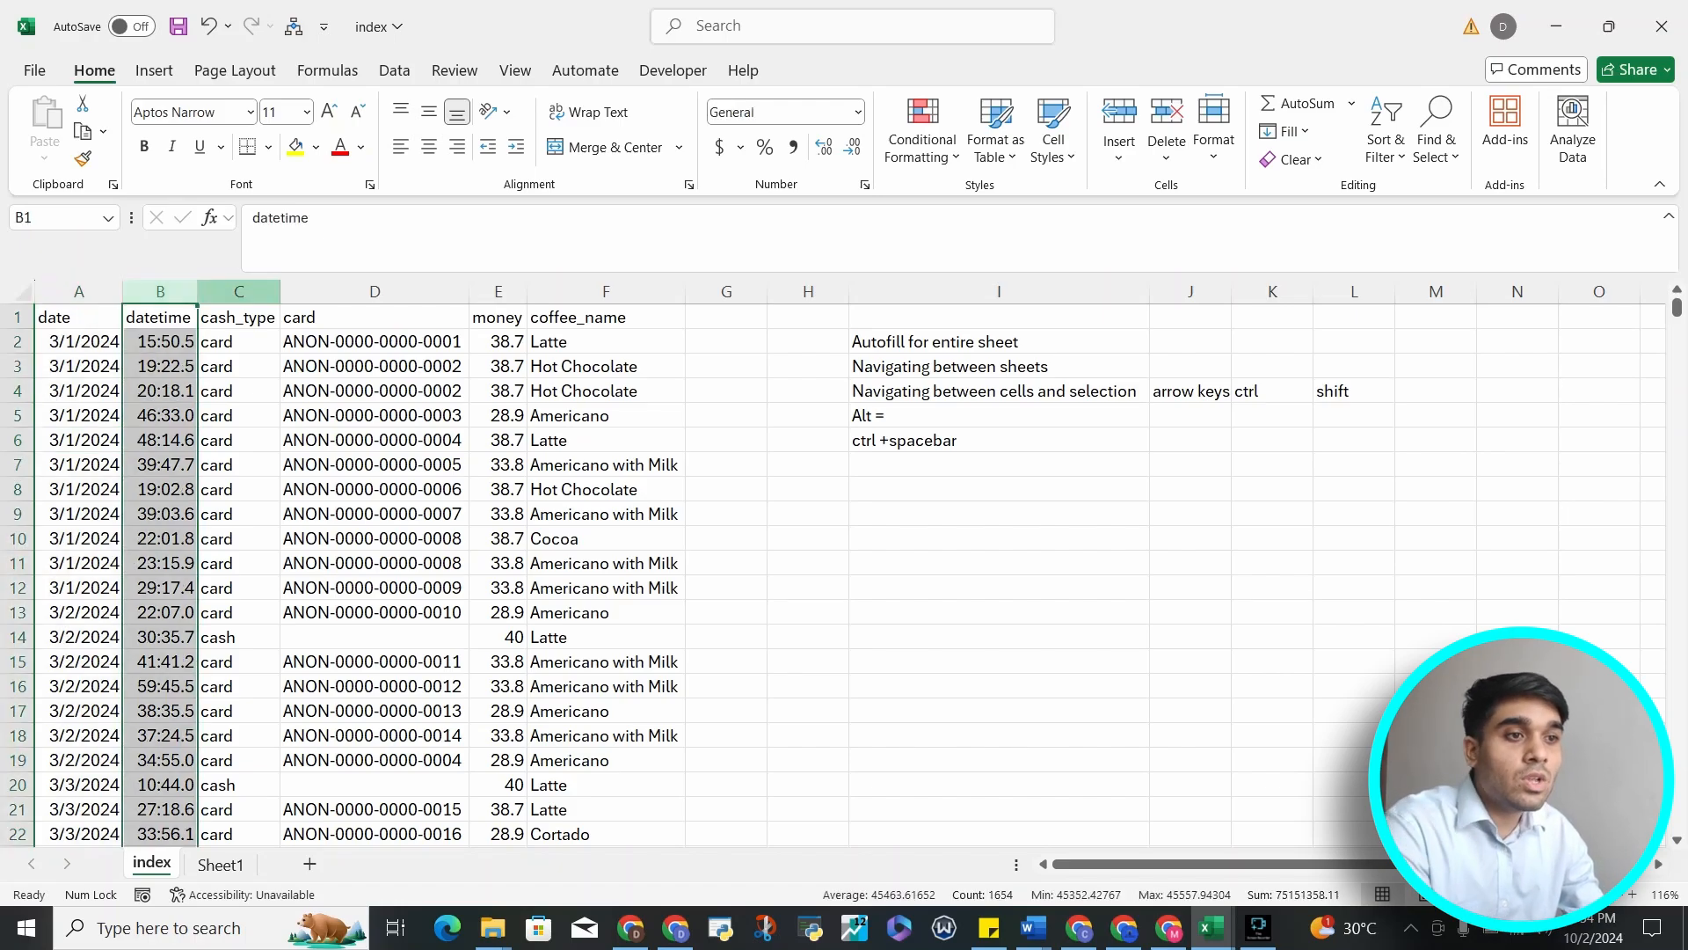
{"action": "scroll", "coordinate": [239, 291], "scroll_direction": "down", "scroll_amount": 20}
{"action": "left_click", "coordinate": [239, 291]}
Select the whole card column from a cell inside it
{"action": "left_click", "coordinate": [375, 317]}
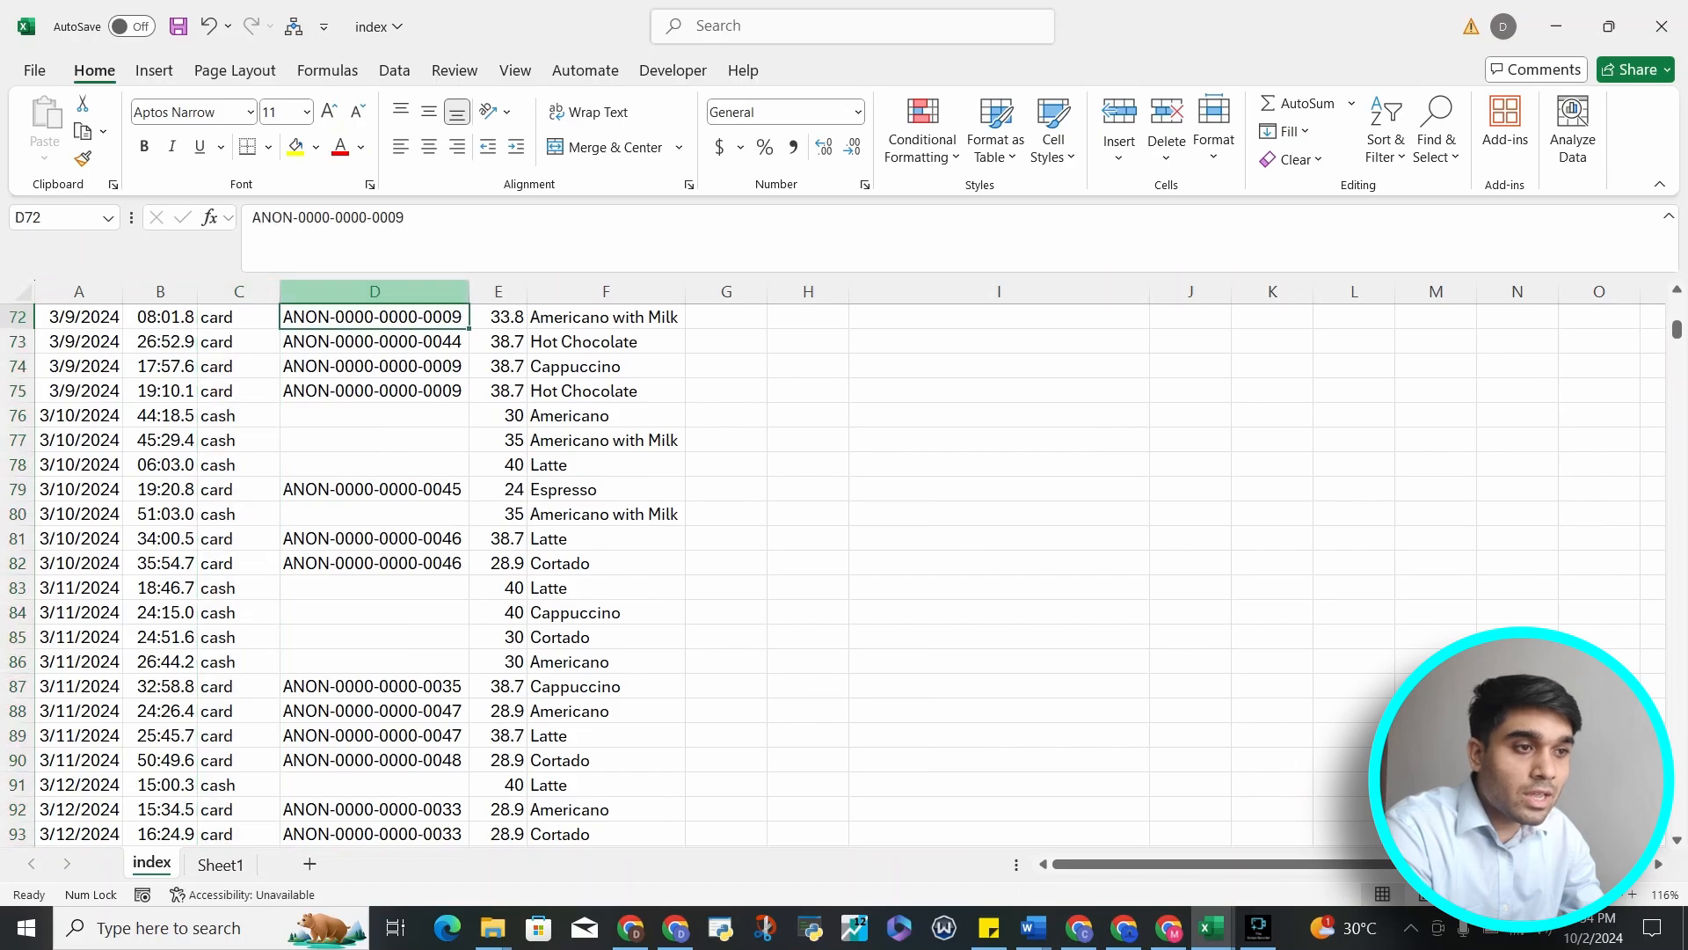
{"action": "left_click", "coordinate": [375, 291]}
{"action": "key", "text": "Down"}
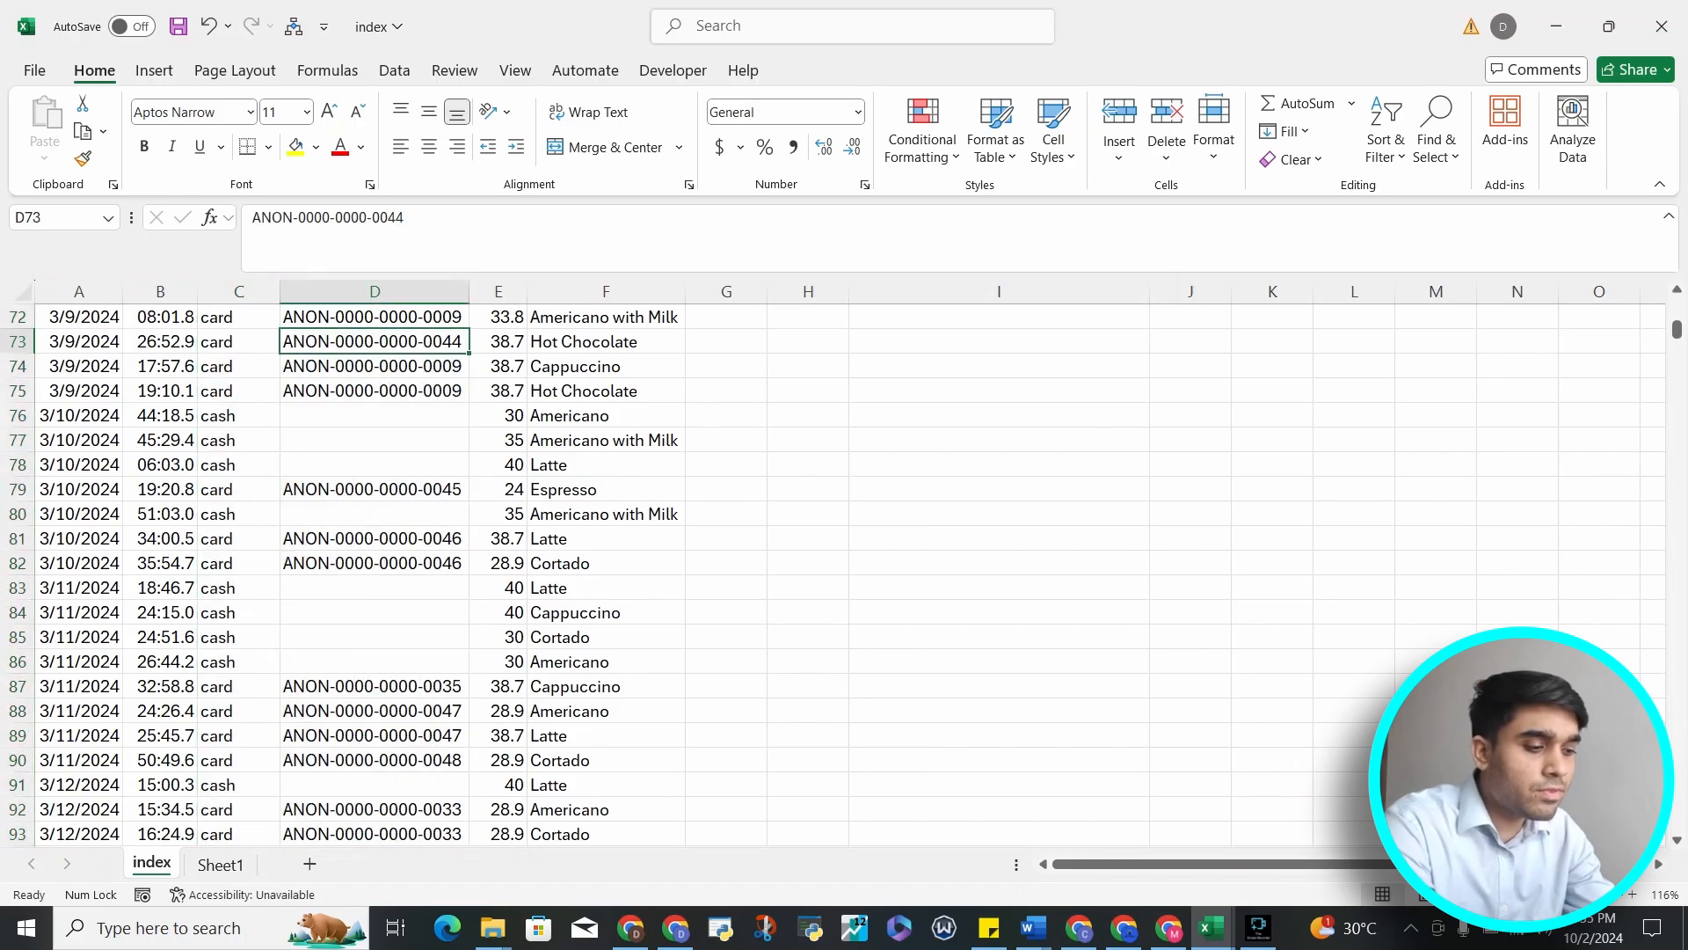
{"action": "key", "text": "ctrl+space"}
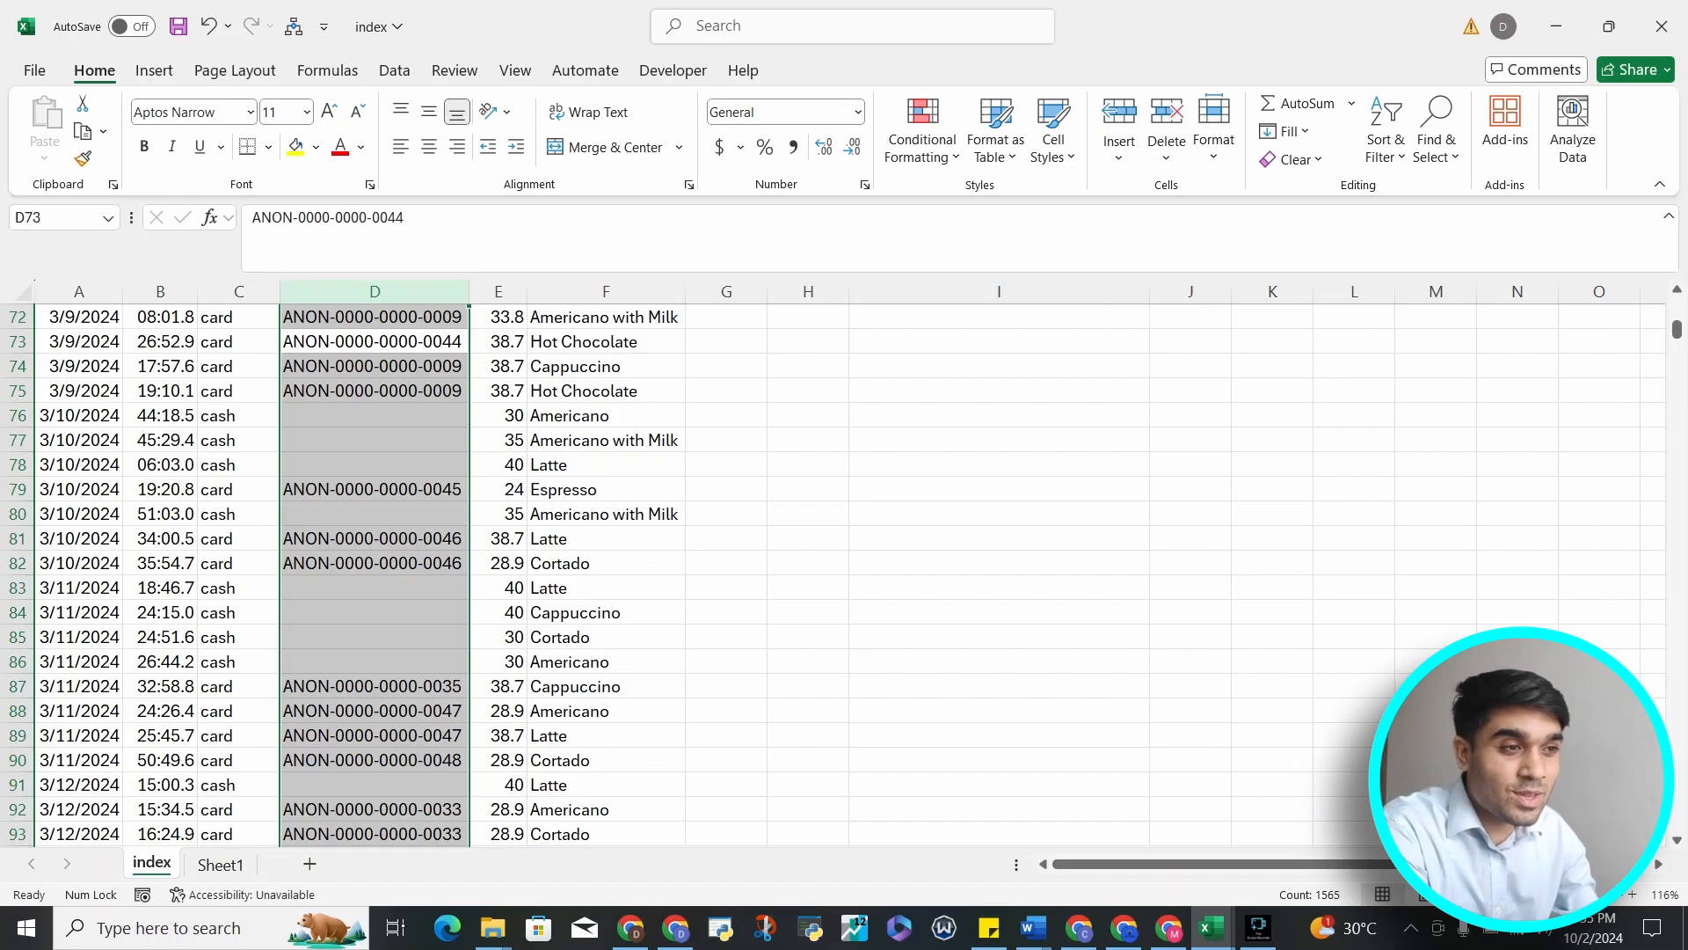
Select whole columns in turn: coffee_name, the empty column G, then the card column from a cell inside it
{"action": "left_click", "coordinate": [606, 291]}
{"action": "left_click", "coordinate": [726, 291]}
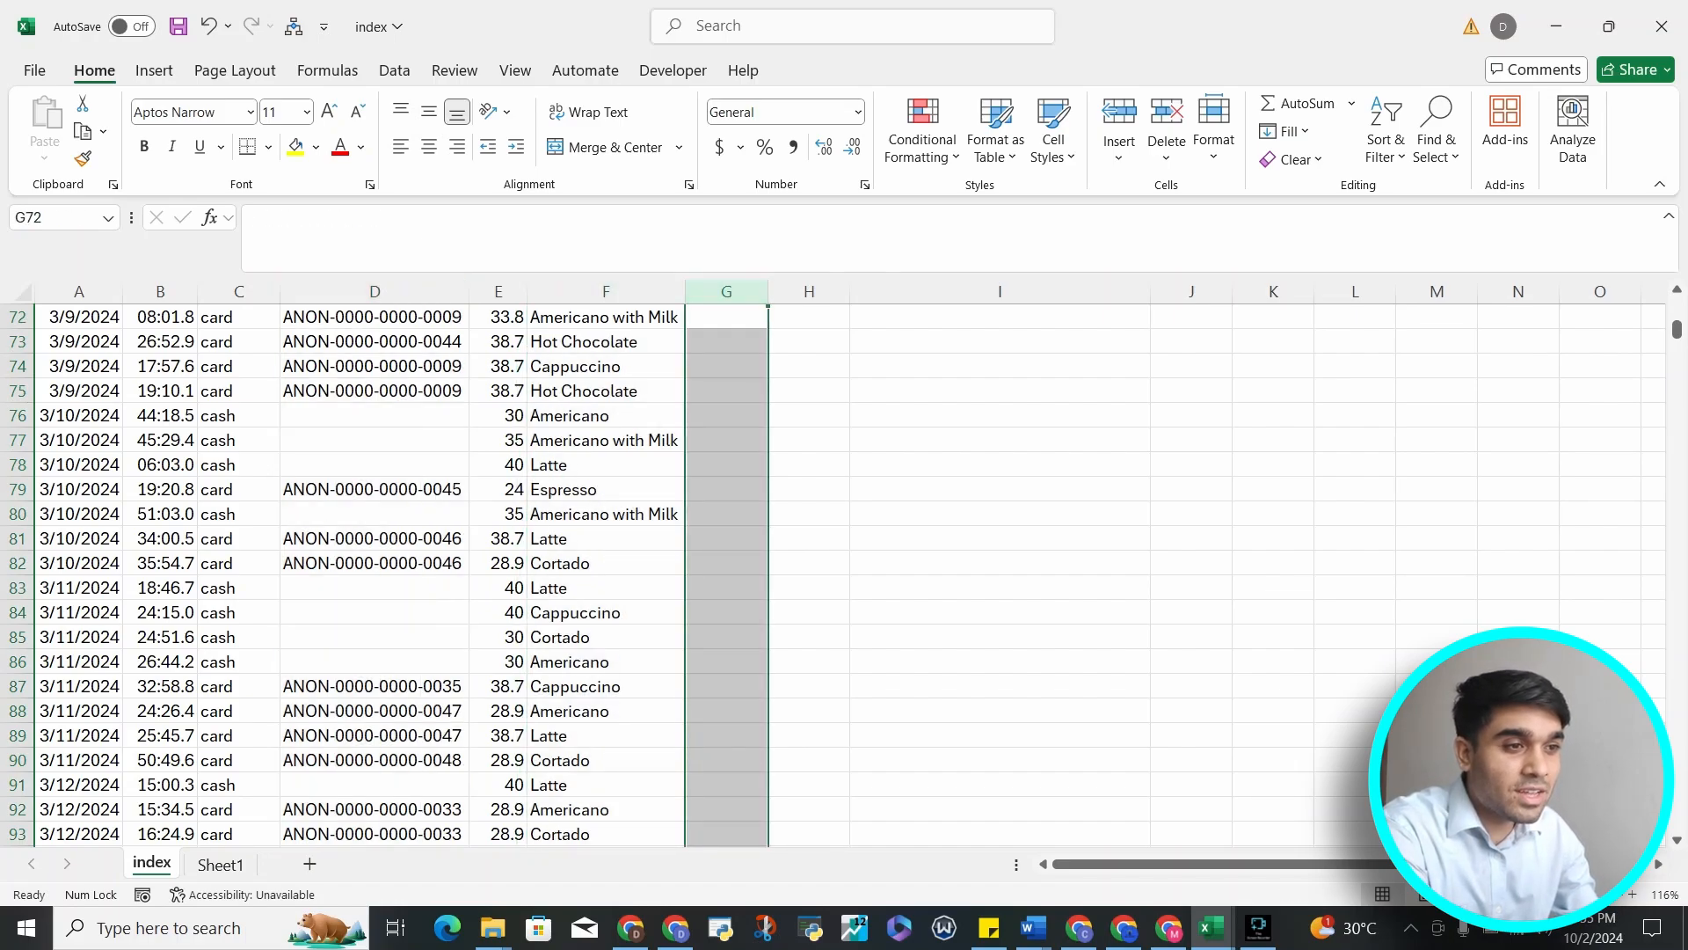
{"action": "left_click", "coordinate": [374, 366]}
{"action": "key", "text": "ctrl+space"}
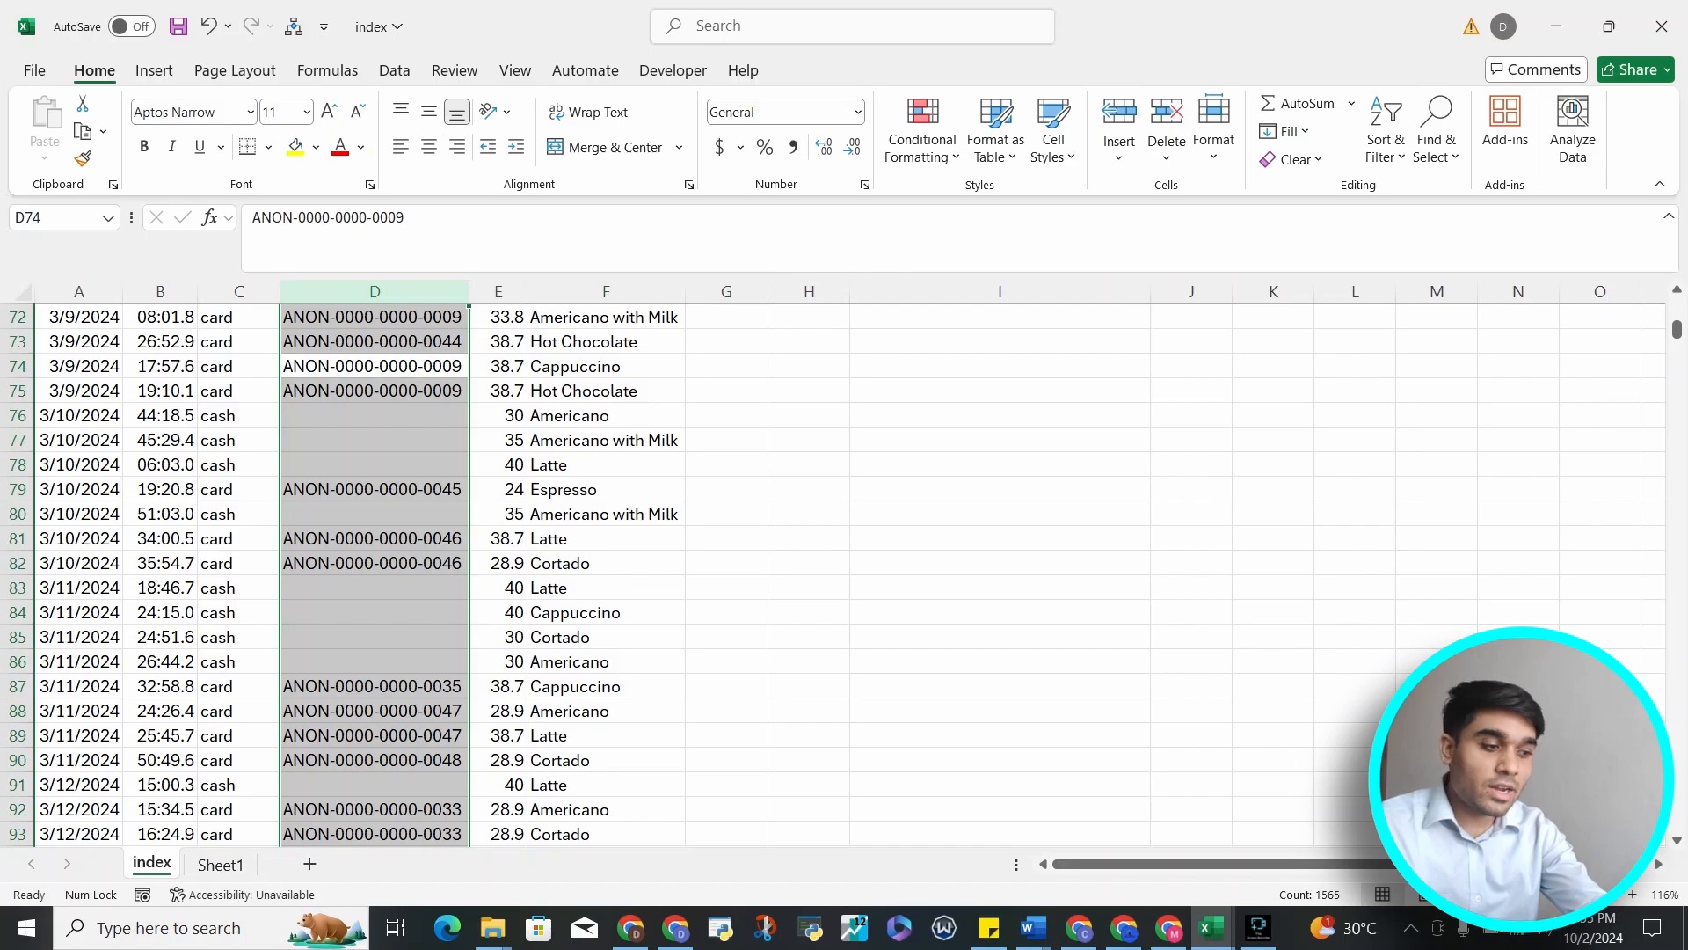
Extend the column selection right across money and coffee_name, then back left to the date column
{"action": "key", "text": "shift+Right"}
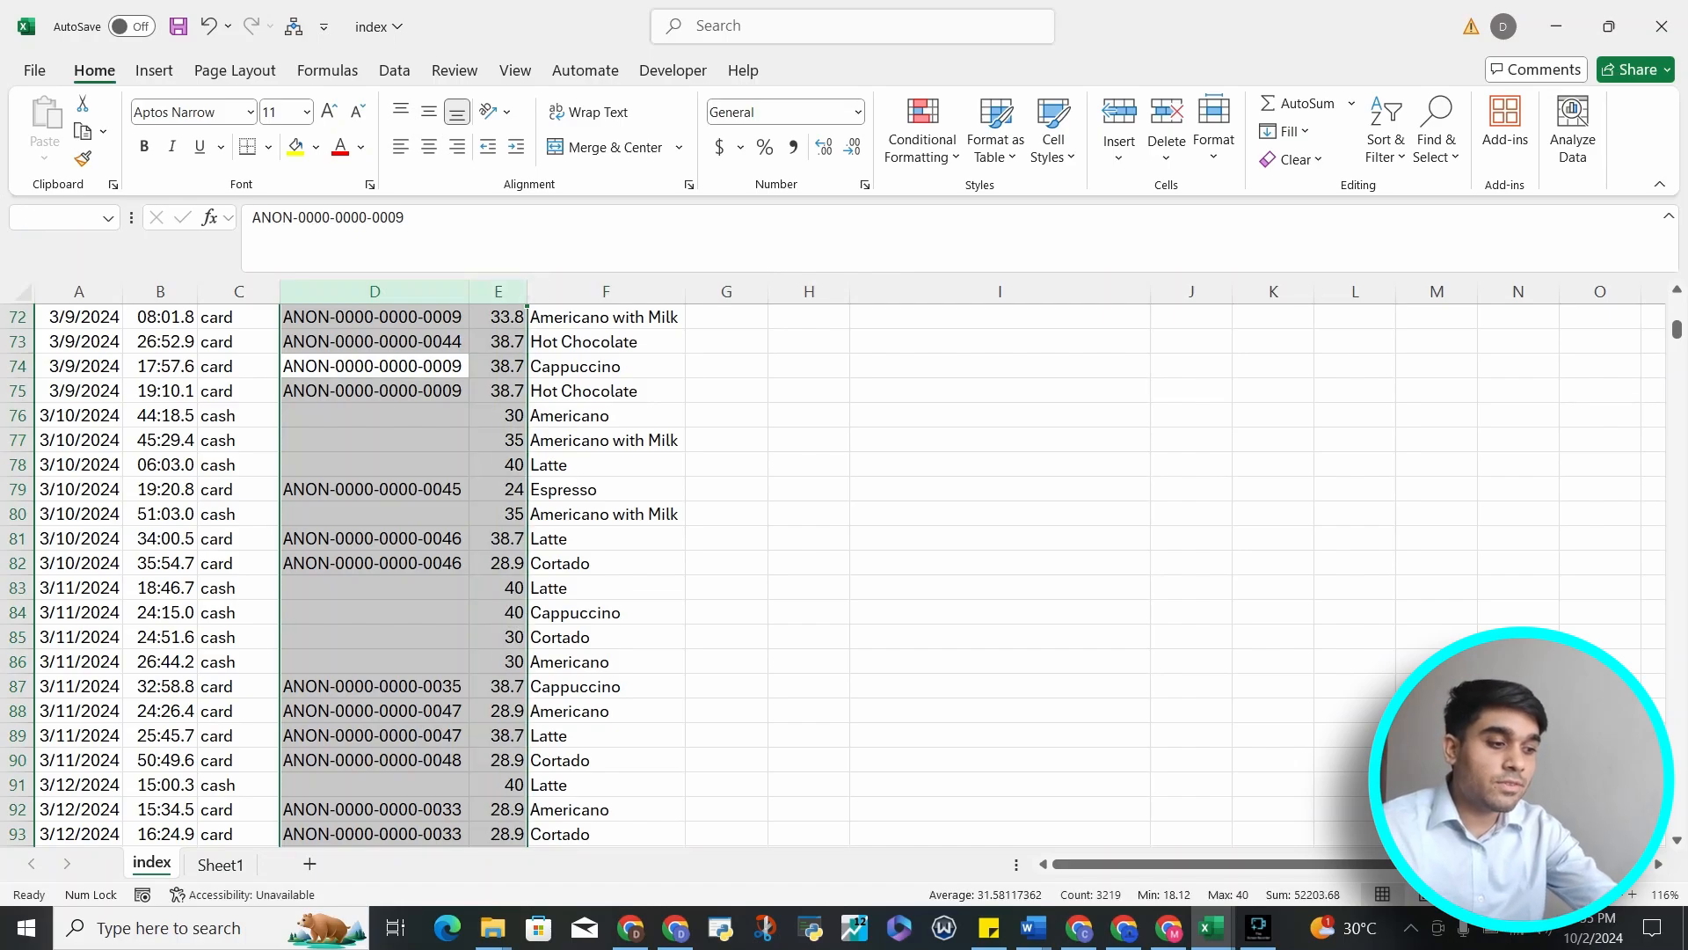
{"action": "key", "text": "shift+Right"}
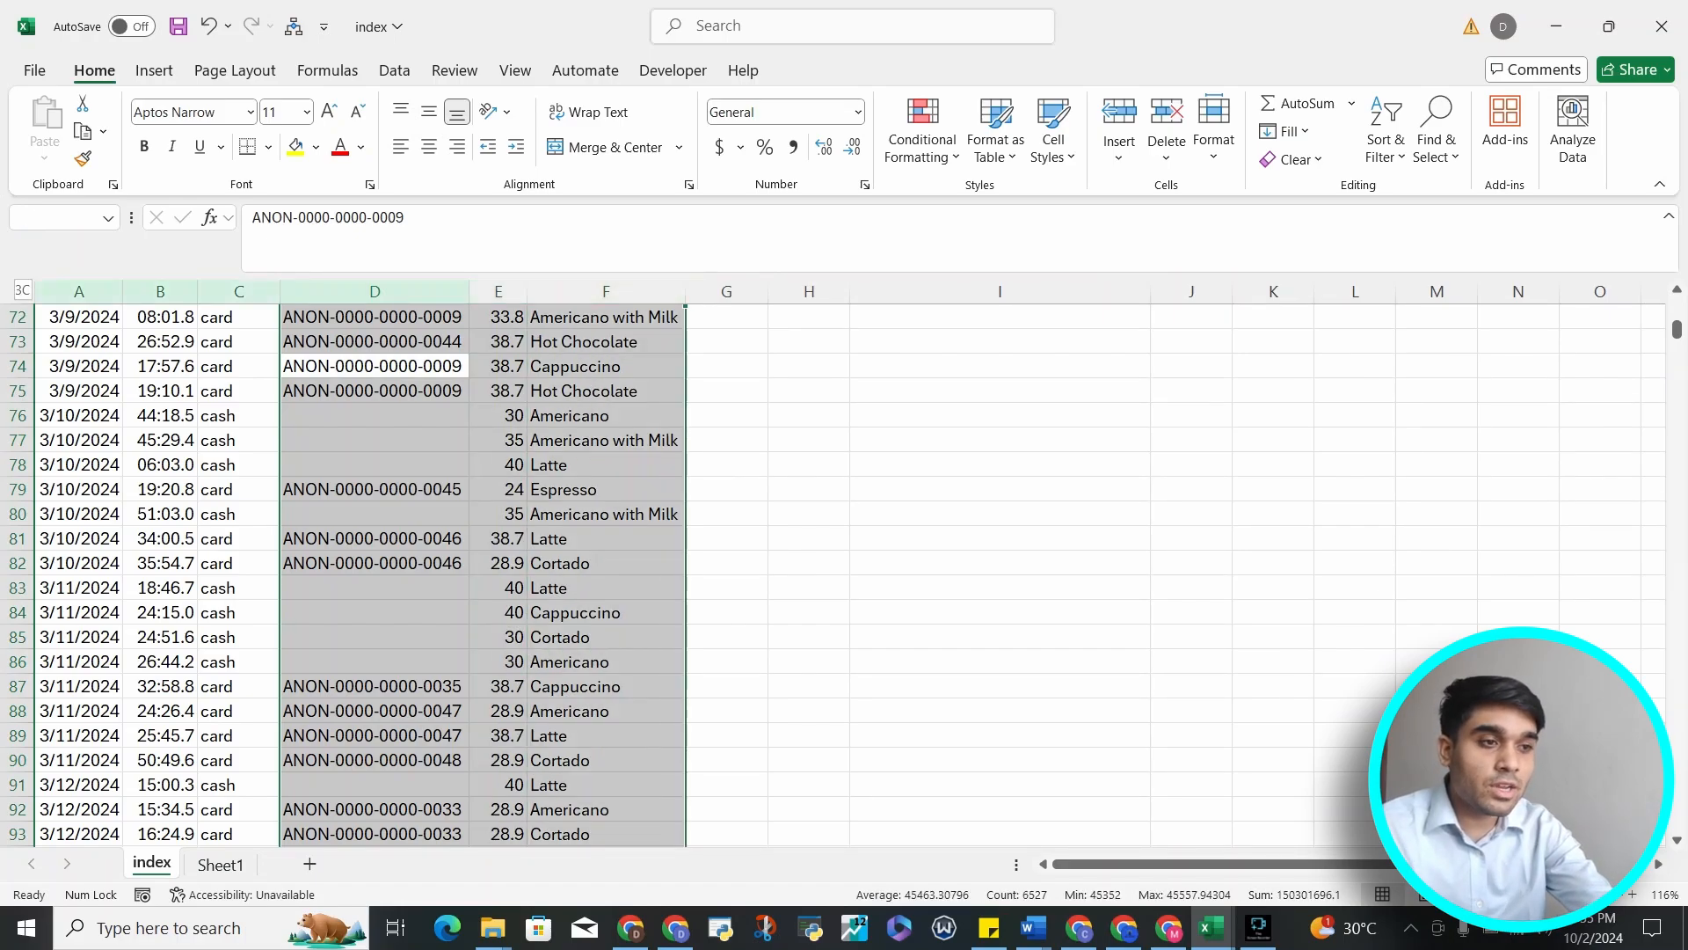
{"action": "key", "text": "ctrl+shift+Left"}
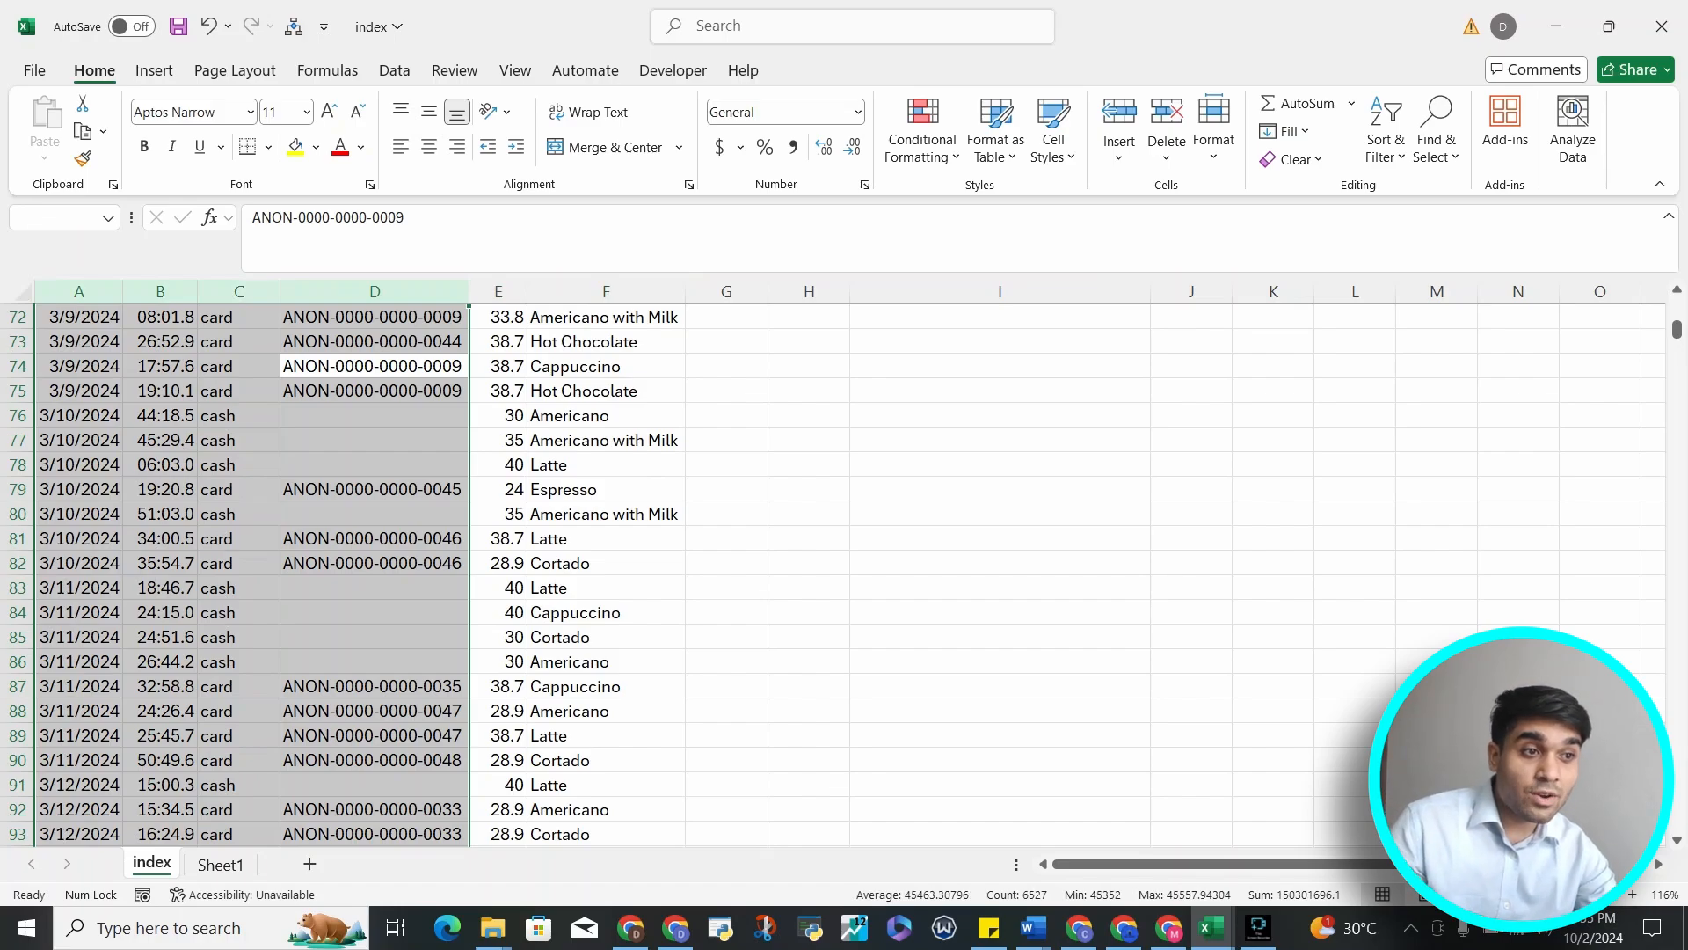
Move the active cell up to the card header, across to A1, and down to cell B3
{"action": "key", "text": "Up"}
{"action": "key", "text": "Up"}
{"action": "key", "text": "Up"}
{"action": "key", "text": "Up"}
{"action": "key", "text": "Up"}
{"action": "key", "text": "Up"}
{"action": "key", "text": "Up"}
{"action": "key", "text": "Up"}
{"action": "key", "text": "Up"}
{"action": "key", "text": "Up"}
{"action": "key", "text": "Up"}
{"action": "key", "text": "Up"}
{"action": "key", "text": "Up"}
{"action": "key", "text": "Up"}
{"action": "key", "text": "Up"}
{"action": "key", "text": "Up"}
{"action": "key", "text": "Up"}
{"action": "key", "text": "Up"}
{"action": "key", "text": "Up"}
{"action": "key", "text": "Up"}
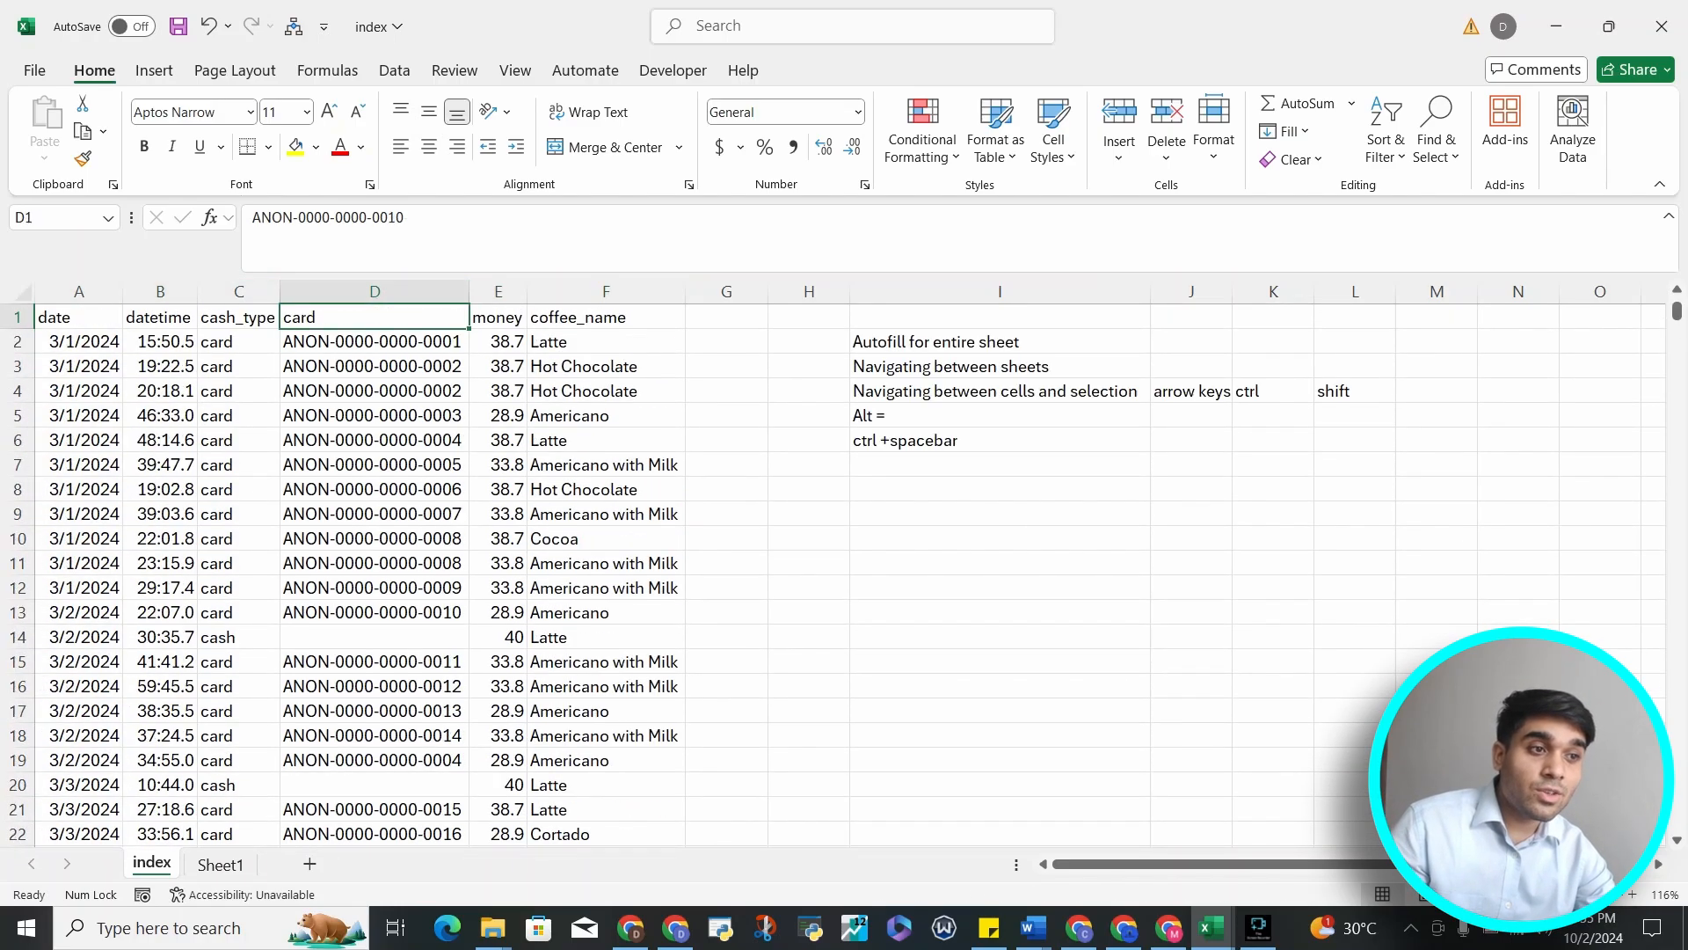
{"action": "key", "text": "Left"}
{"action": "key", "text": "Left"}
{"action": "key", "text": "Left"}
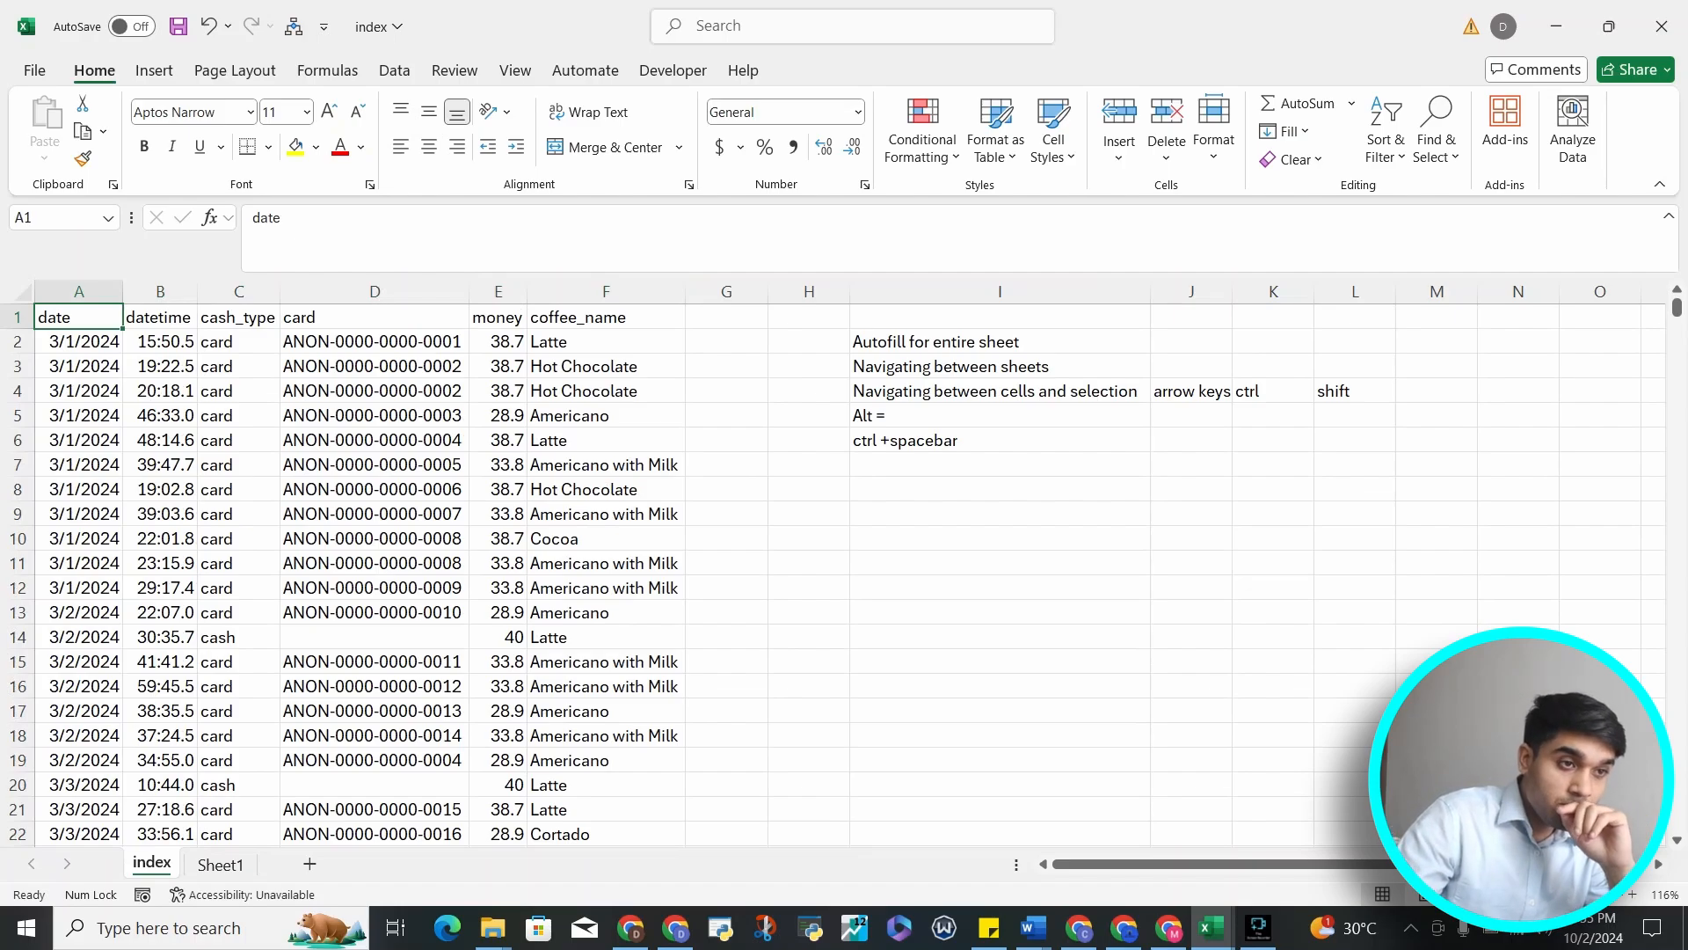
{"action": "key", "text": "Down"}
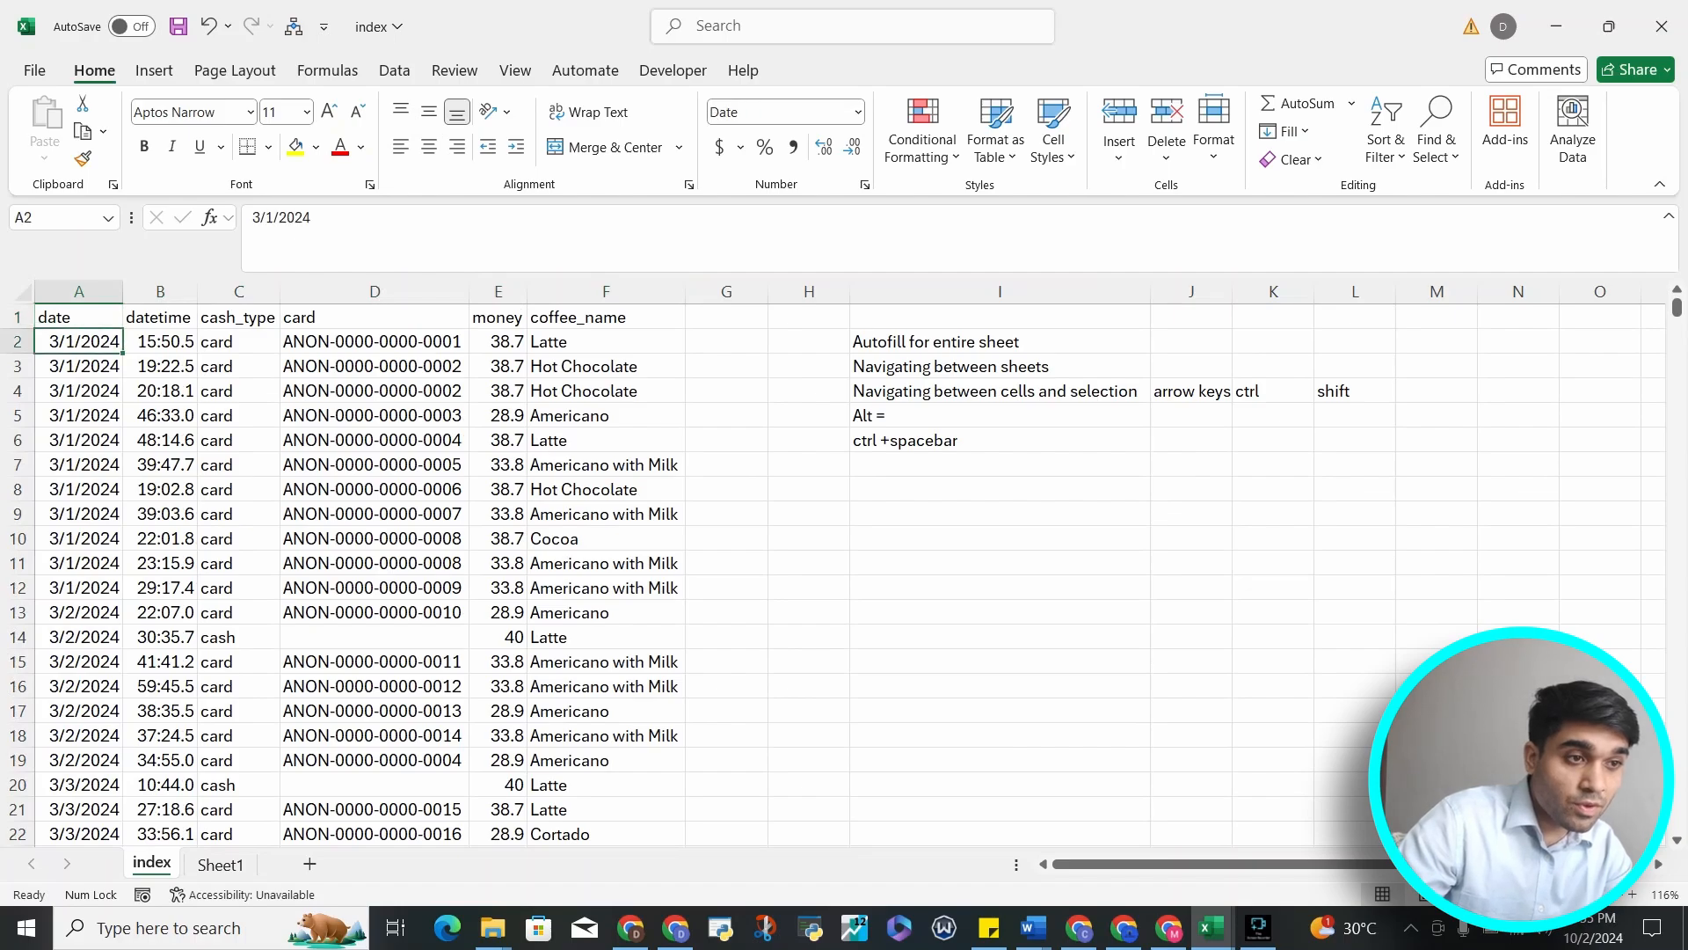
{"action": "key", "text": "Right"}
{"action": "key", "text": "Down"}
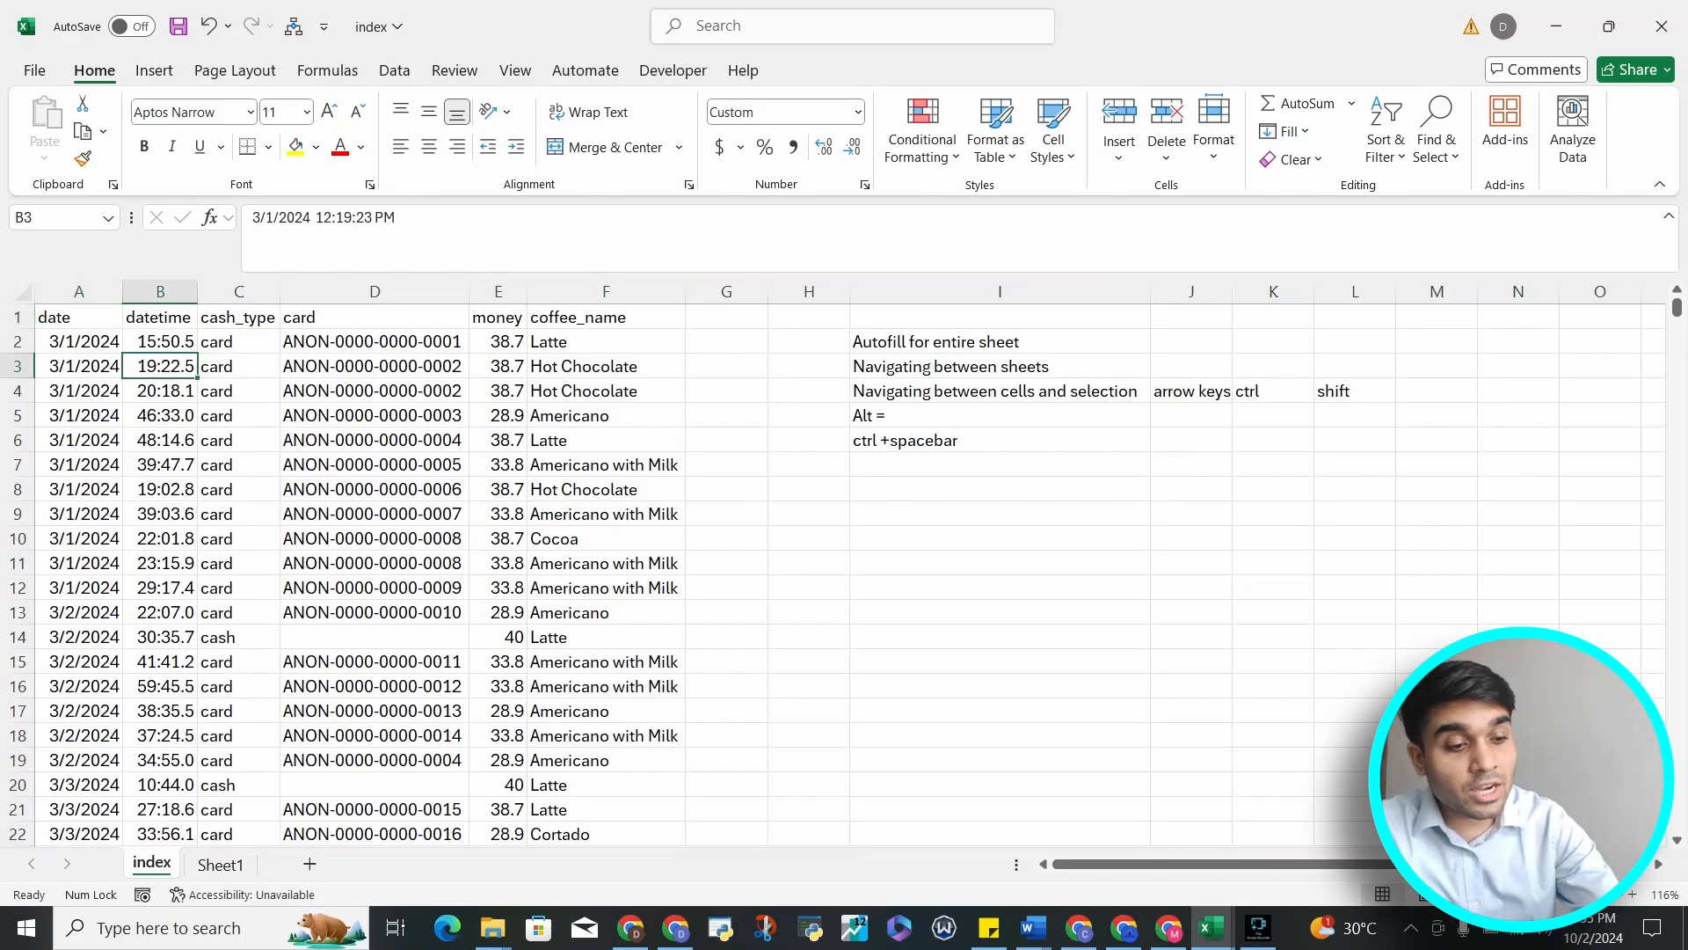
Select the entire data table from cell B3 and scroll down through it and back to the top
{"action": "key", "text": "ctrl+a"}
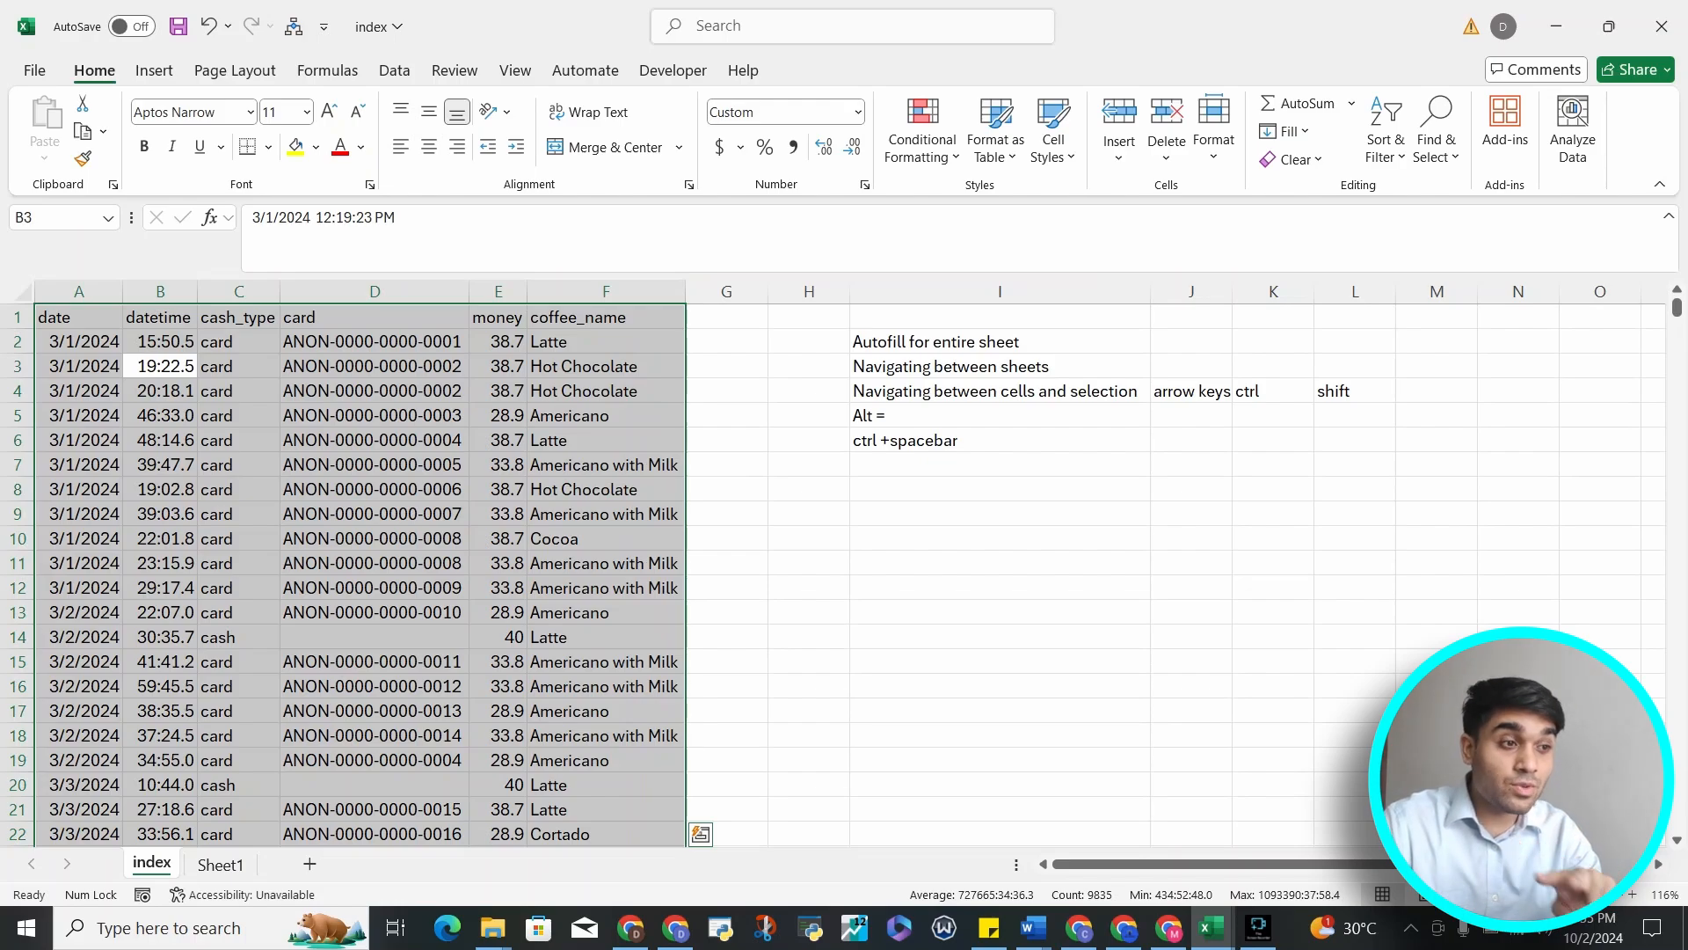
{"action": "scroll", "coordinate": [414, 572], "scroll_direction": "down", "scroll_amount": 20}
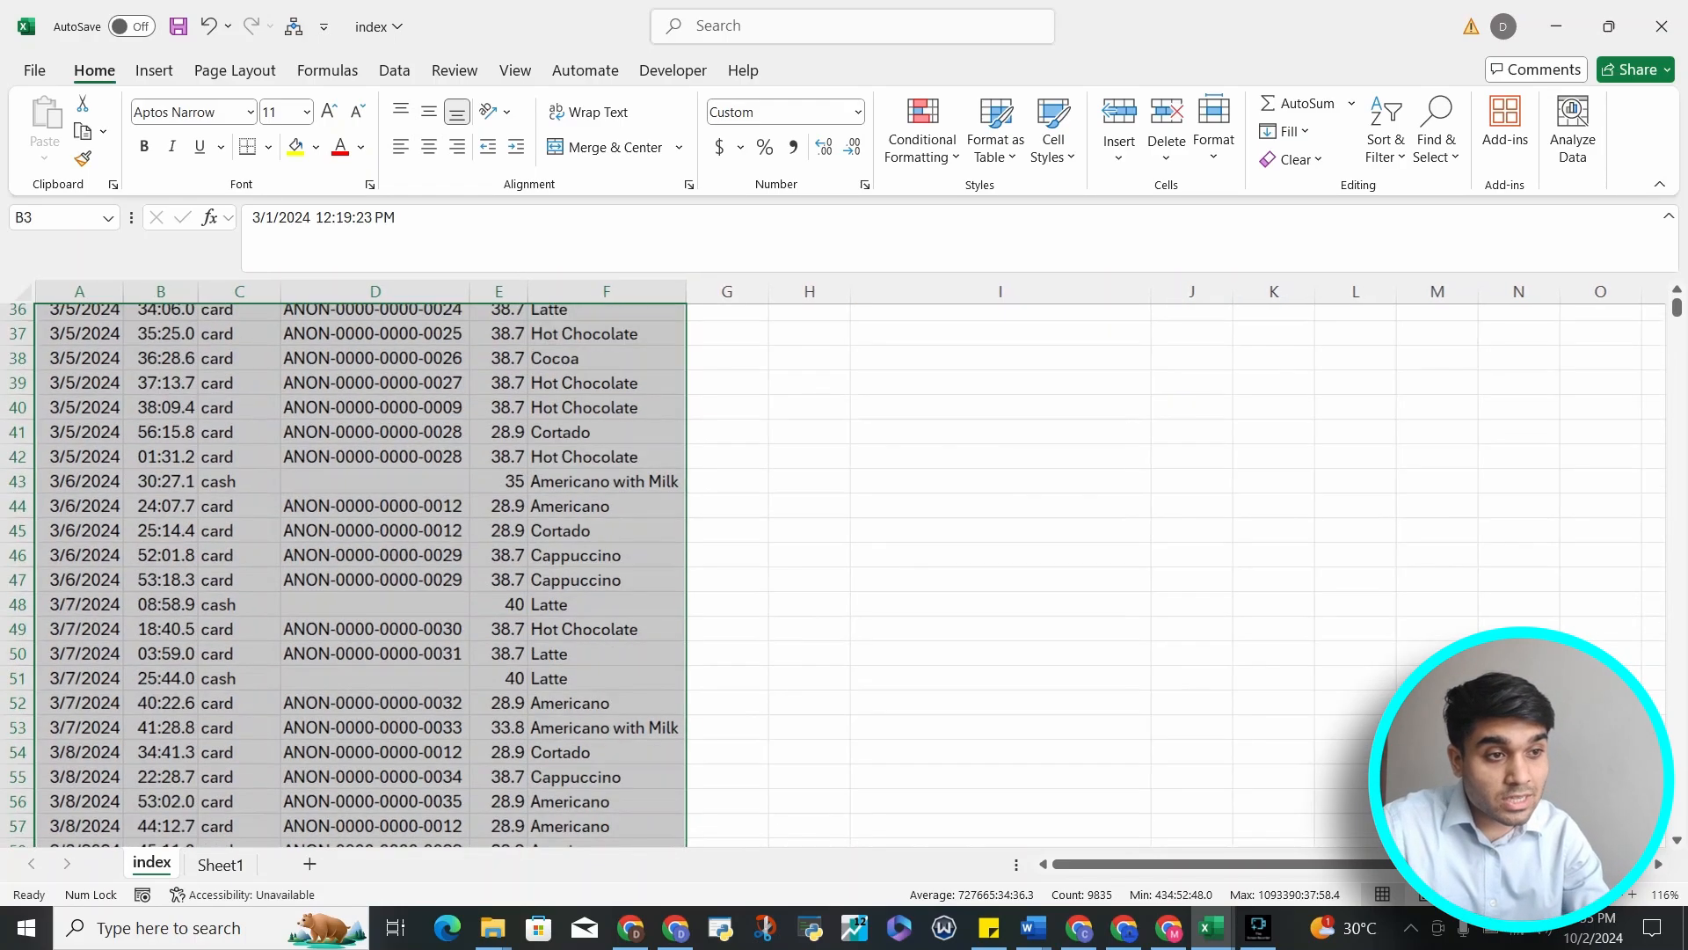
{"action": "scroll", "coordinate": [414, 572], "scroll_direction": "down", "scroll_amount": 20}
{"action": "scroll", "coordinate": [413, 572], "scroll_direction": "up", "scroll_amount": 20}
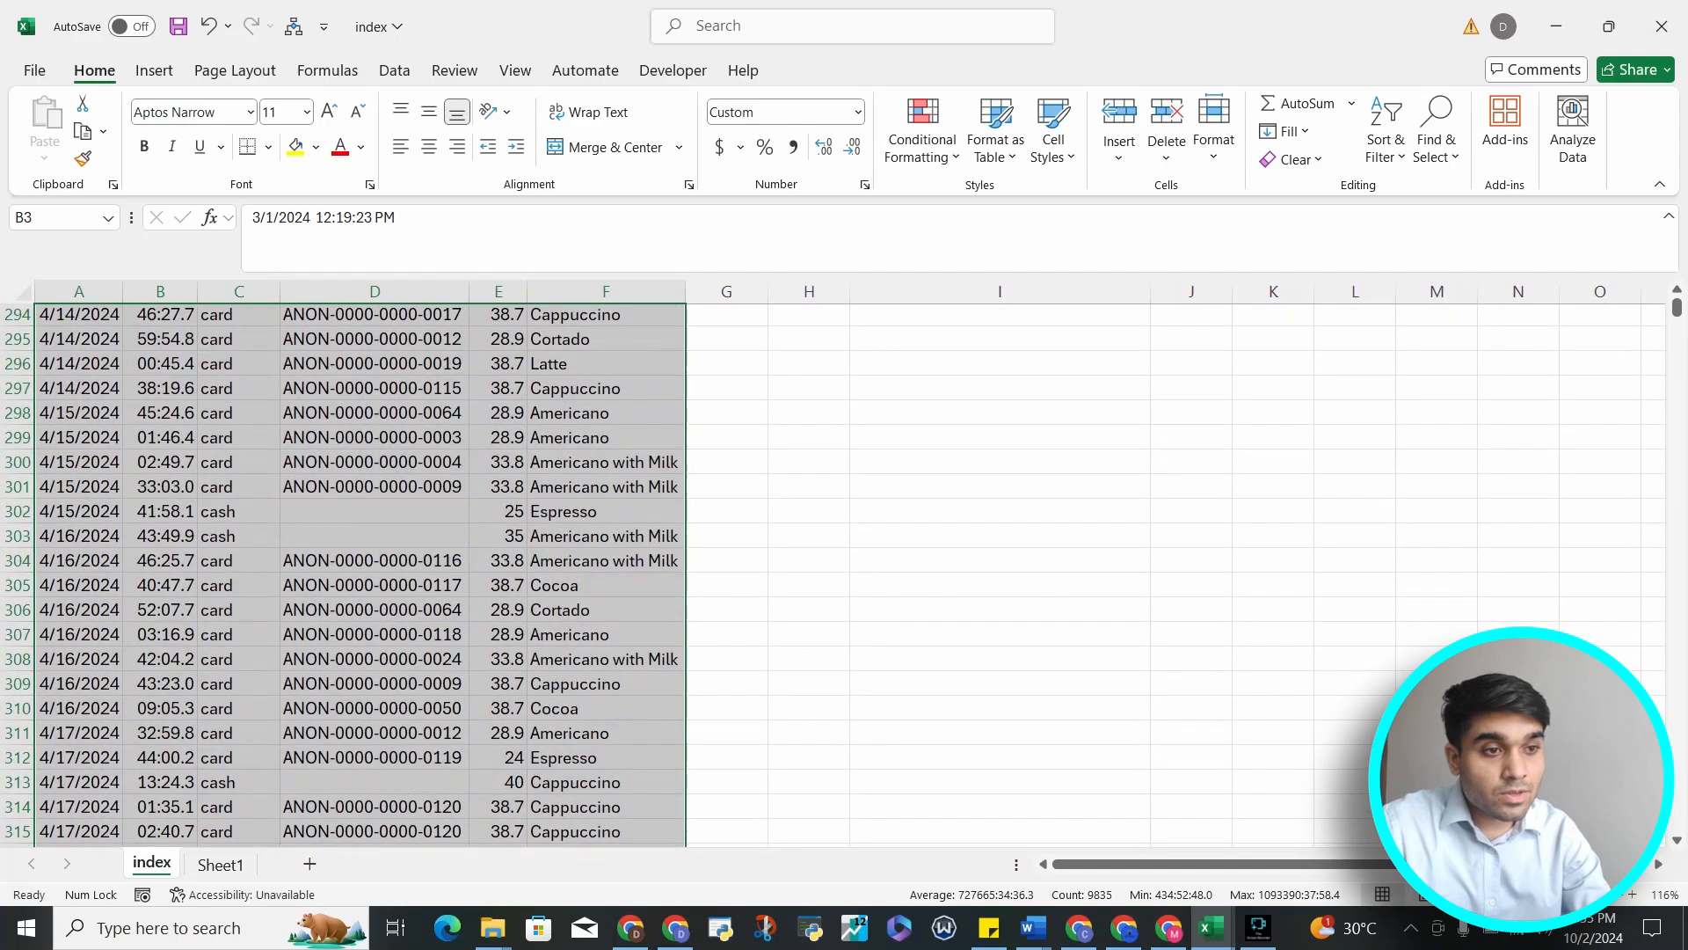
{"action": "scroll", "coordinate": [413, 572], "scroll_direction": "up", "scroll_amount": 6}
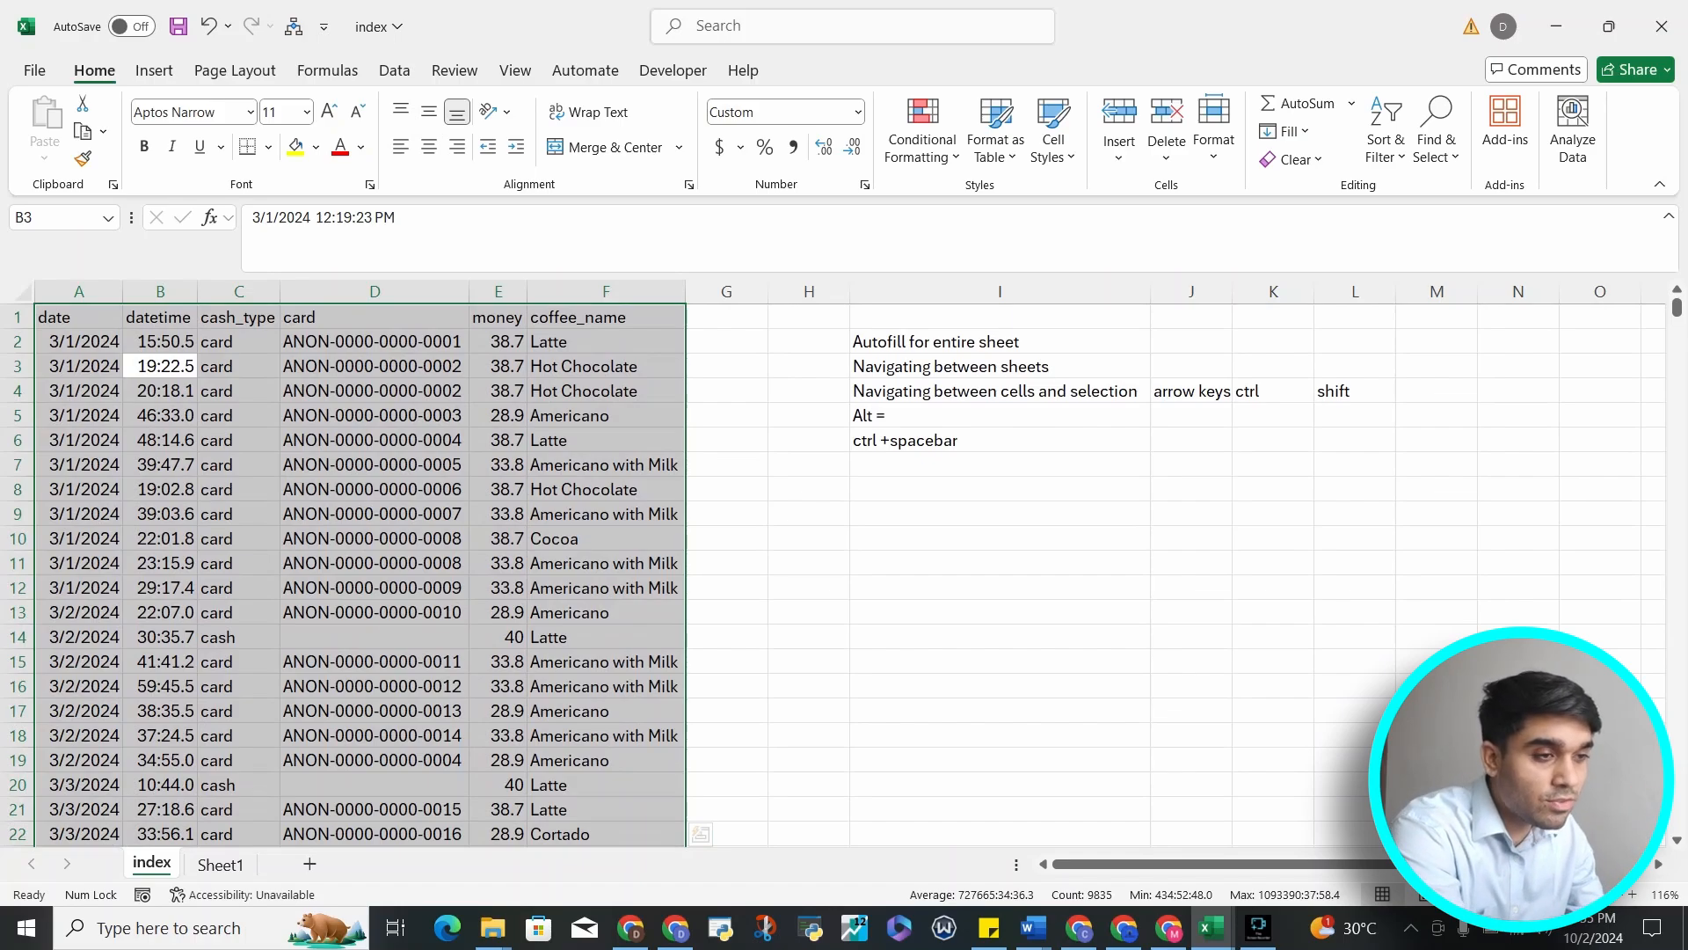
Move the active cell back up and left to A1, down to A2, then select the shortcut notes block I2:L6
{"action": "key", "text": "shift+Return"}
{"action": "key", "text": "shift+Return"}
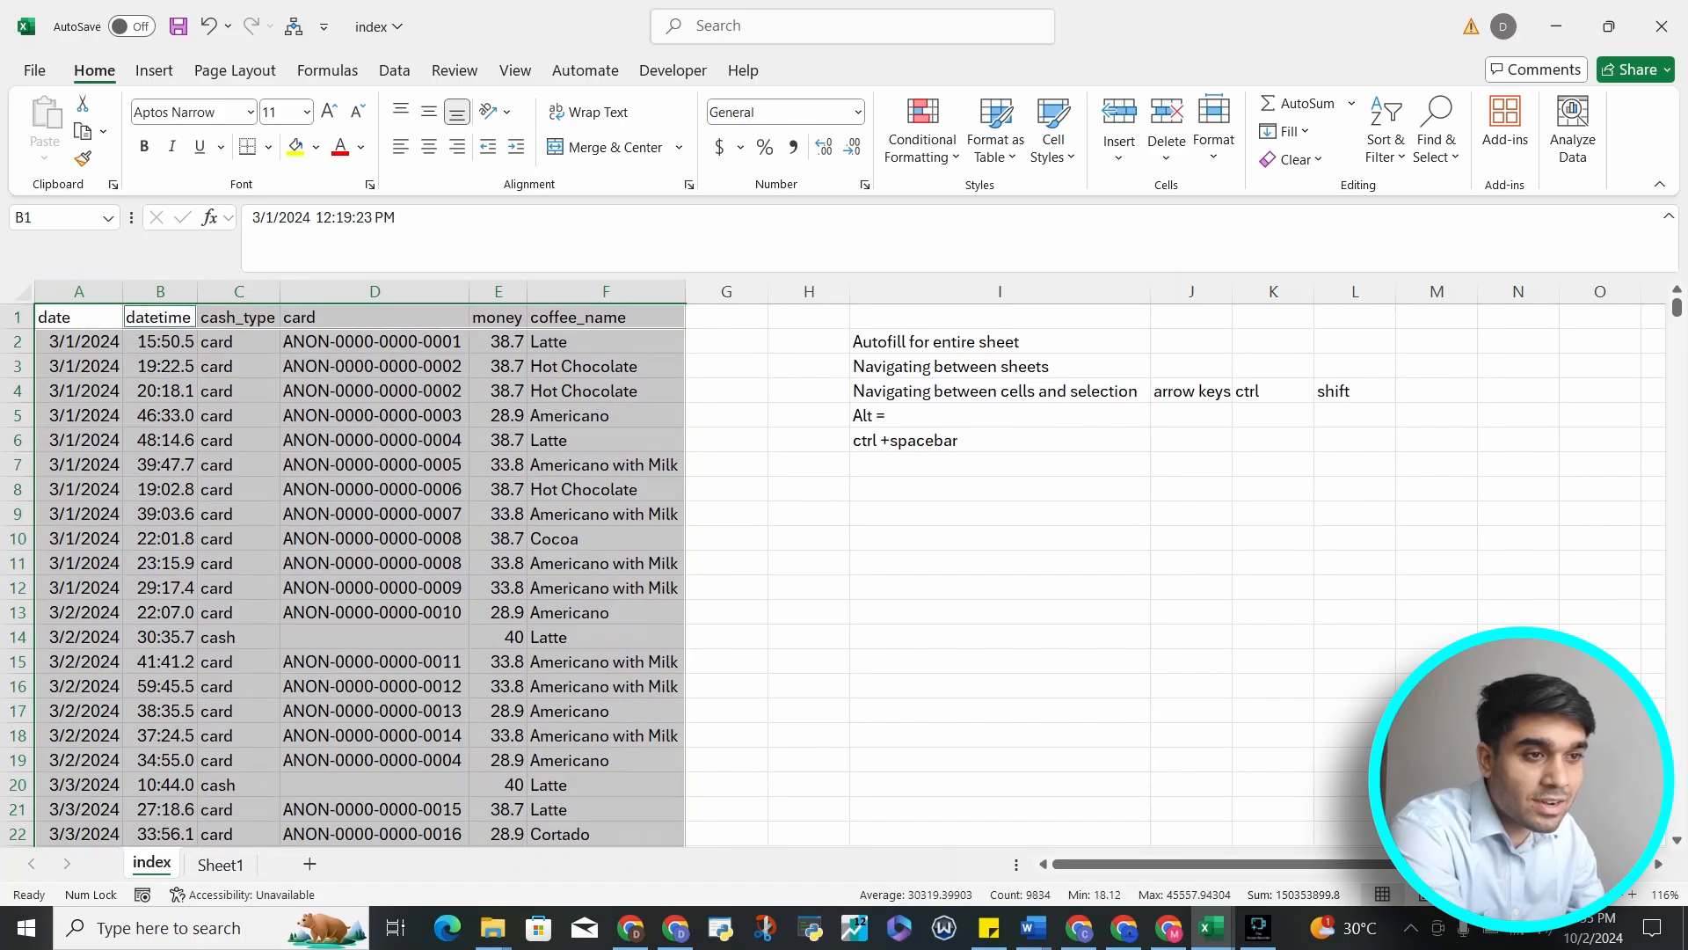
{"action": "key", "text": "shift+Tab"}
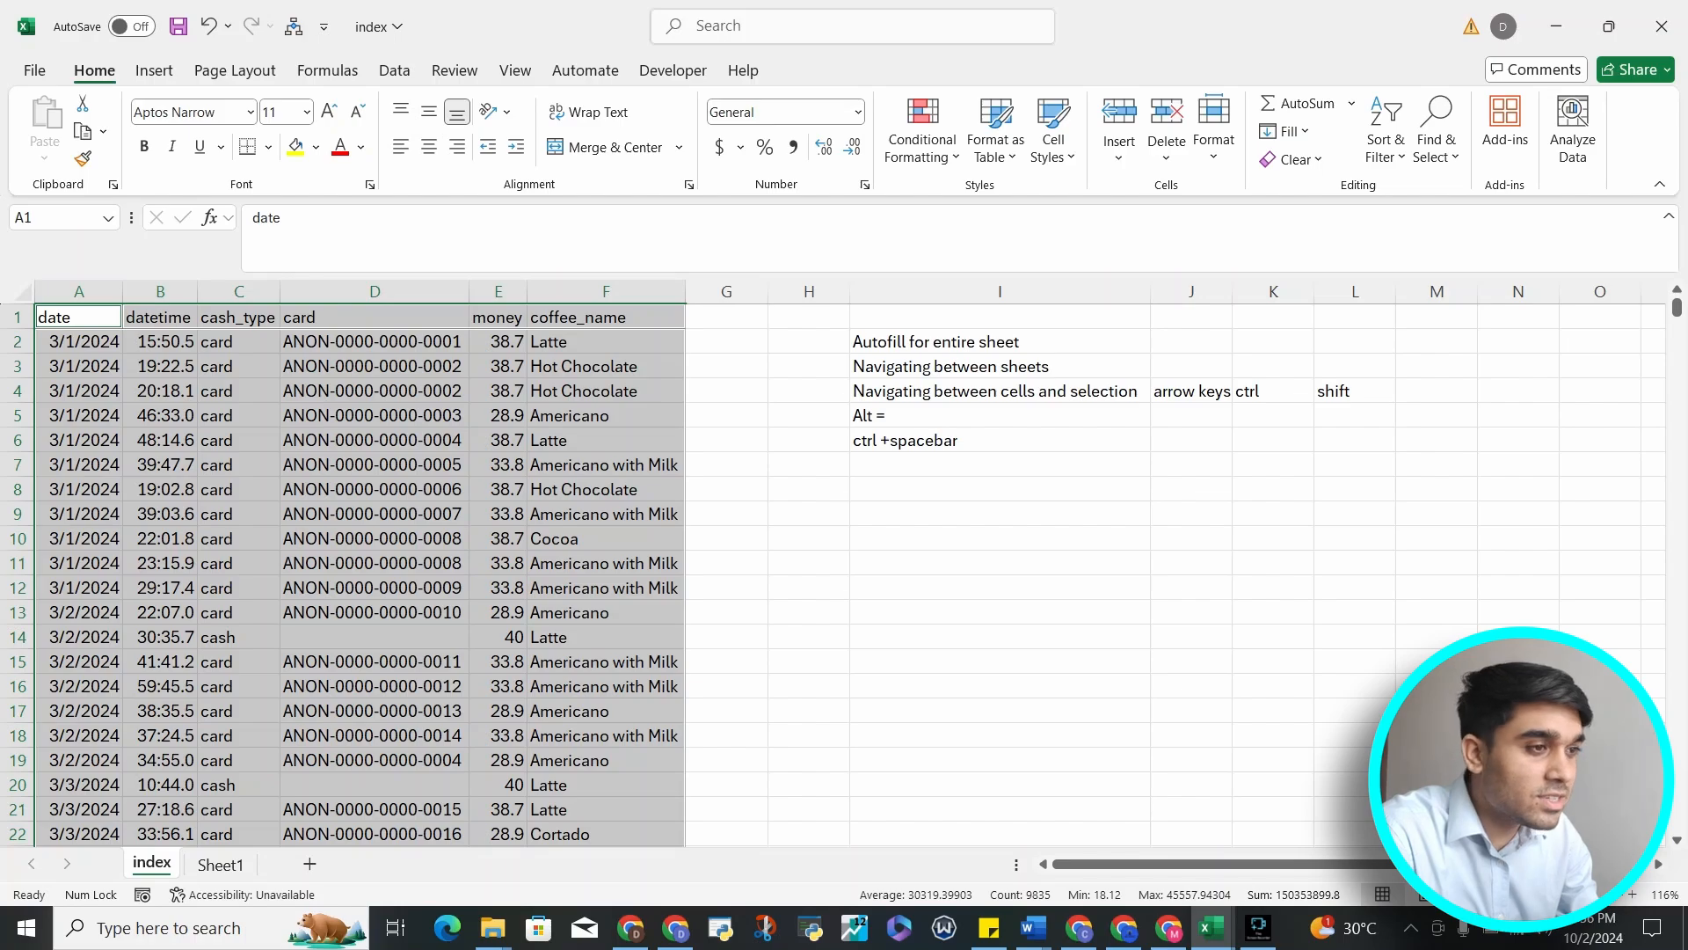
{"action": "key", "text": "Down"}
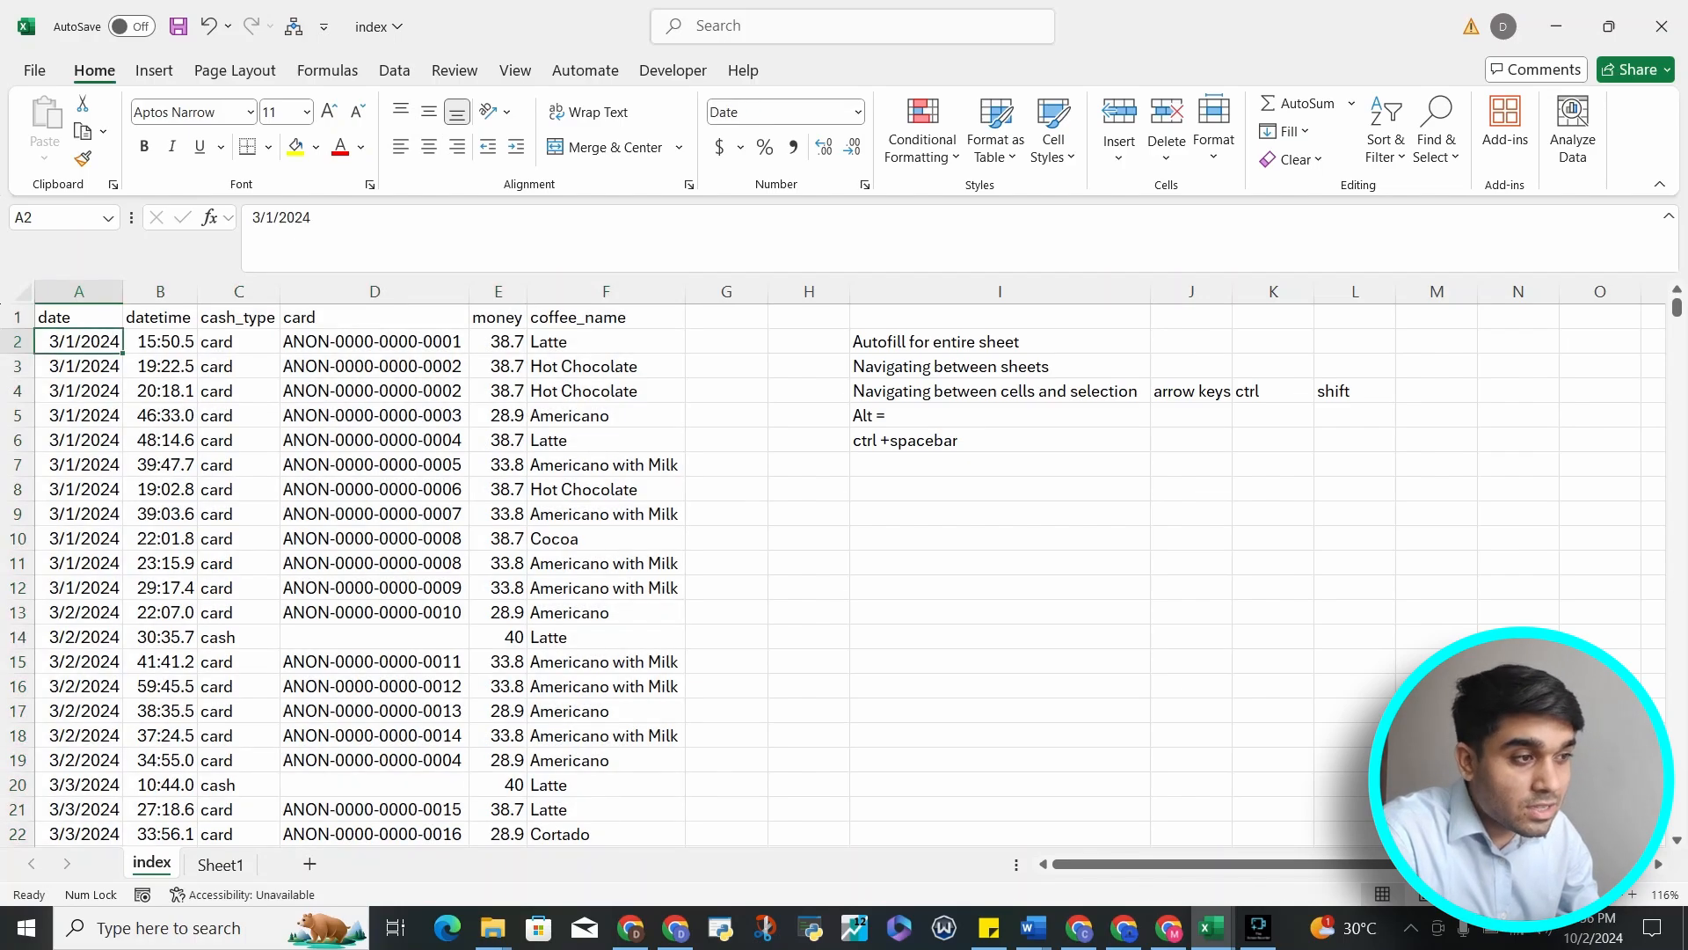
{"action": "mouse_move", "coordinate": [1000, 341]}
{"action": "left_mouse_down"}
{"action": "mouse_move", "coordinate": [1437, 464]}
{"action": "mouse_move", "coordinate": [1273, 440]}
{"action": "mouse_move", "coordinate": [1000, 341]}
{"action": "left_mouse_up"}
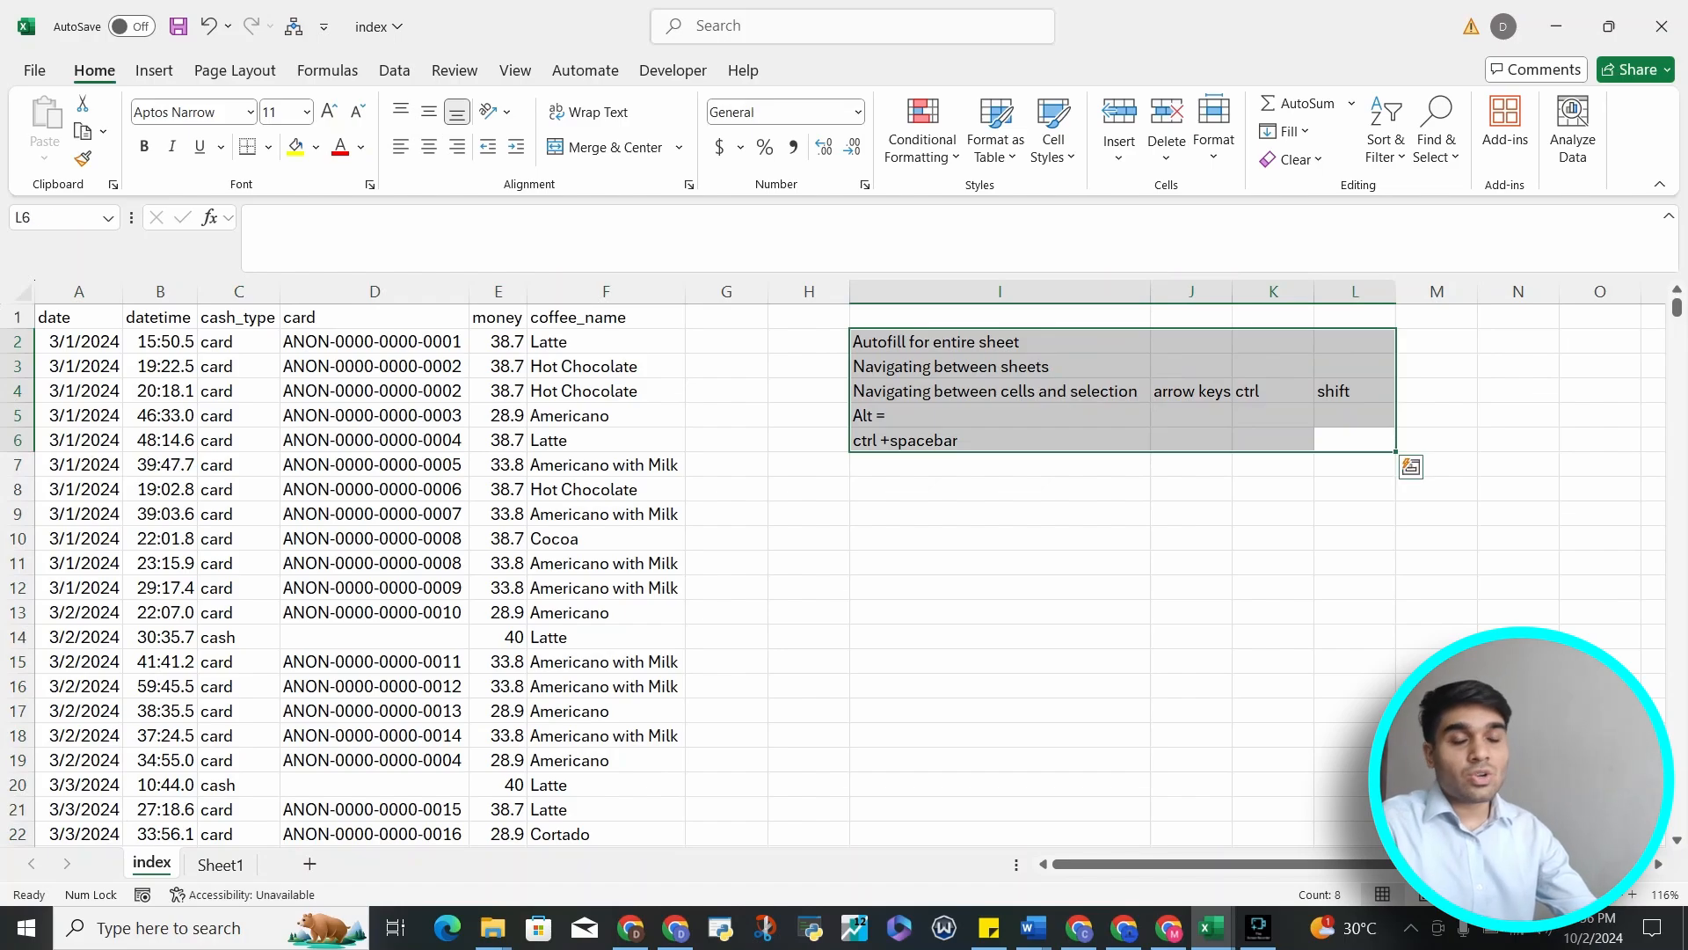